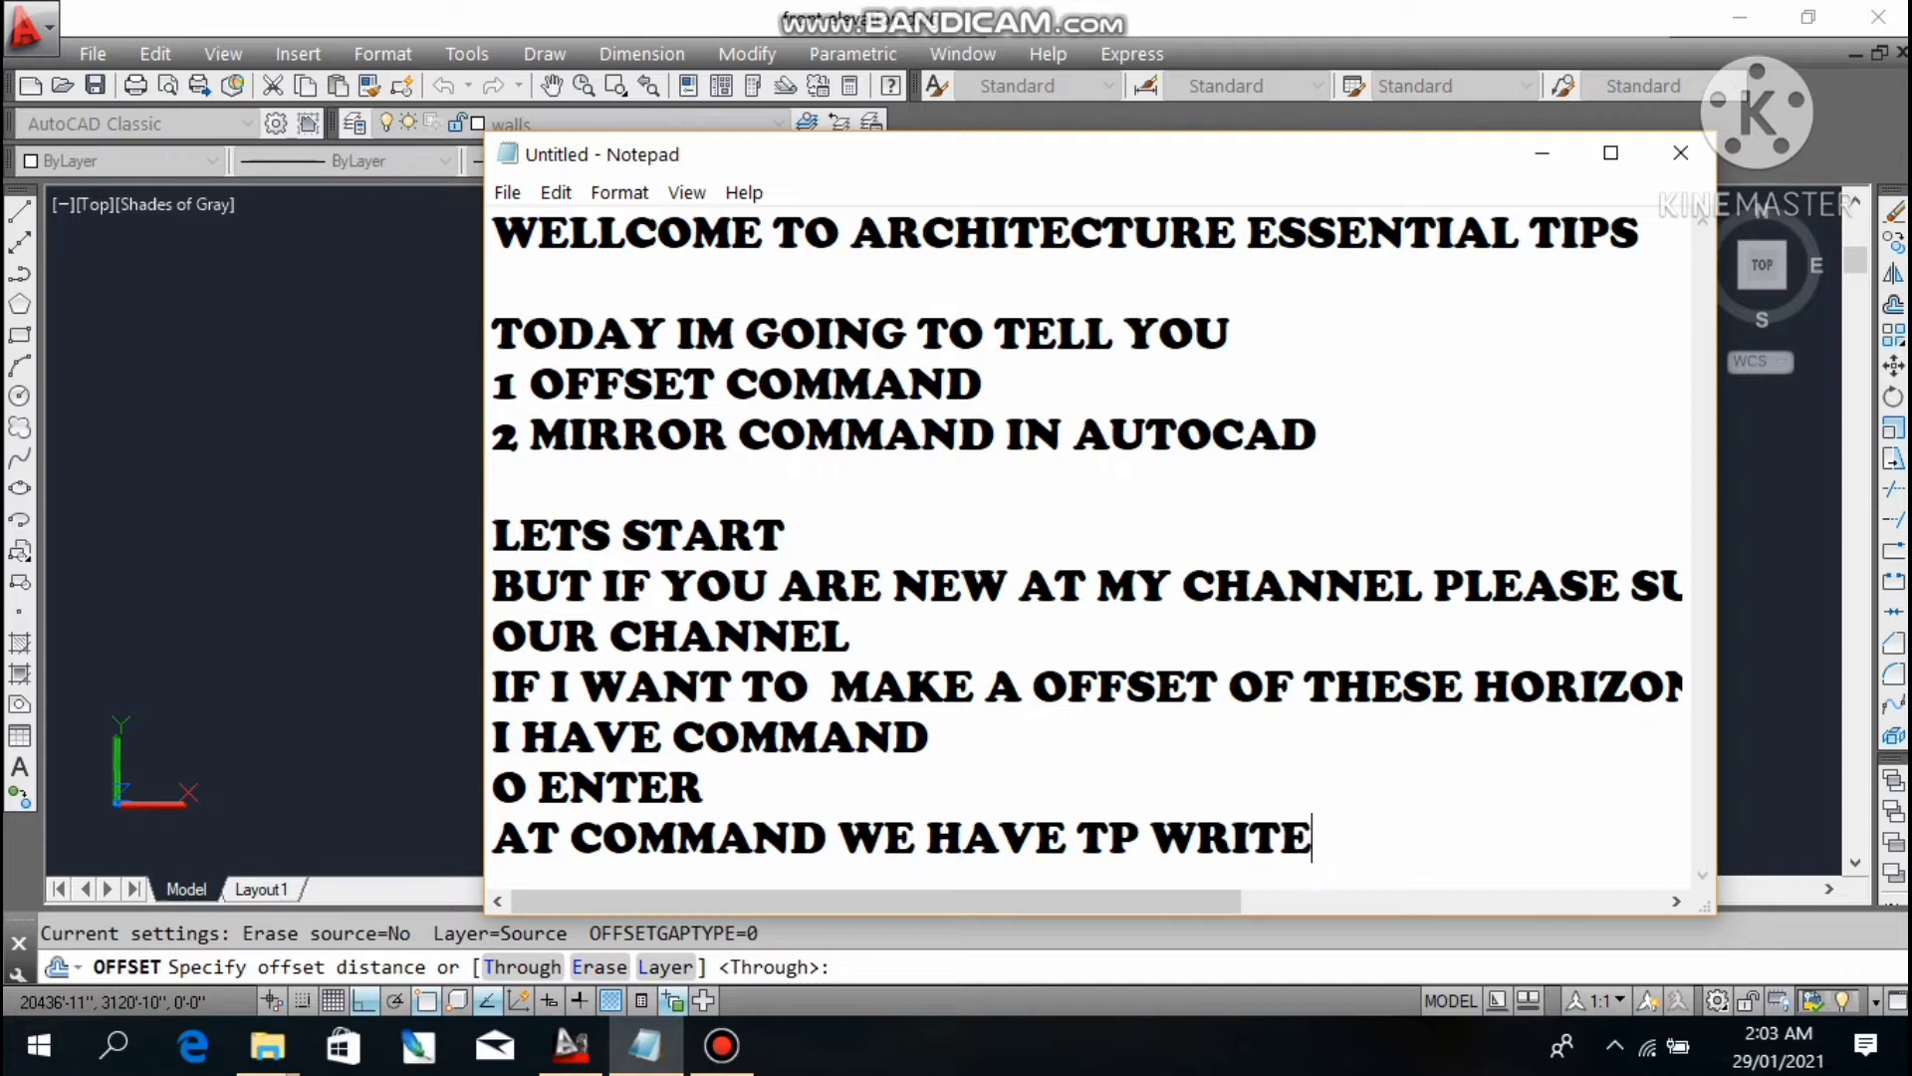
- Finish the note's line with DISTANCE and add the line "LIKE IM ENRINT 6" AND THEN PRESS OKAY"
text(DISTAN)
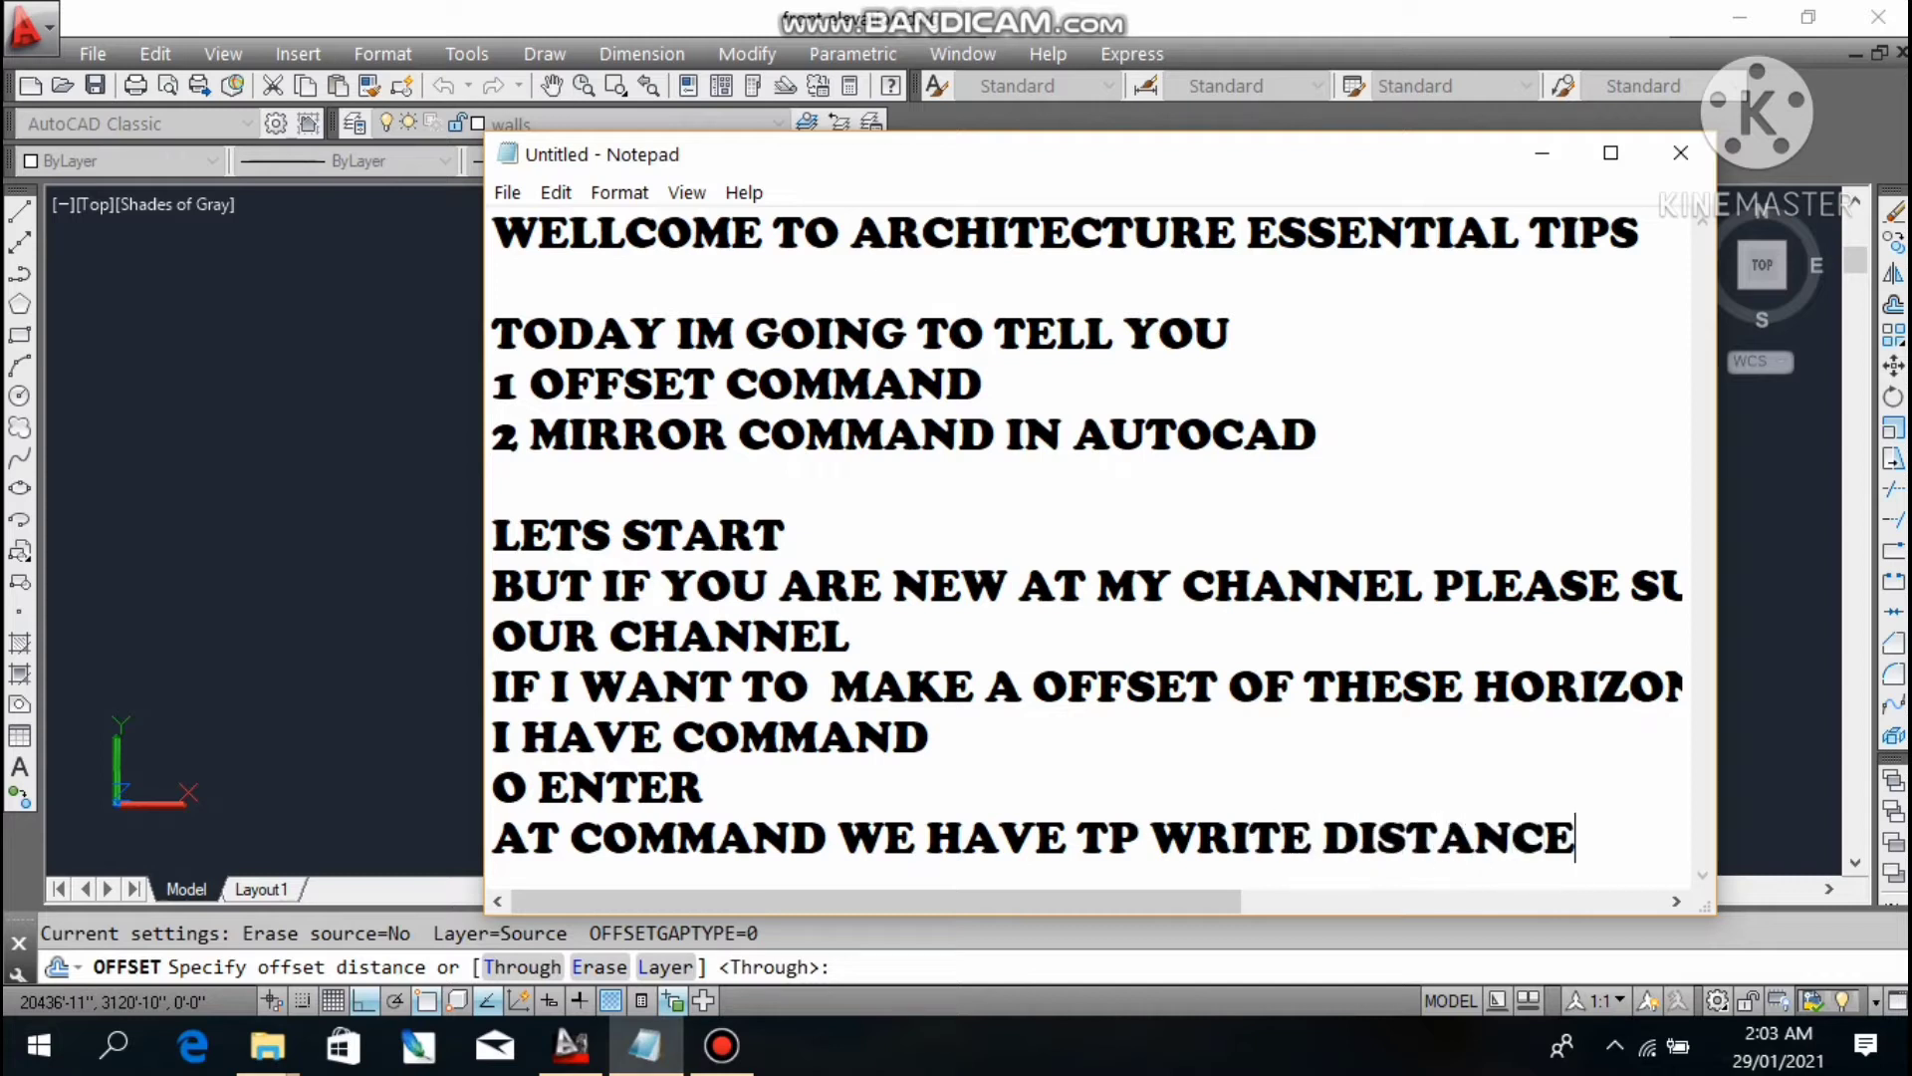
text(CE)
key(Return)
text(L)
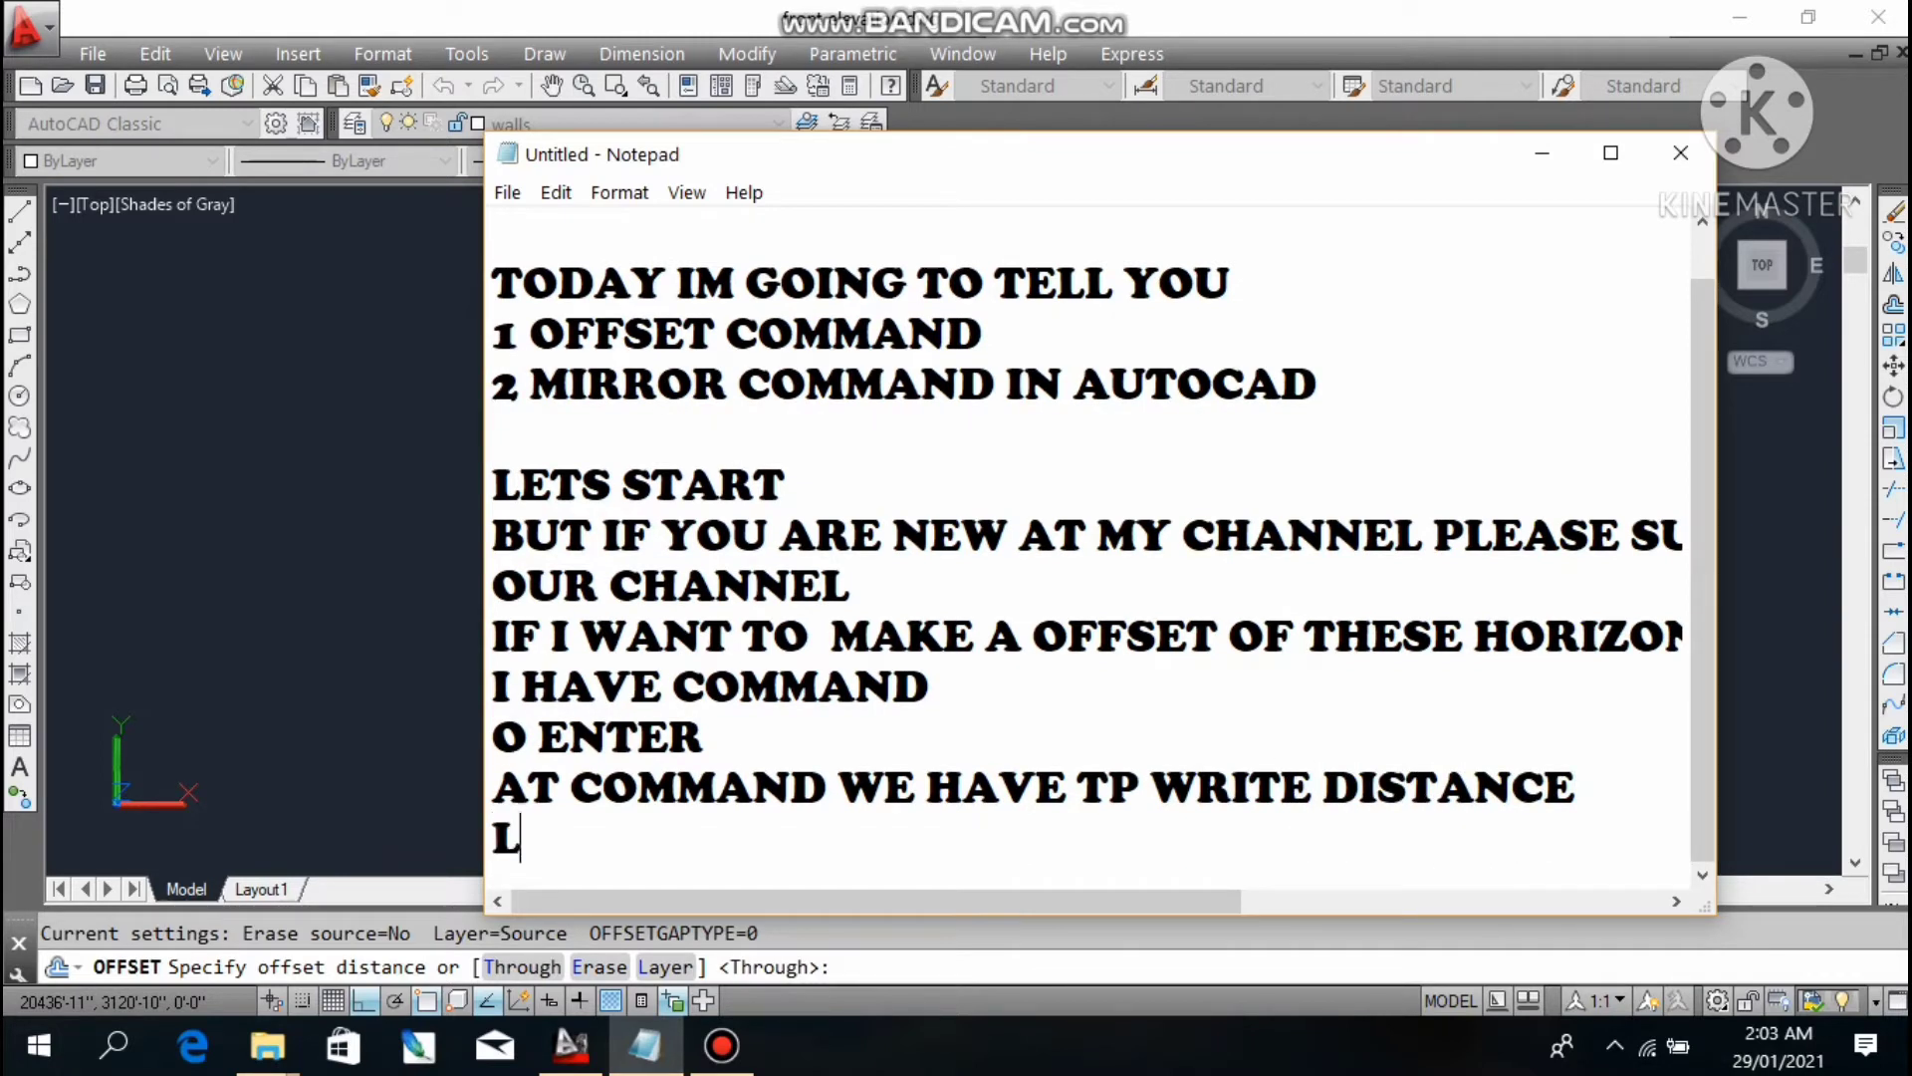
text(I)
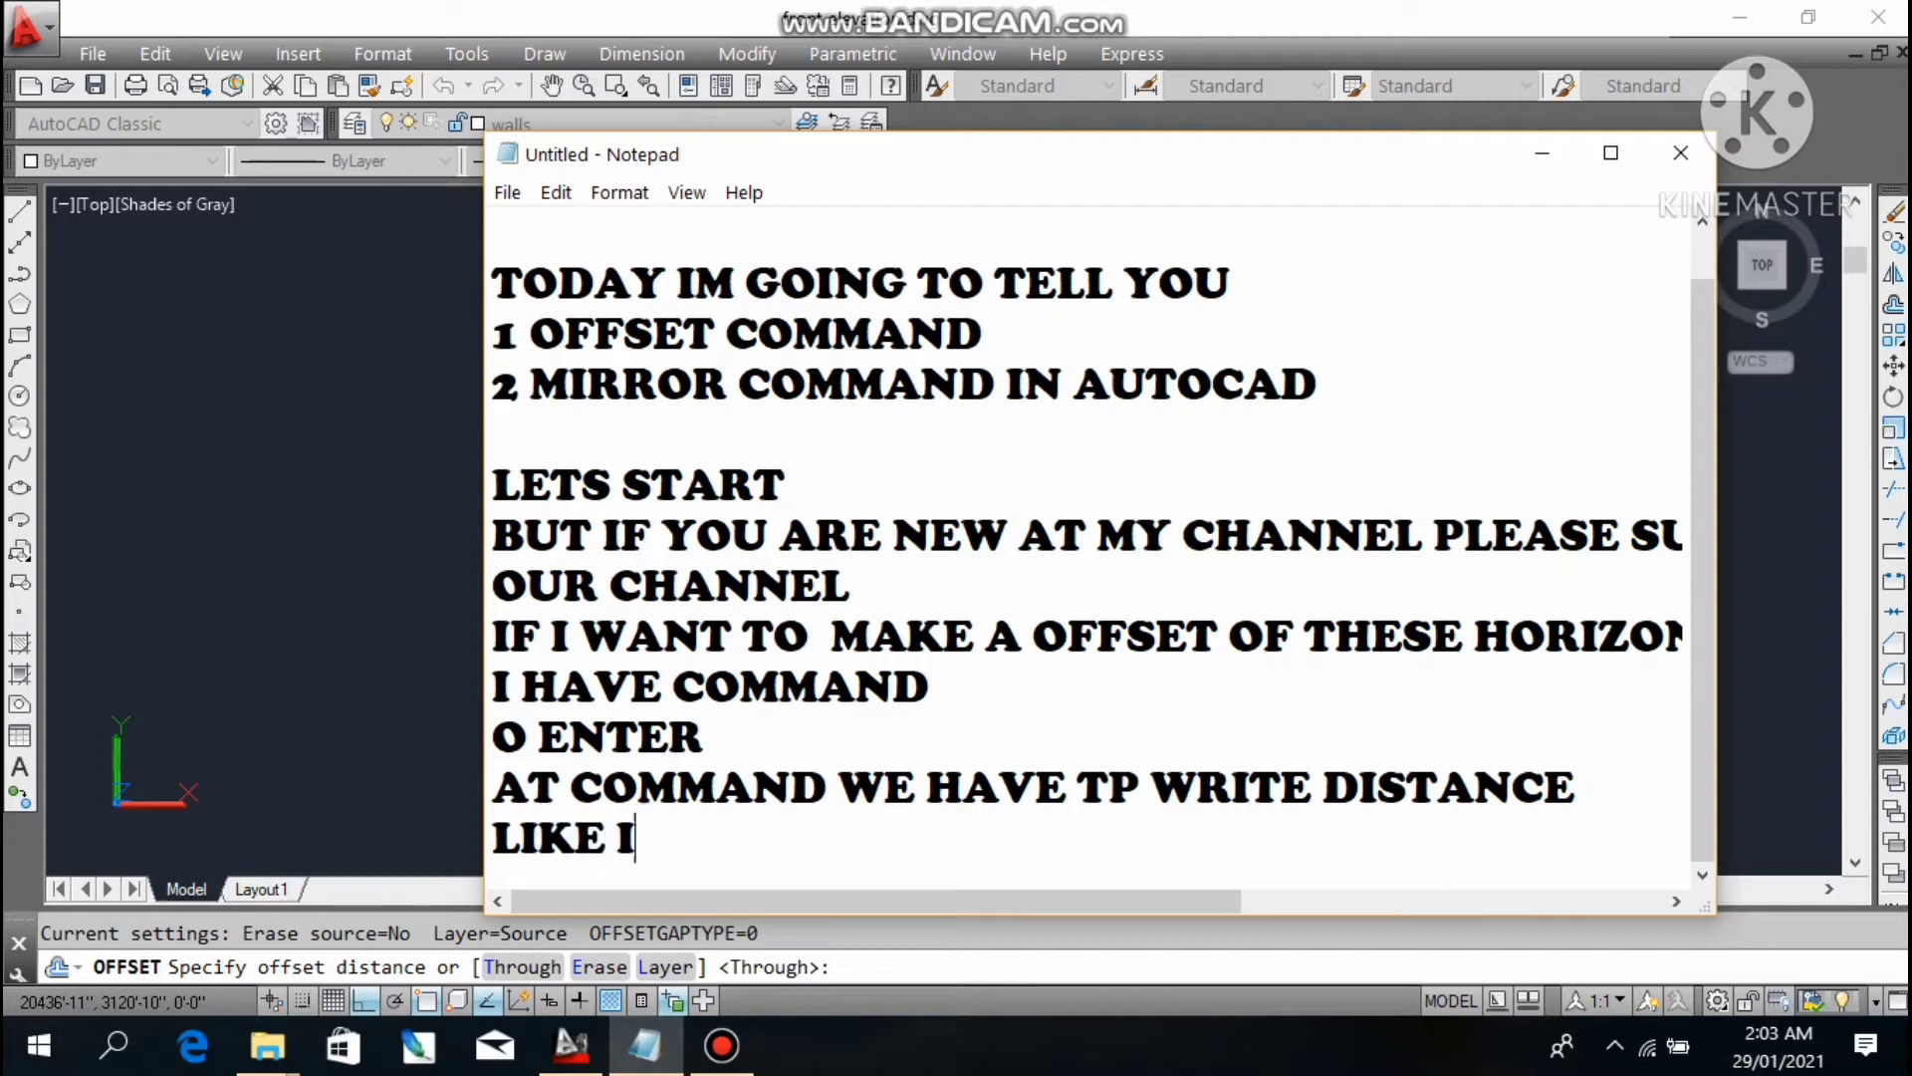
text(EJM)
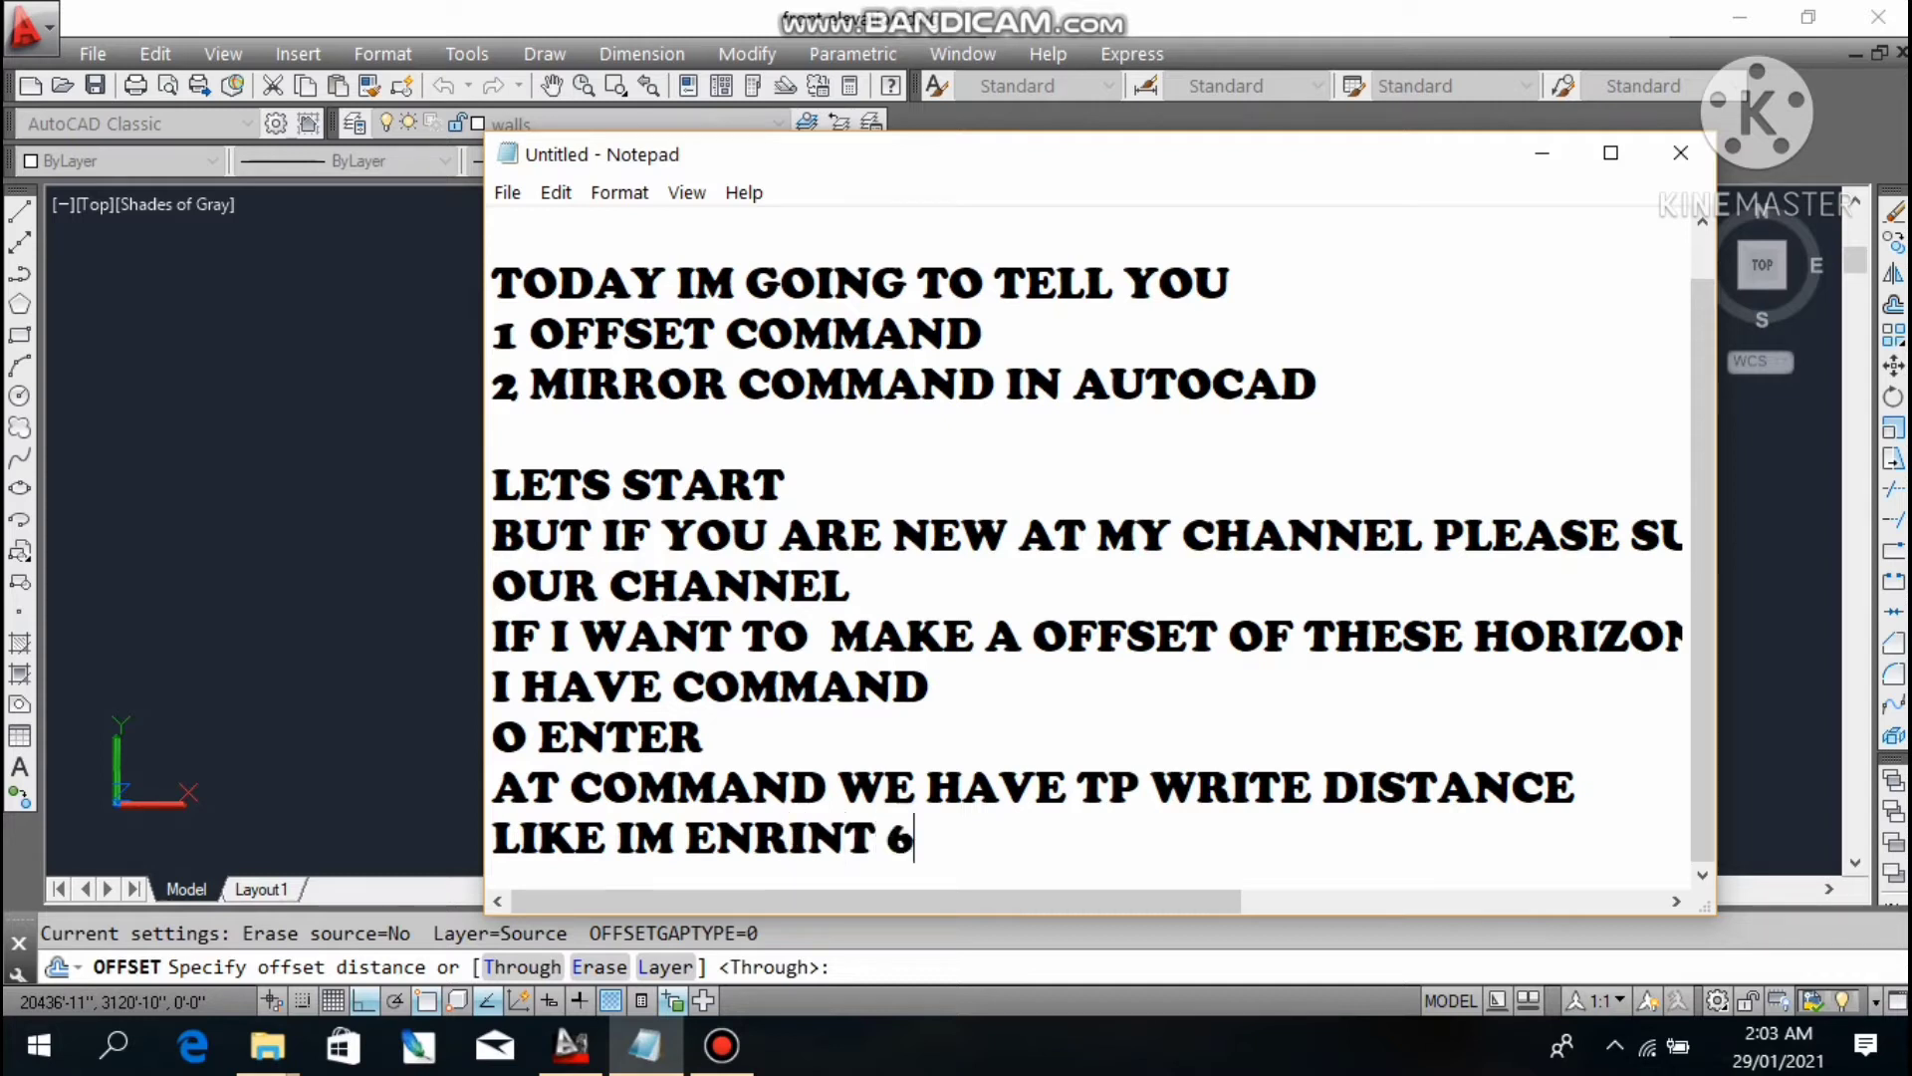
text(ENRINT 6" AND THEN PR)
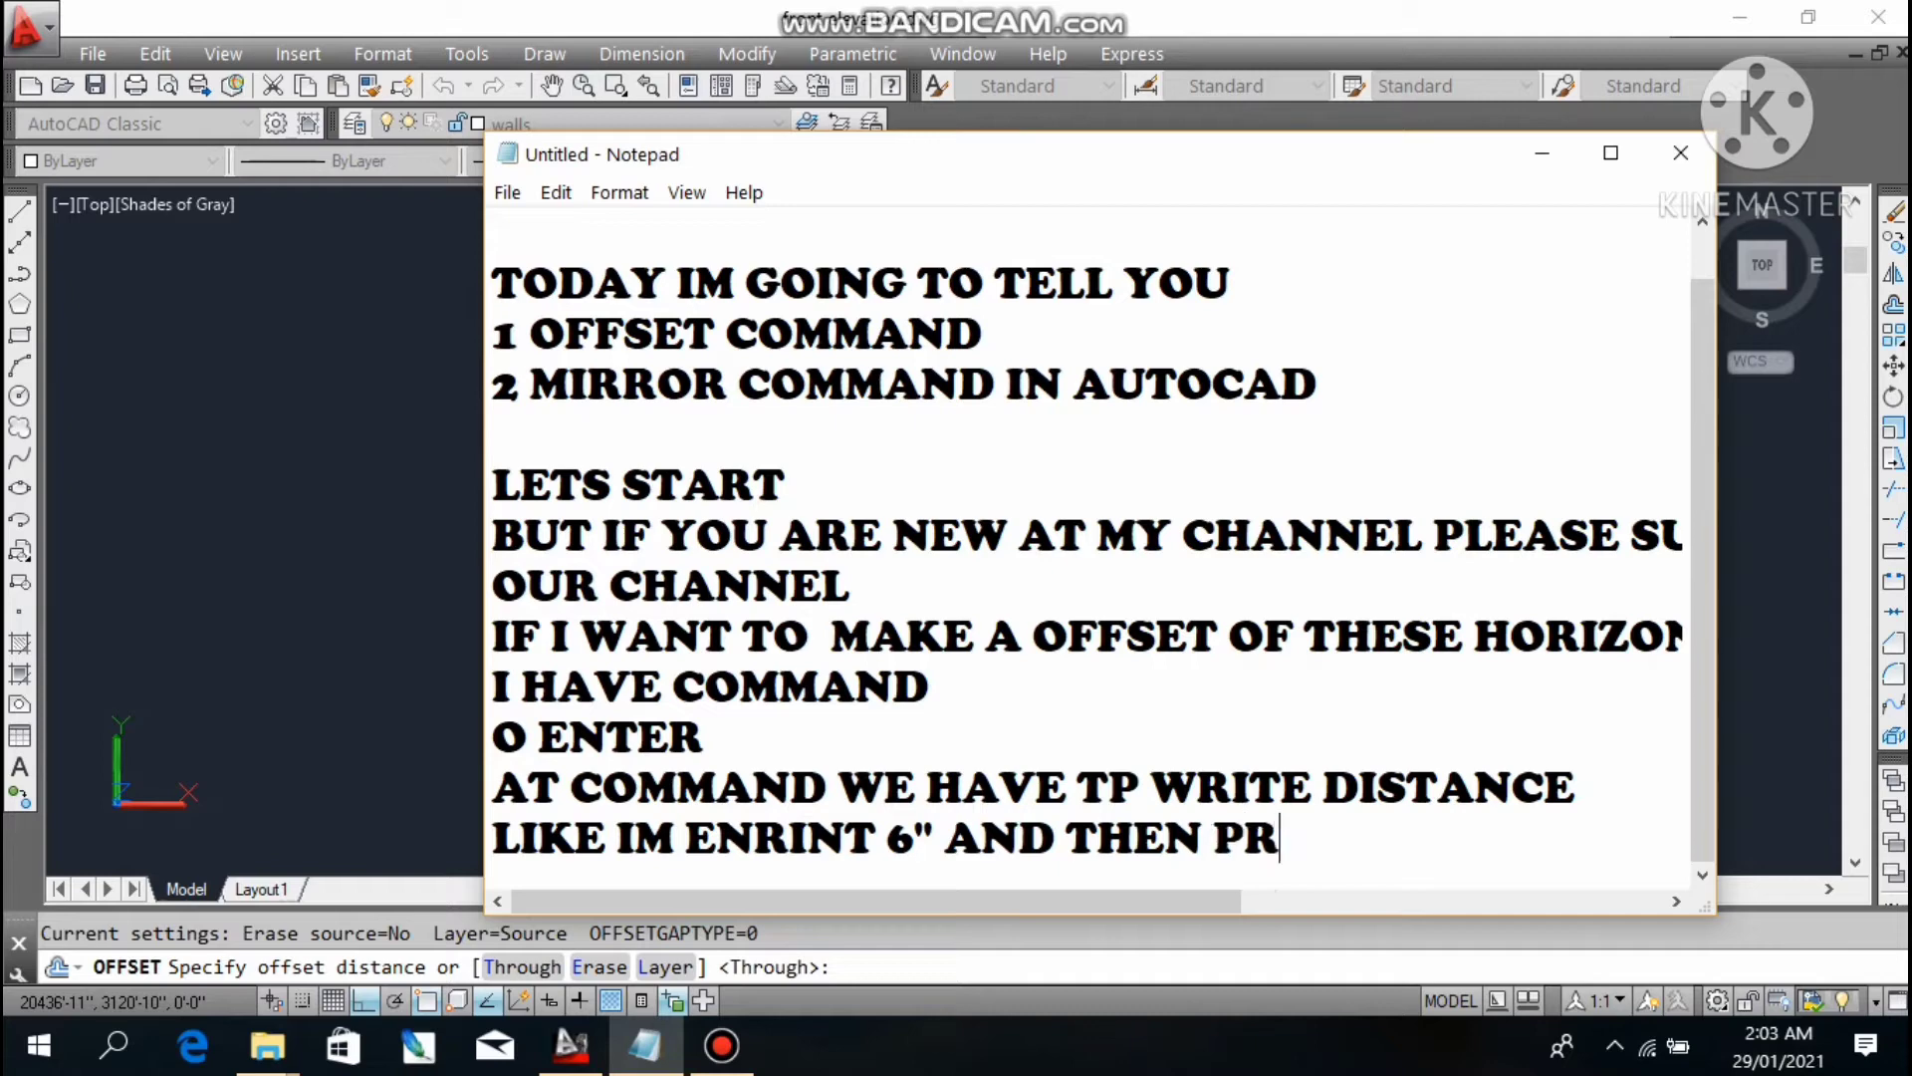
text(ESS OKAY)
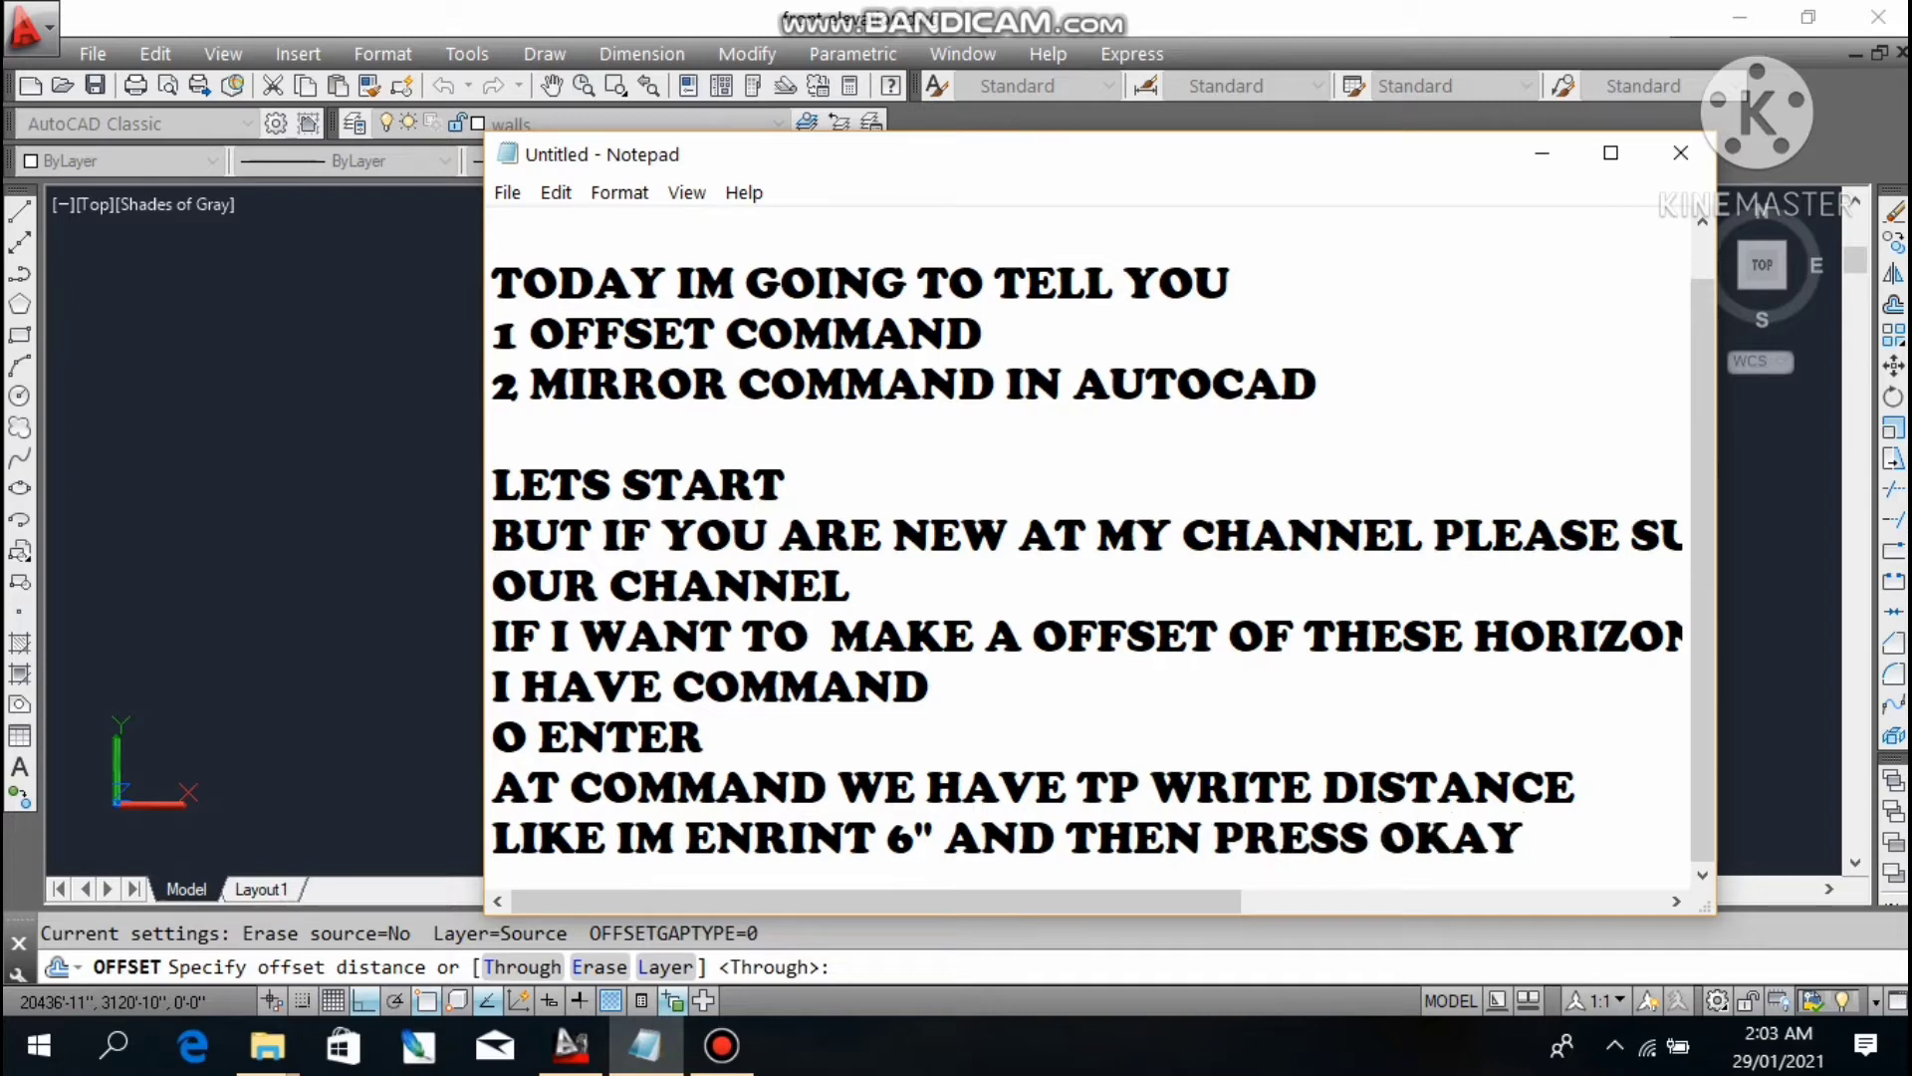
- Switch to AutoCAD and offset the horizontal and vertical lines 6" toward the inside of the corner
click(1543, 153)
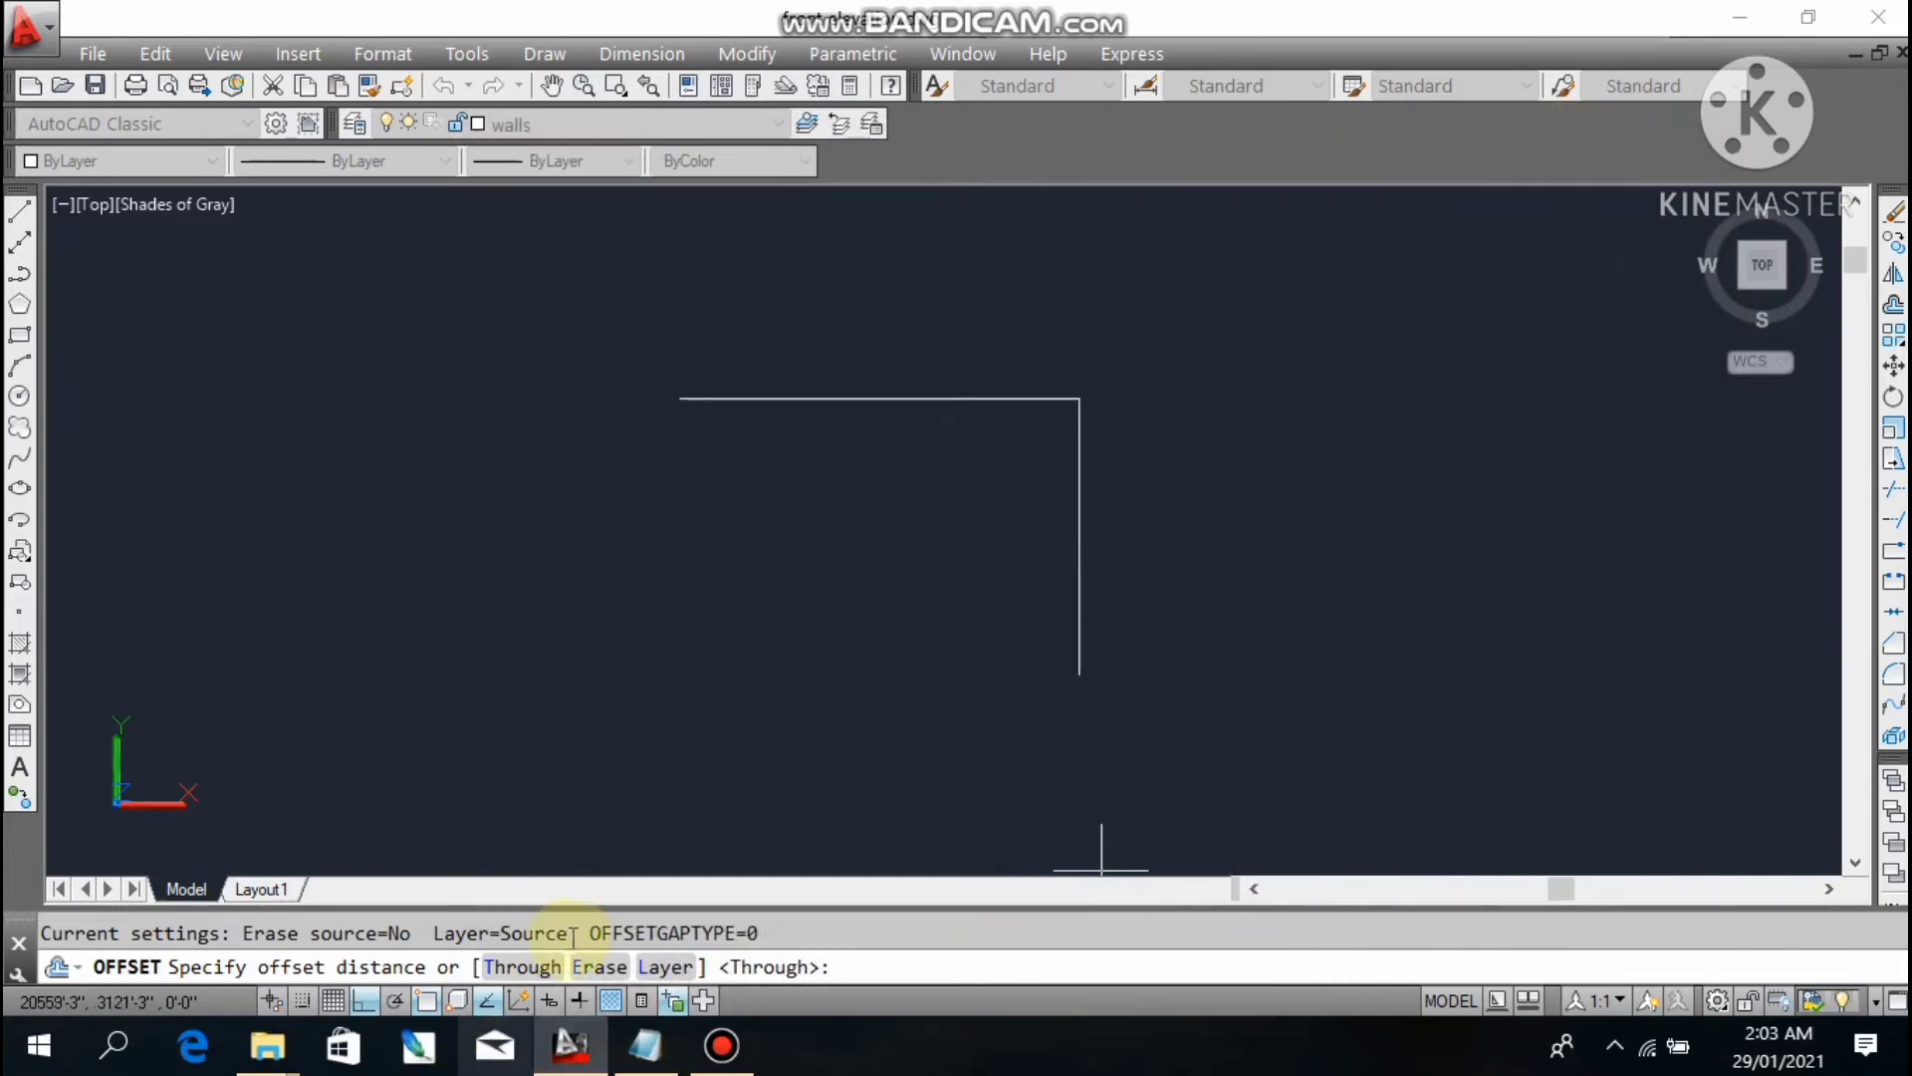
click(895, 967)
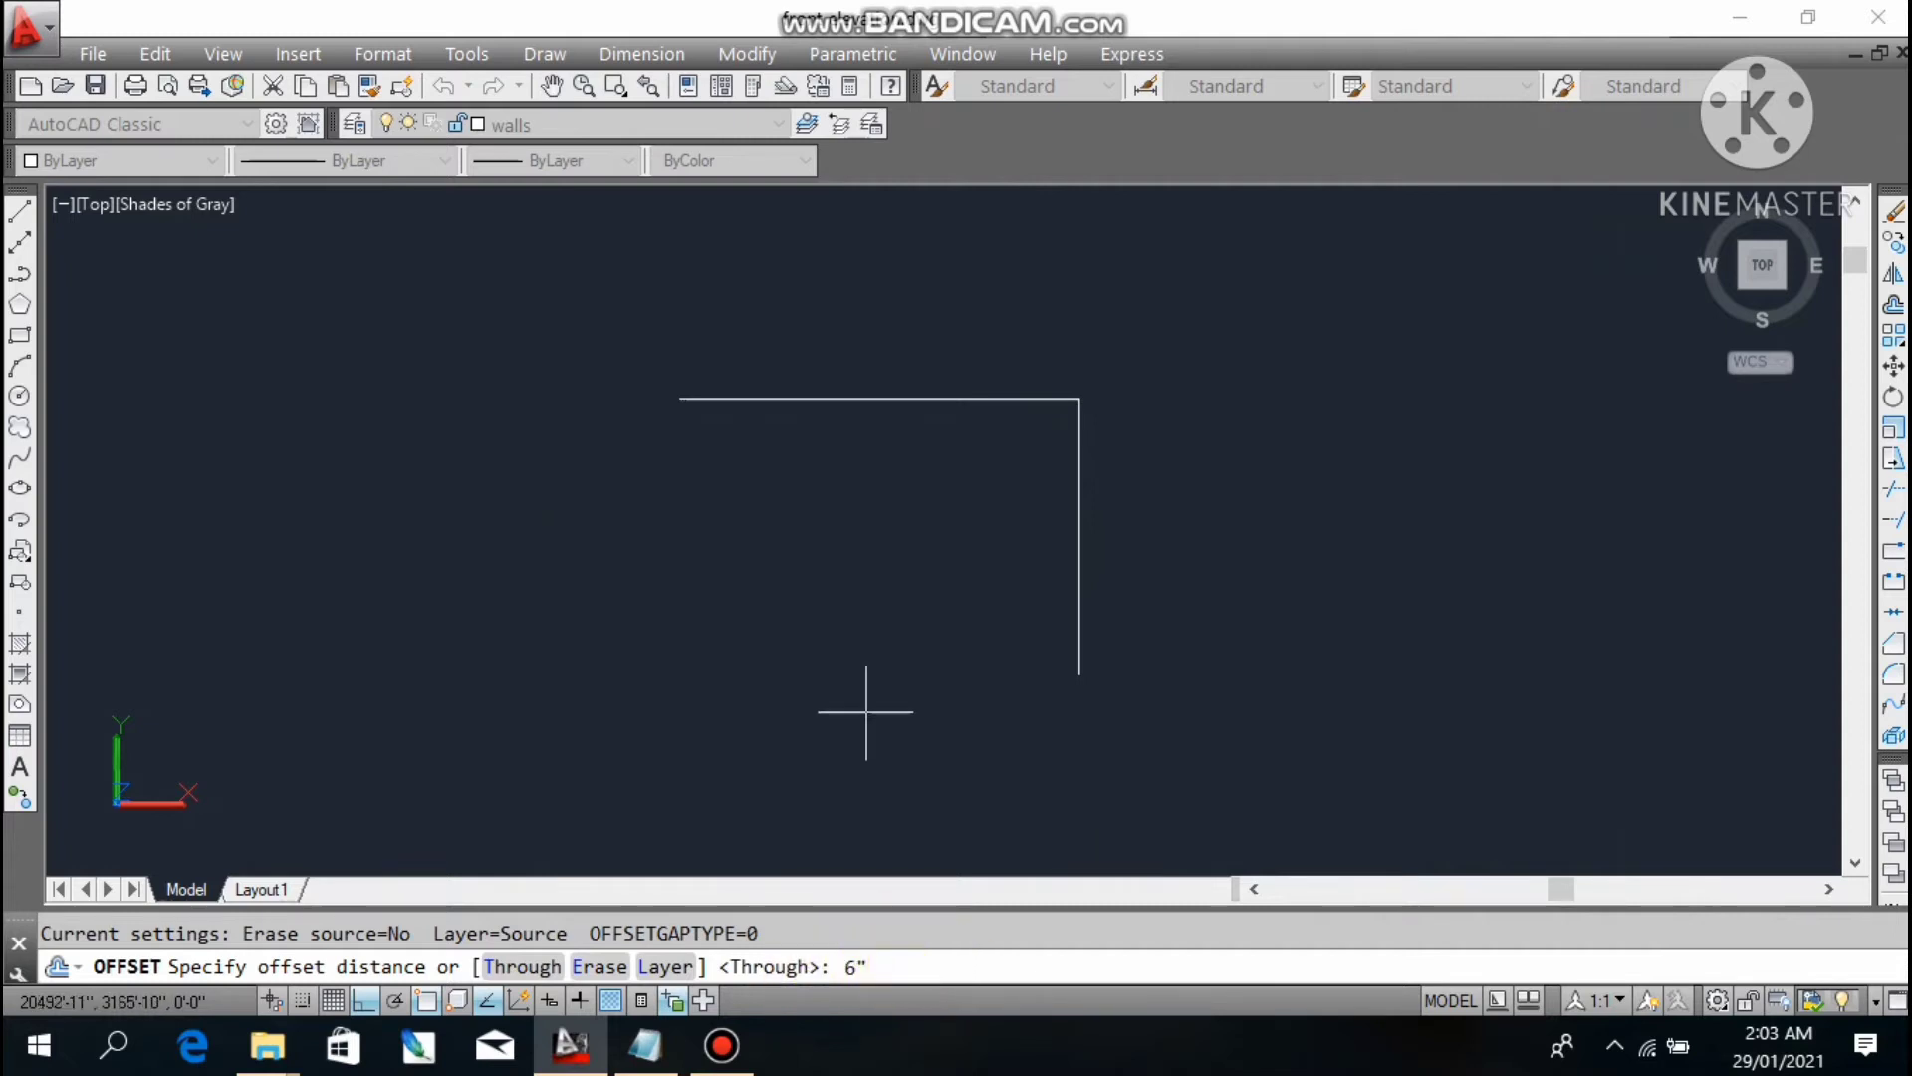
key(Return)
click(943, 399)
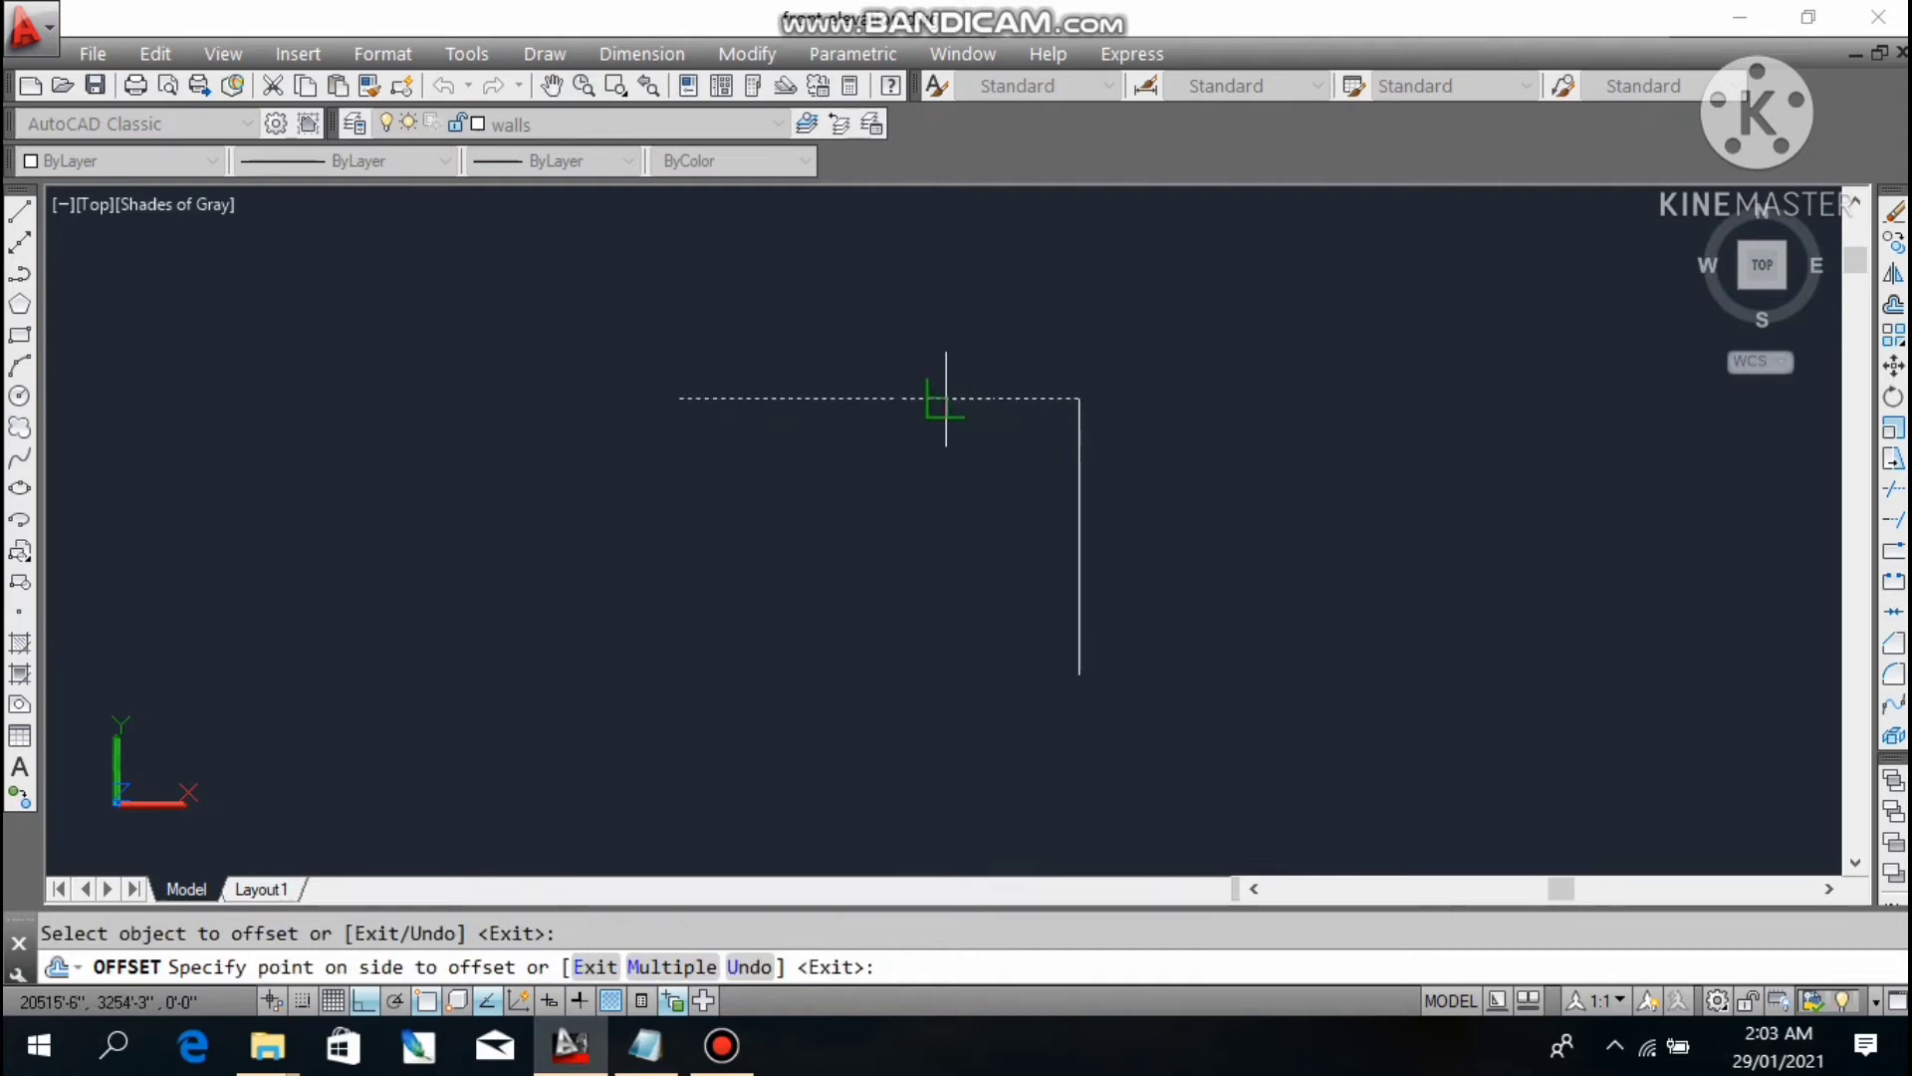
click(912, 490)
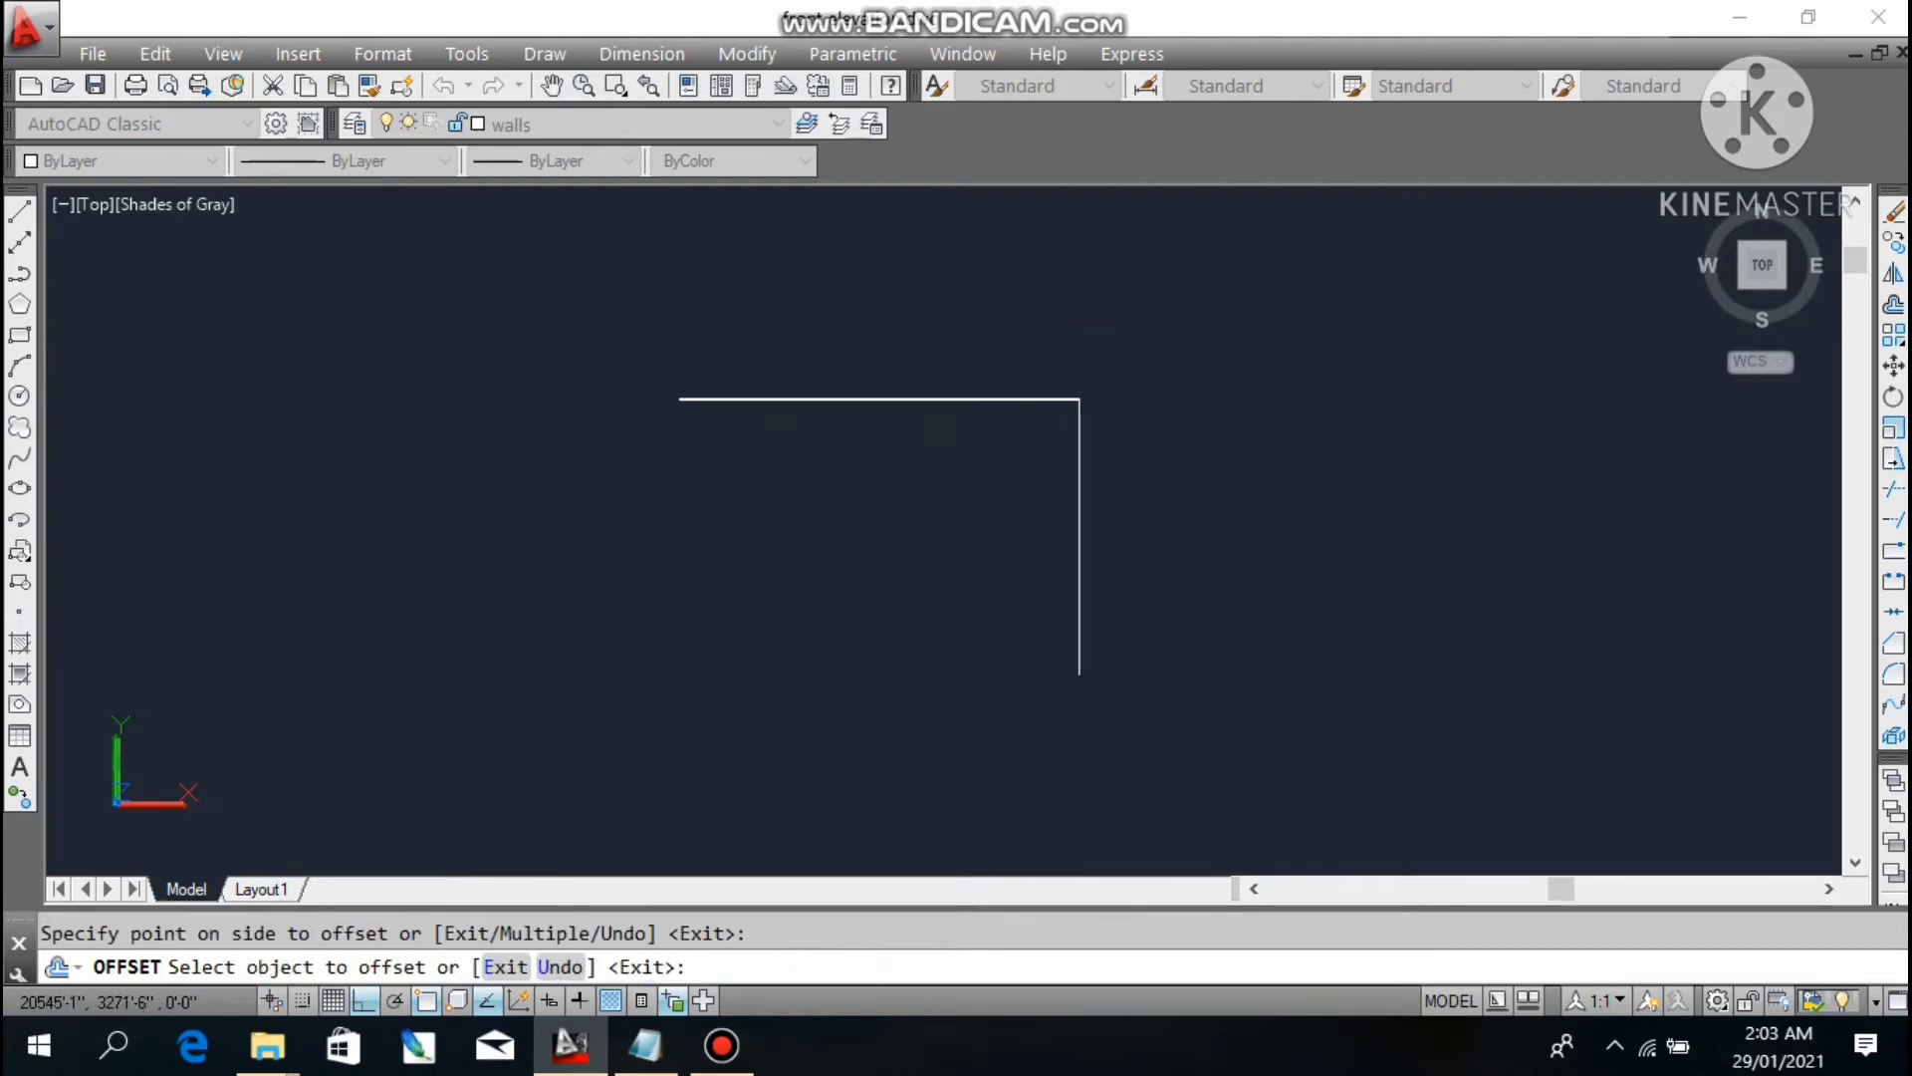
scroll(1096, 448, up, 3)
middle_drag(1035, 539, 1160, 714)
scroll(1066, 432, up, 3)
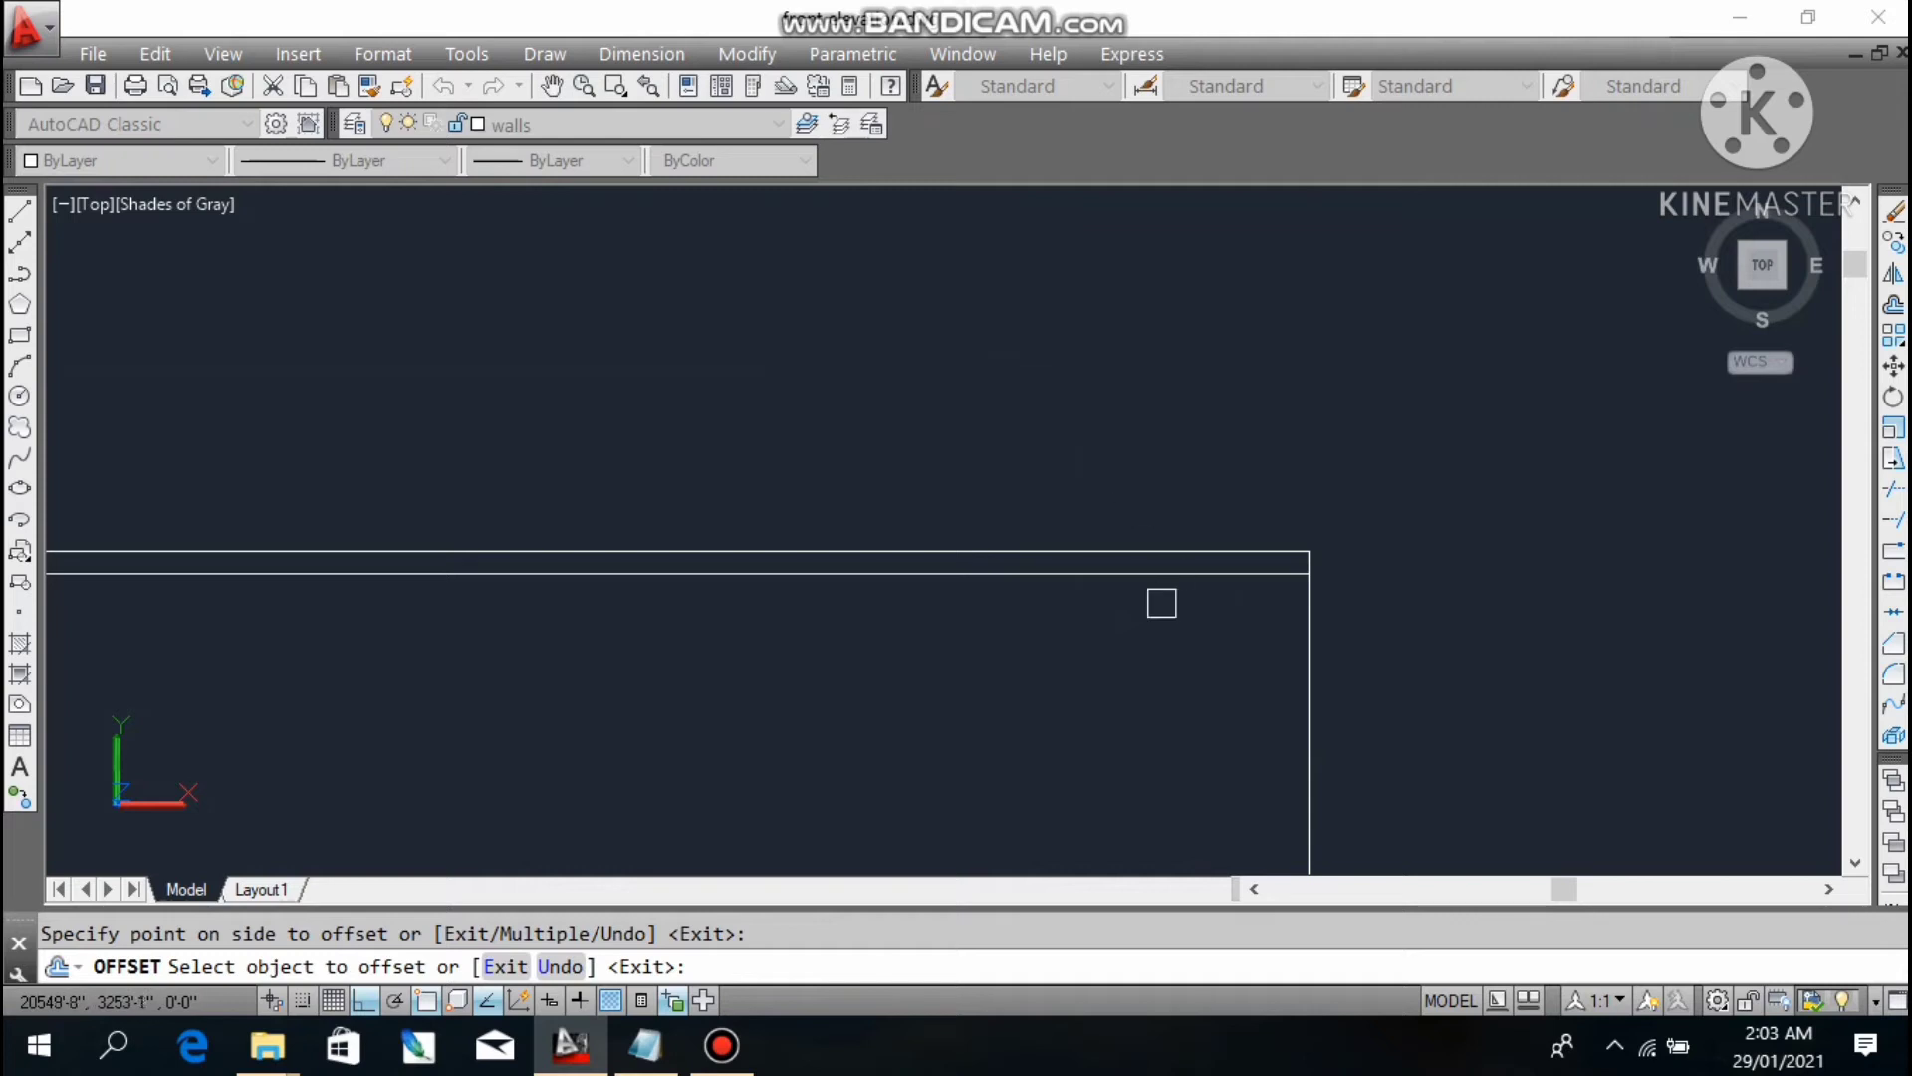
click(1306, 664)
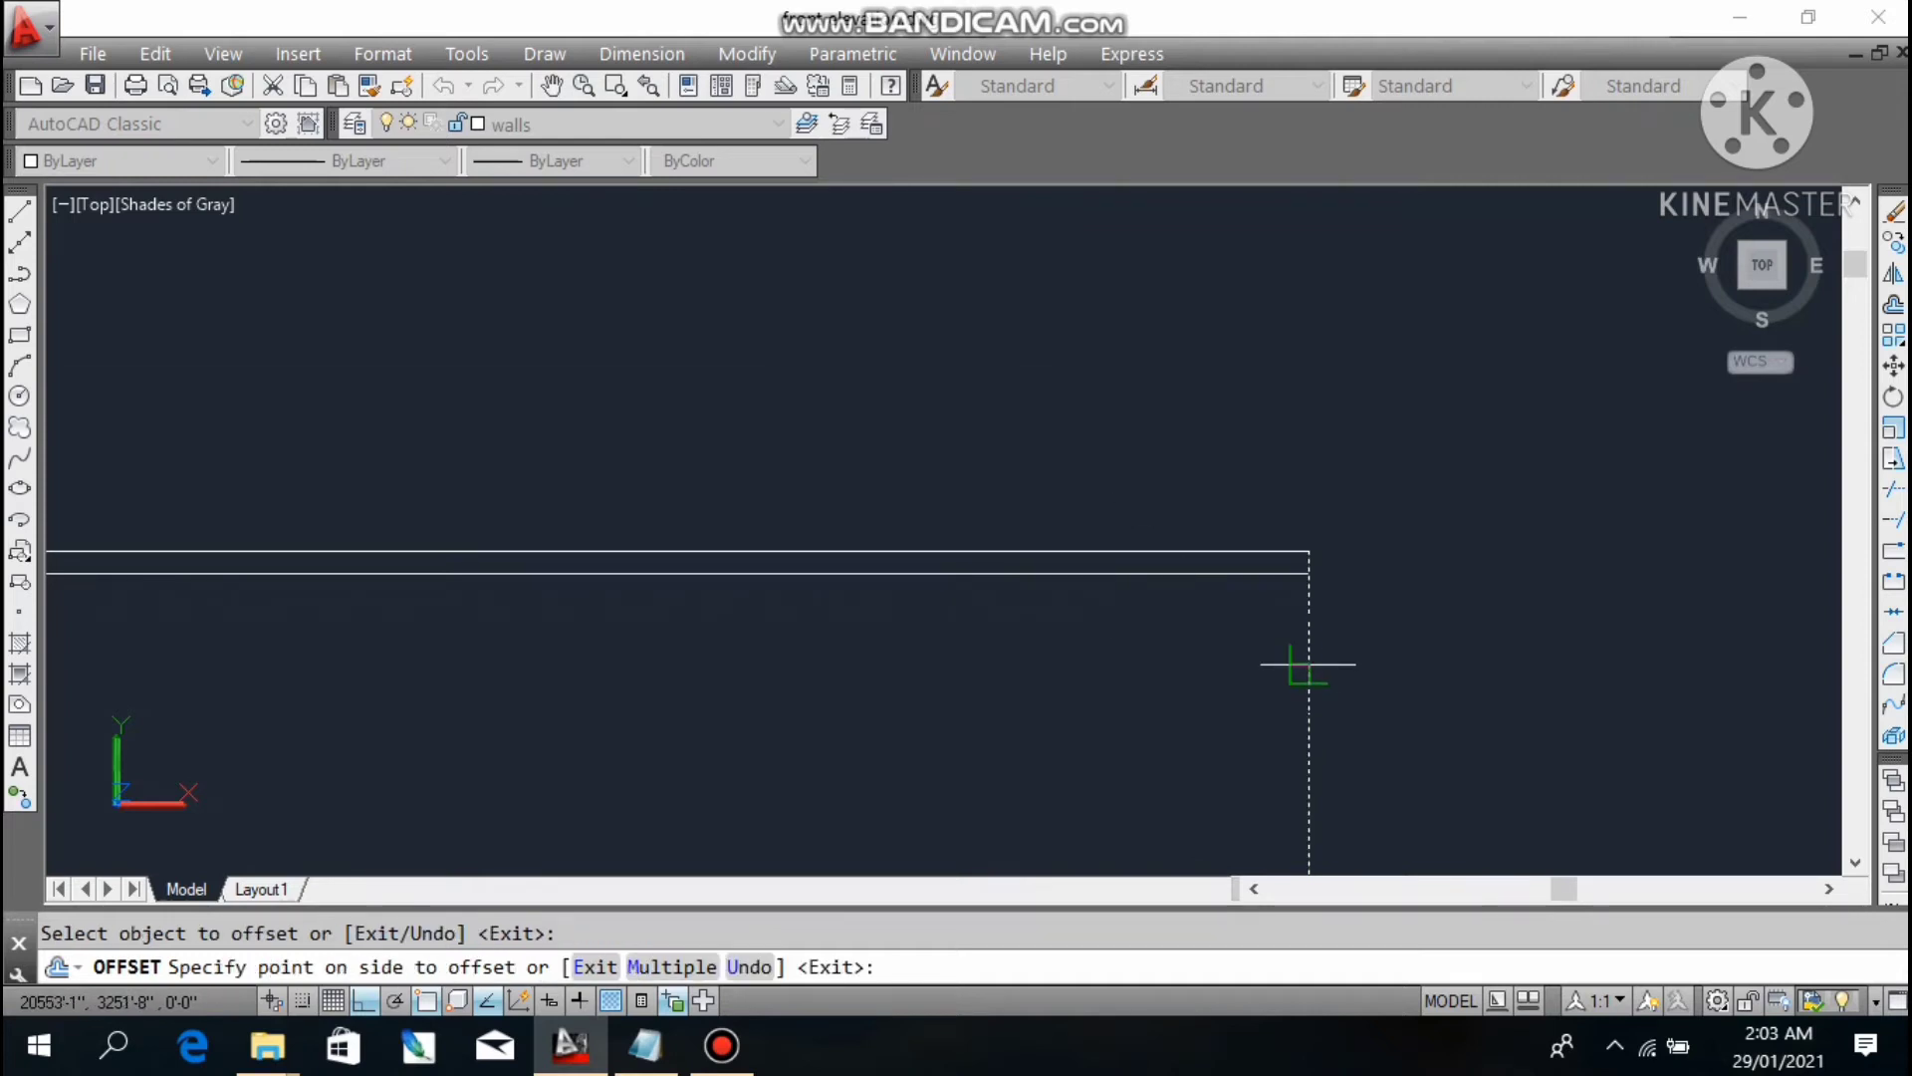
click(1143, 661)
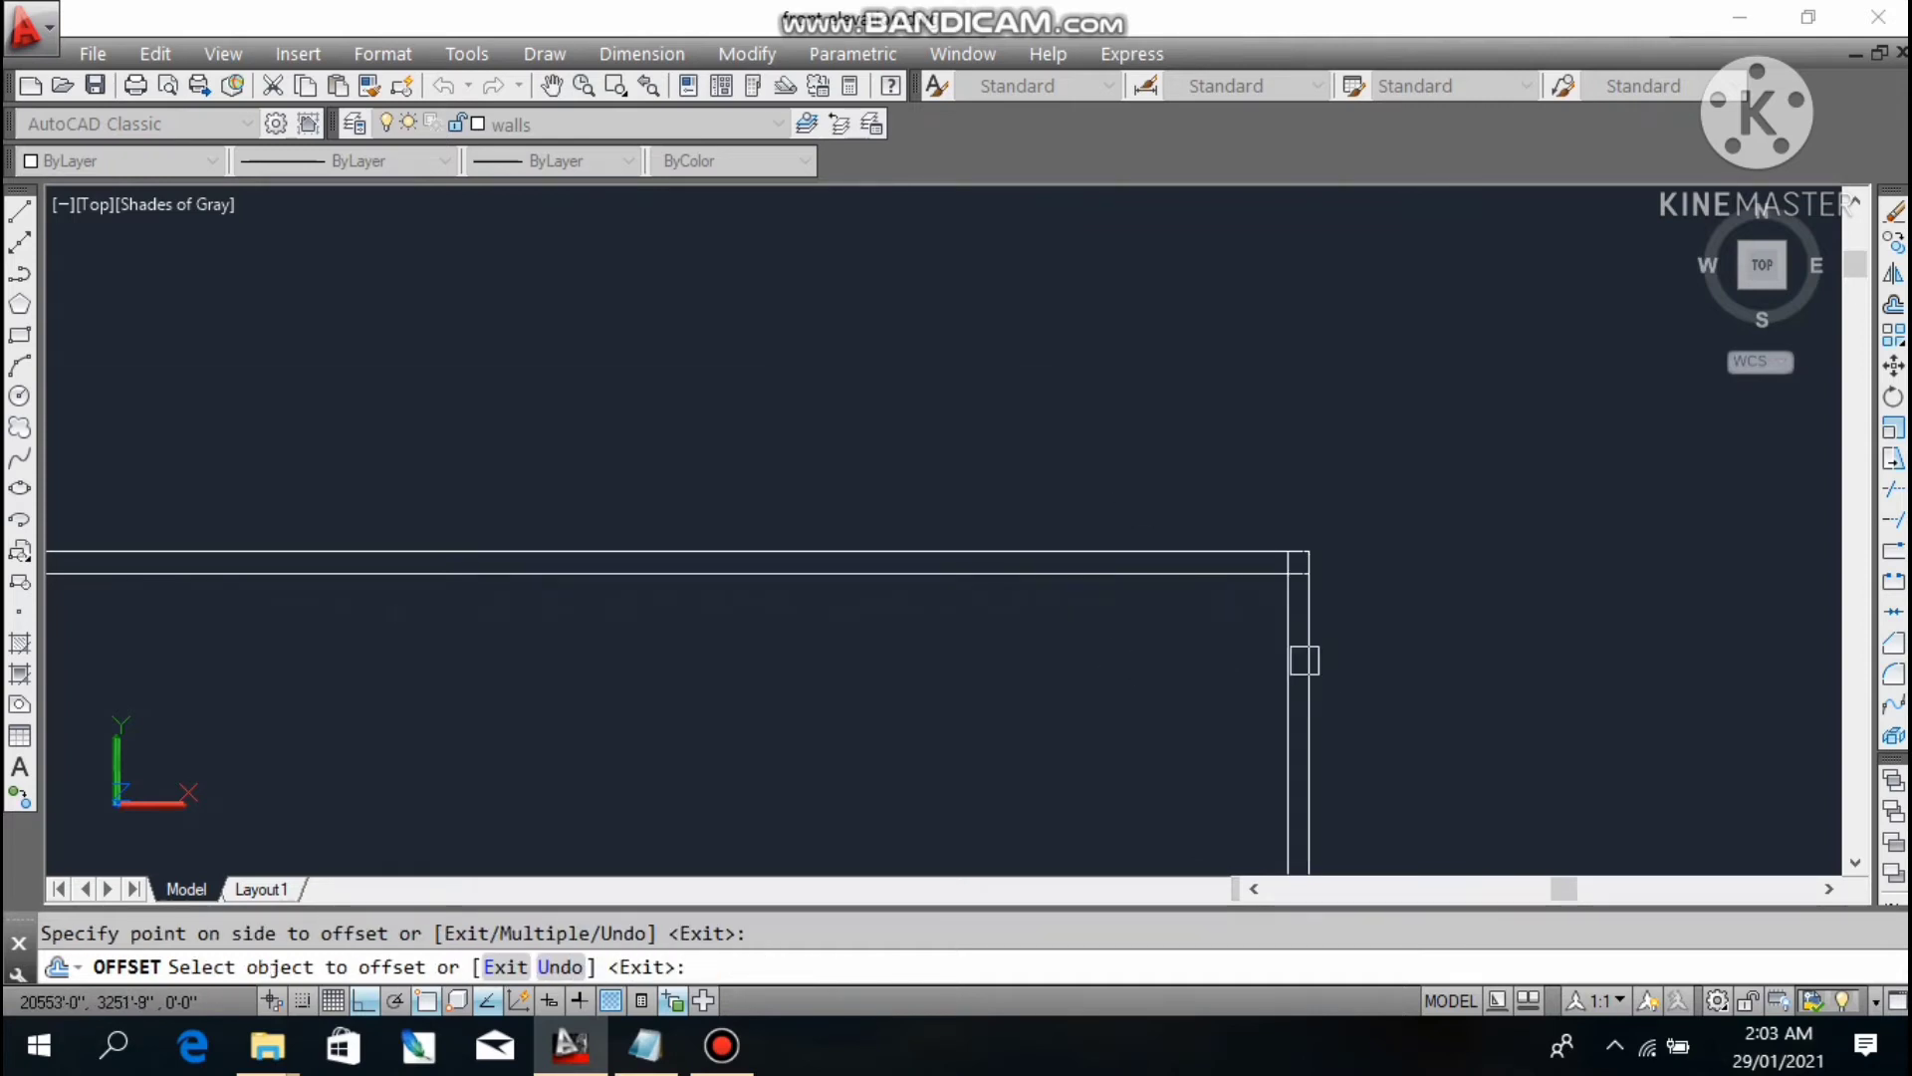
- Offset the original vertical and horizontal lines 6" toward the outside of the corner and end the Offset command
click(1305, 661)
click(1663, 661)
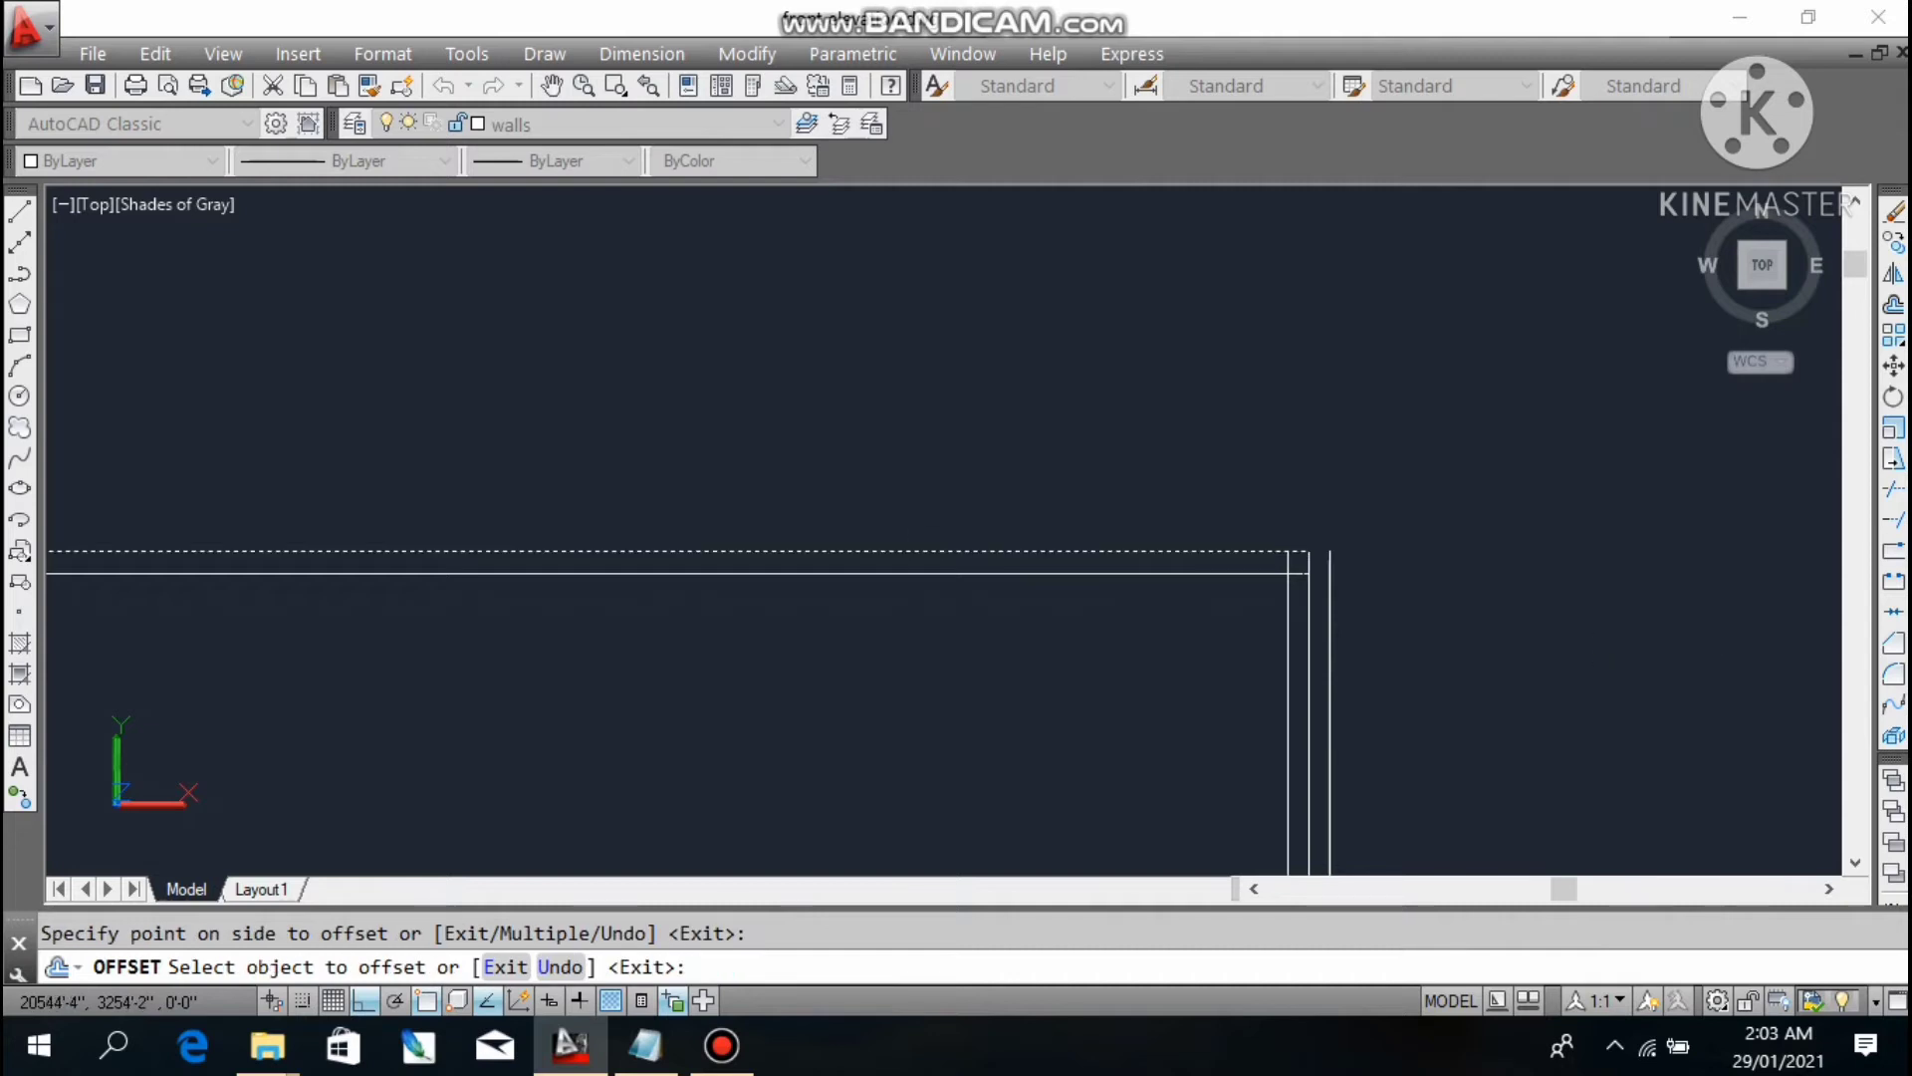
click(933, 550)
click(987, 426)
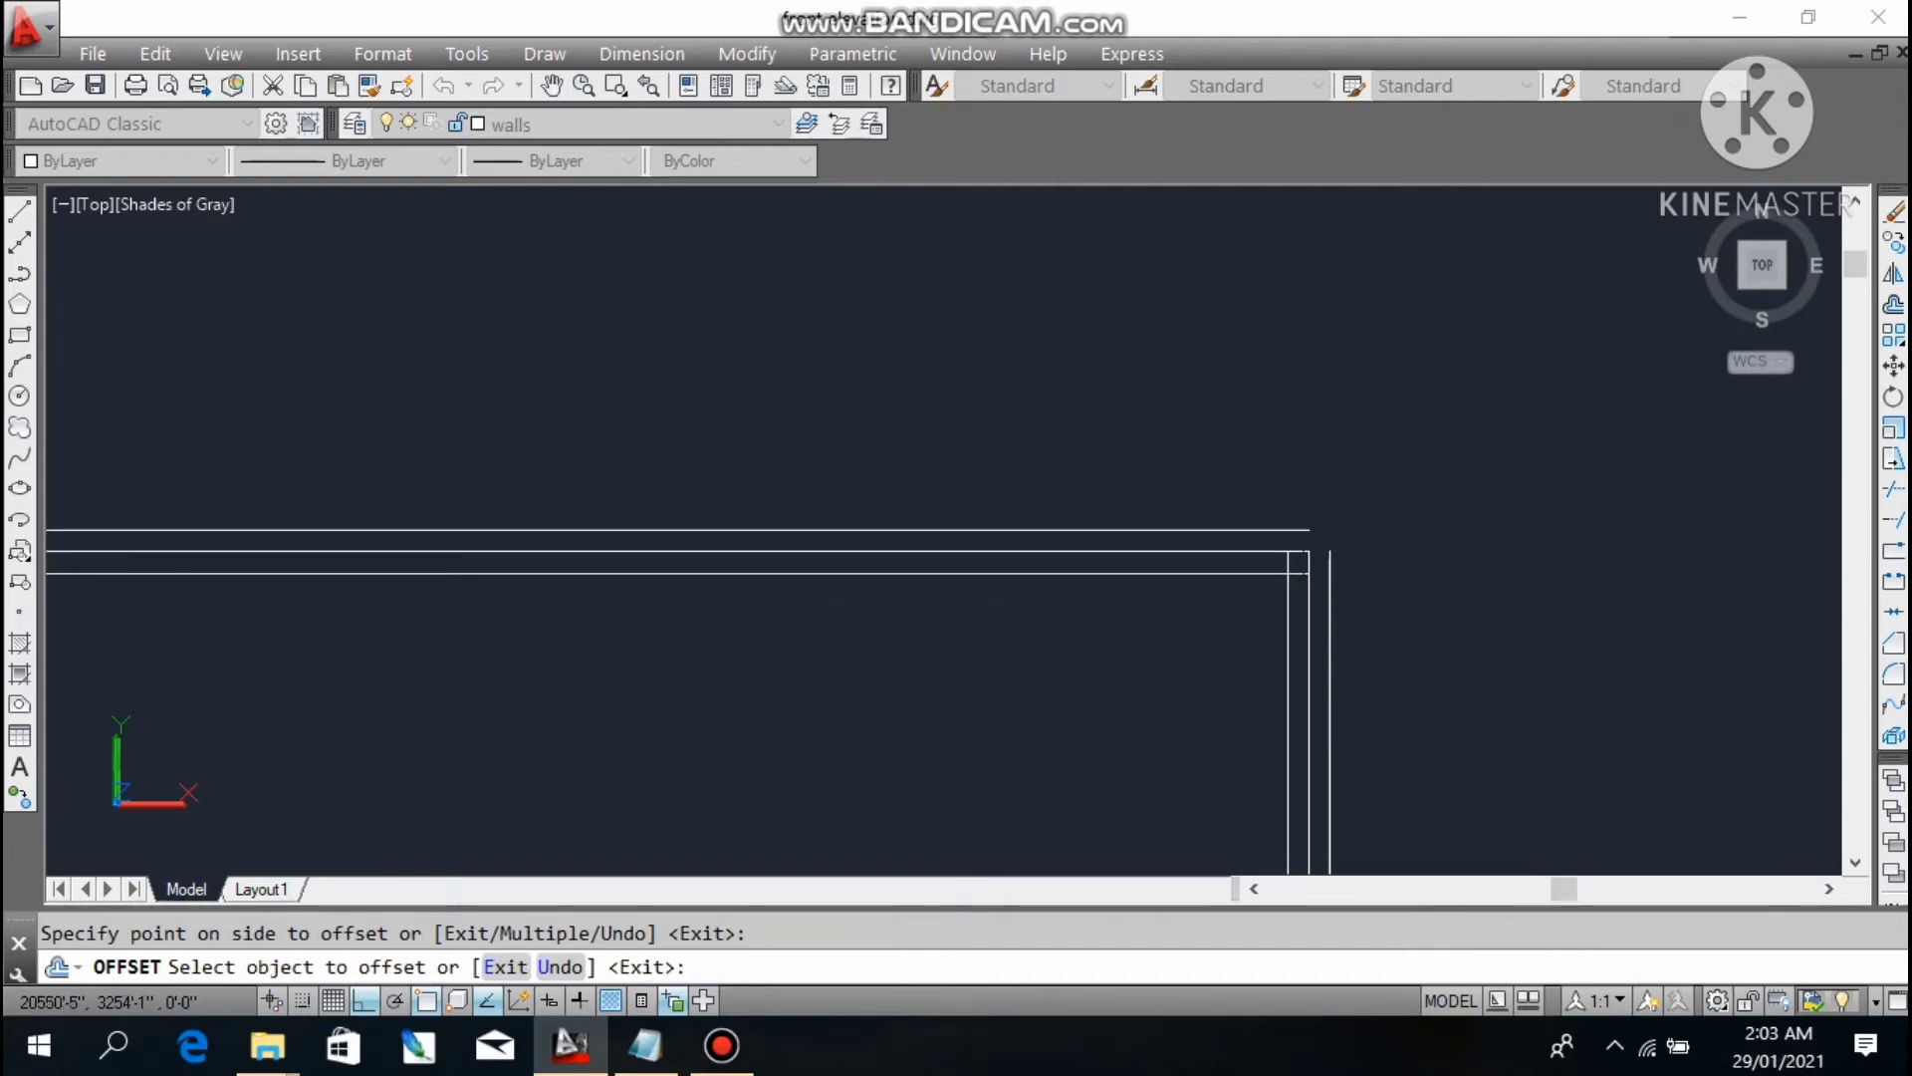
scroll(1034, 487, down, 6)
scroll(1034, 487, up, 5)
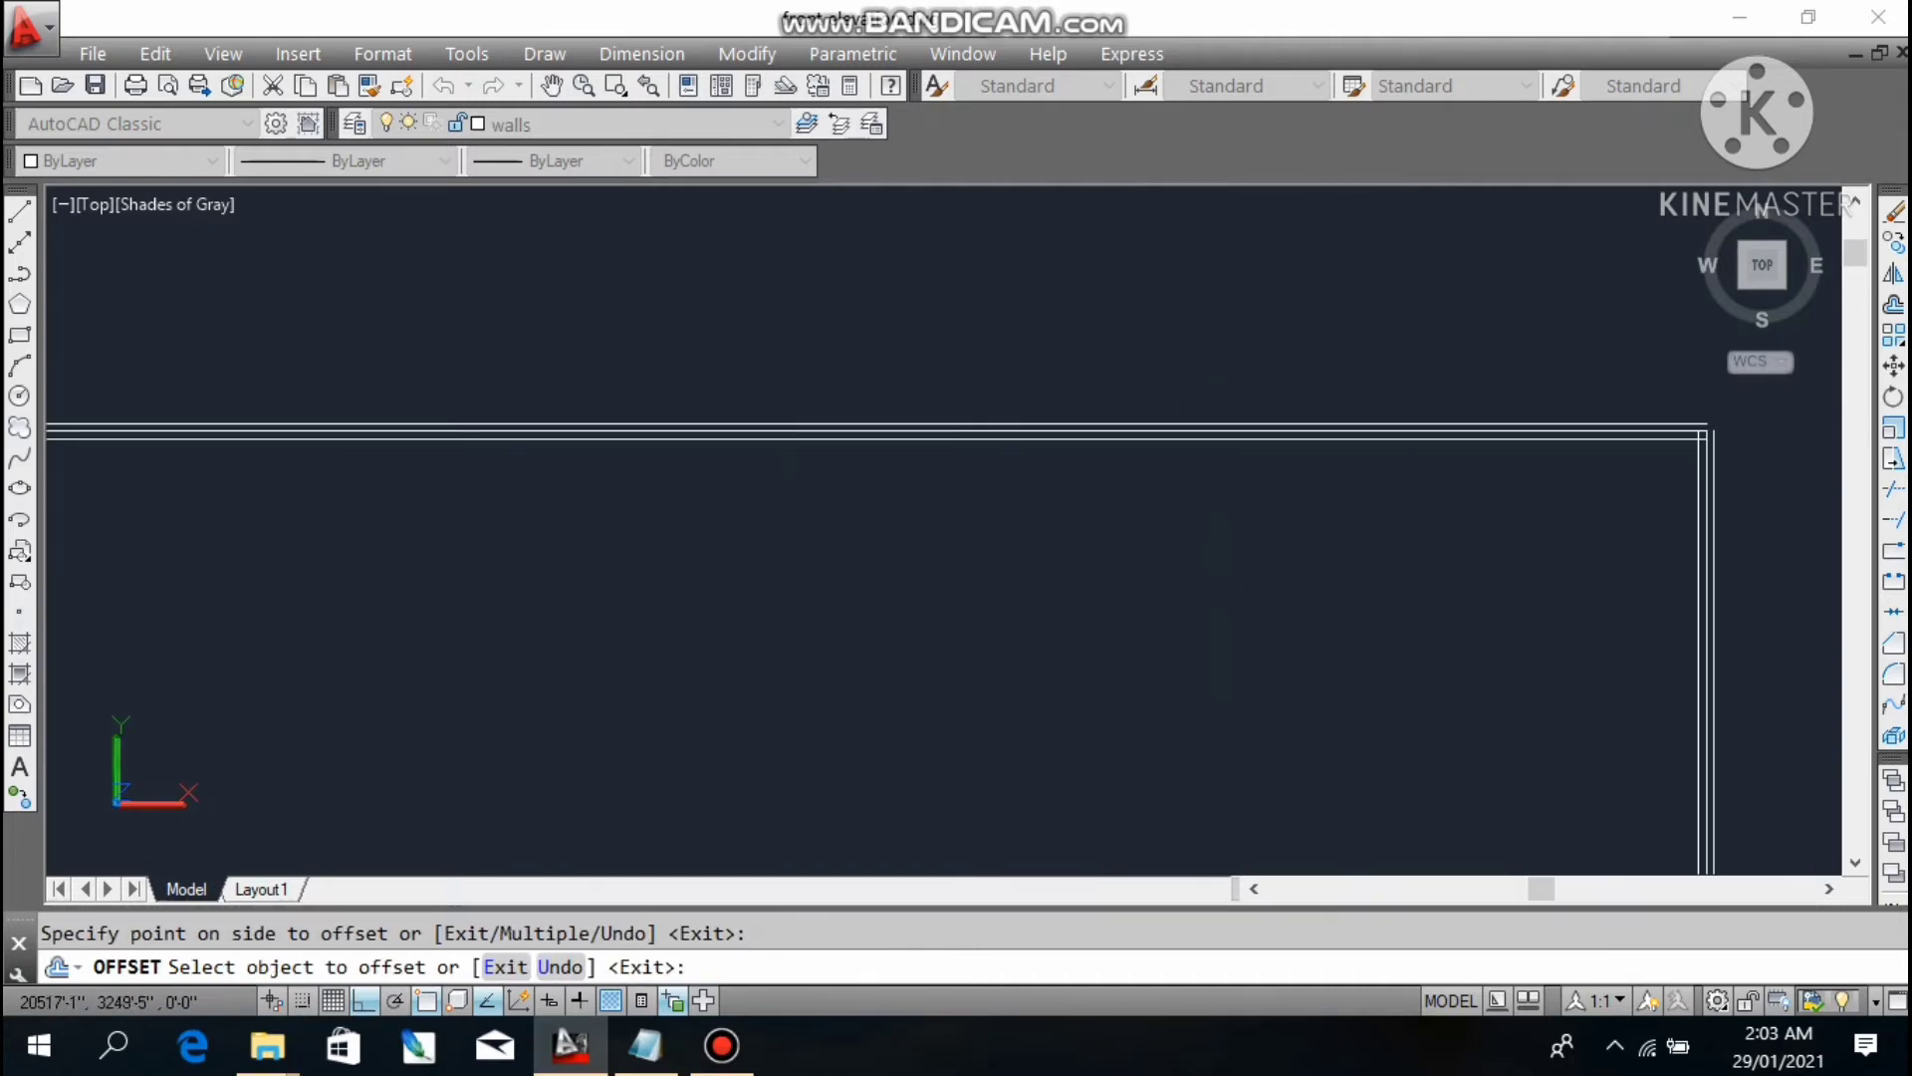
scroll(1128, 513, down, 1)
key(Escape)
- Add an aligned dimension between the original horizontal line and its inner offset
scroll(1096, 498, up, 4)
middle_drag(1028, 513, 980, 574)
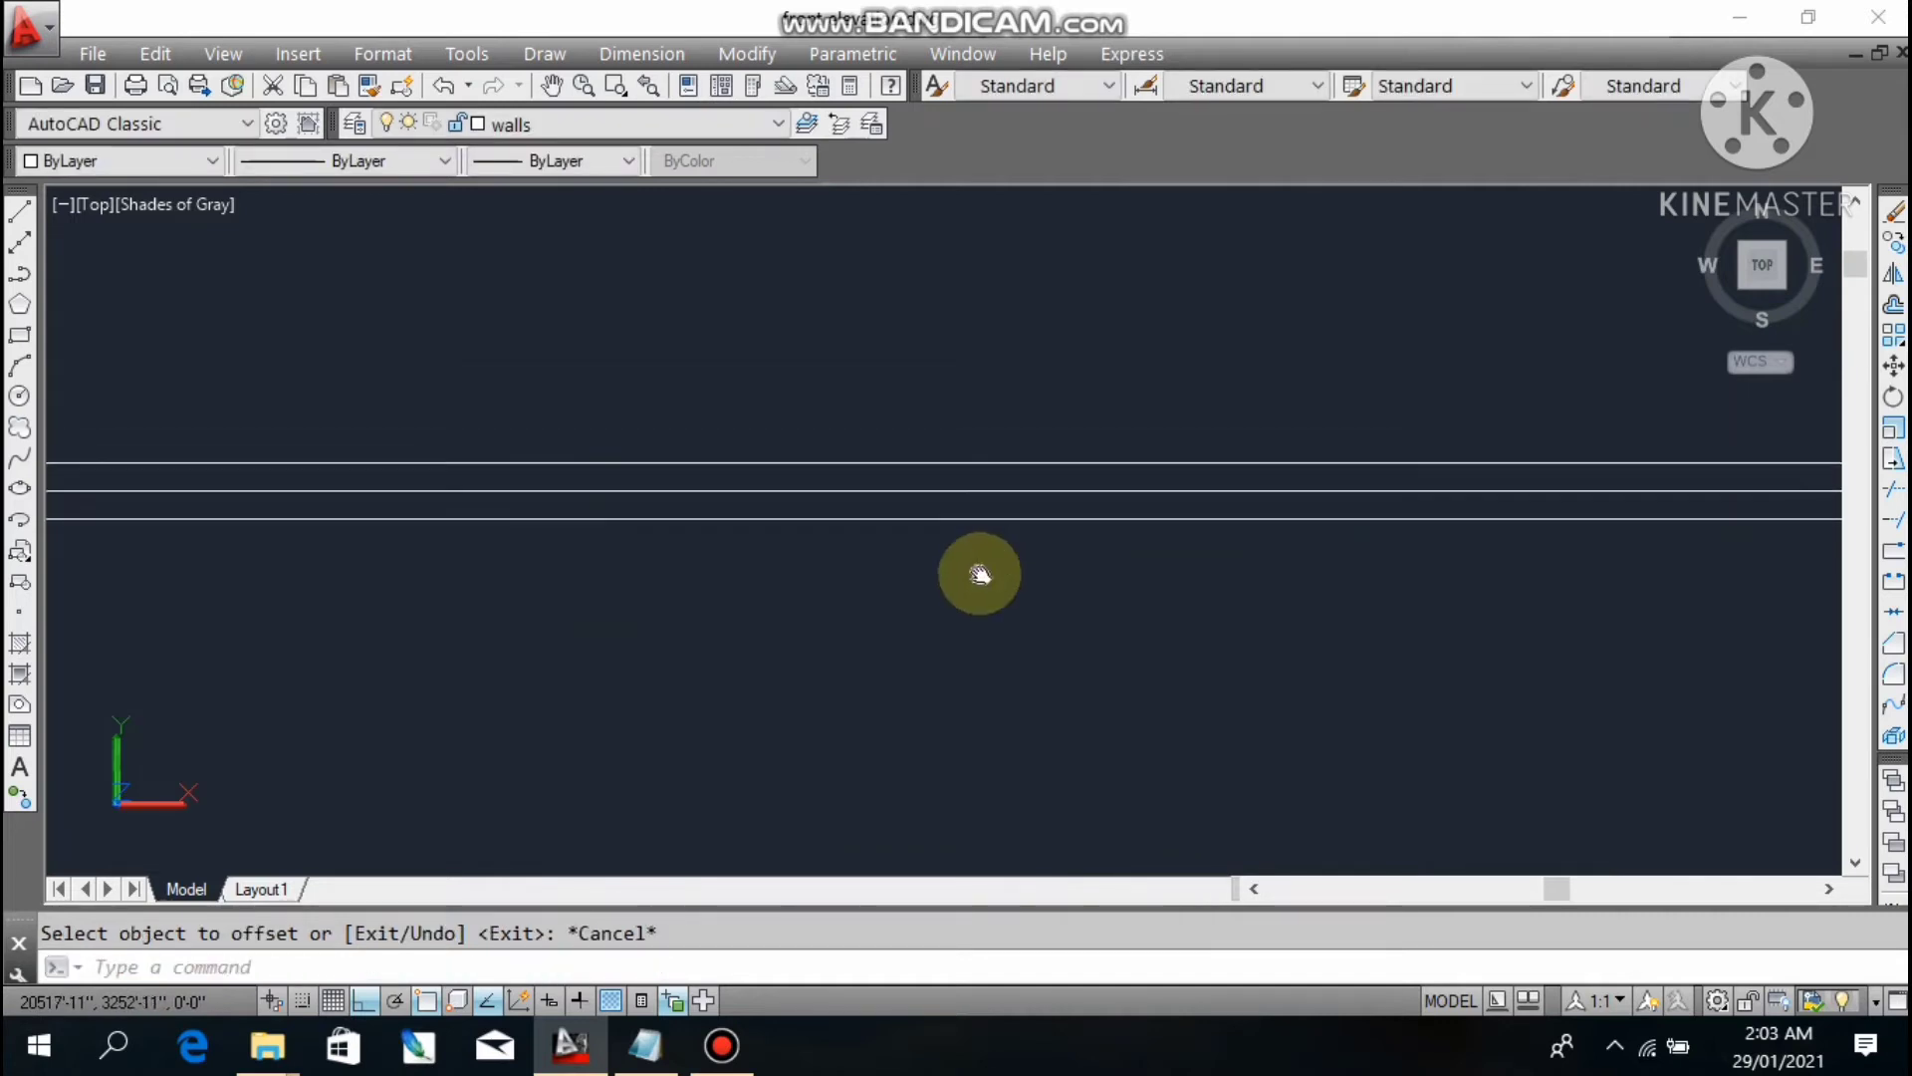
text(DIMA)
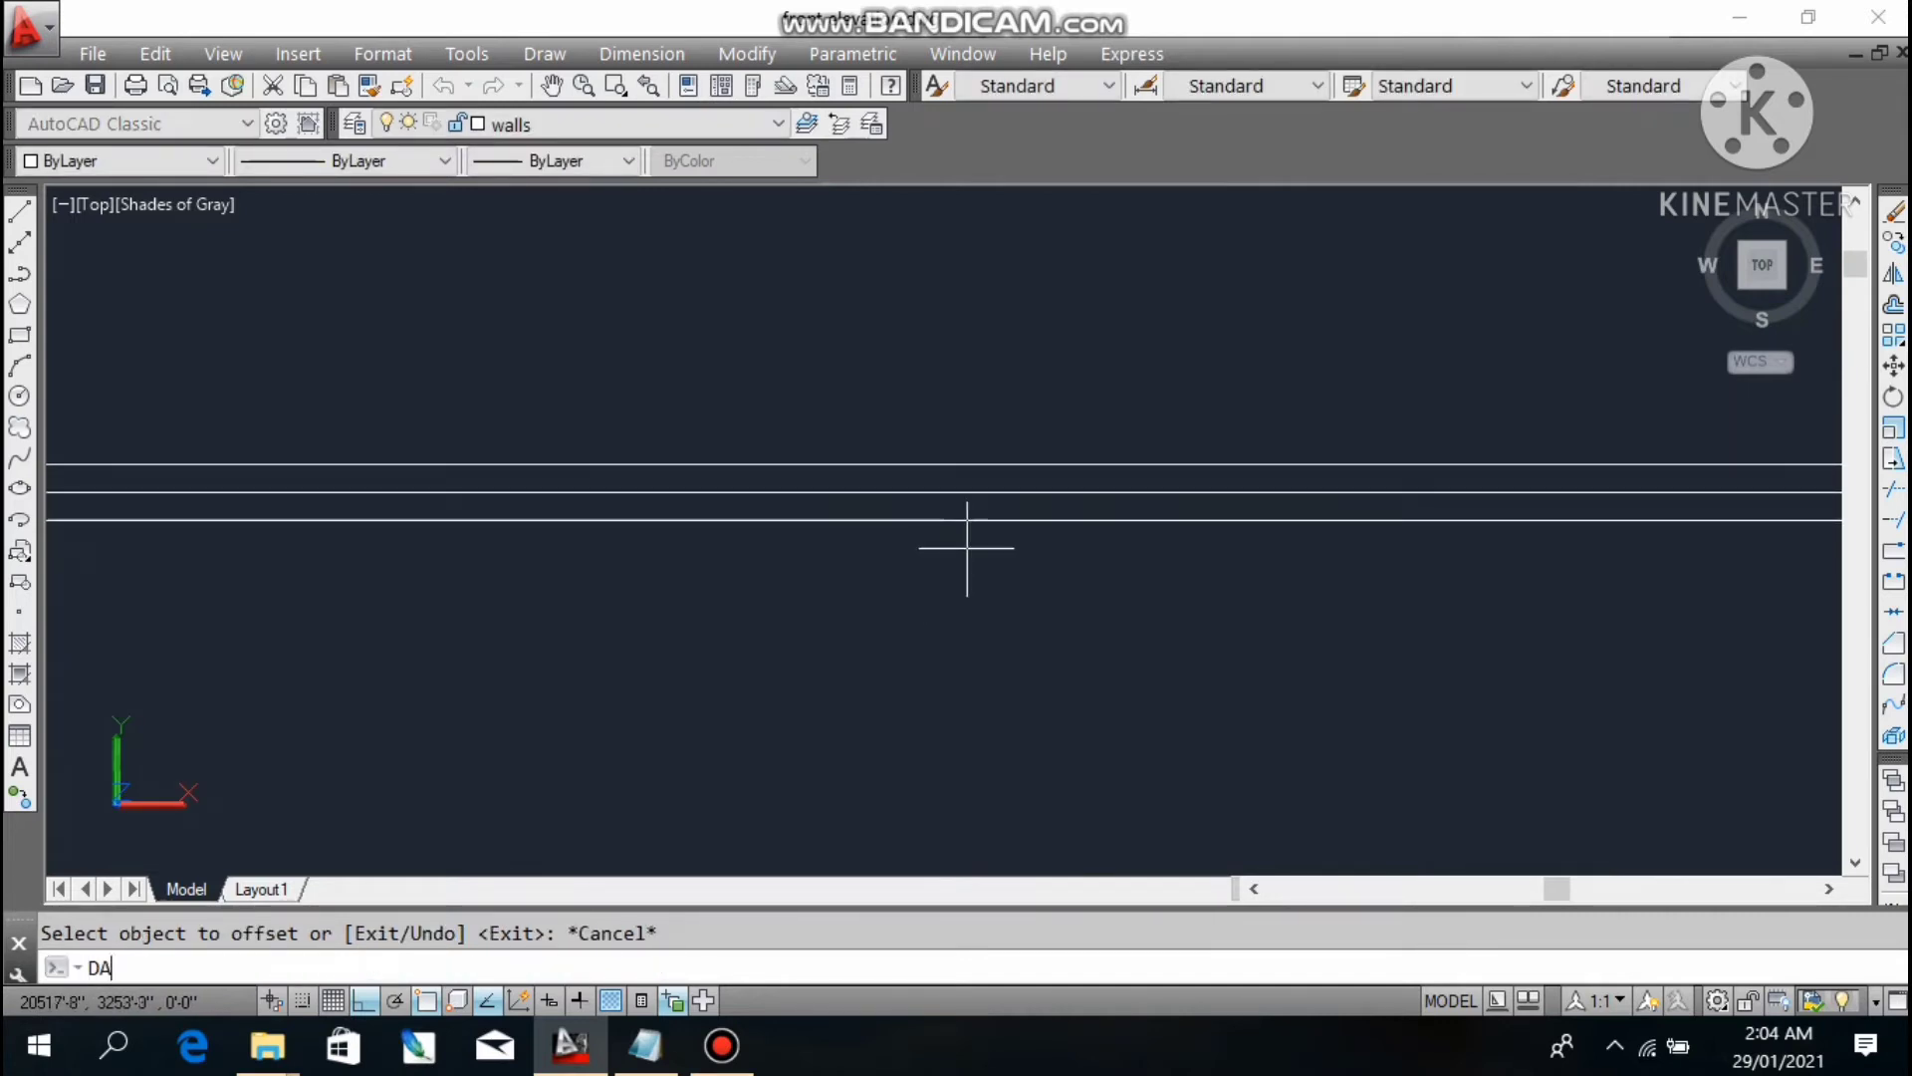
text(L)
key(Return)
scroll(1007, 499, up, 2)
click(994, 478)
click(999, 543)
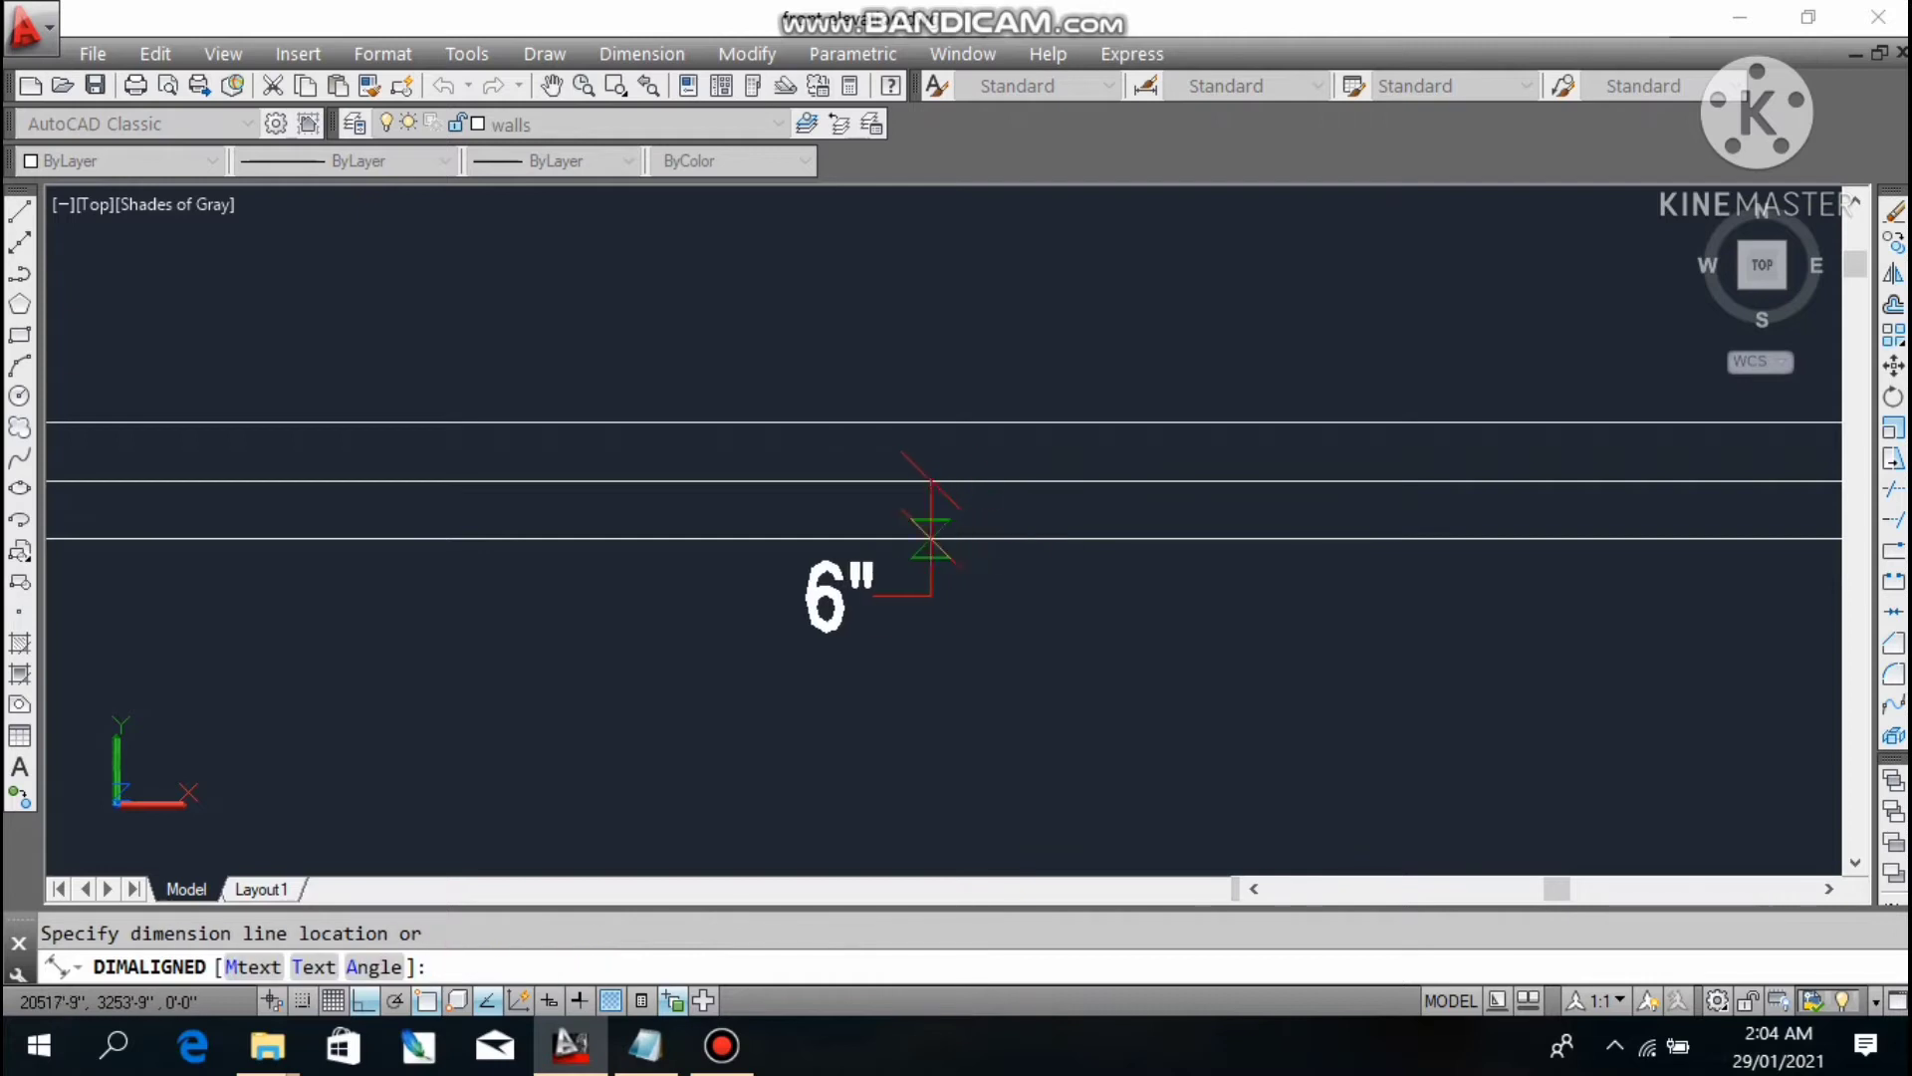
click(930, 538)
scroll(1101, 558, down, 4)
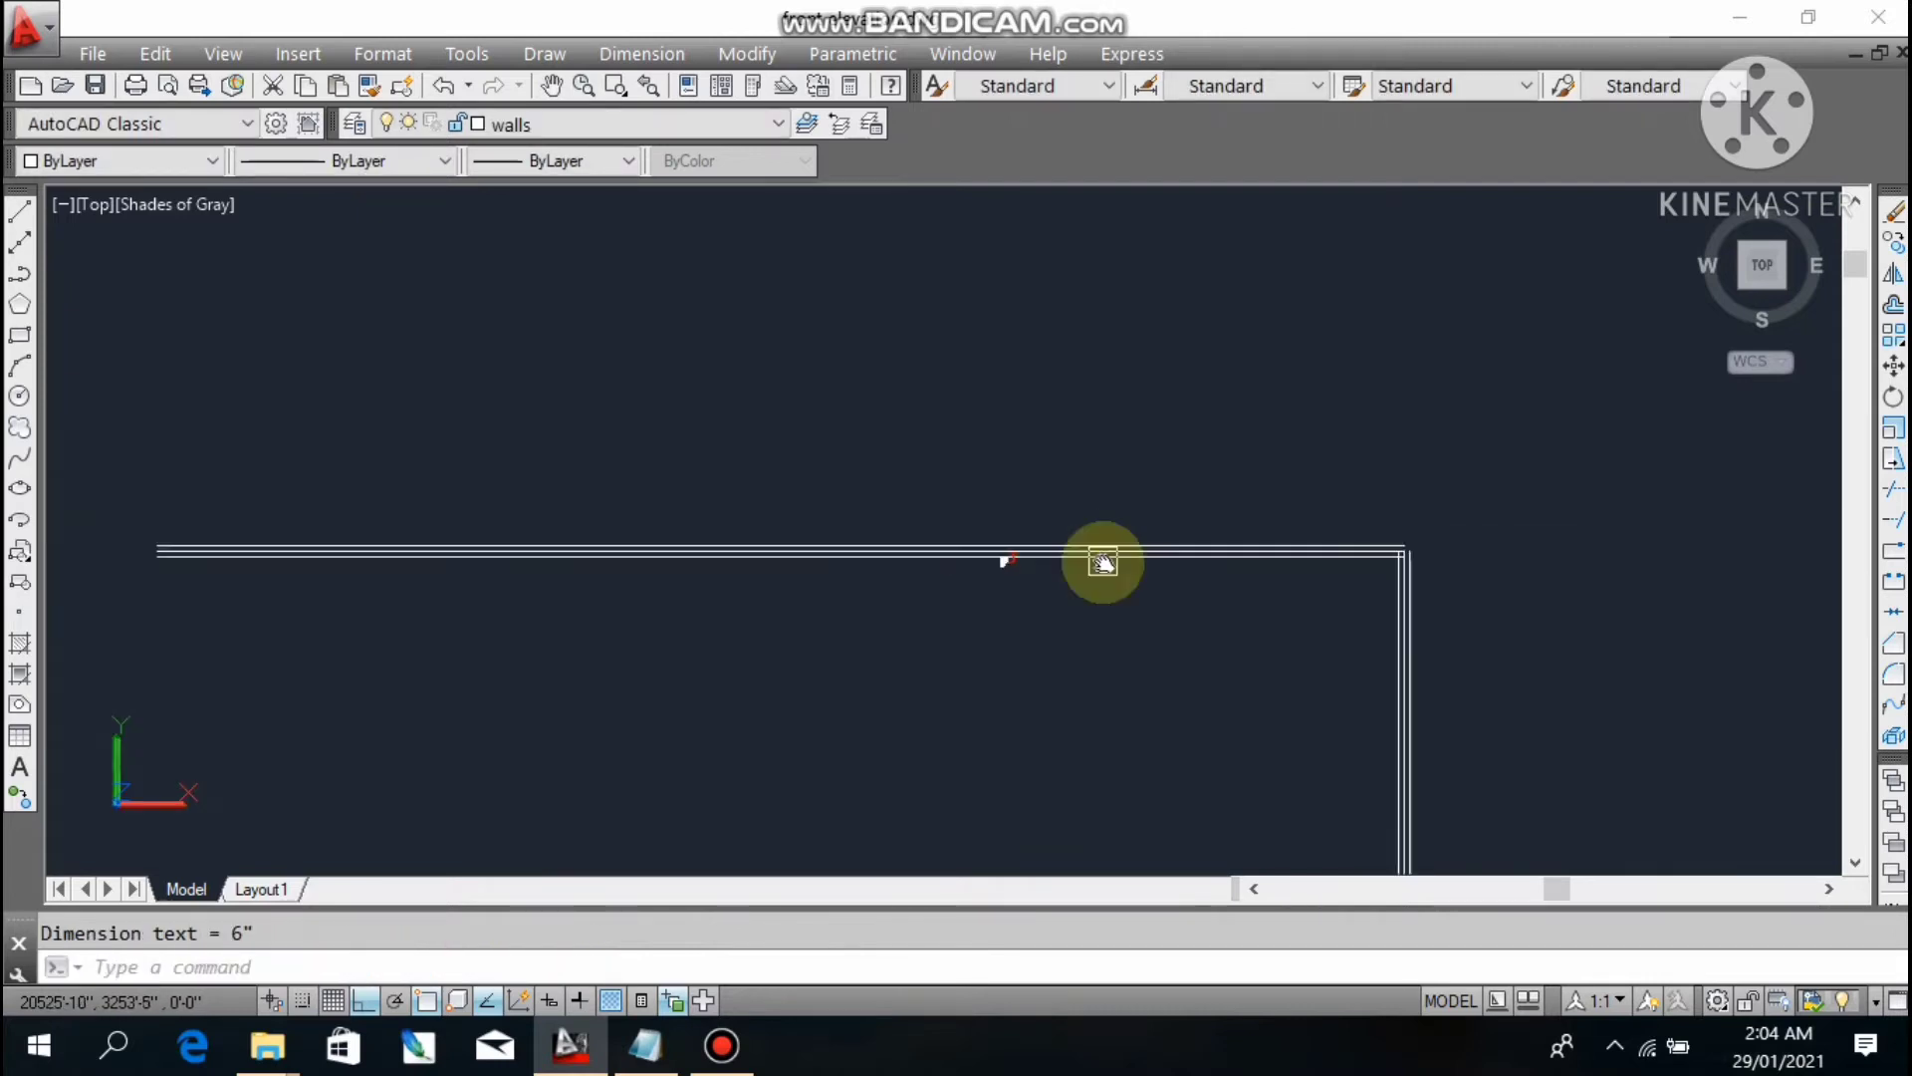
- Add an aligned dimension between the original vertical line and its inner offset, near the corner
scroll(810, 495, up, 2)
key(Return)
scroll(786, 440, up, 2)
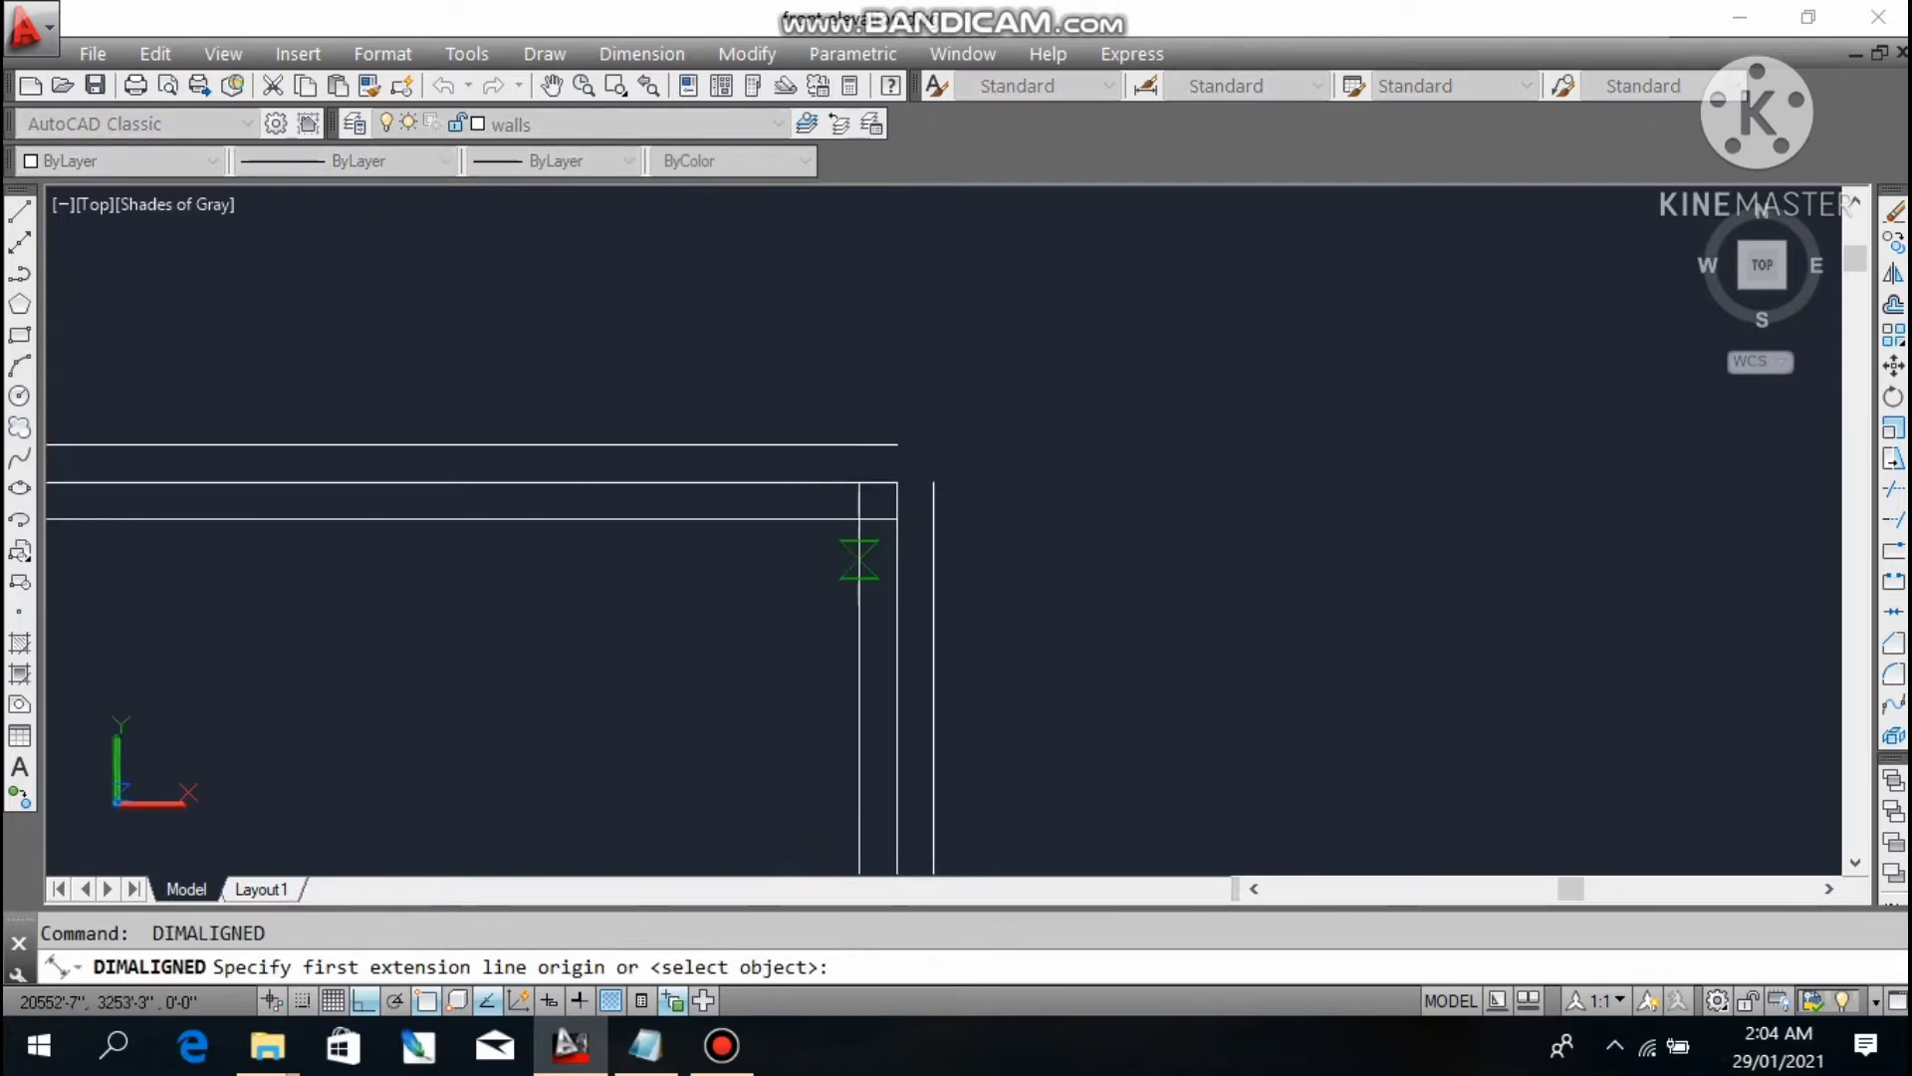
click(896, 648)
click(859, 654)
click(794, 657)
middle_drag(807, 639, 839, 623)
scroll(604, 508, up, 2)
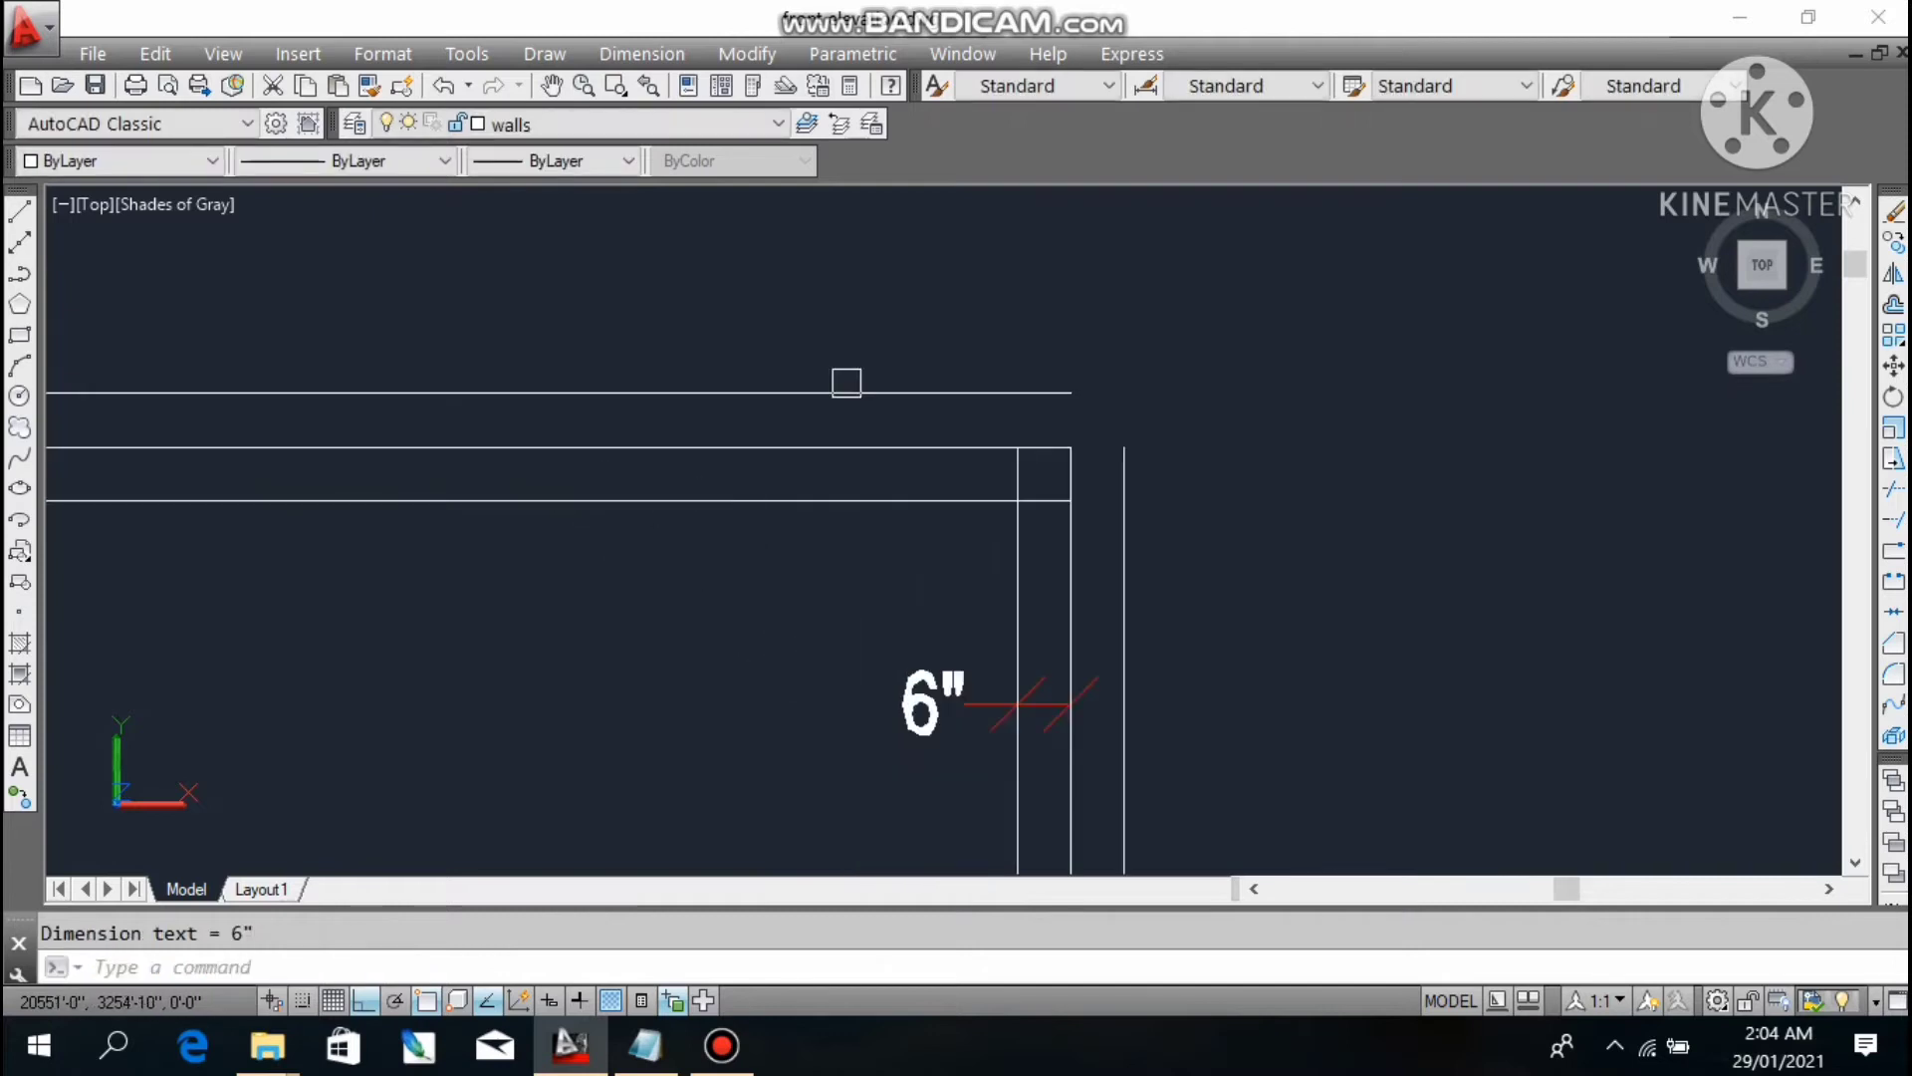
- Erase the two outer offset lines, one above the horizontal line and one outside the vertical line
click(932, 338)
click(870, 409)
click(1238, 468)
click(1130, 619)
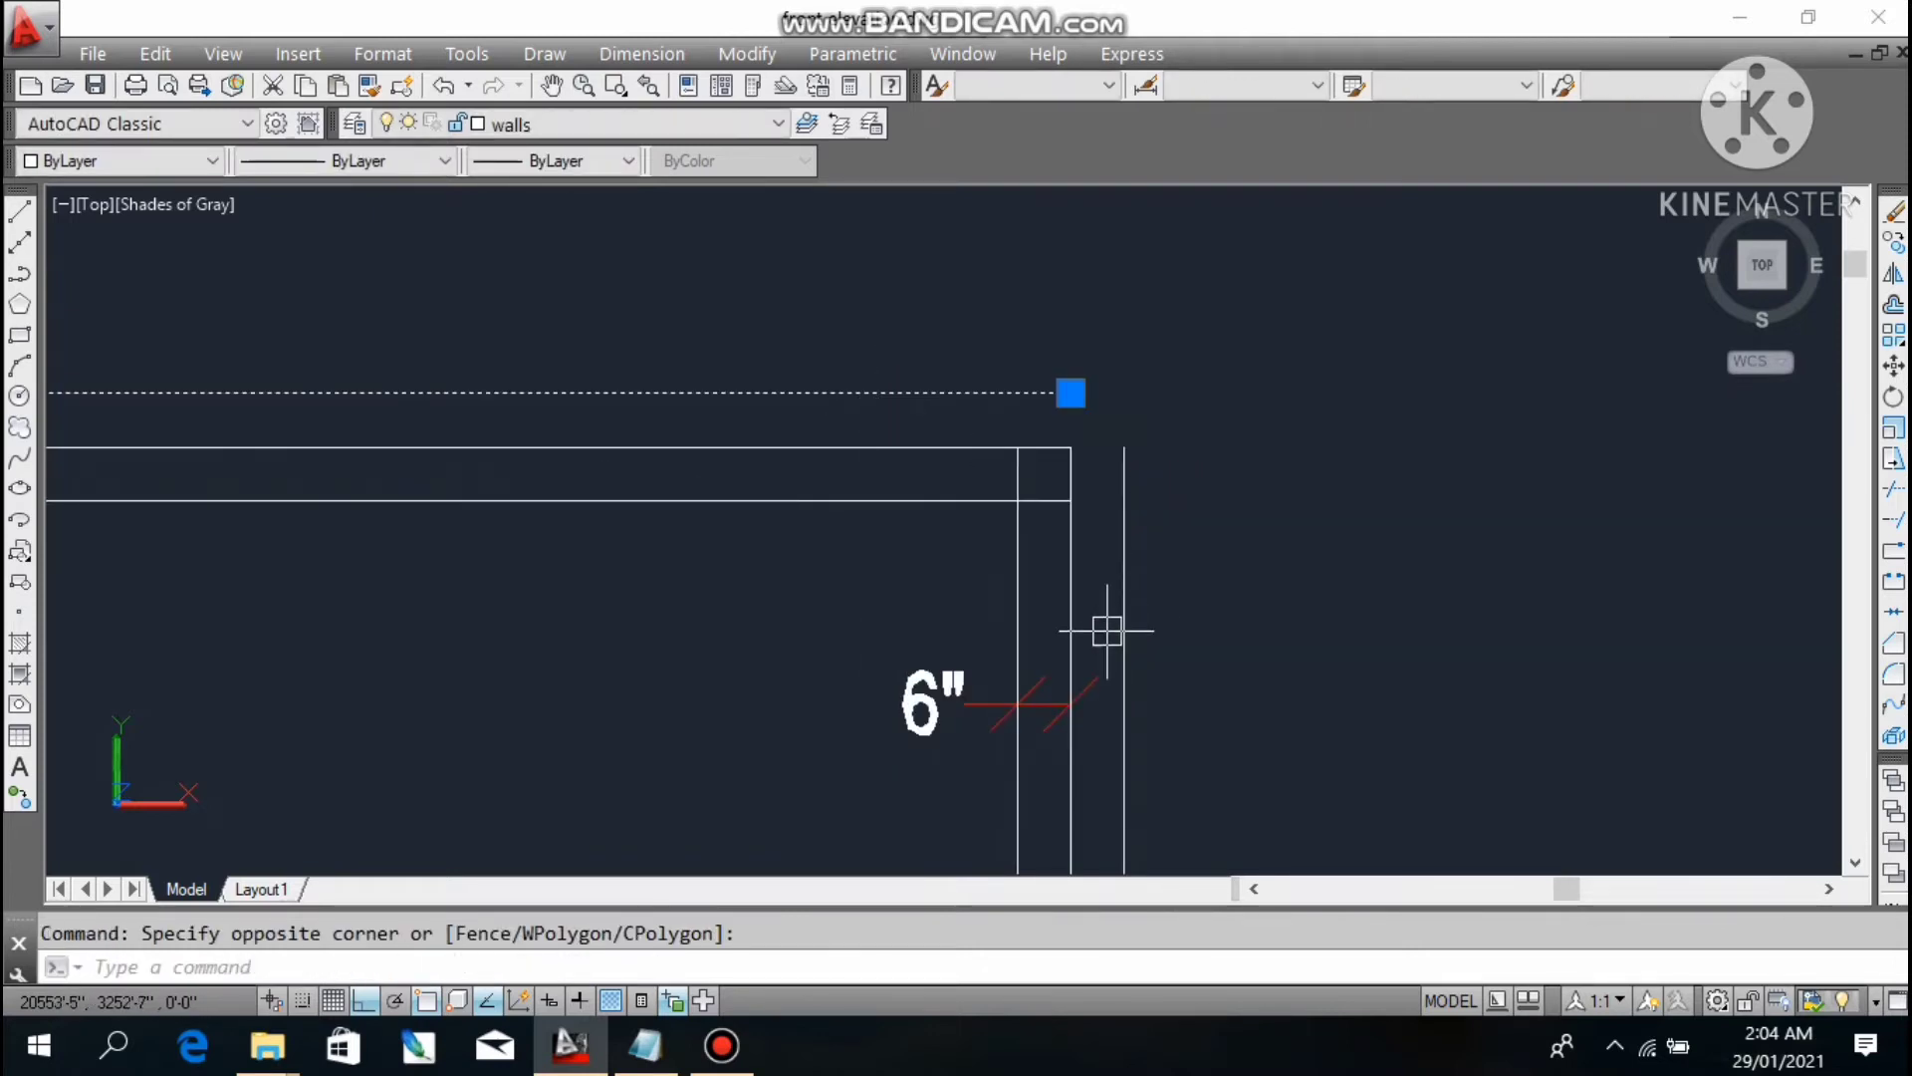
text(e)
key(Return)
scroll(956, 598, down, 4)
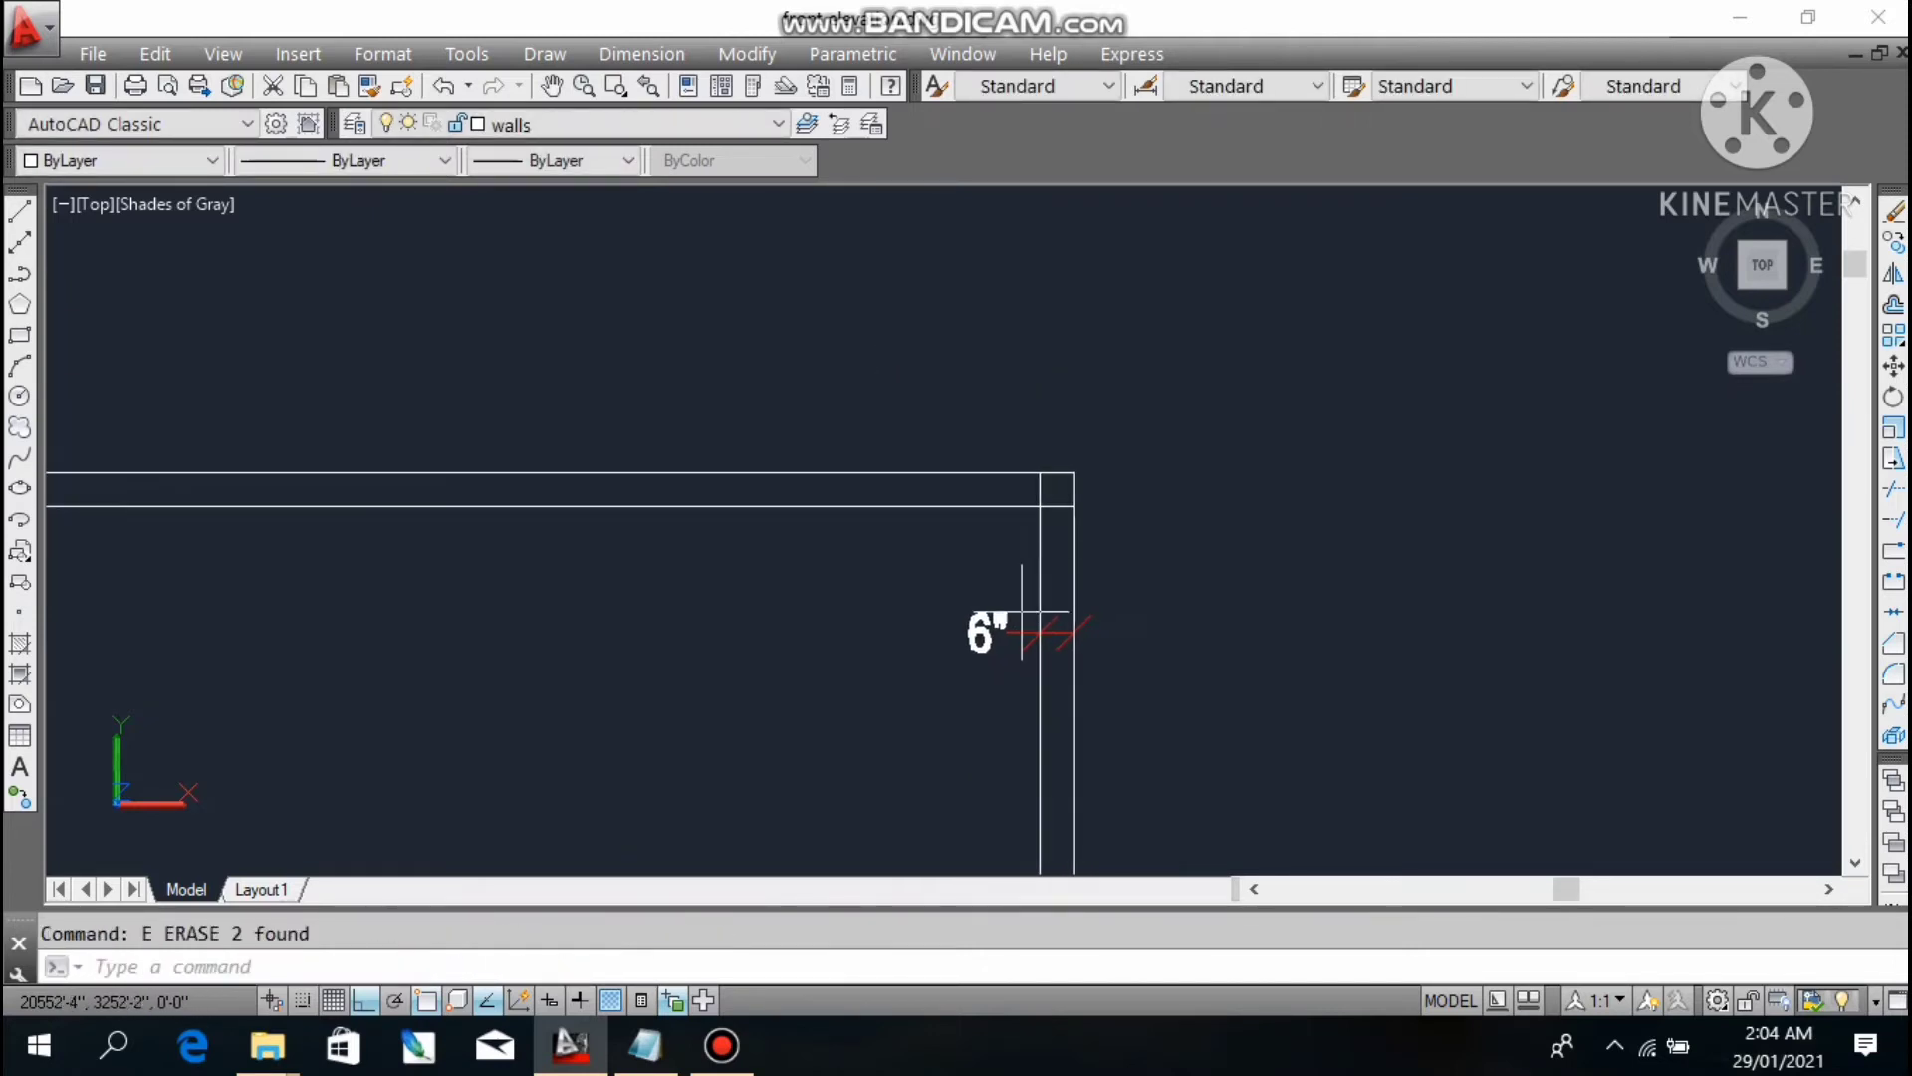
- Switch to the Notepad note, add blank lines below its last line and move the window toward the screen's upper-left
click(645, 1045)
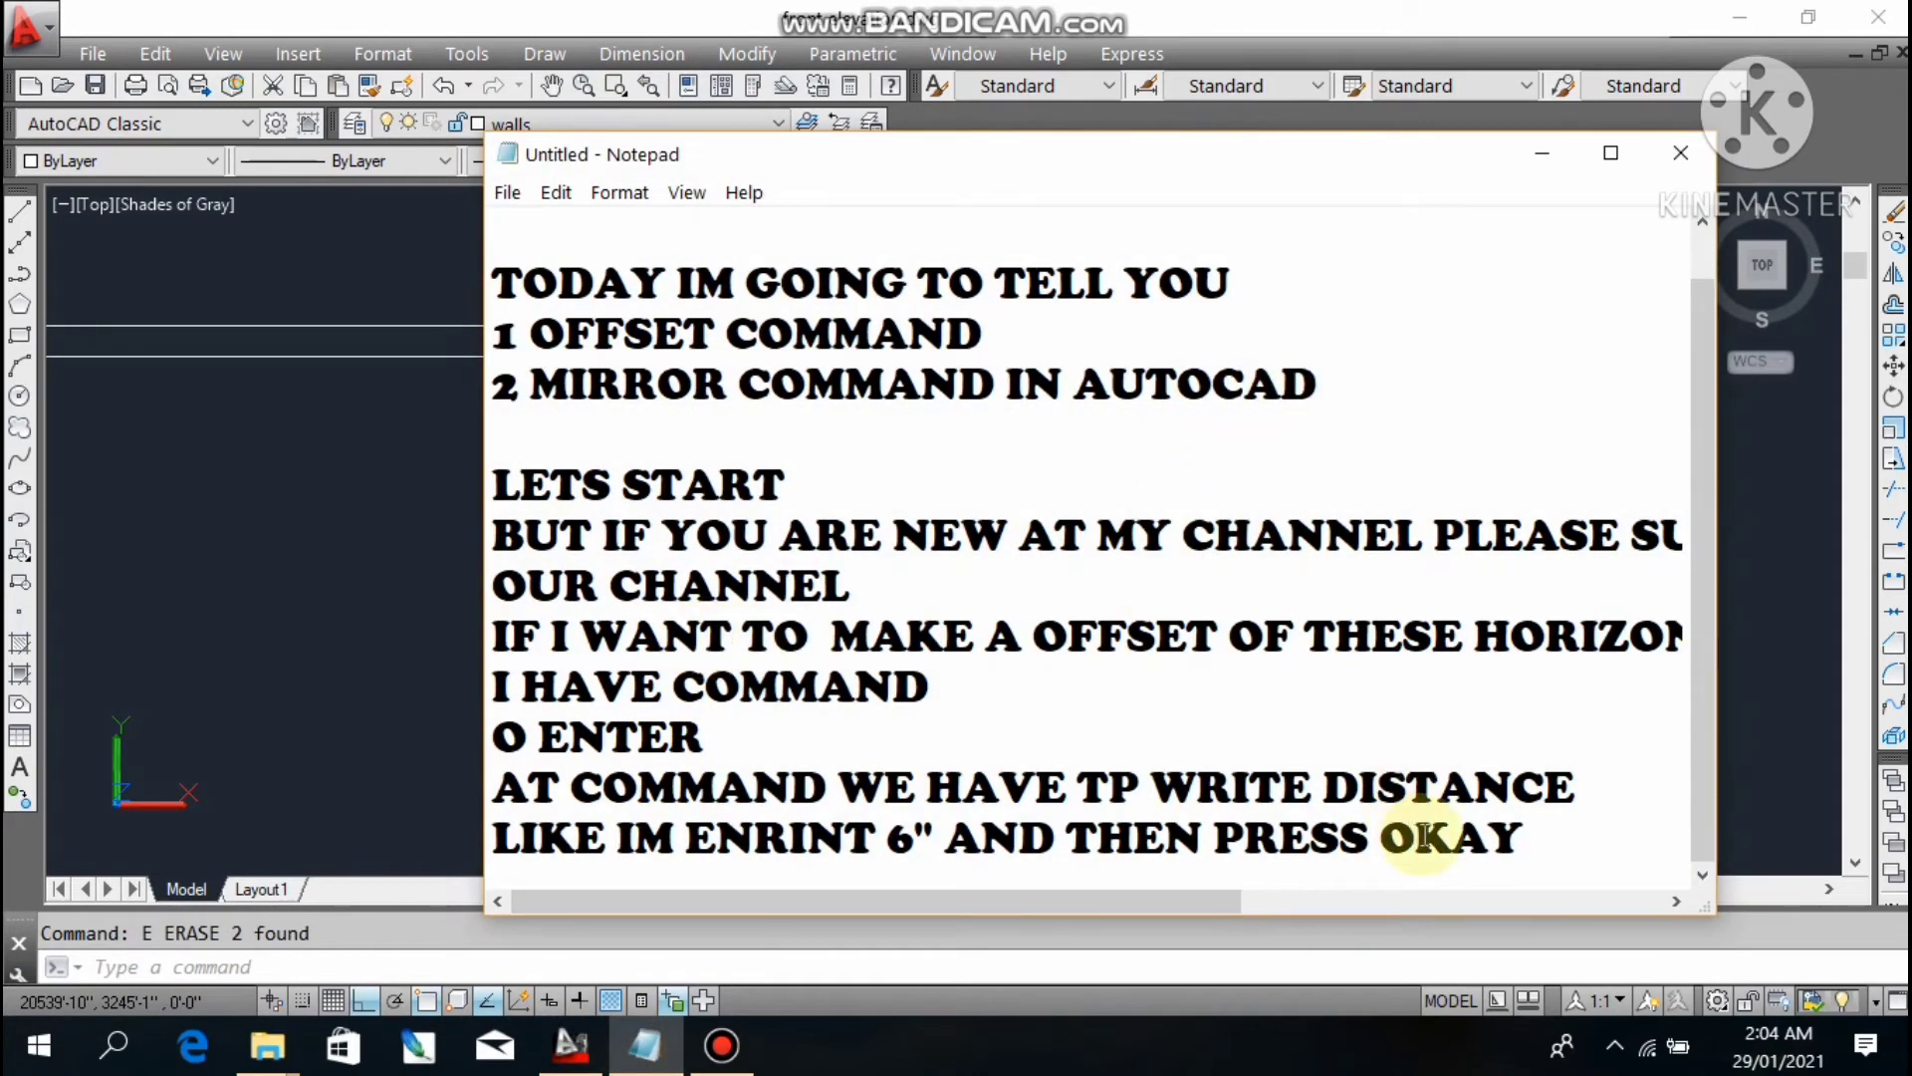
key(Return)
key(Return)
scroll(1394, 638, down, 3)
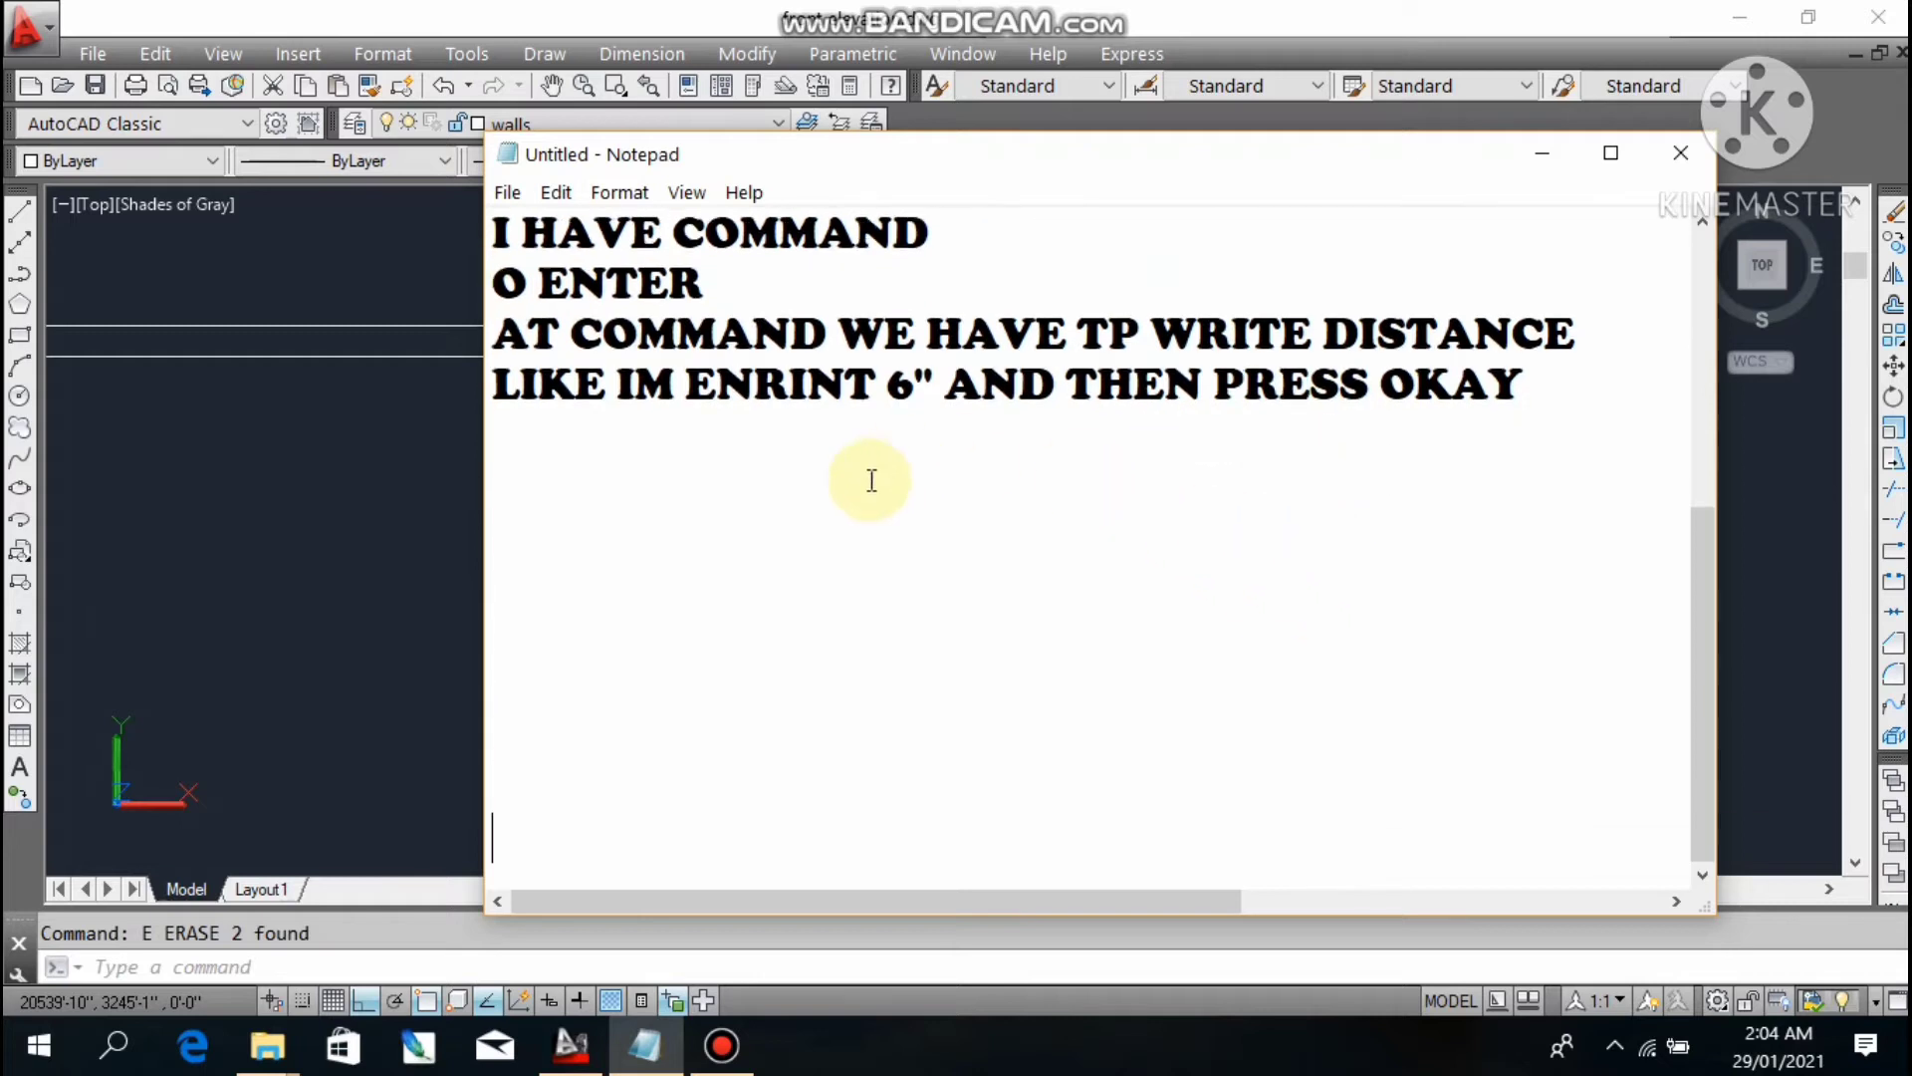
click(526, 518)
drag(803, 164, 680, 106)
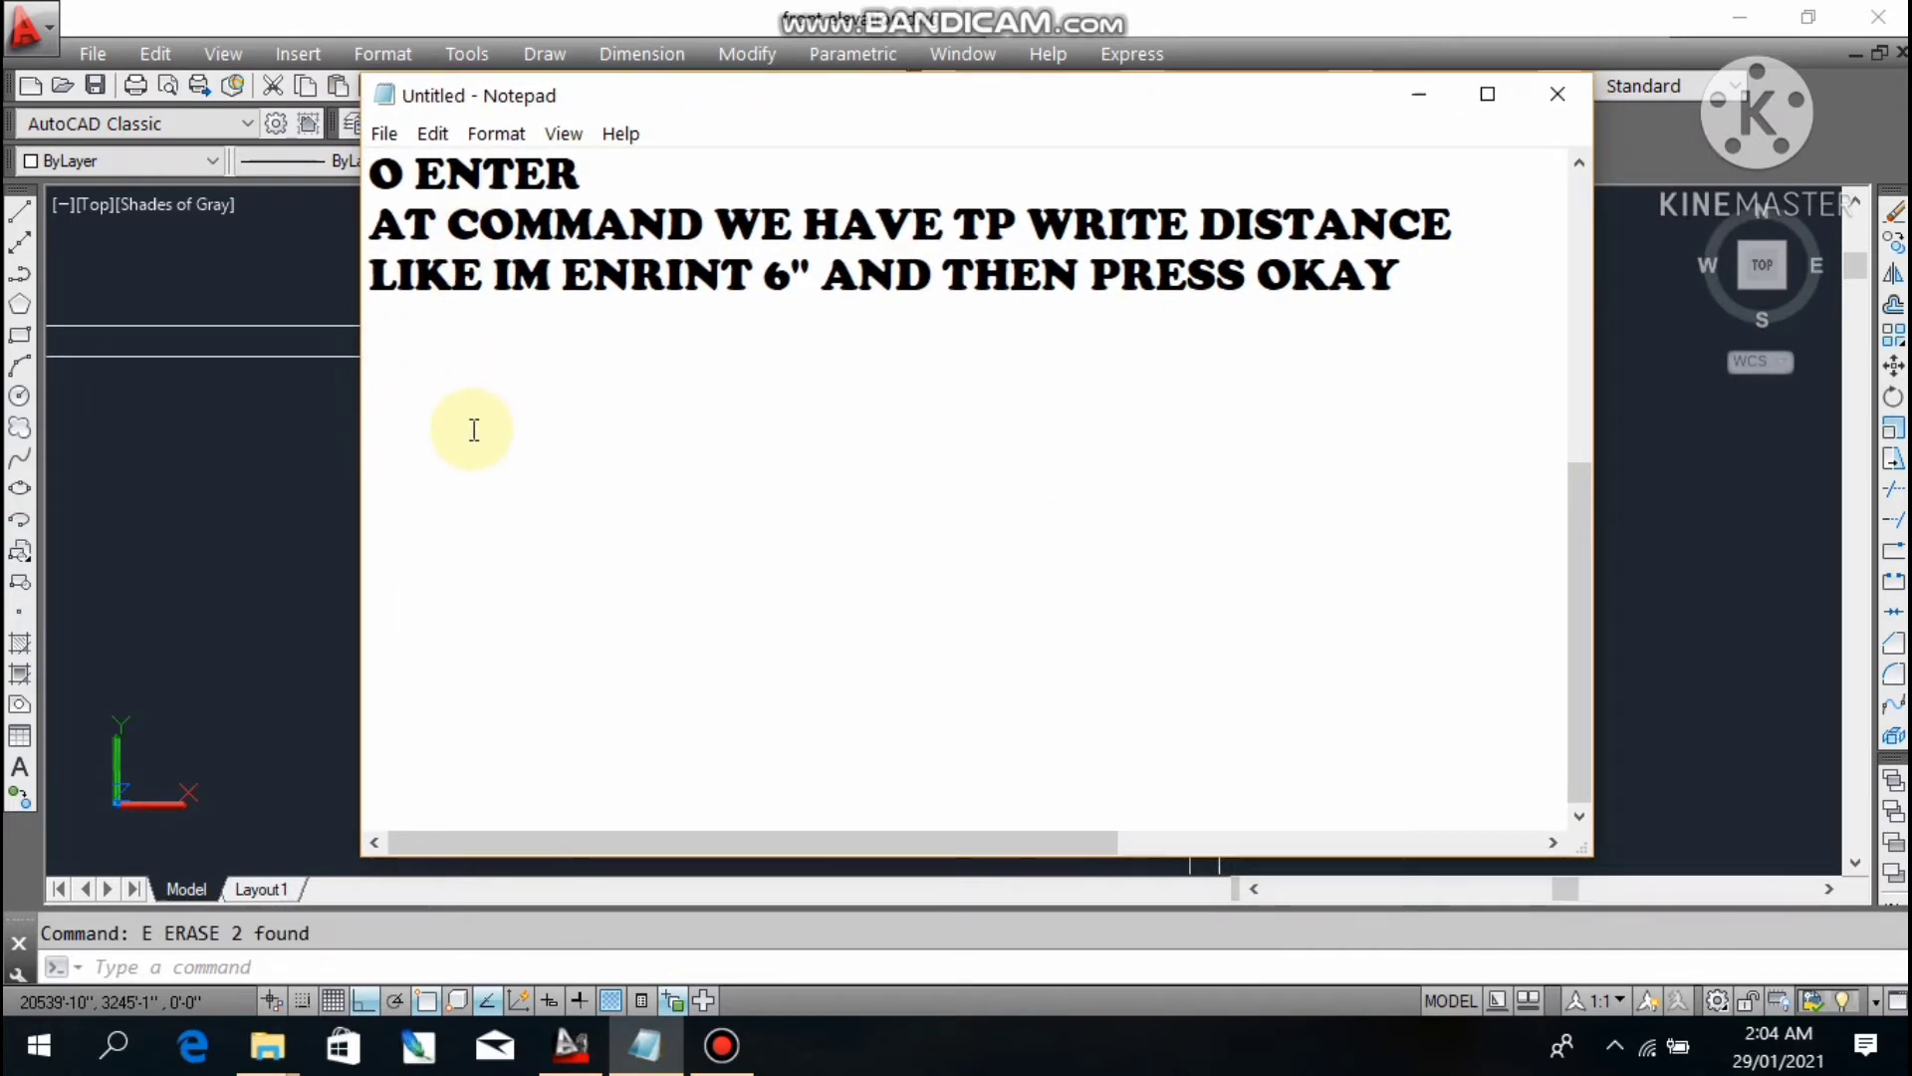
scroll(607, 478, up, 3)
scroll(555, 478, down, 3)
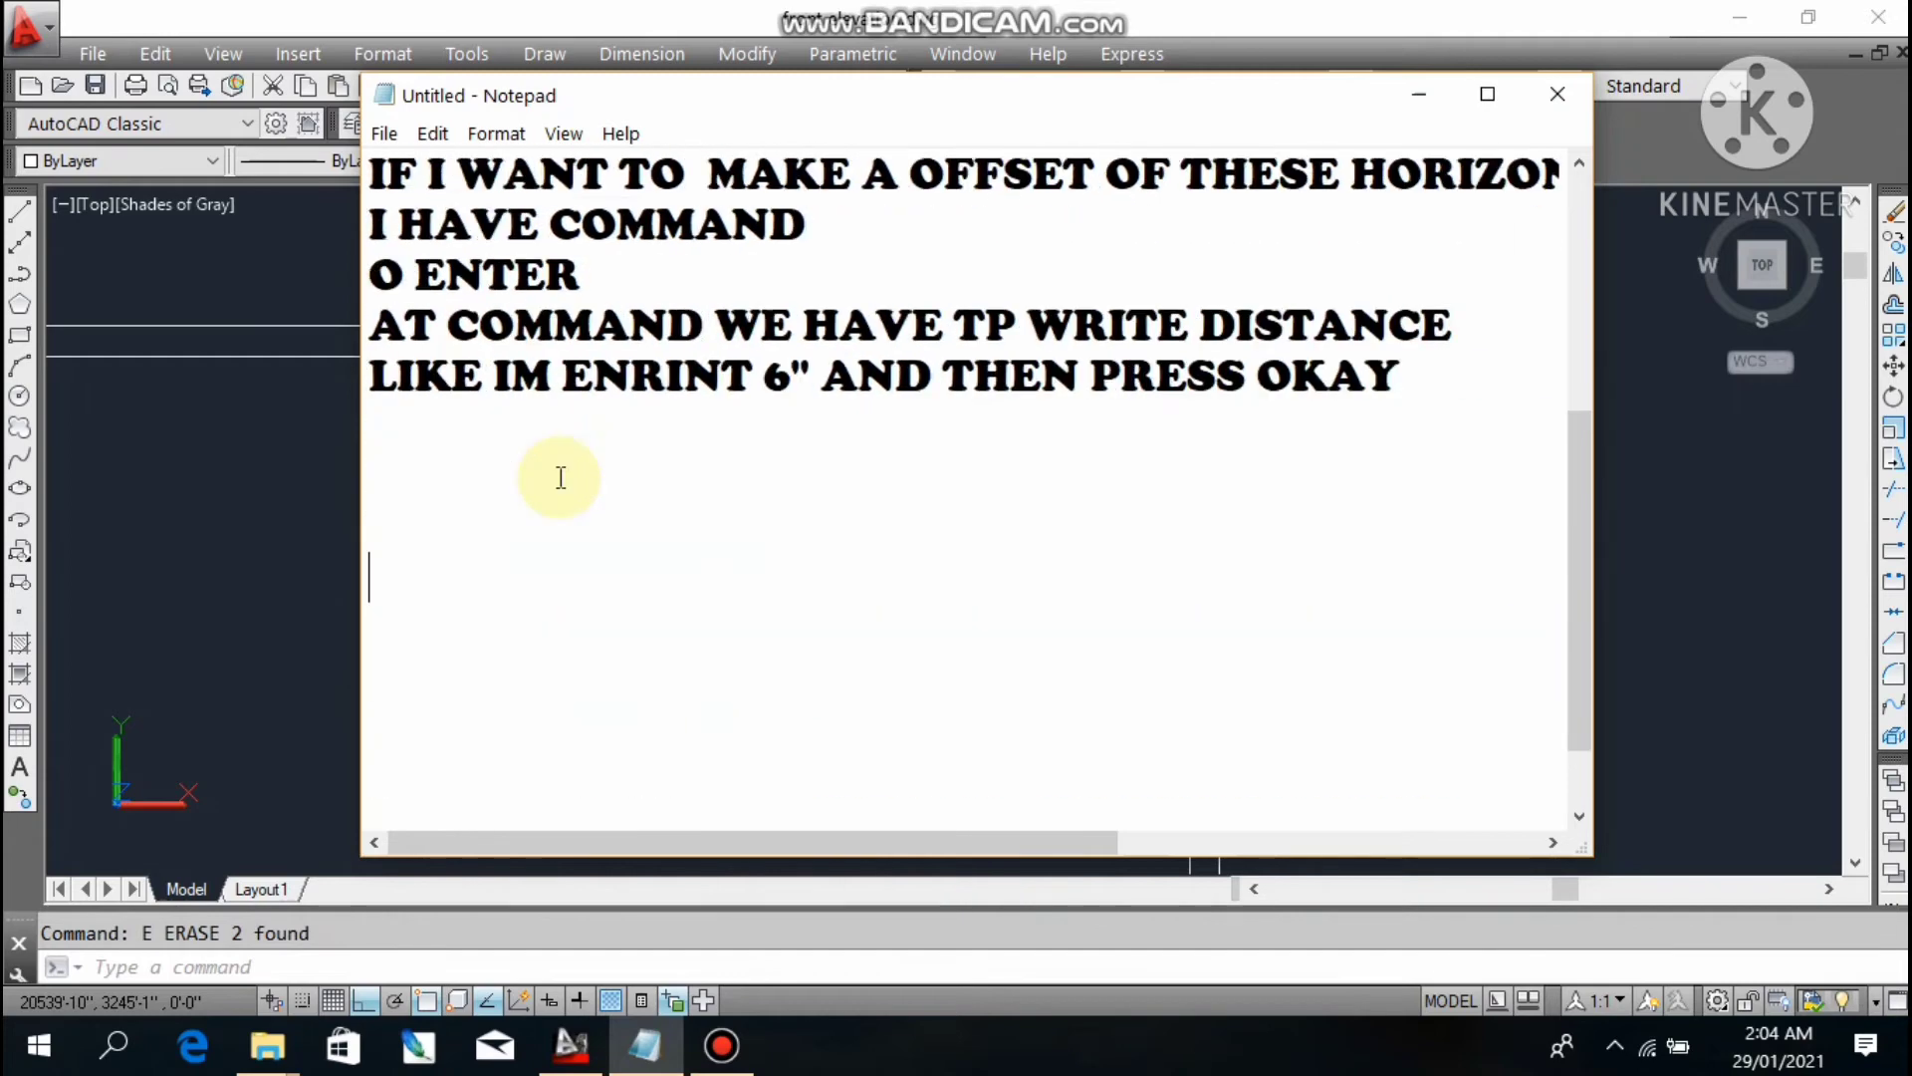
text(N)
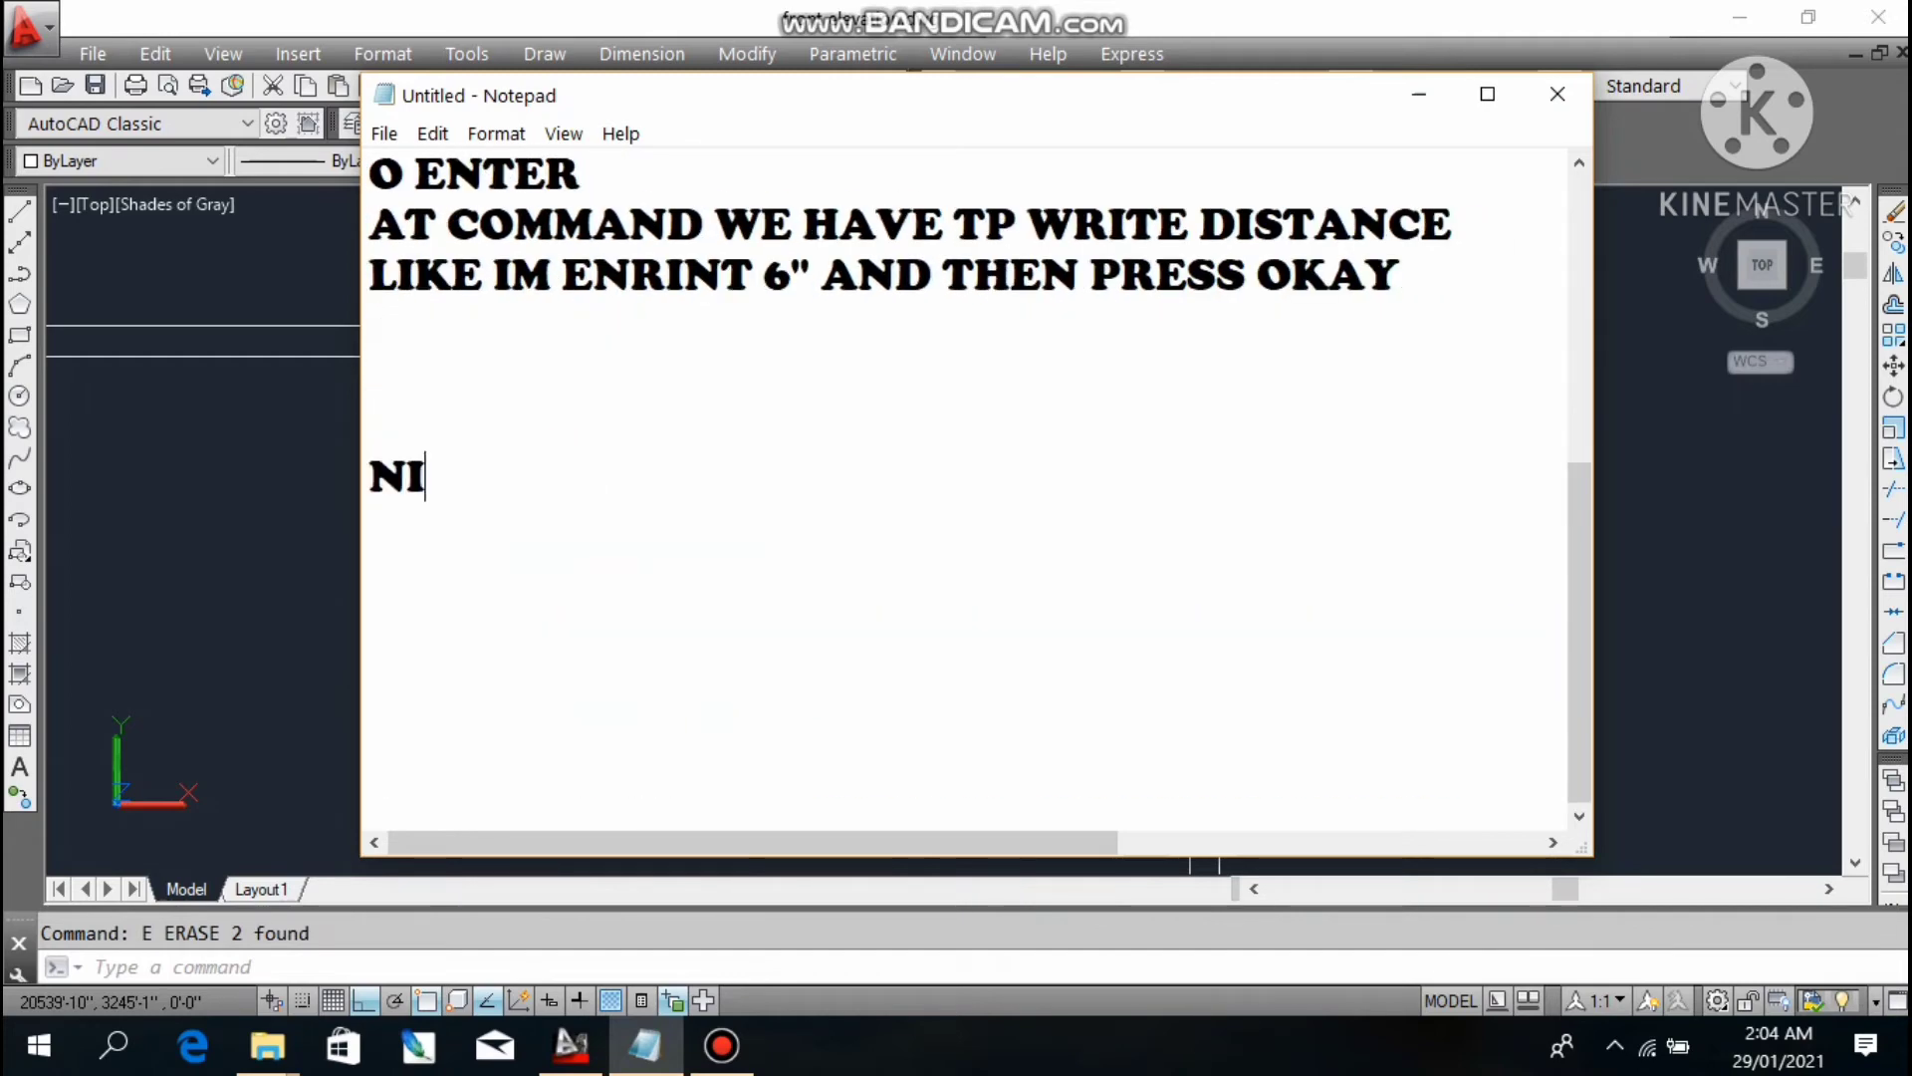
text(I)
key(BackSpace)
key(BackSpace)
- Add the line "AND NOW IM GOINGE TO TELL YOU MIRRORCOMMAND" below the offset notes
scroll(980, 309, up, 1)
text(AN)
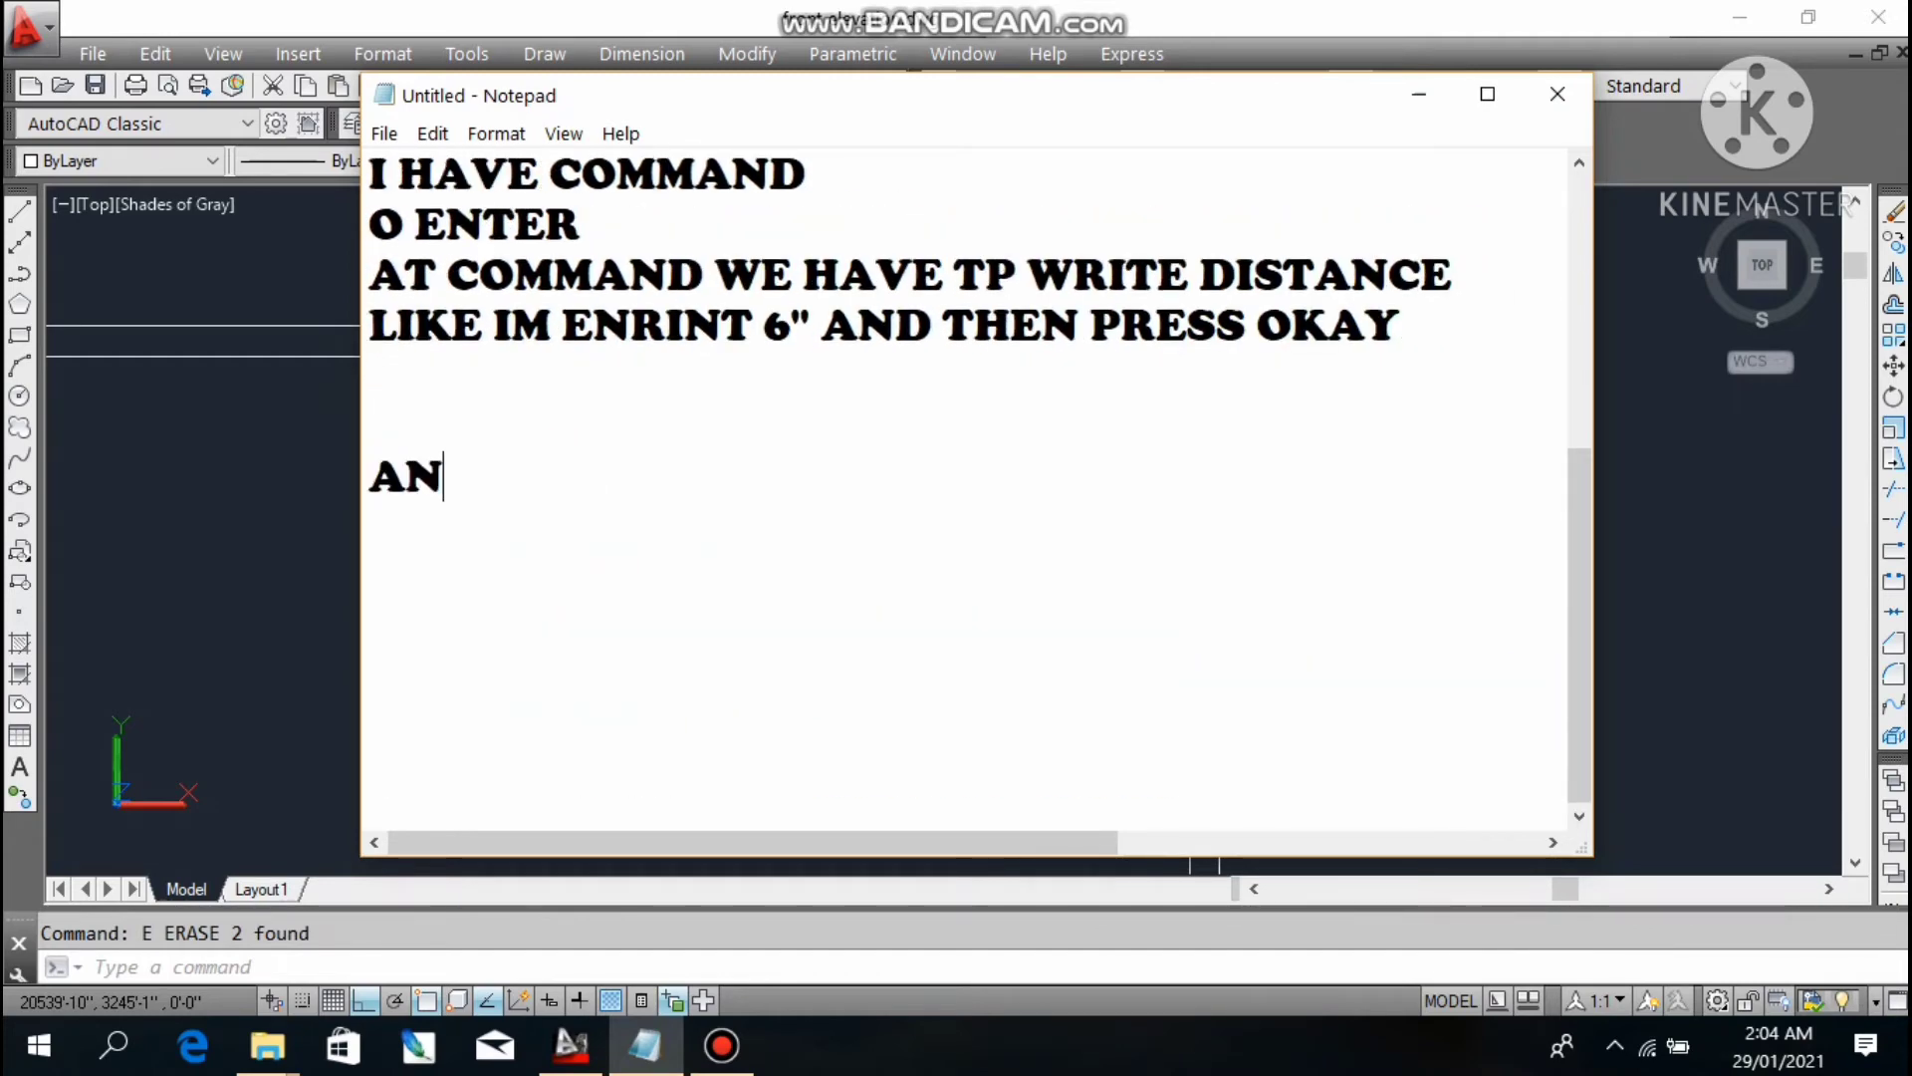
text(D NOW)
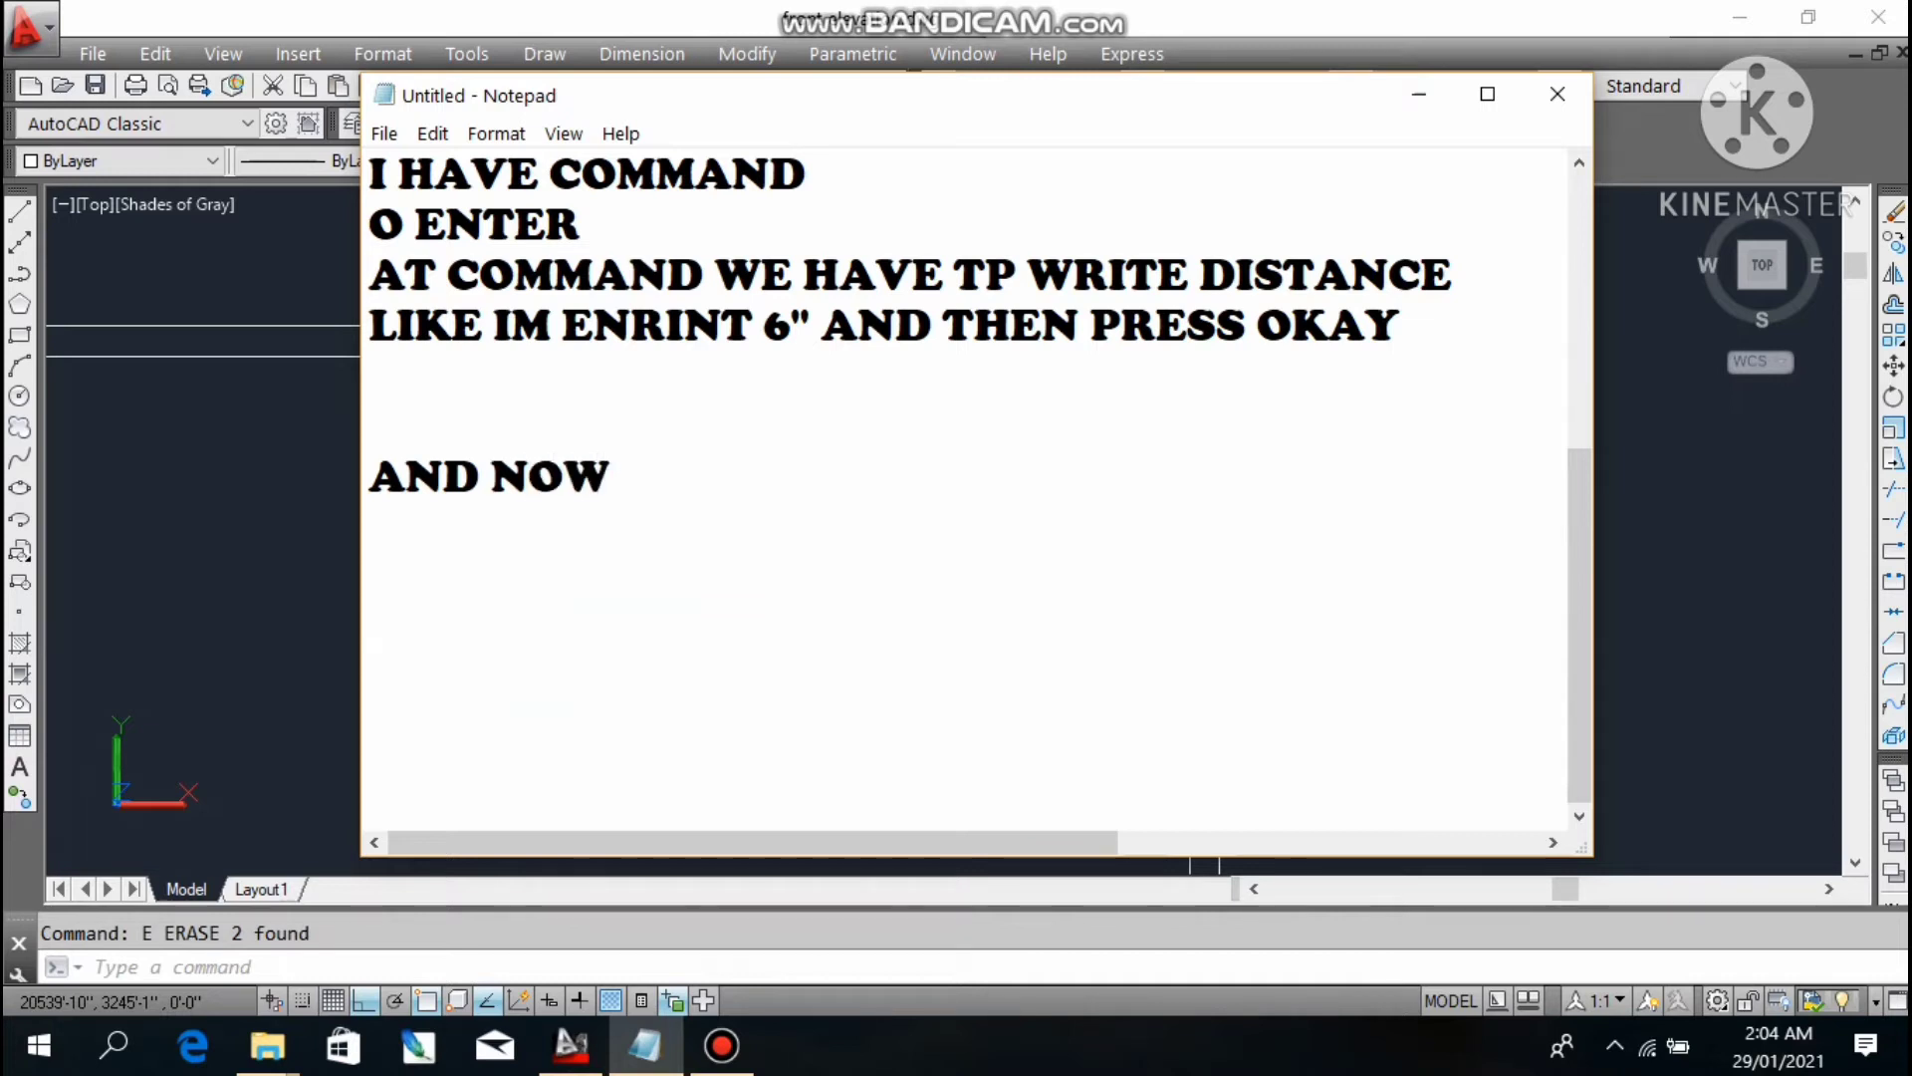
text( IM GOIN)
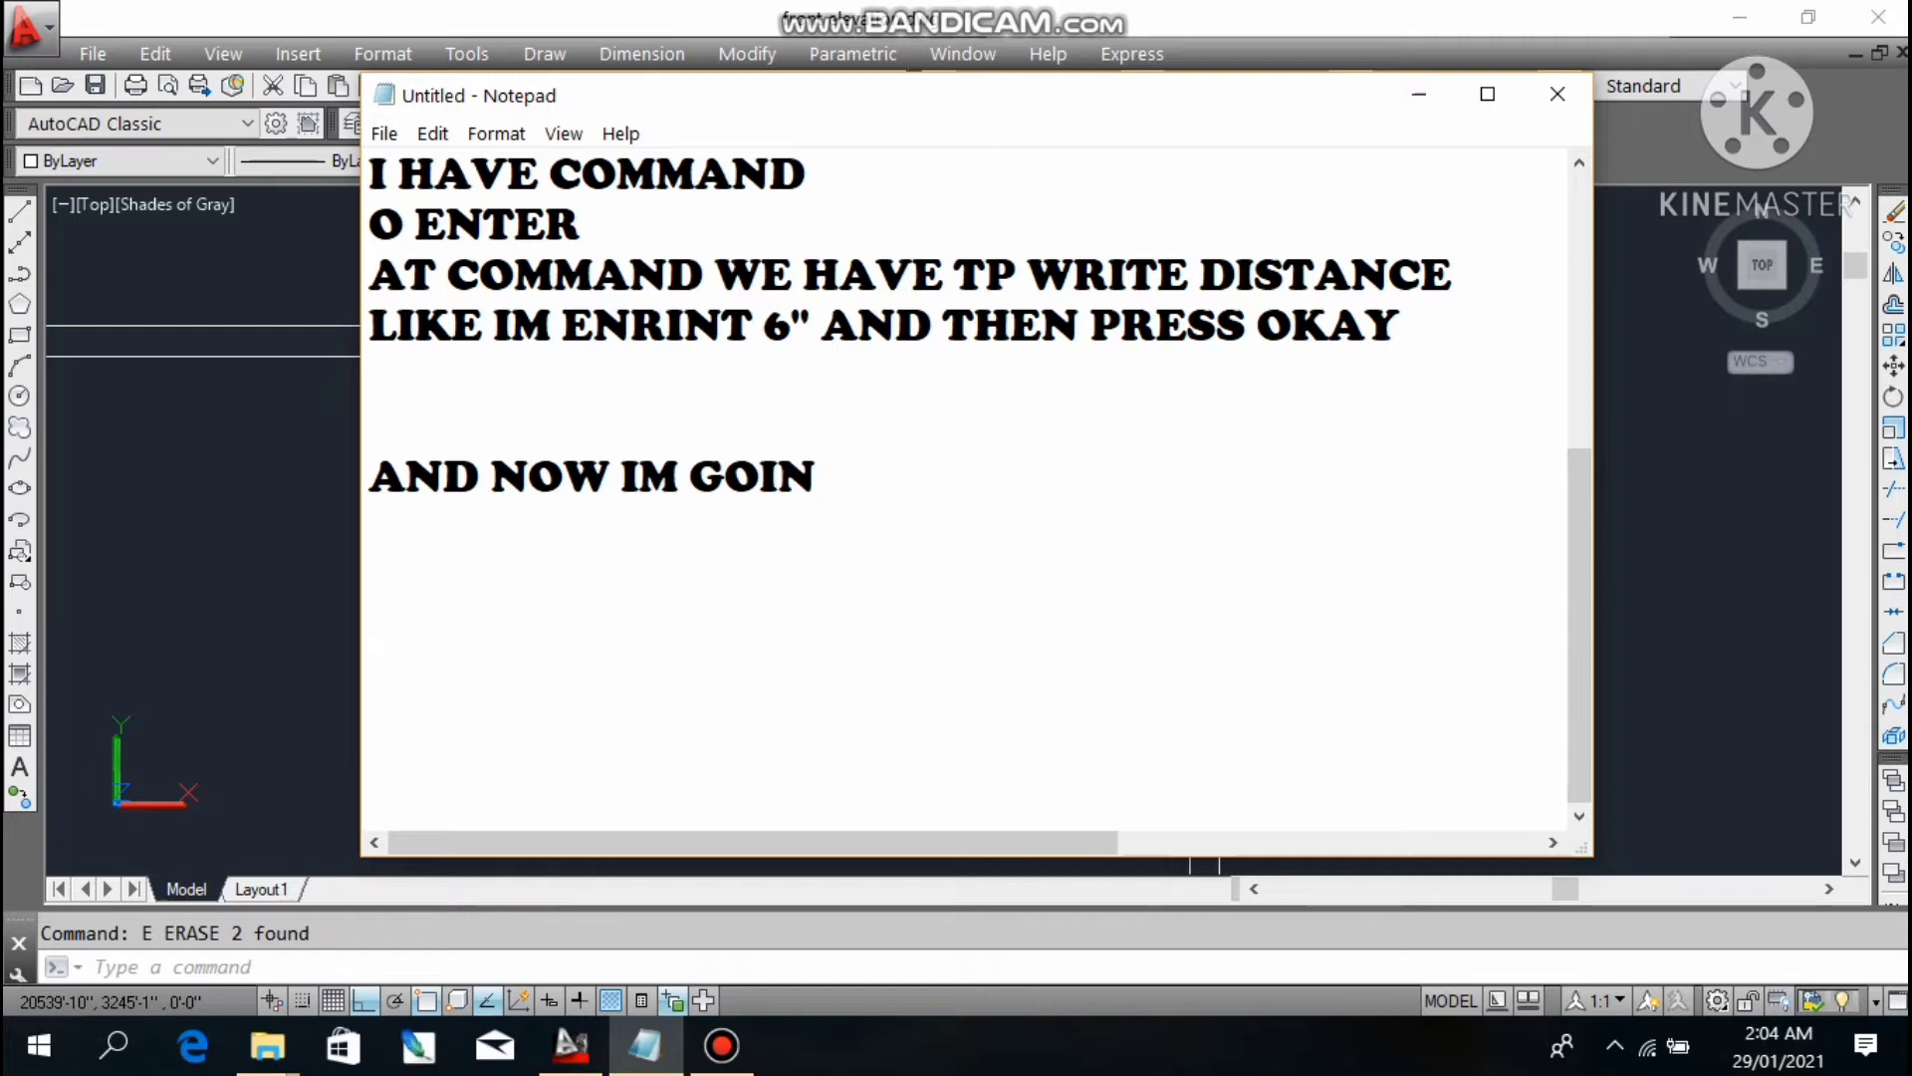
text(GE TO TE)
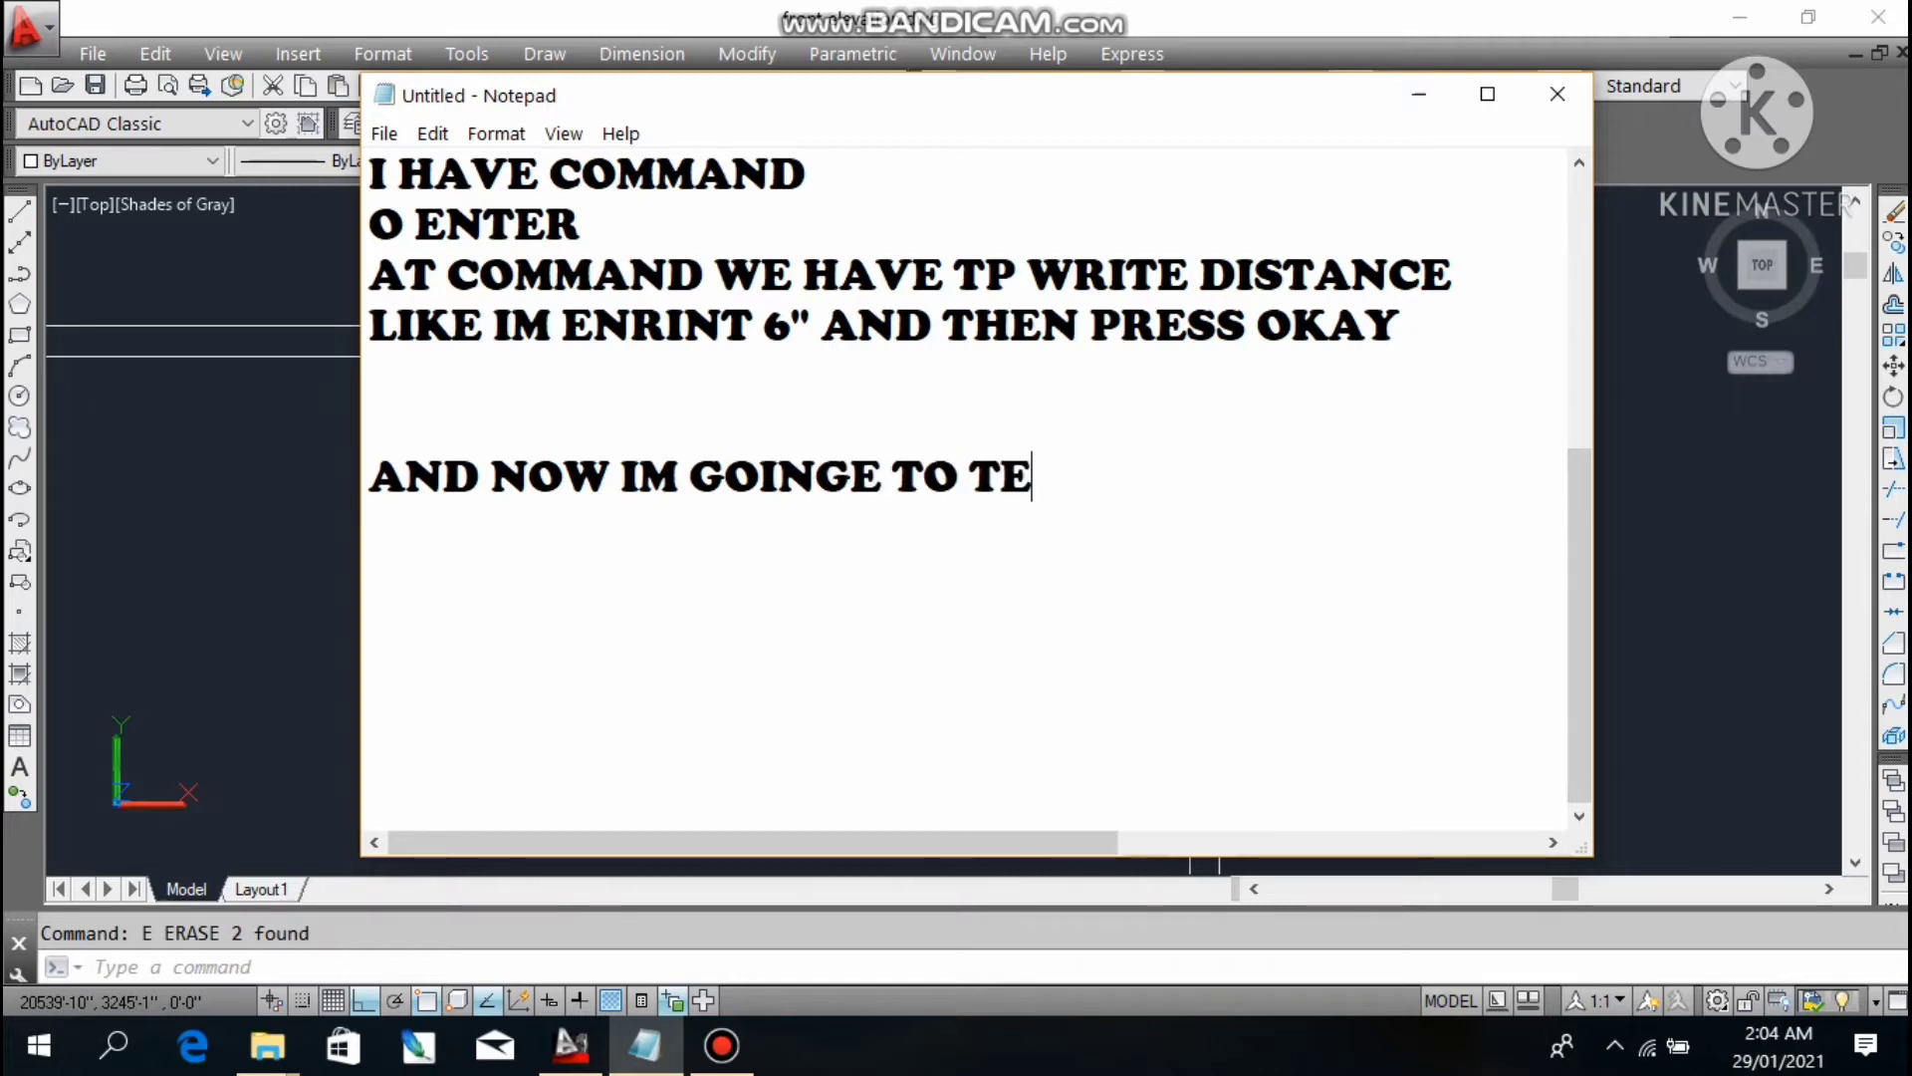
text(LL YOU )
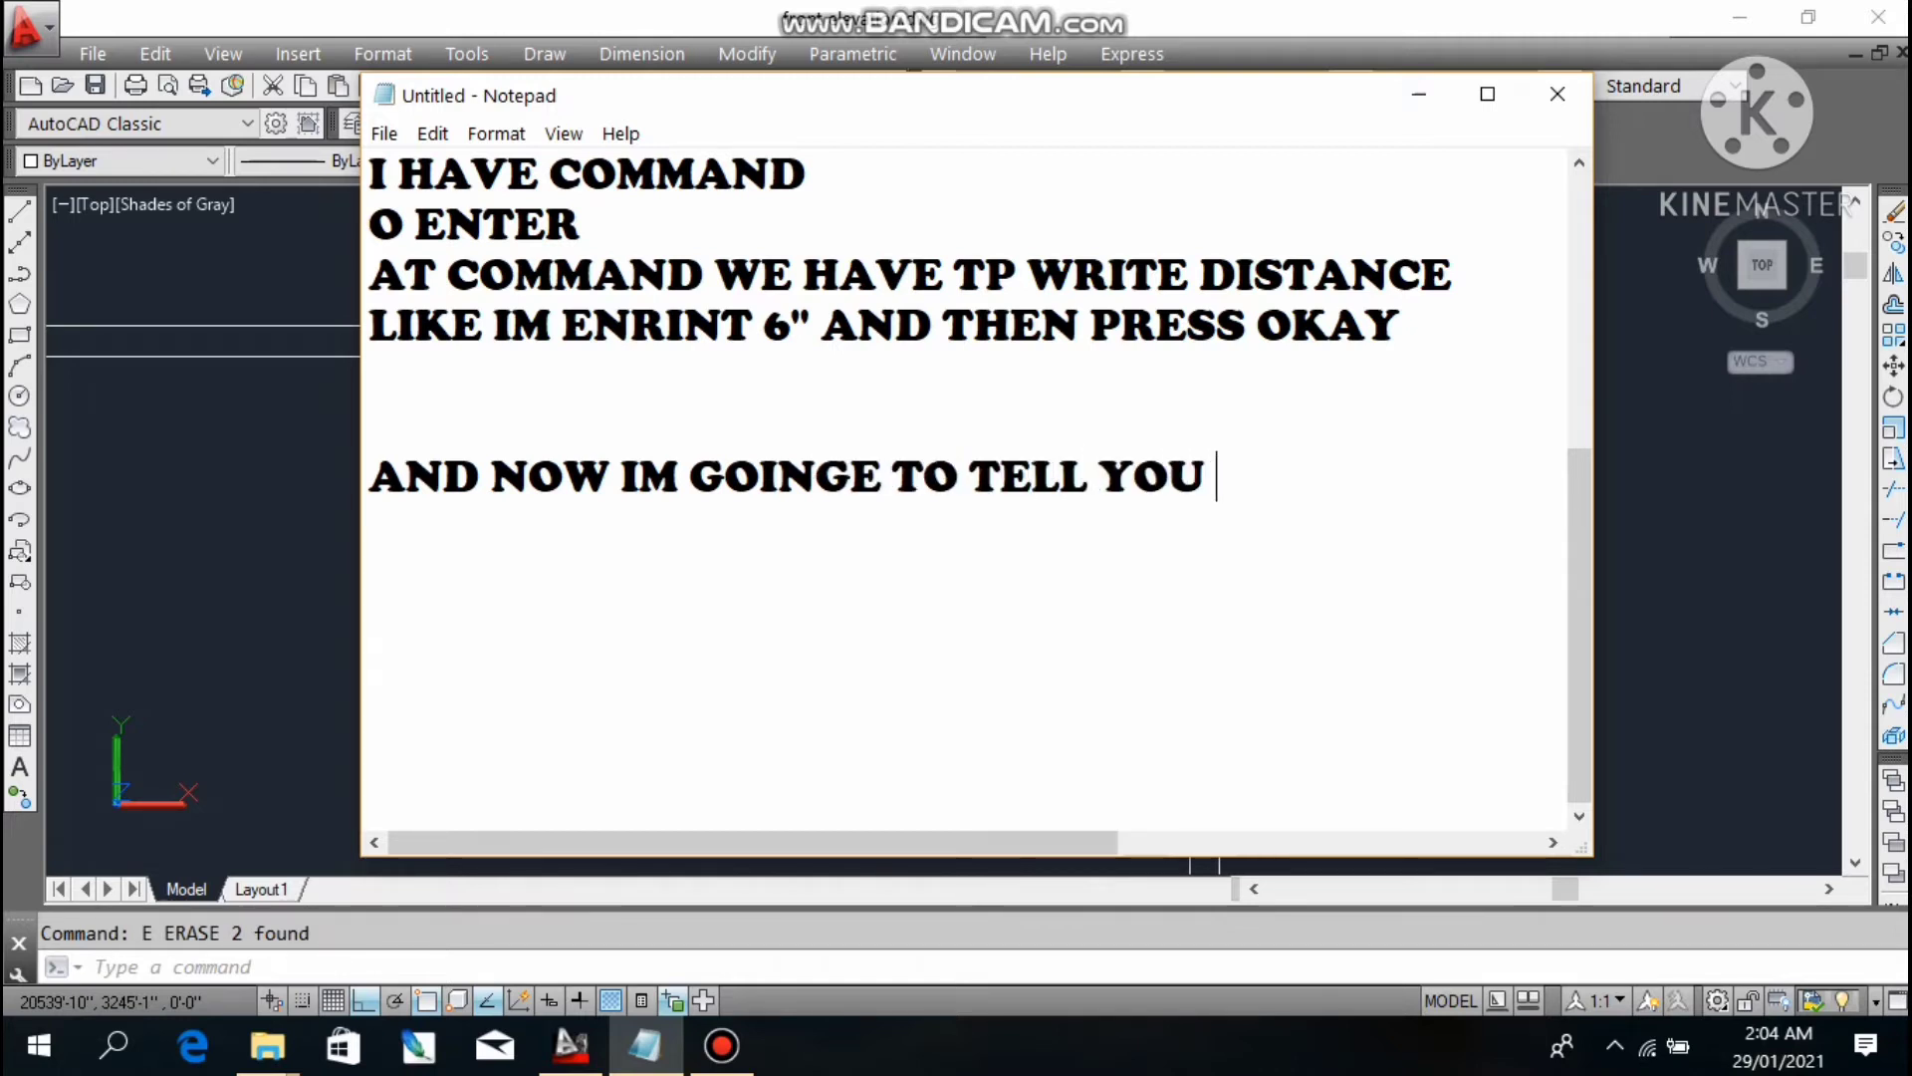
text(MIRRORCO)
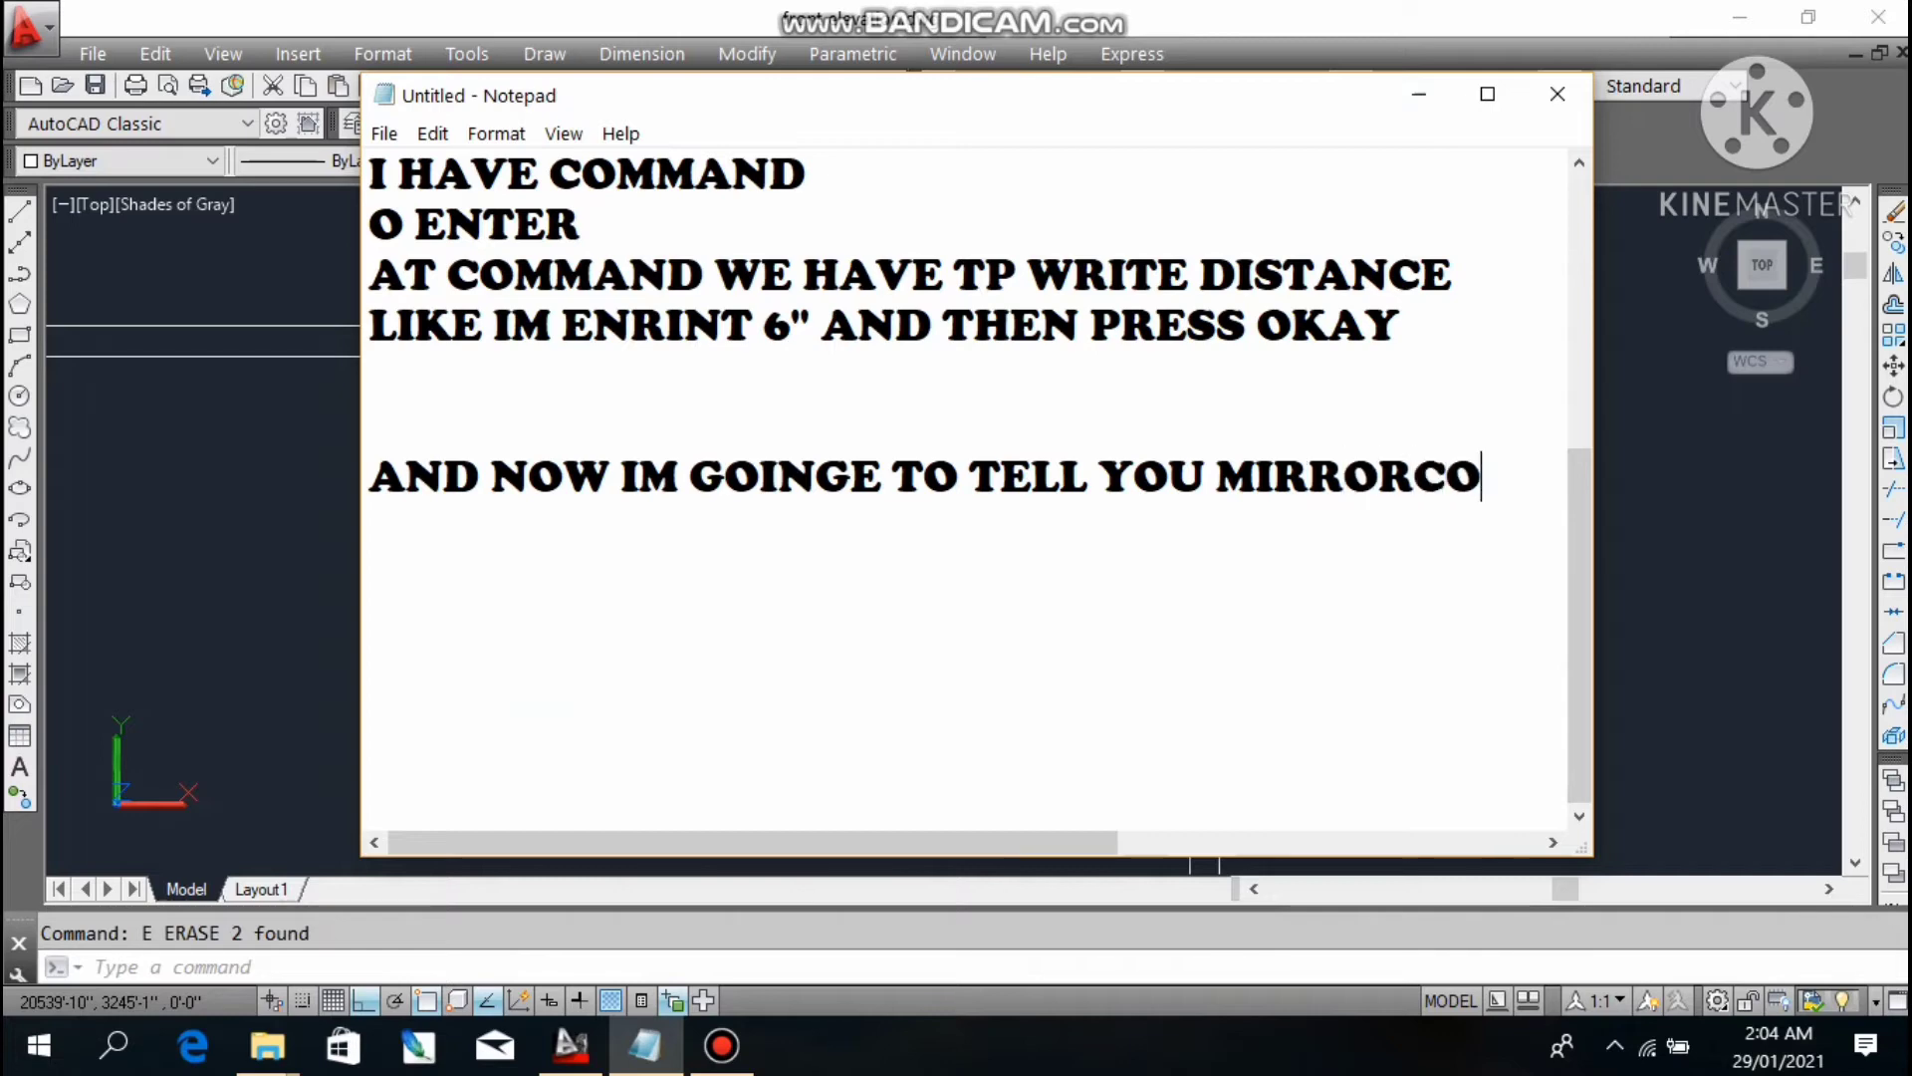
text(MMAND)
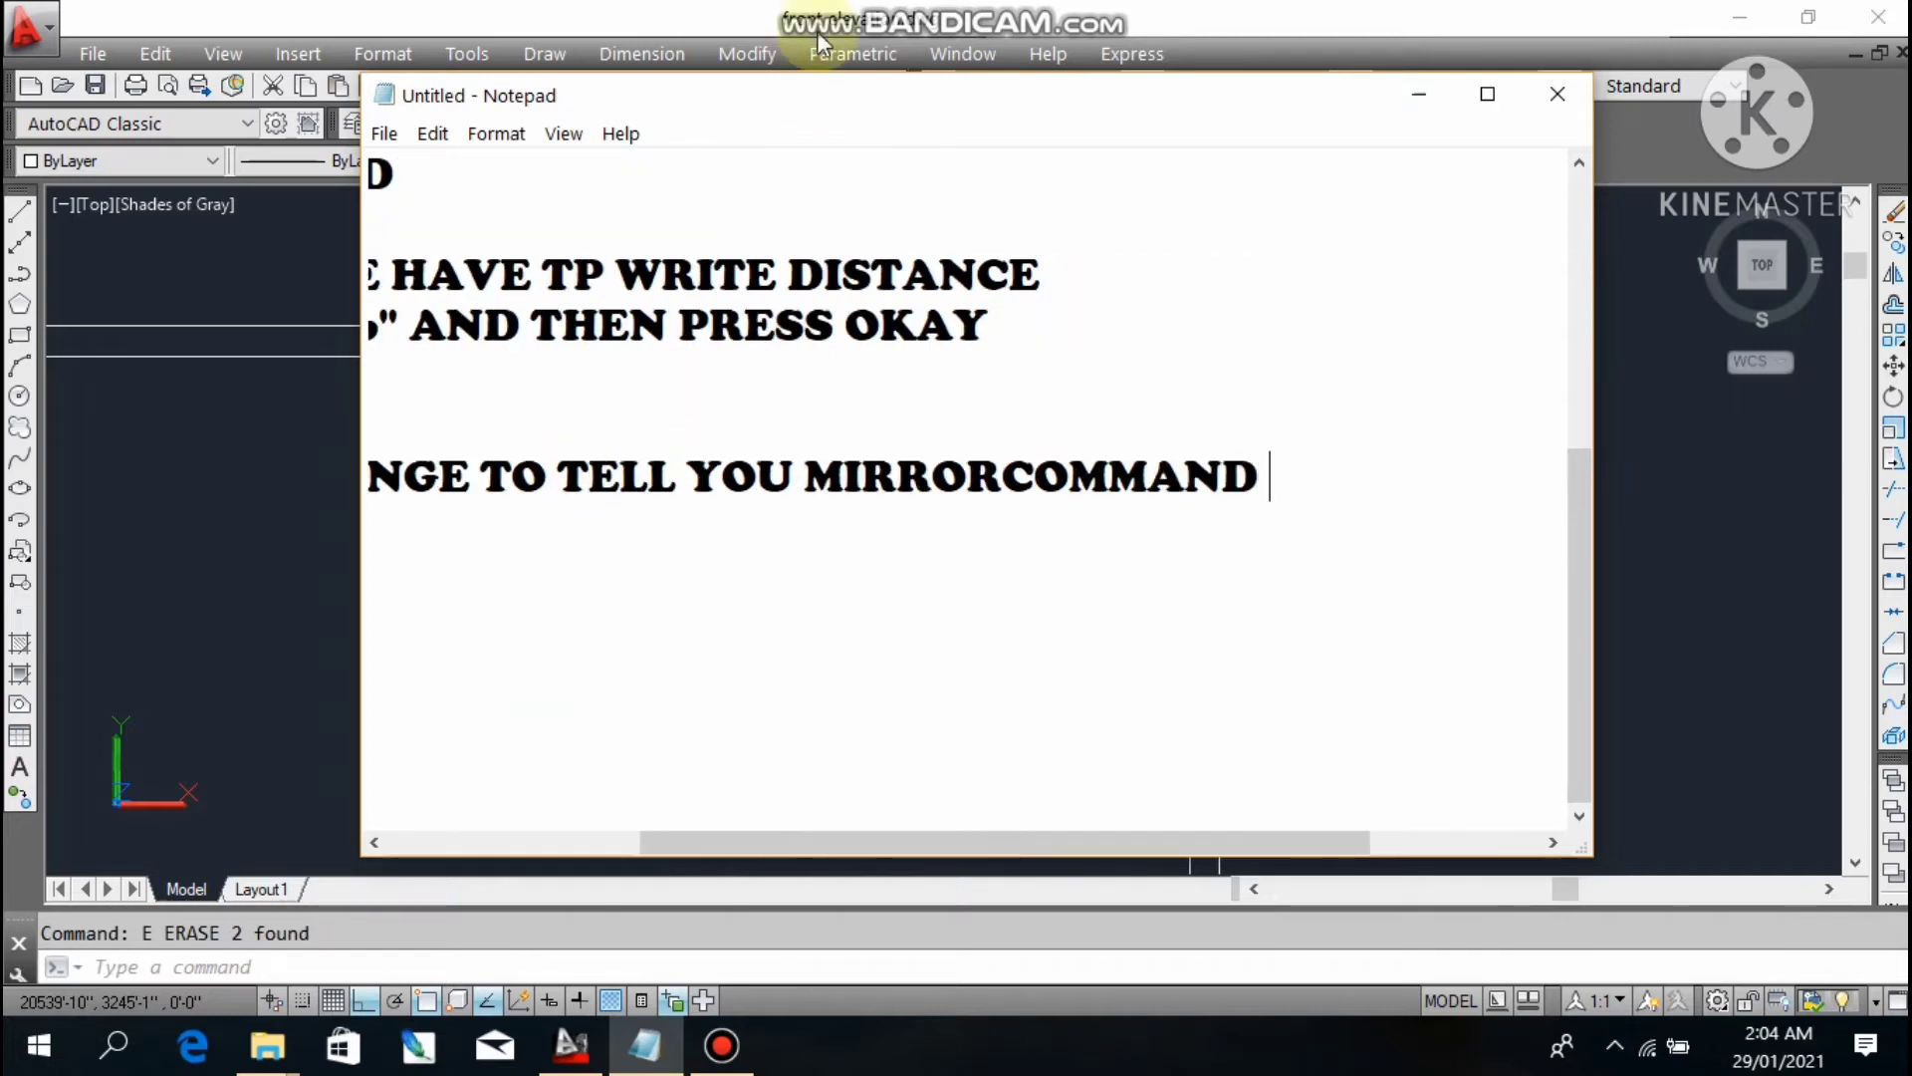
- Switch to the AutoCAD drawing and erase the aligned dimension between the two horizontal lines
click(1419, 94)
scroll(1145, 484, down, 2)
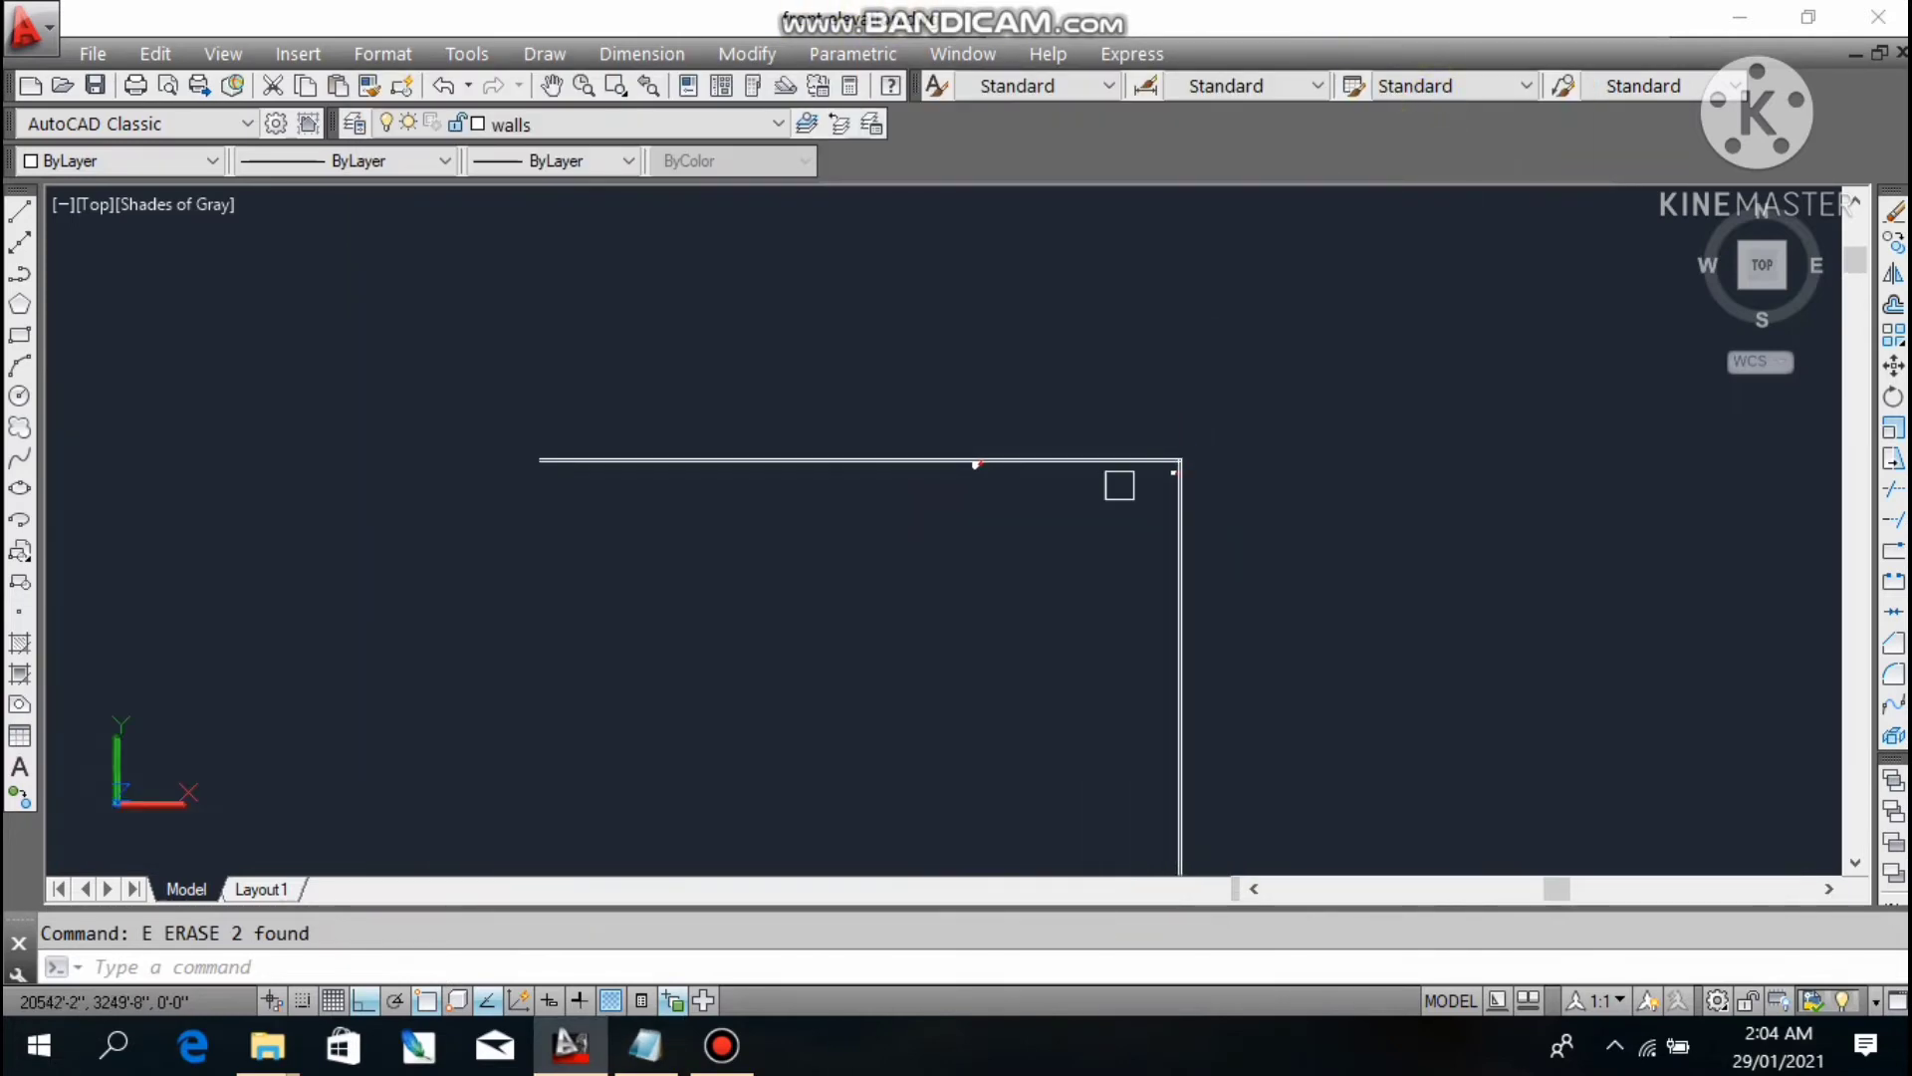
scroll(1053, 511, up, 2)
key(Escape)
scroll(785, 364, up, 1)
click(785, 357)
scroll(1828, 604, down, 1)
click(1827, 603)
scroll(1208, 598, down, 1)
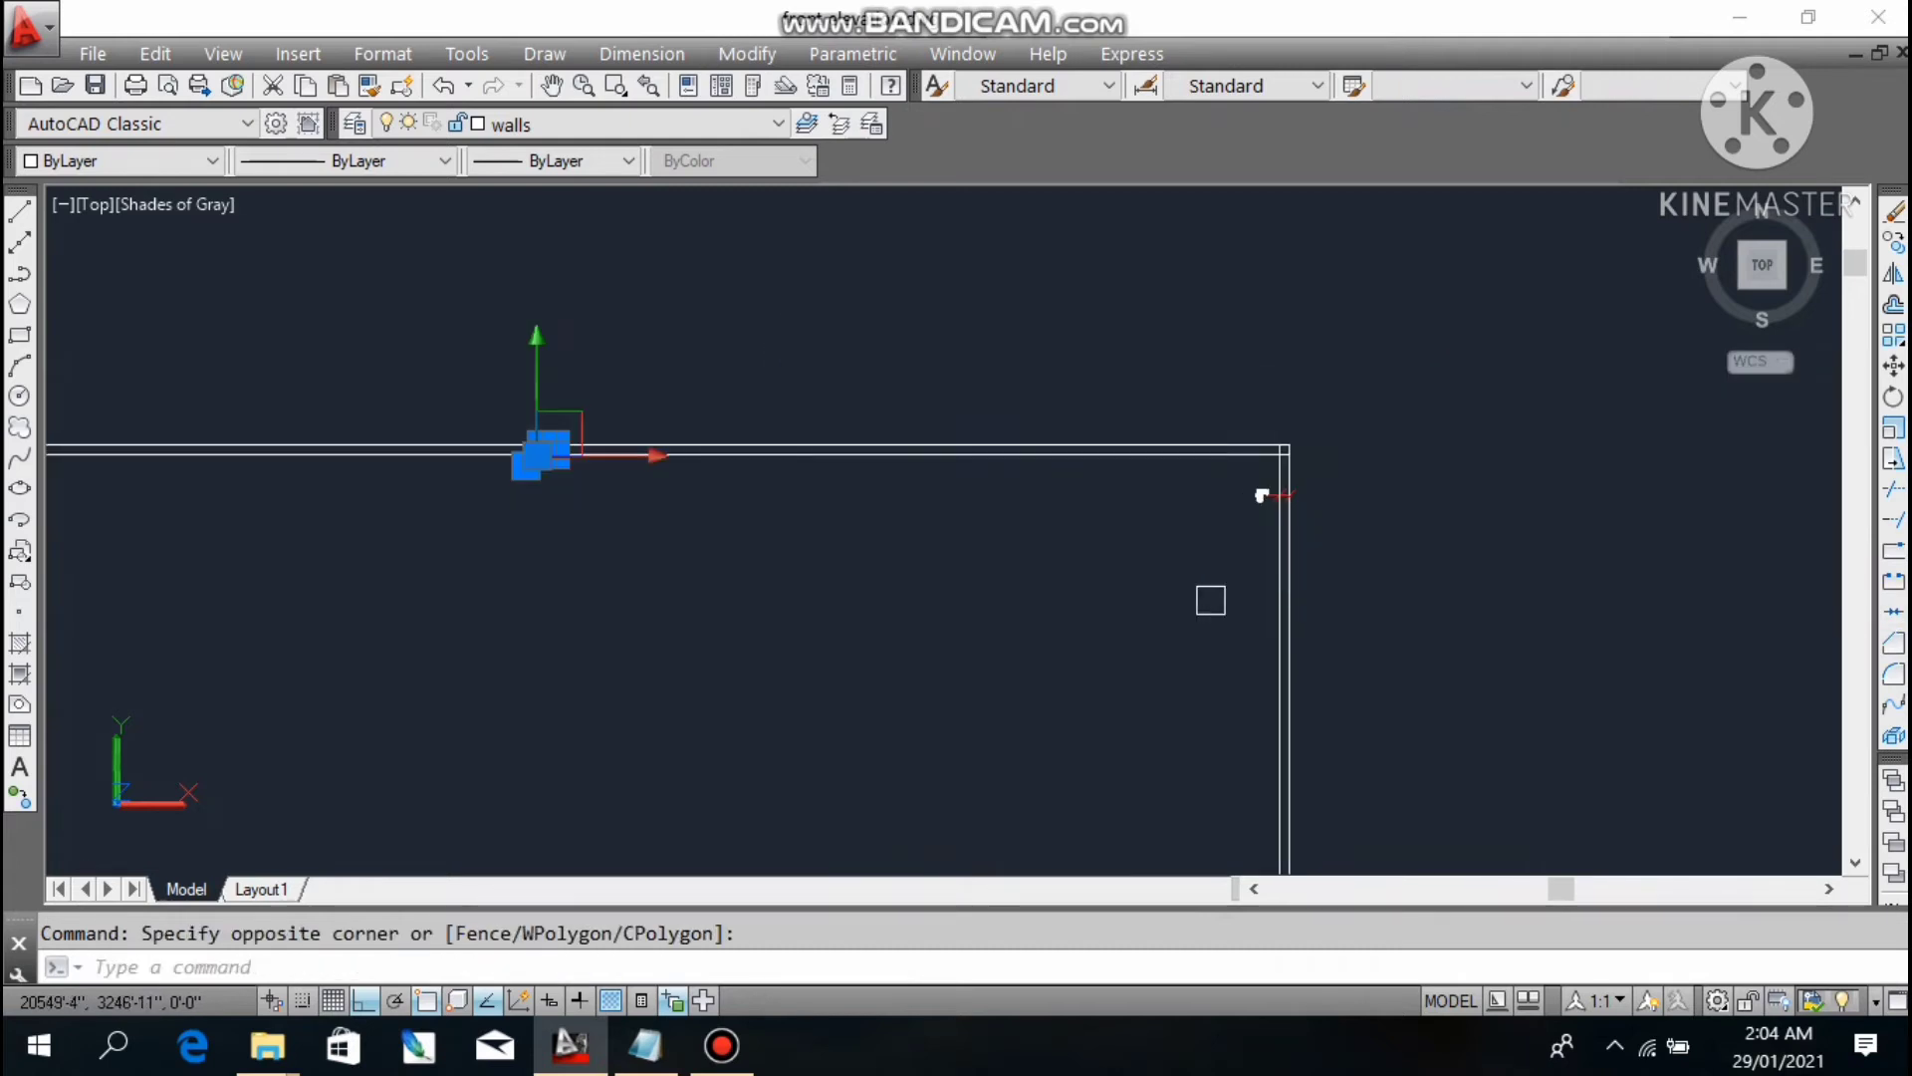
text(e)
key(Return)
- Erase the aligned dimension between the two vertical lines near the corner
scroll(1041, 465, up, 1)
click(1080, 450)
click(1809, 548)
text(e)
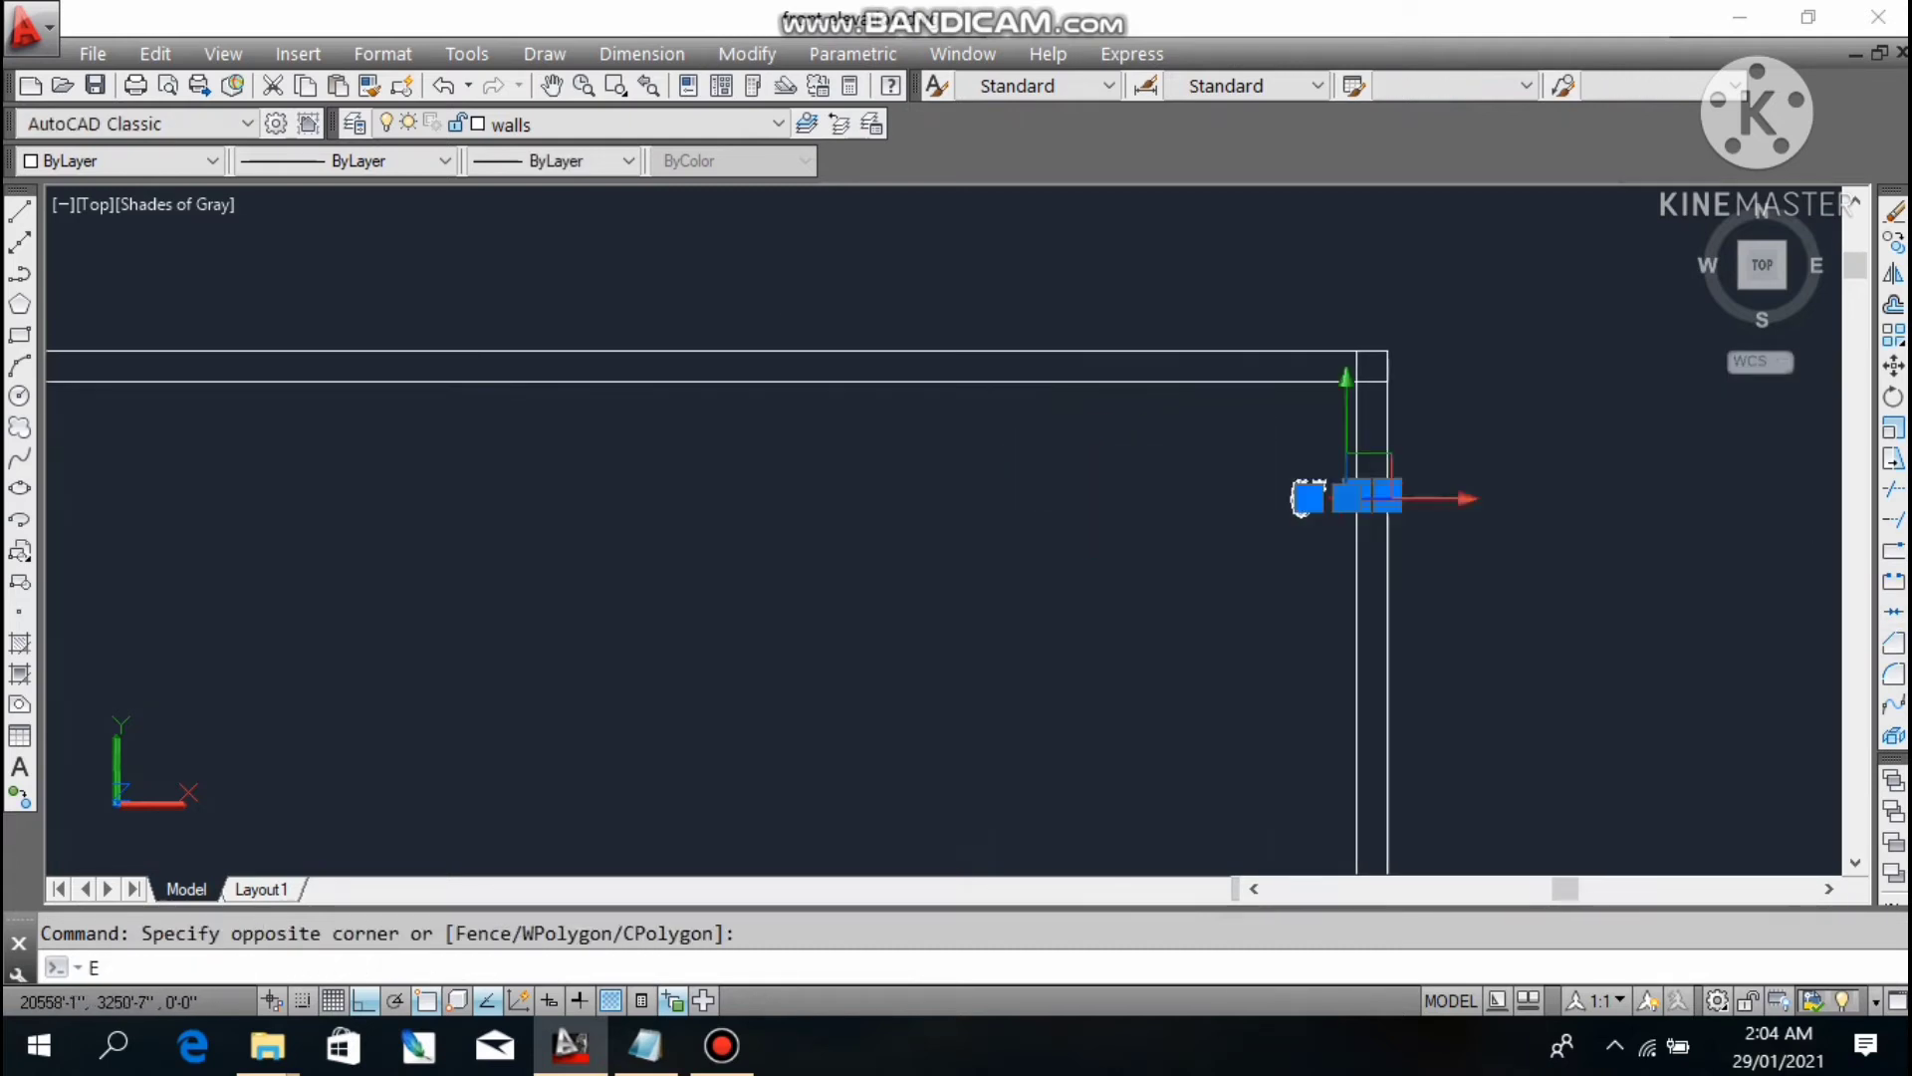
key(Return)
- Move the pair of vertical lines a short distance inward from the right-hand end of the horizontal lines
scroll(1235, 496, down, 5)
mouse_move(1235, 496)
middle_down()
mouse_move(1323, 442)
mouse_move(1631, 422)
middle_up()
key(Escape)
scroll(1322, 465, up, 1)
middle_drag(1278, 477, 1135, 482)
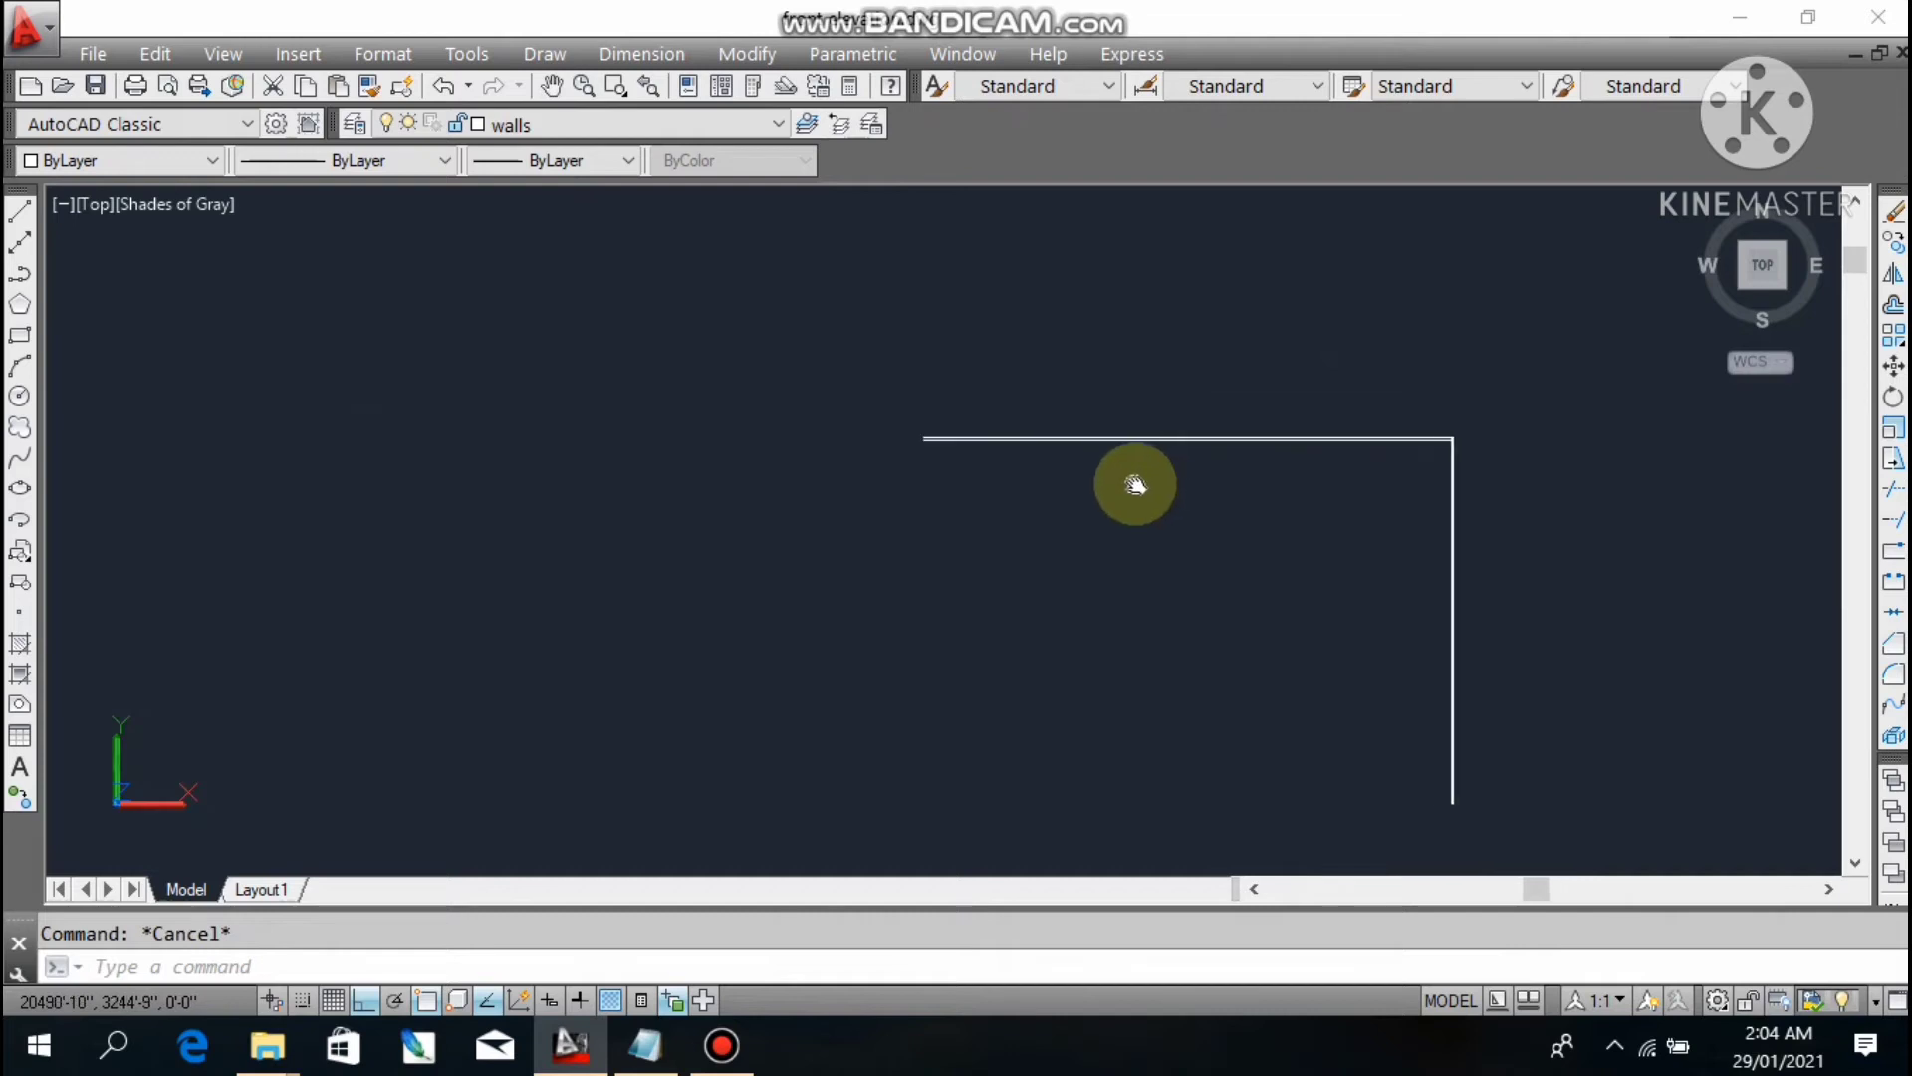
scroll(1489, 467, up, 1)
click(1489, 468)
click(1258, 566)
scroll(1257, 566, up, 1)
text(m)
key(Return)
click(1257, 563)
click(1140, 550)
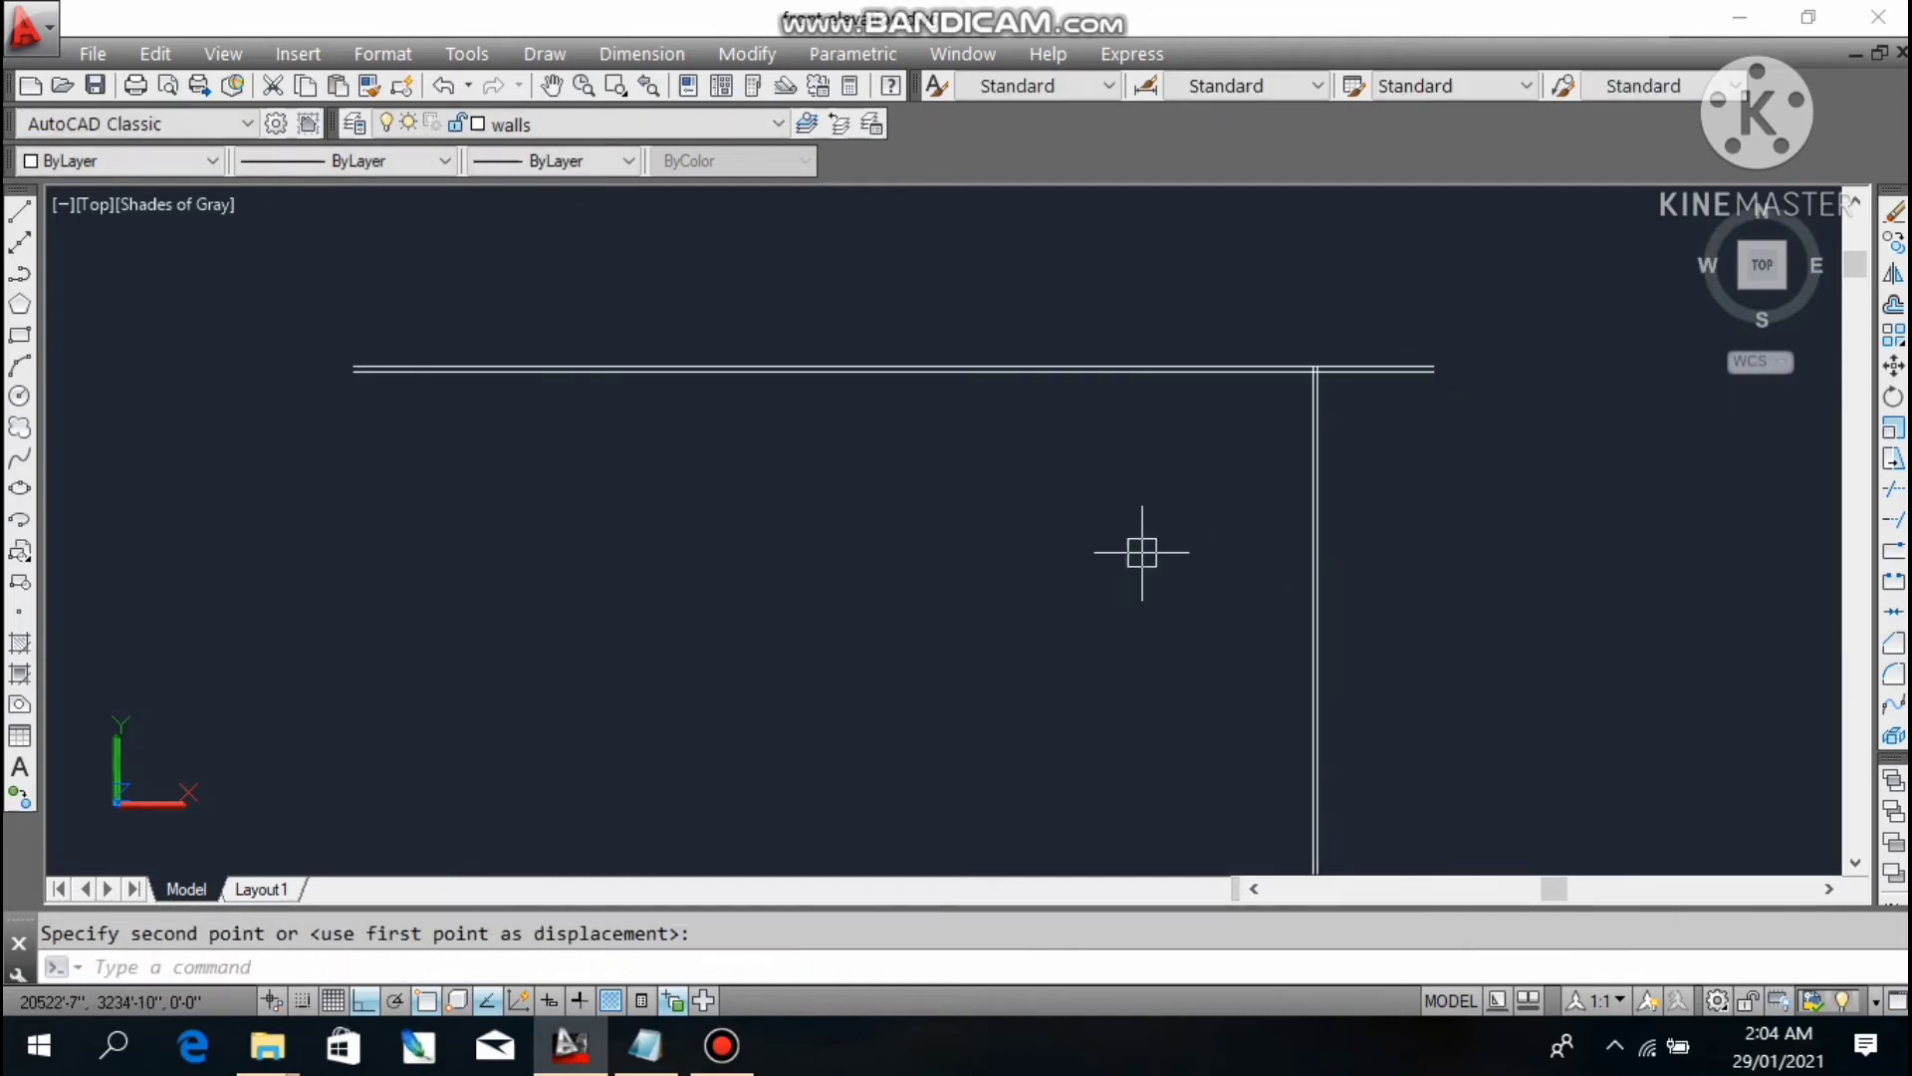
key(Escape)
mouse_move(1276, 452)
middle_down()
mouse_move(1302, 471)
mouse_move(1268, 419)
middle_up()
scroll(1295, 432, down, 1)
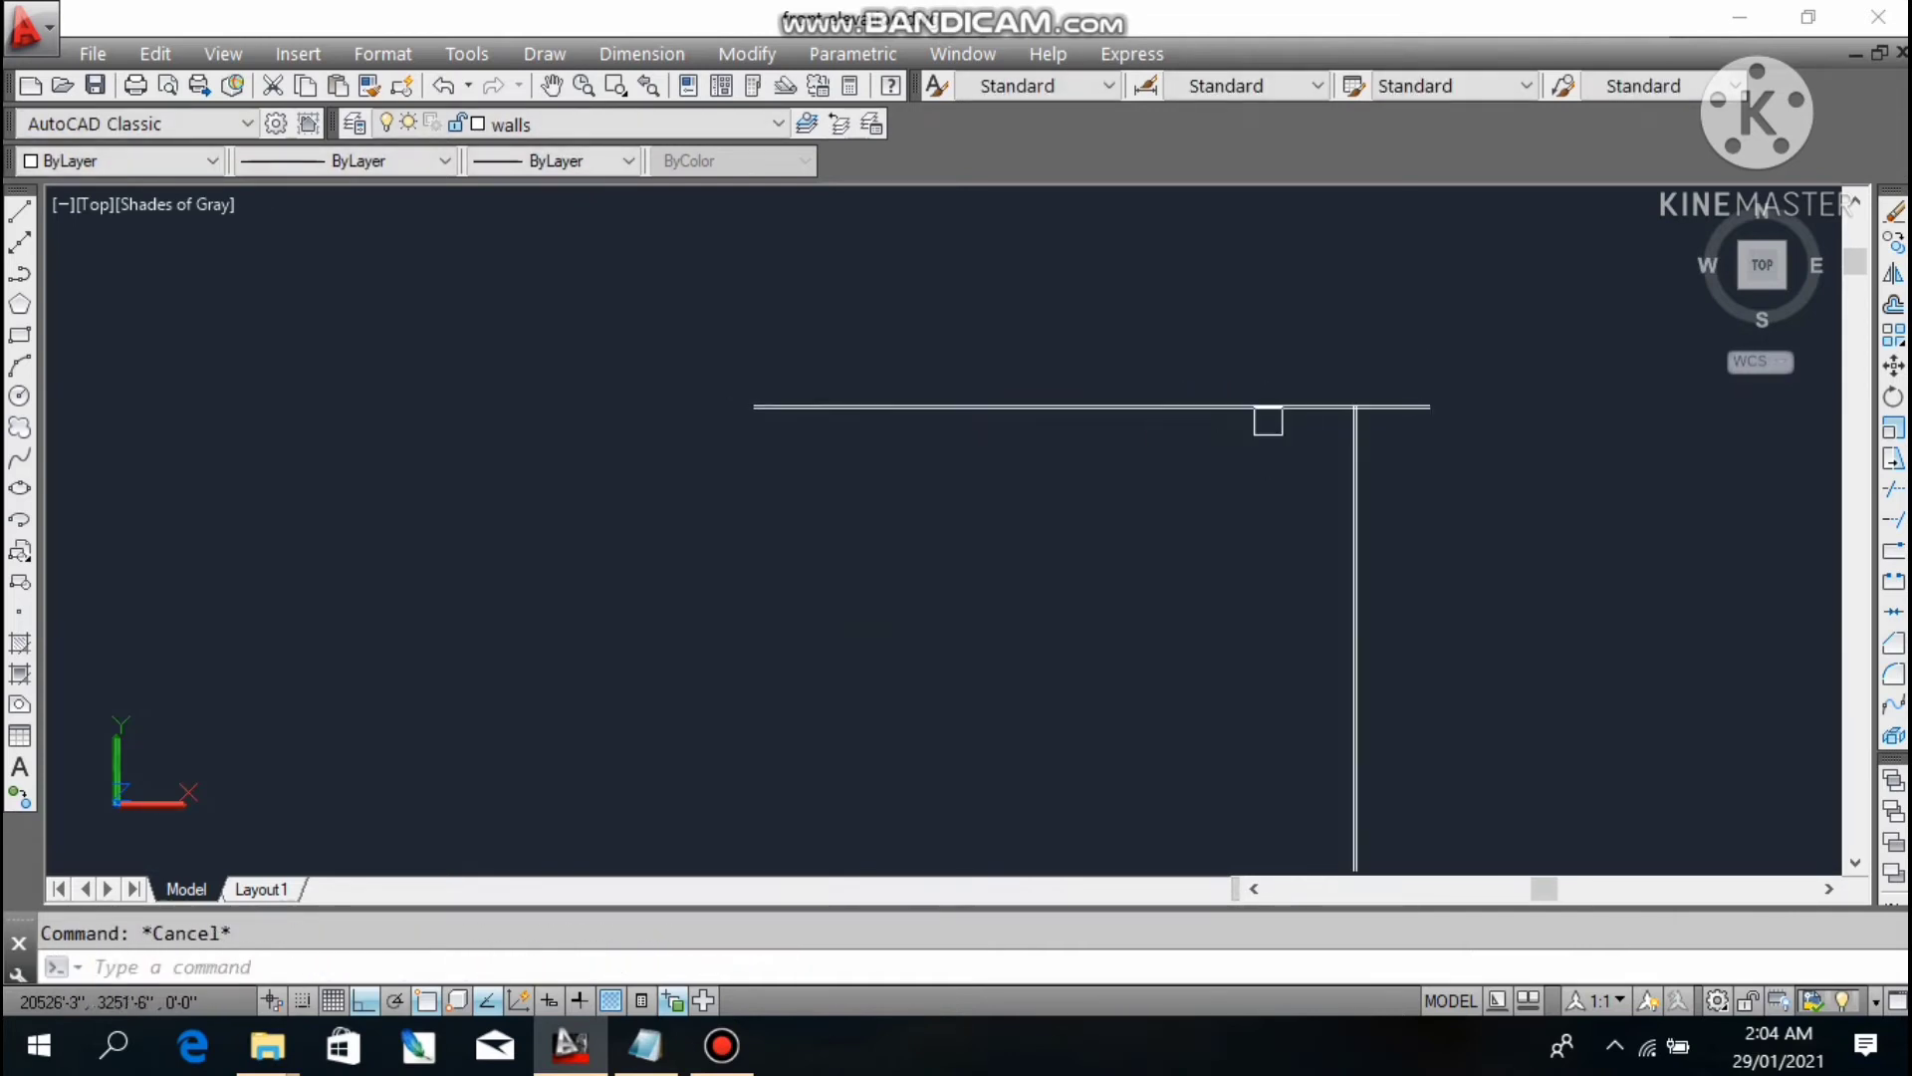
scroll(1268, 418, up, 2)
- Switch to the Notepad note and add the line "IF I WANT TO MIRROR THESE VERTICAL LINE" below the mirror introduction
click(647, 1046)
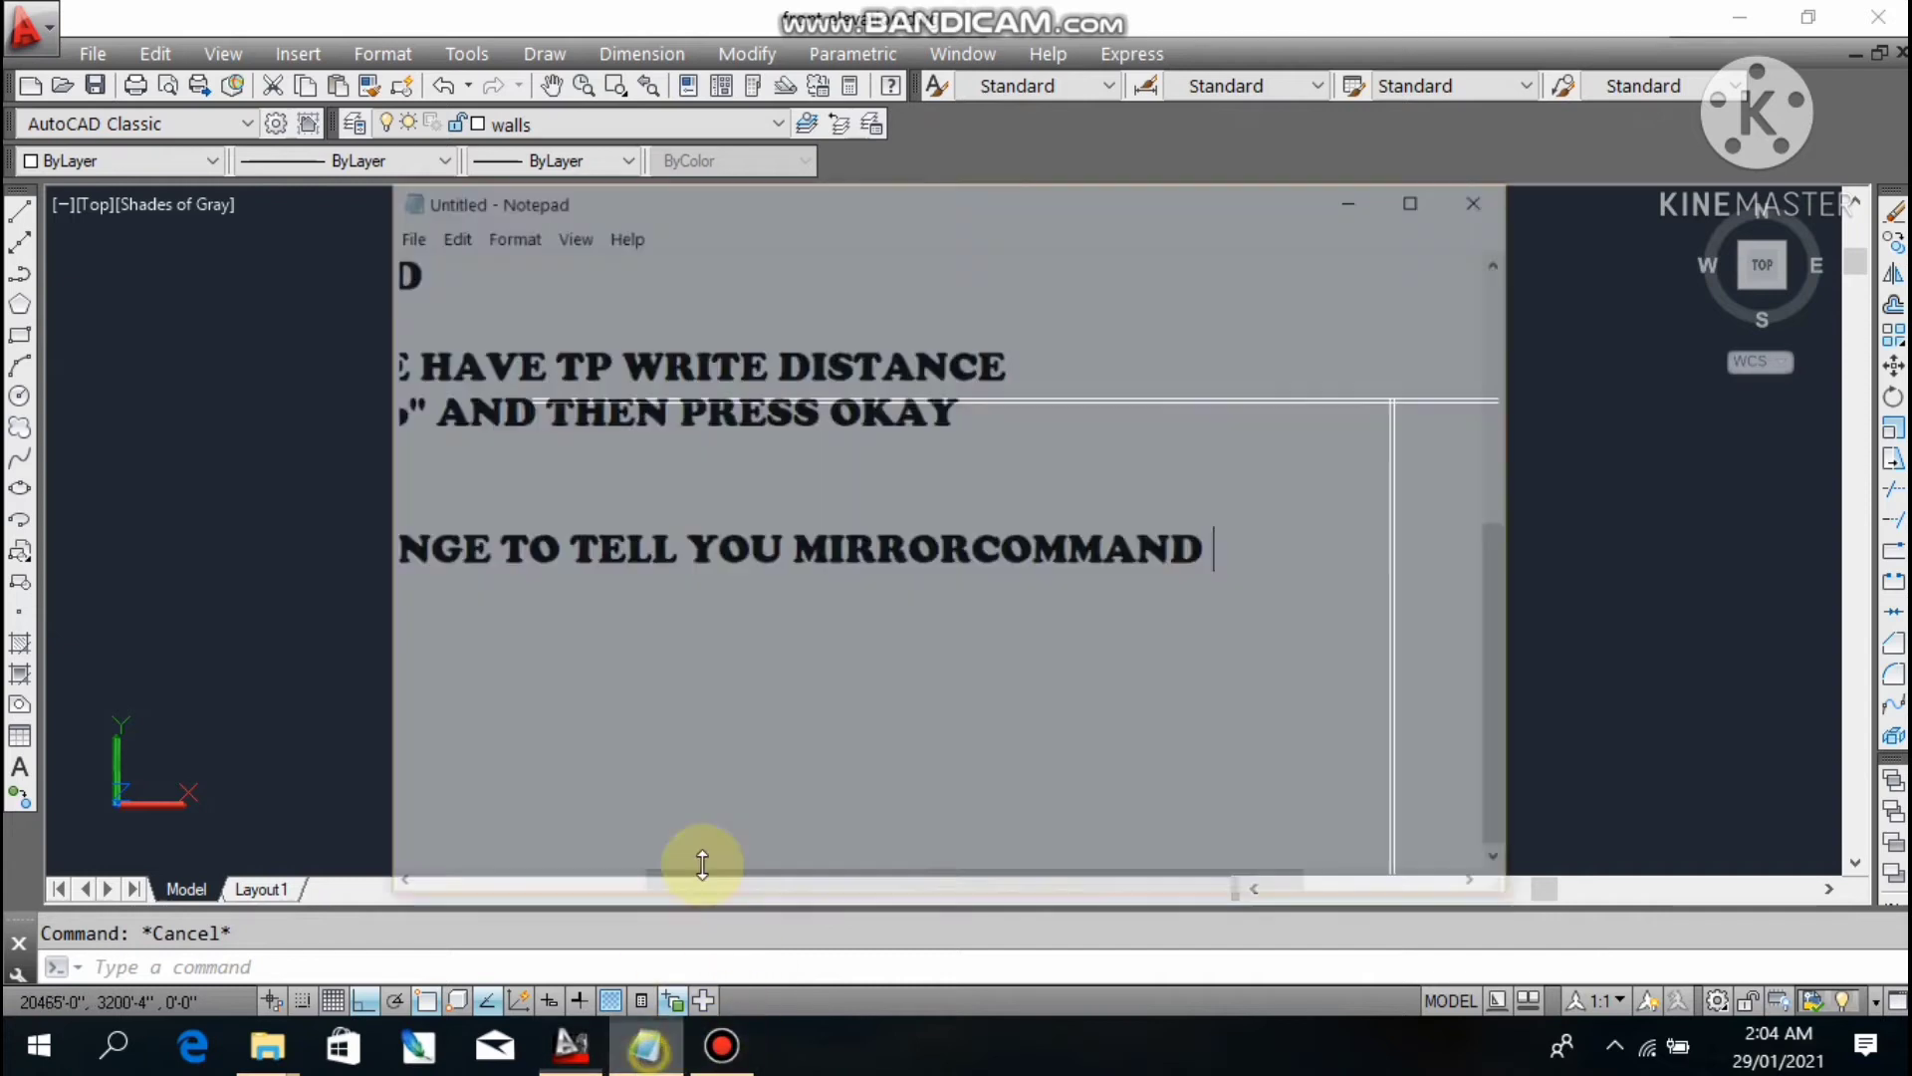
click(612, 567)
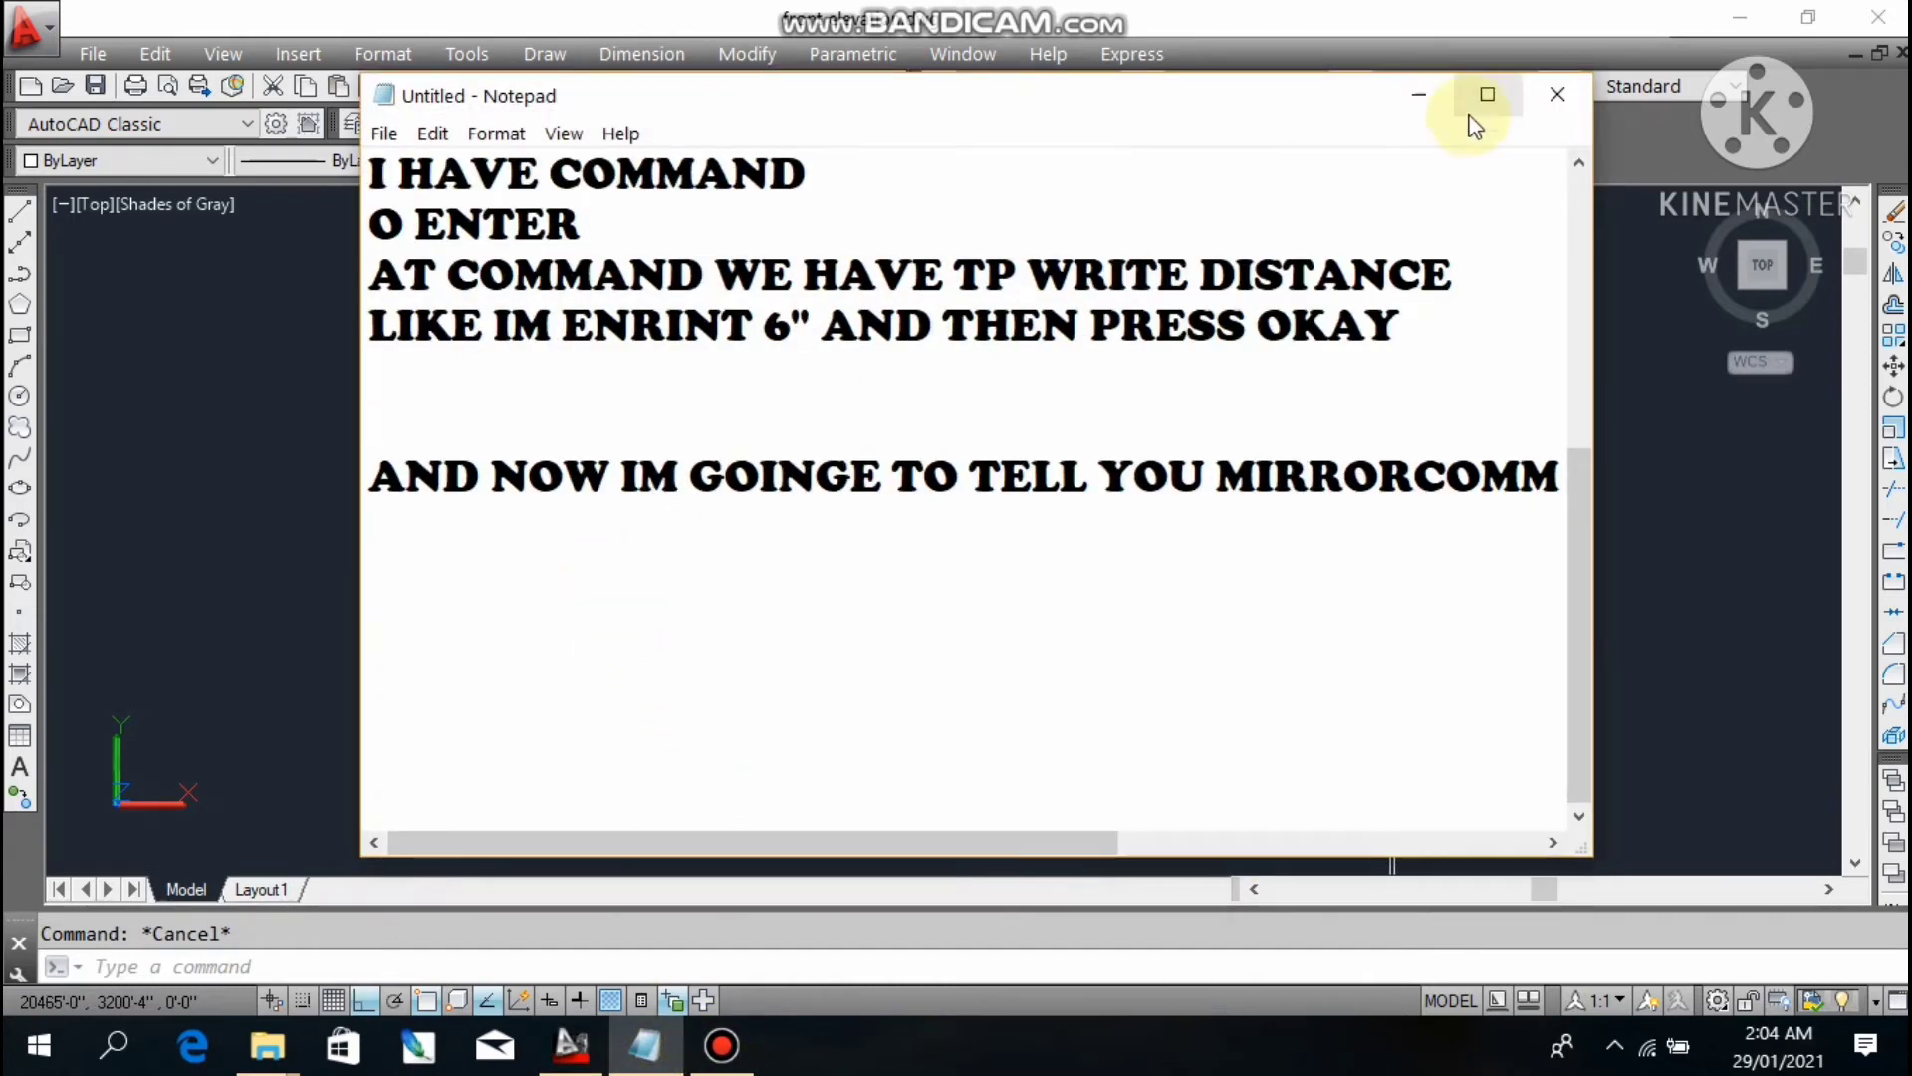
text(IF)
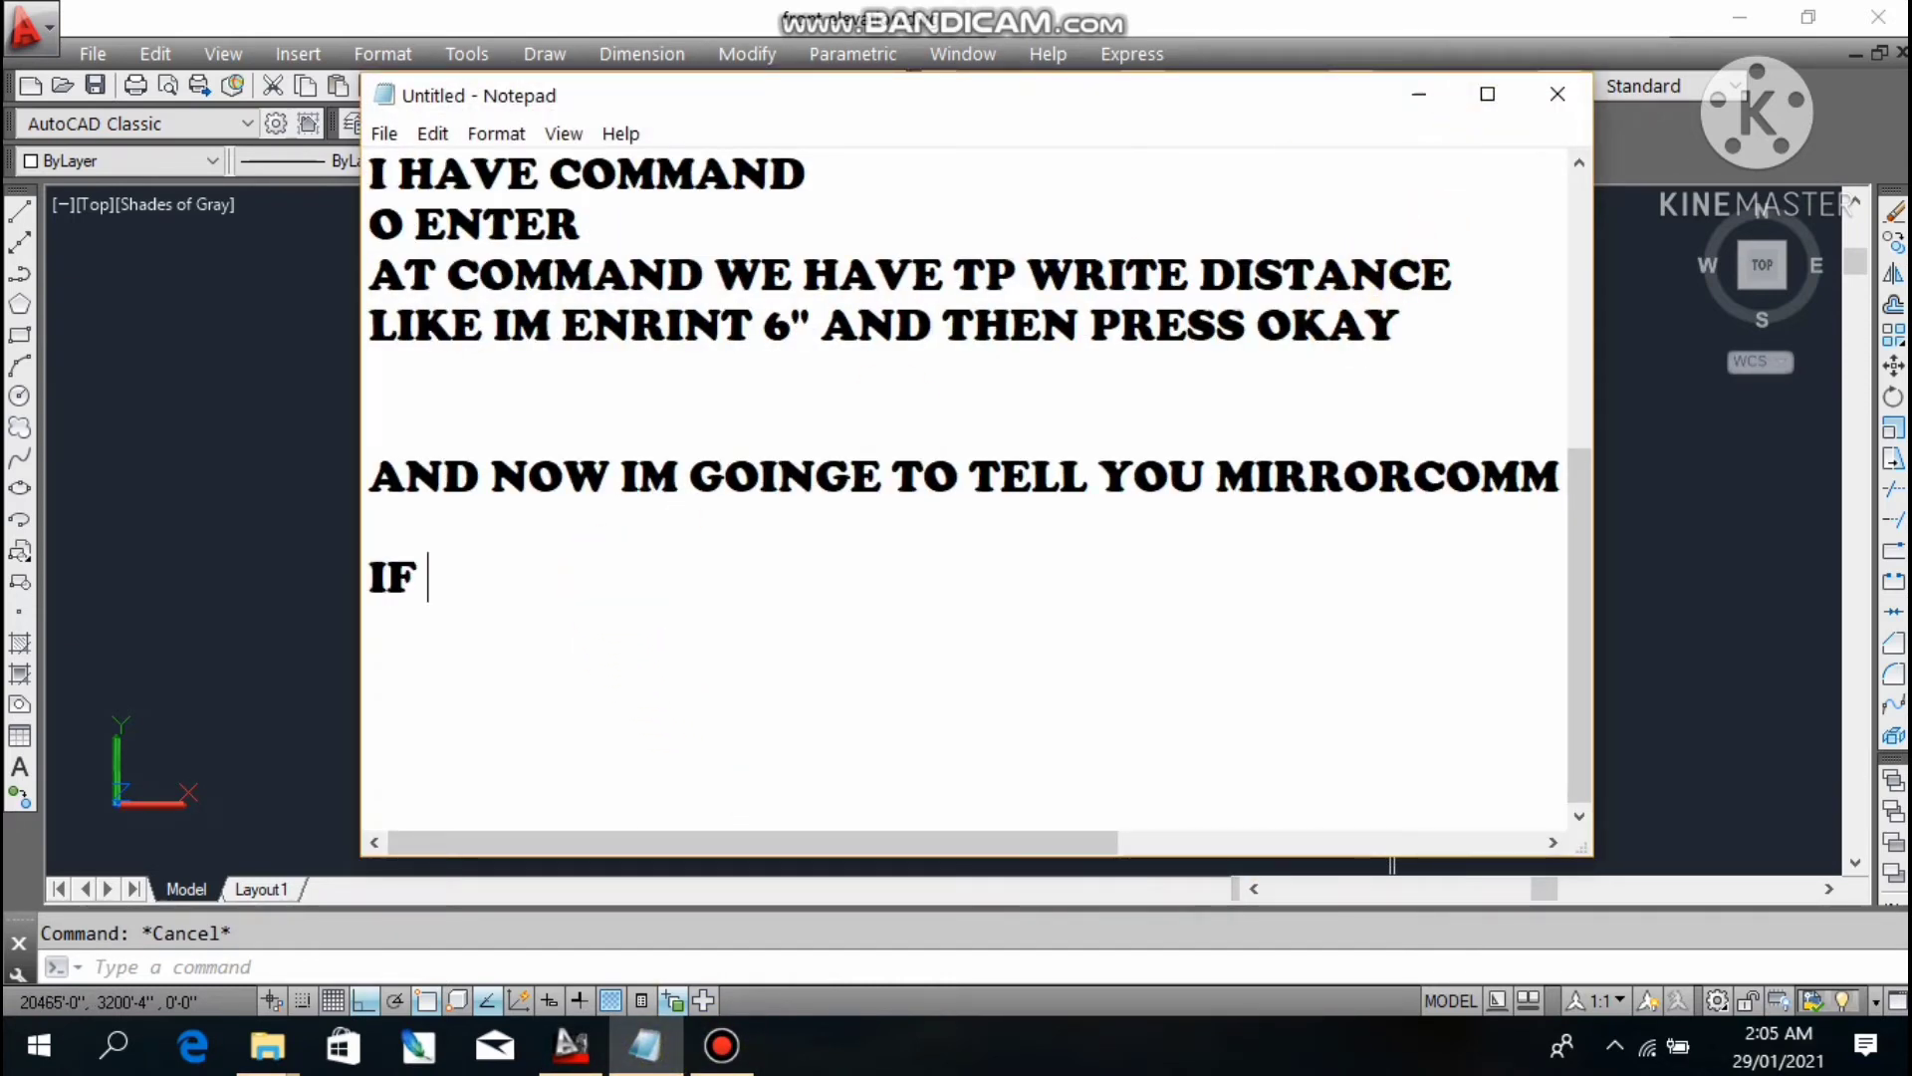
text( I WANT TO)
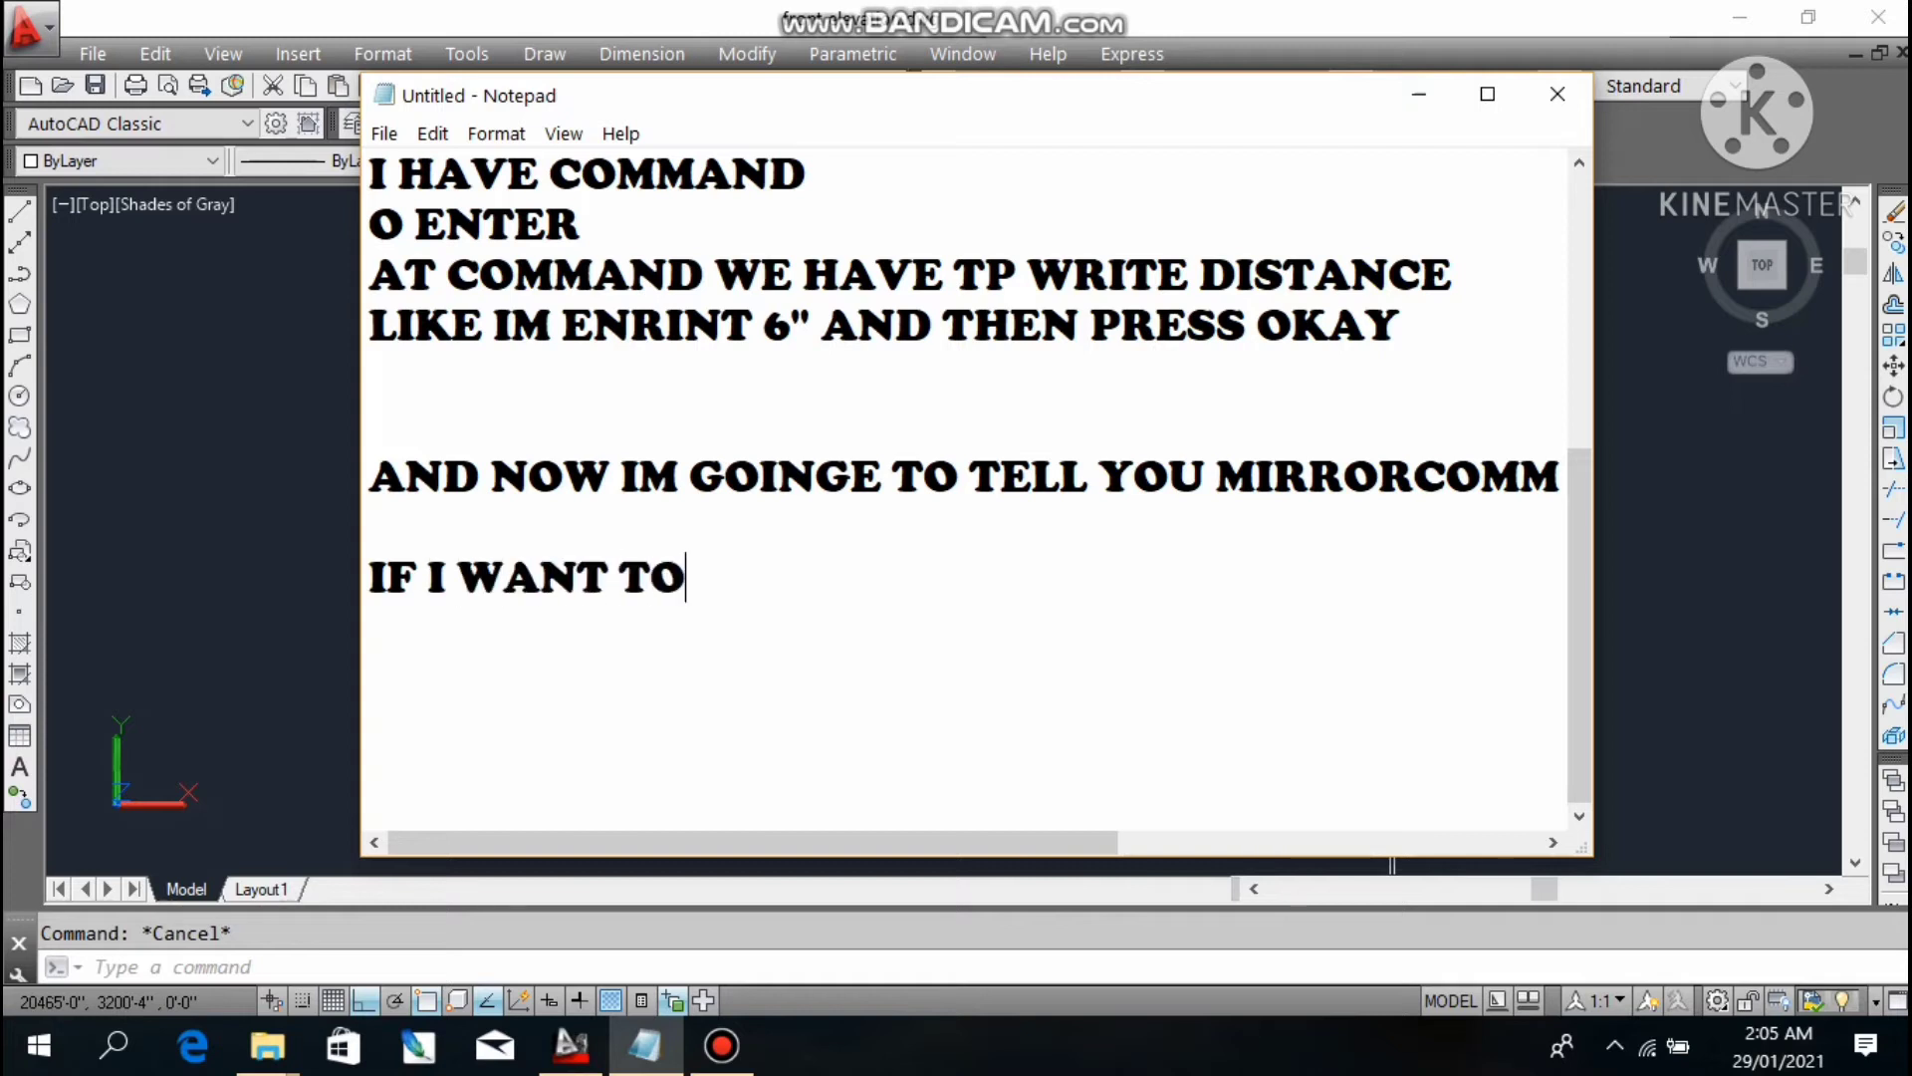
text( MIRROR THES)
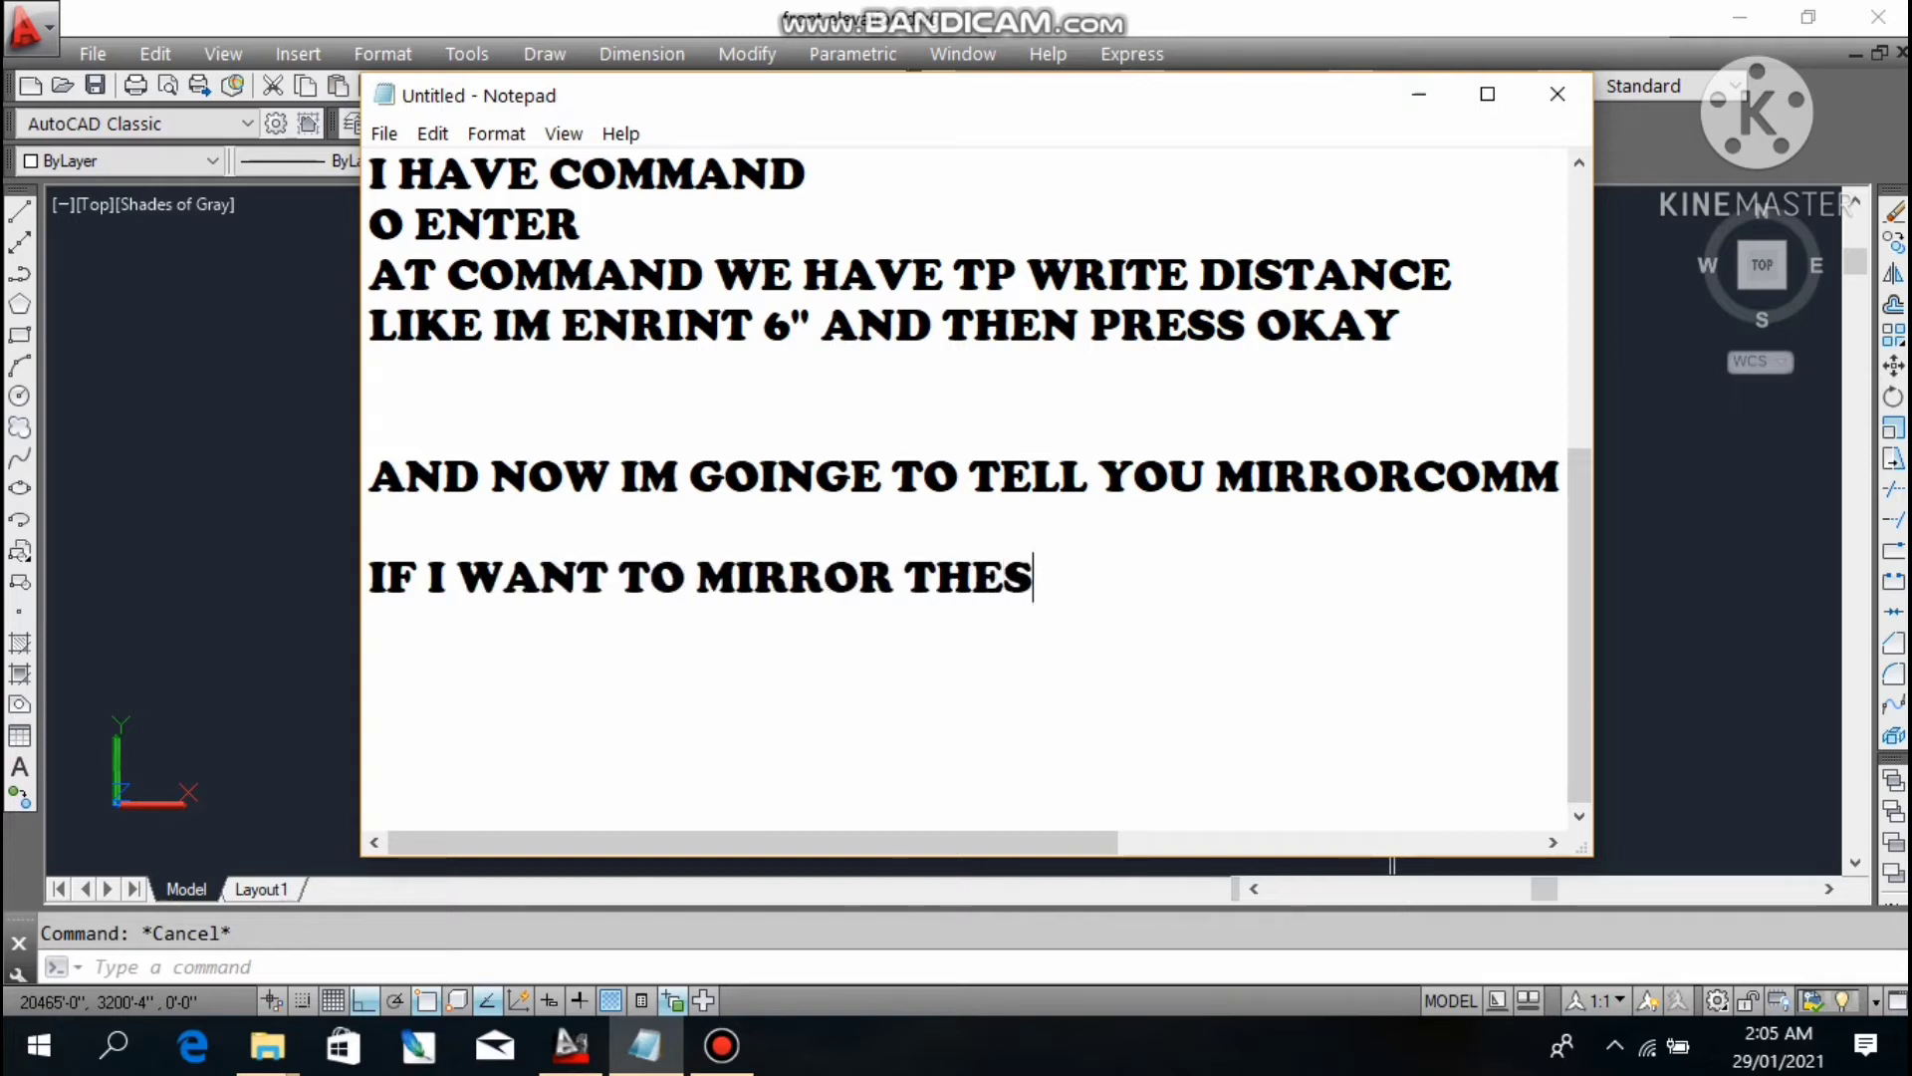
text(SE)
key(BackSpace)
text(VE)
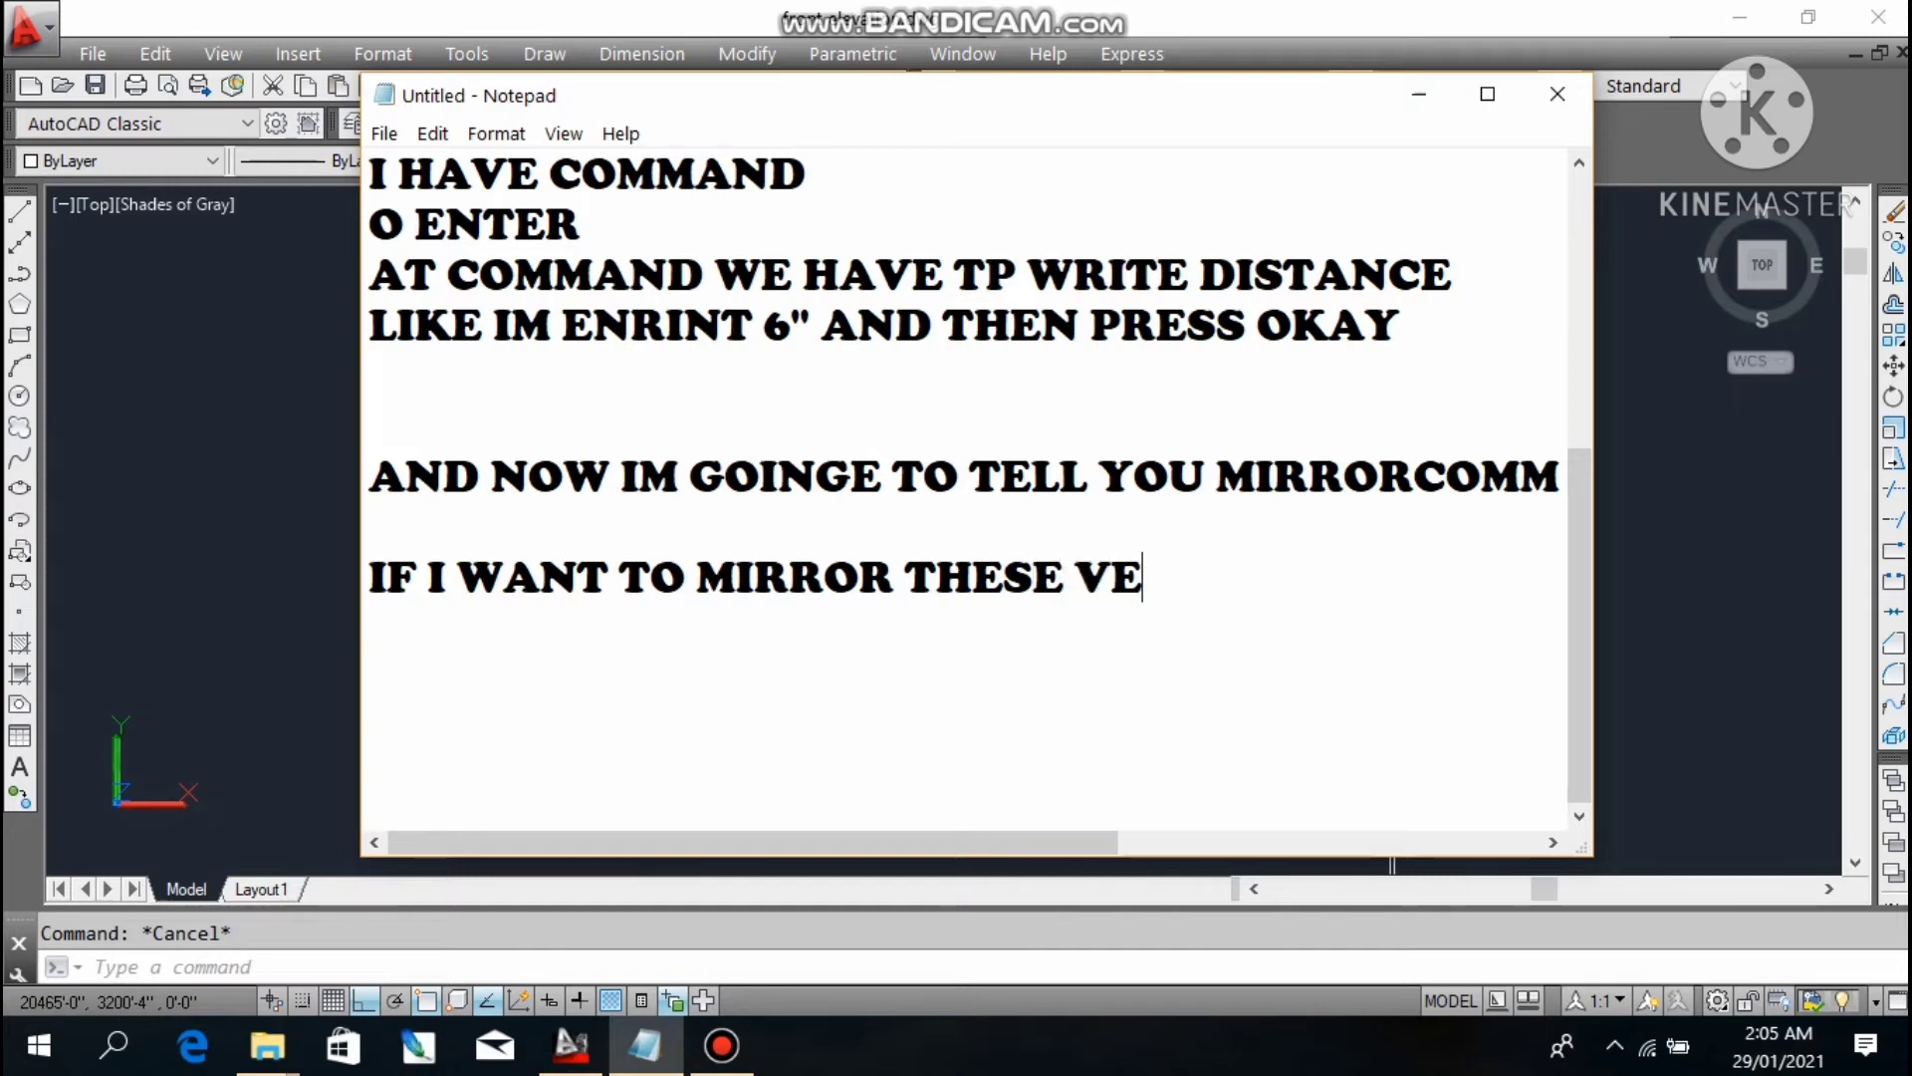
text(RTICAL)
text( LO)
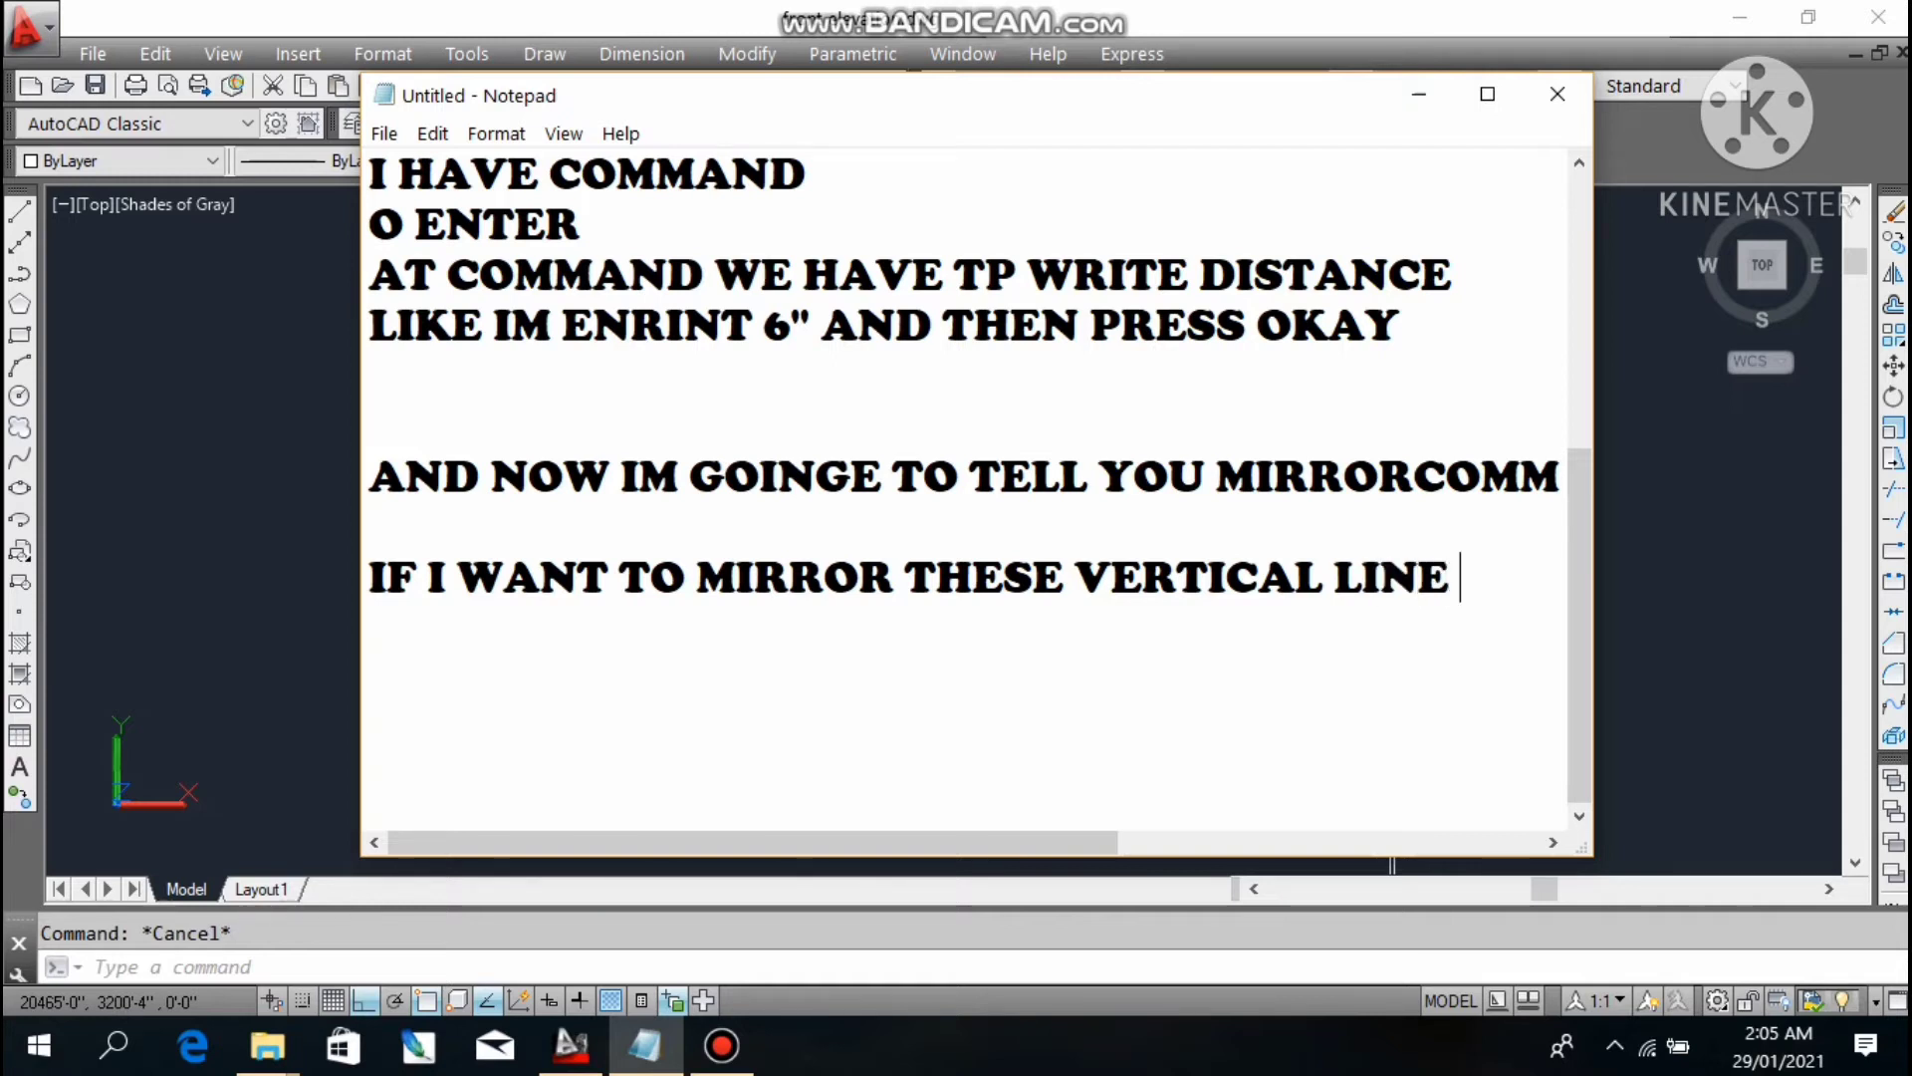
text(NE)
- Add the line "FOR MIRROR WE HAVE COMMAND" to the end of the note
key(Return)
text(FOR MIRROR)
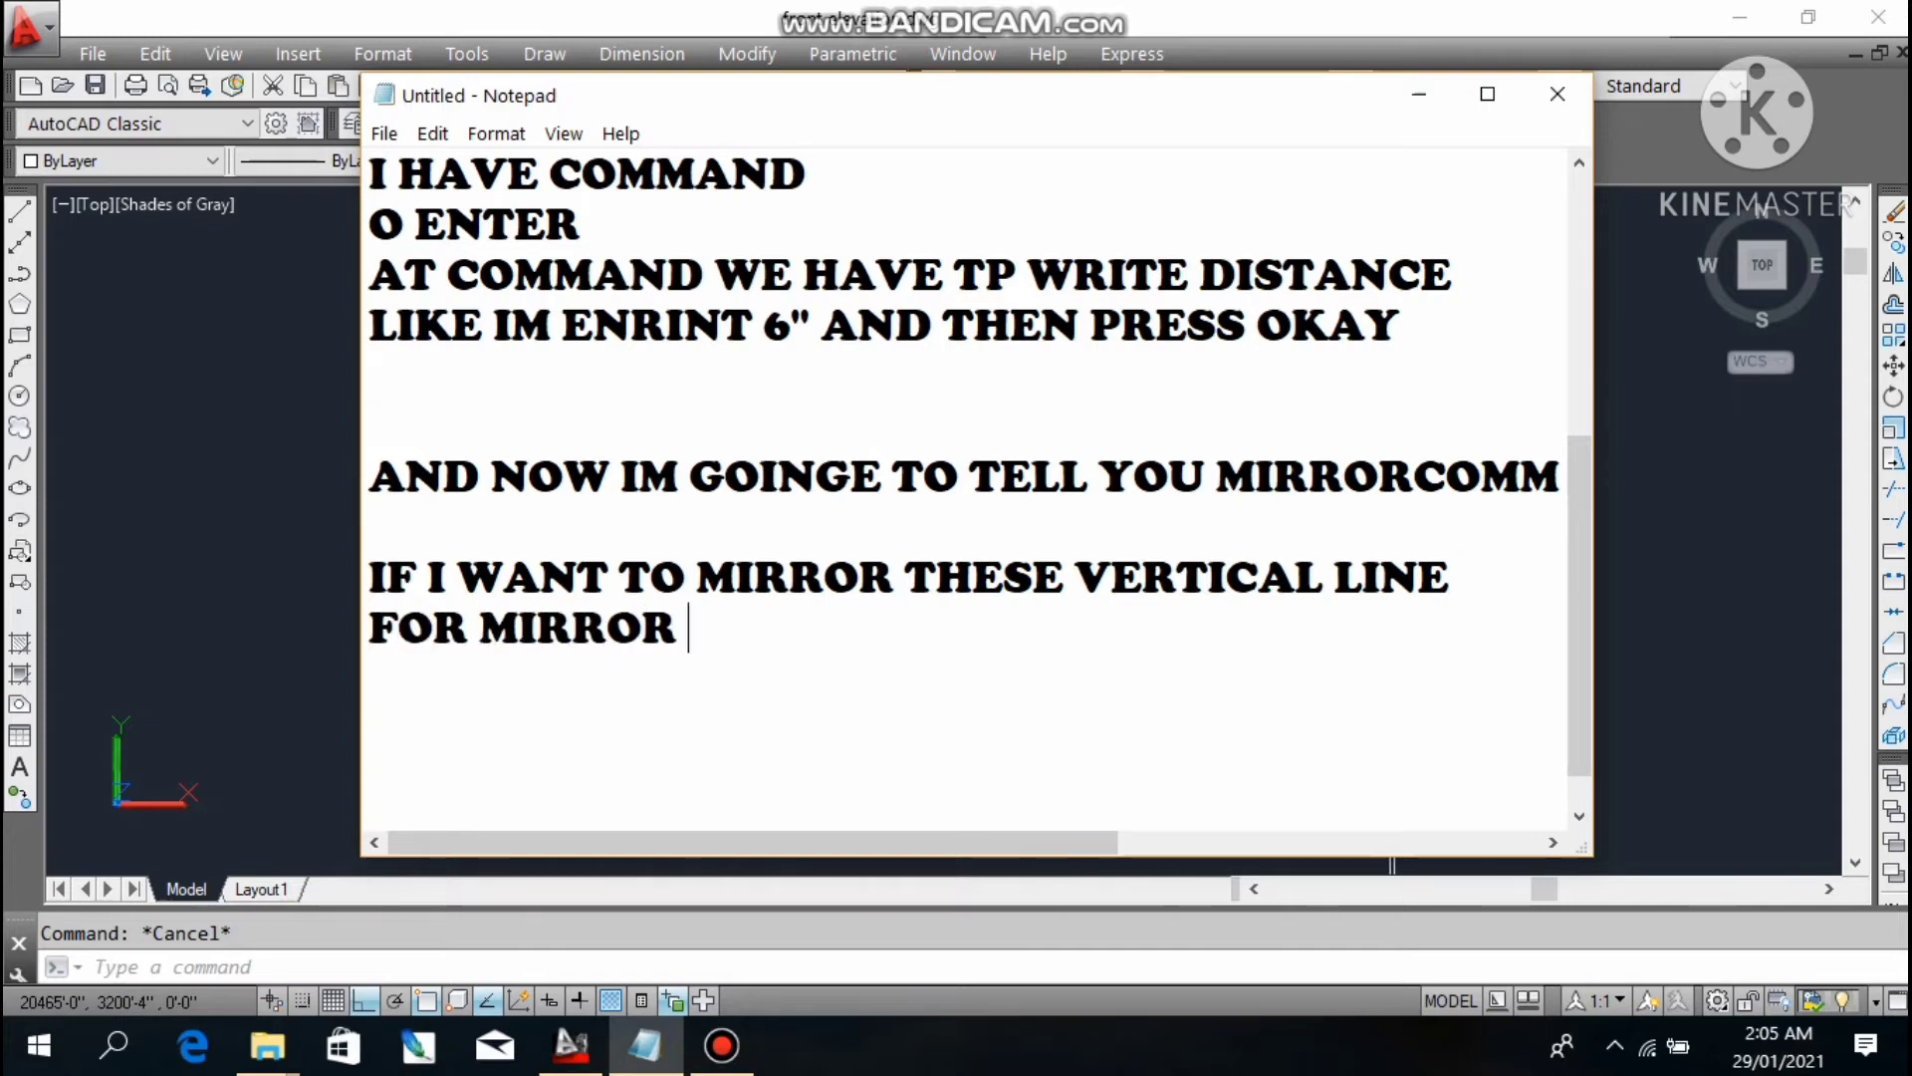
text( WE W)
key(BackSpace)
text(H)
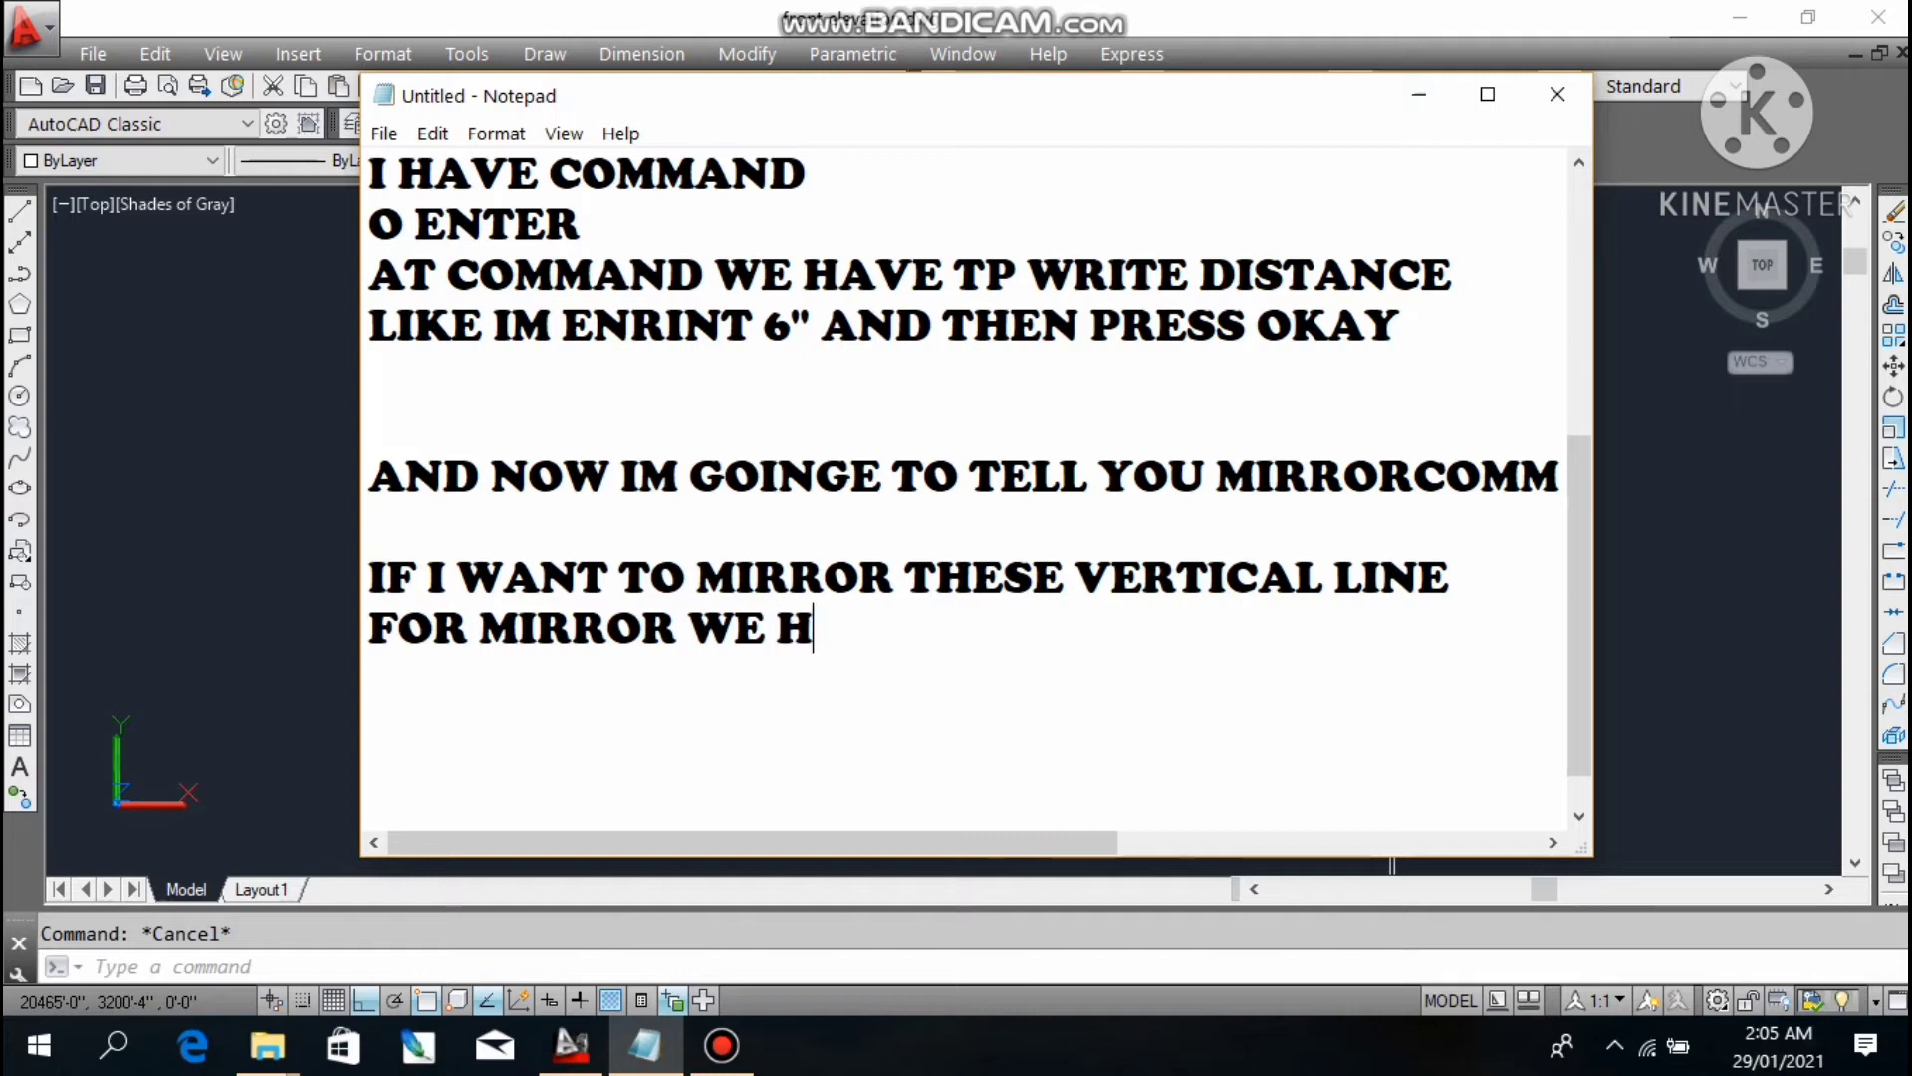
text(AVE COMMAND)
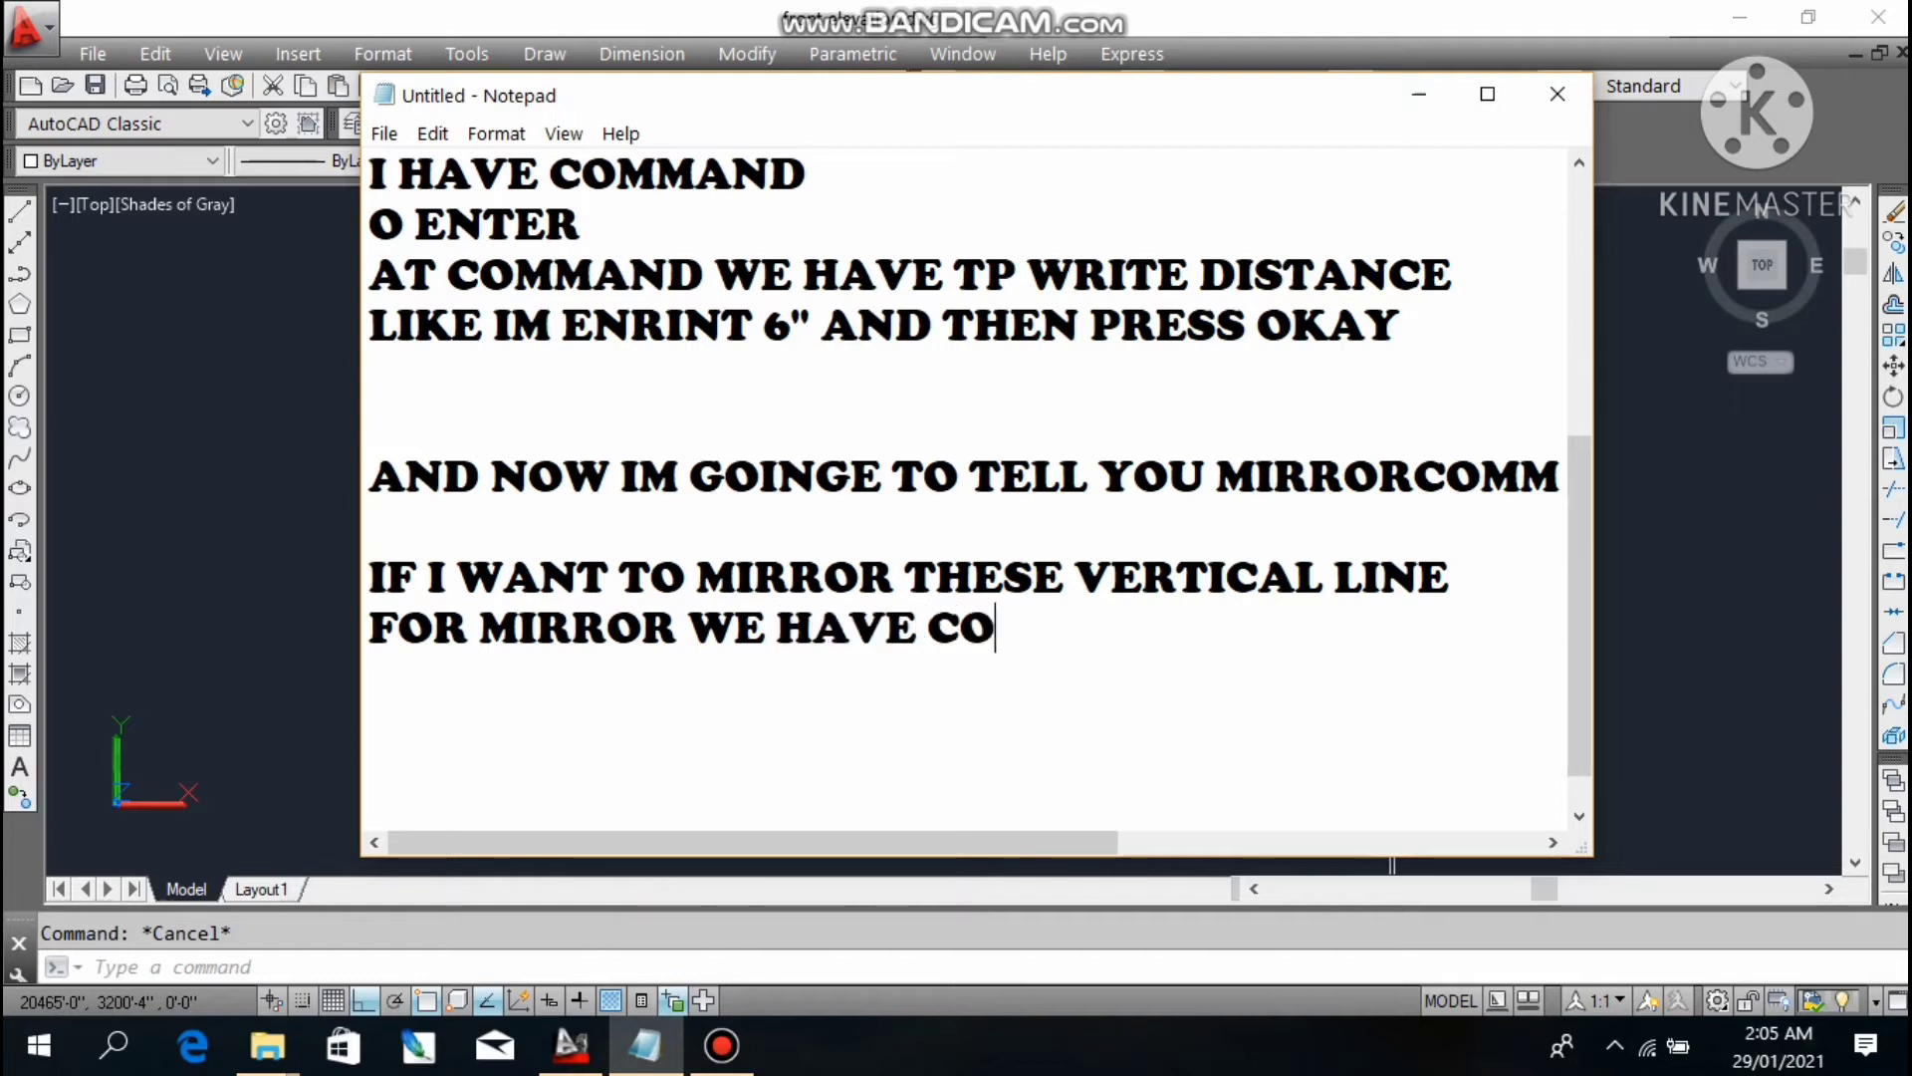
- Add the line "MI ENTER" to the note and highlight it
key(Return)
text(MKI)
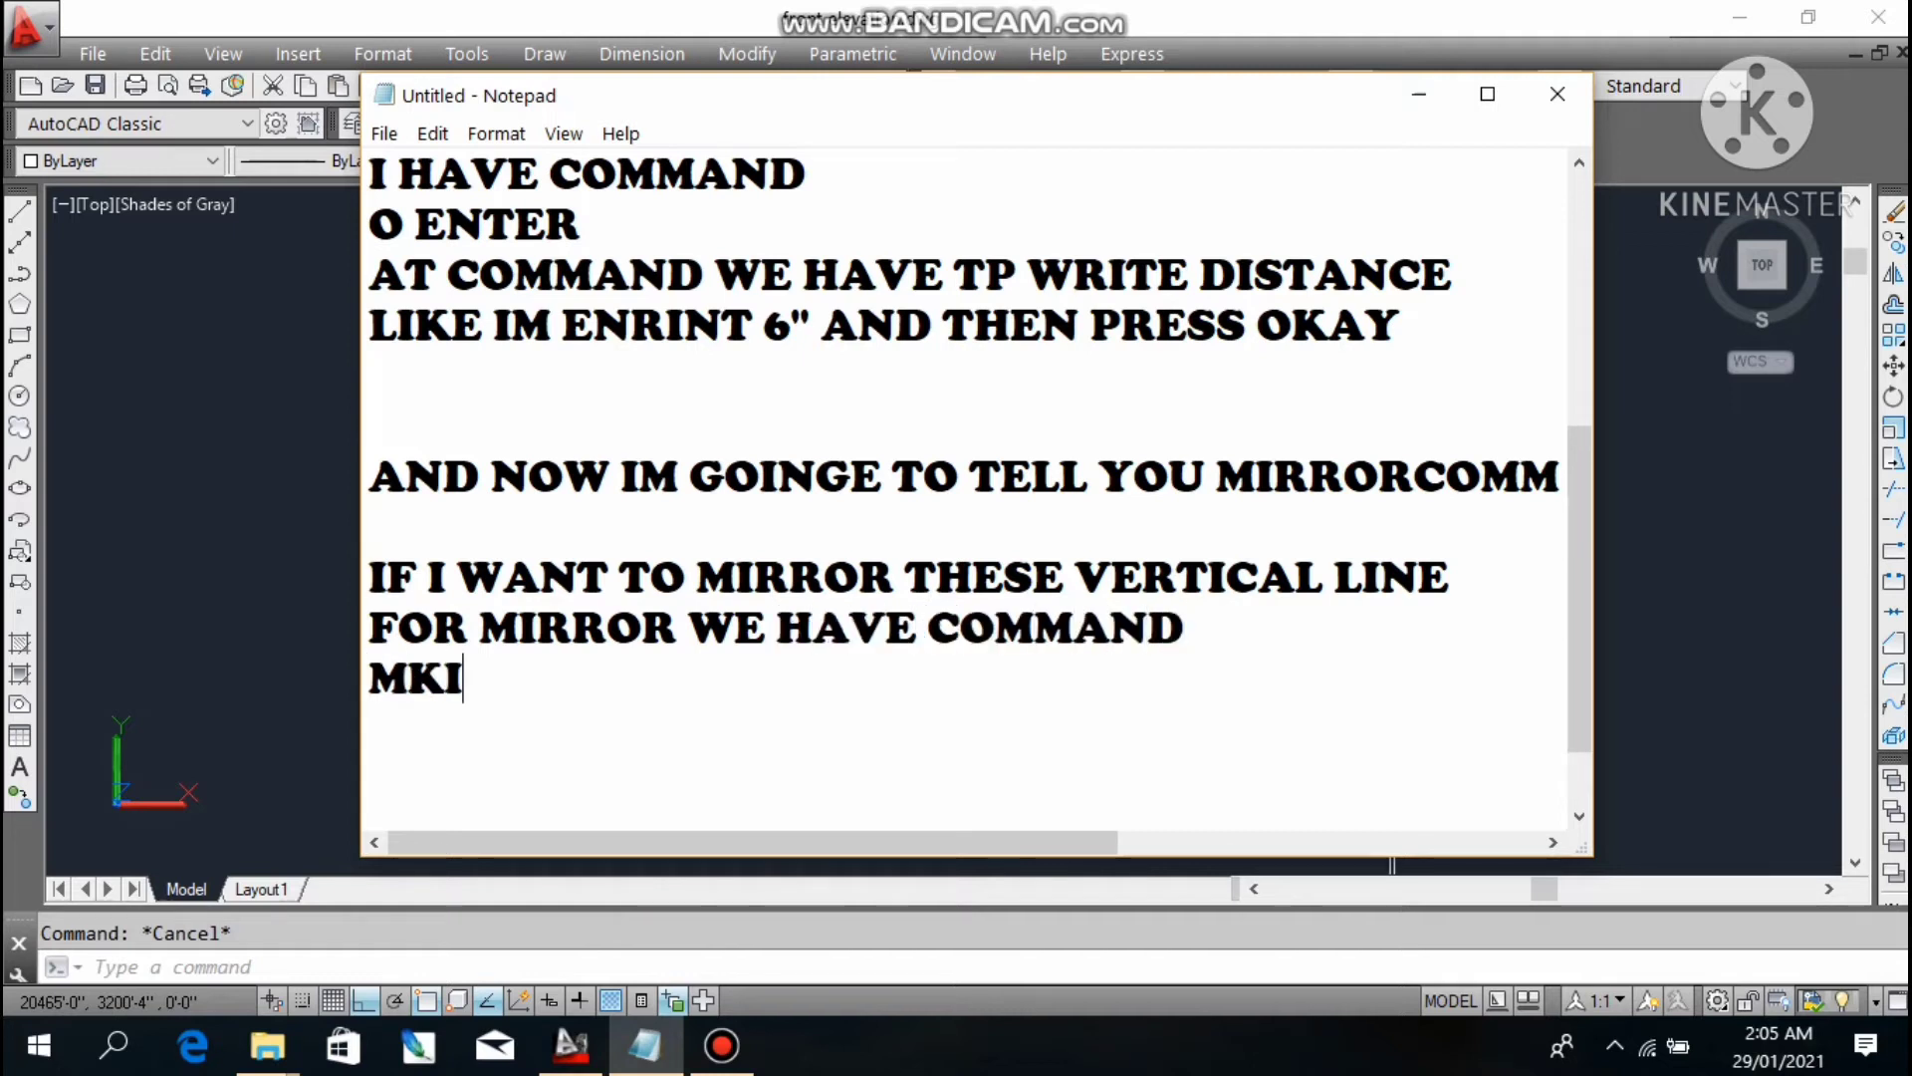
key(BackSpace)
key(BackSpace)
text(I ENTER)
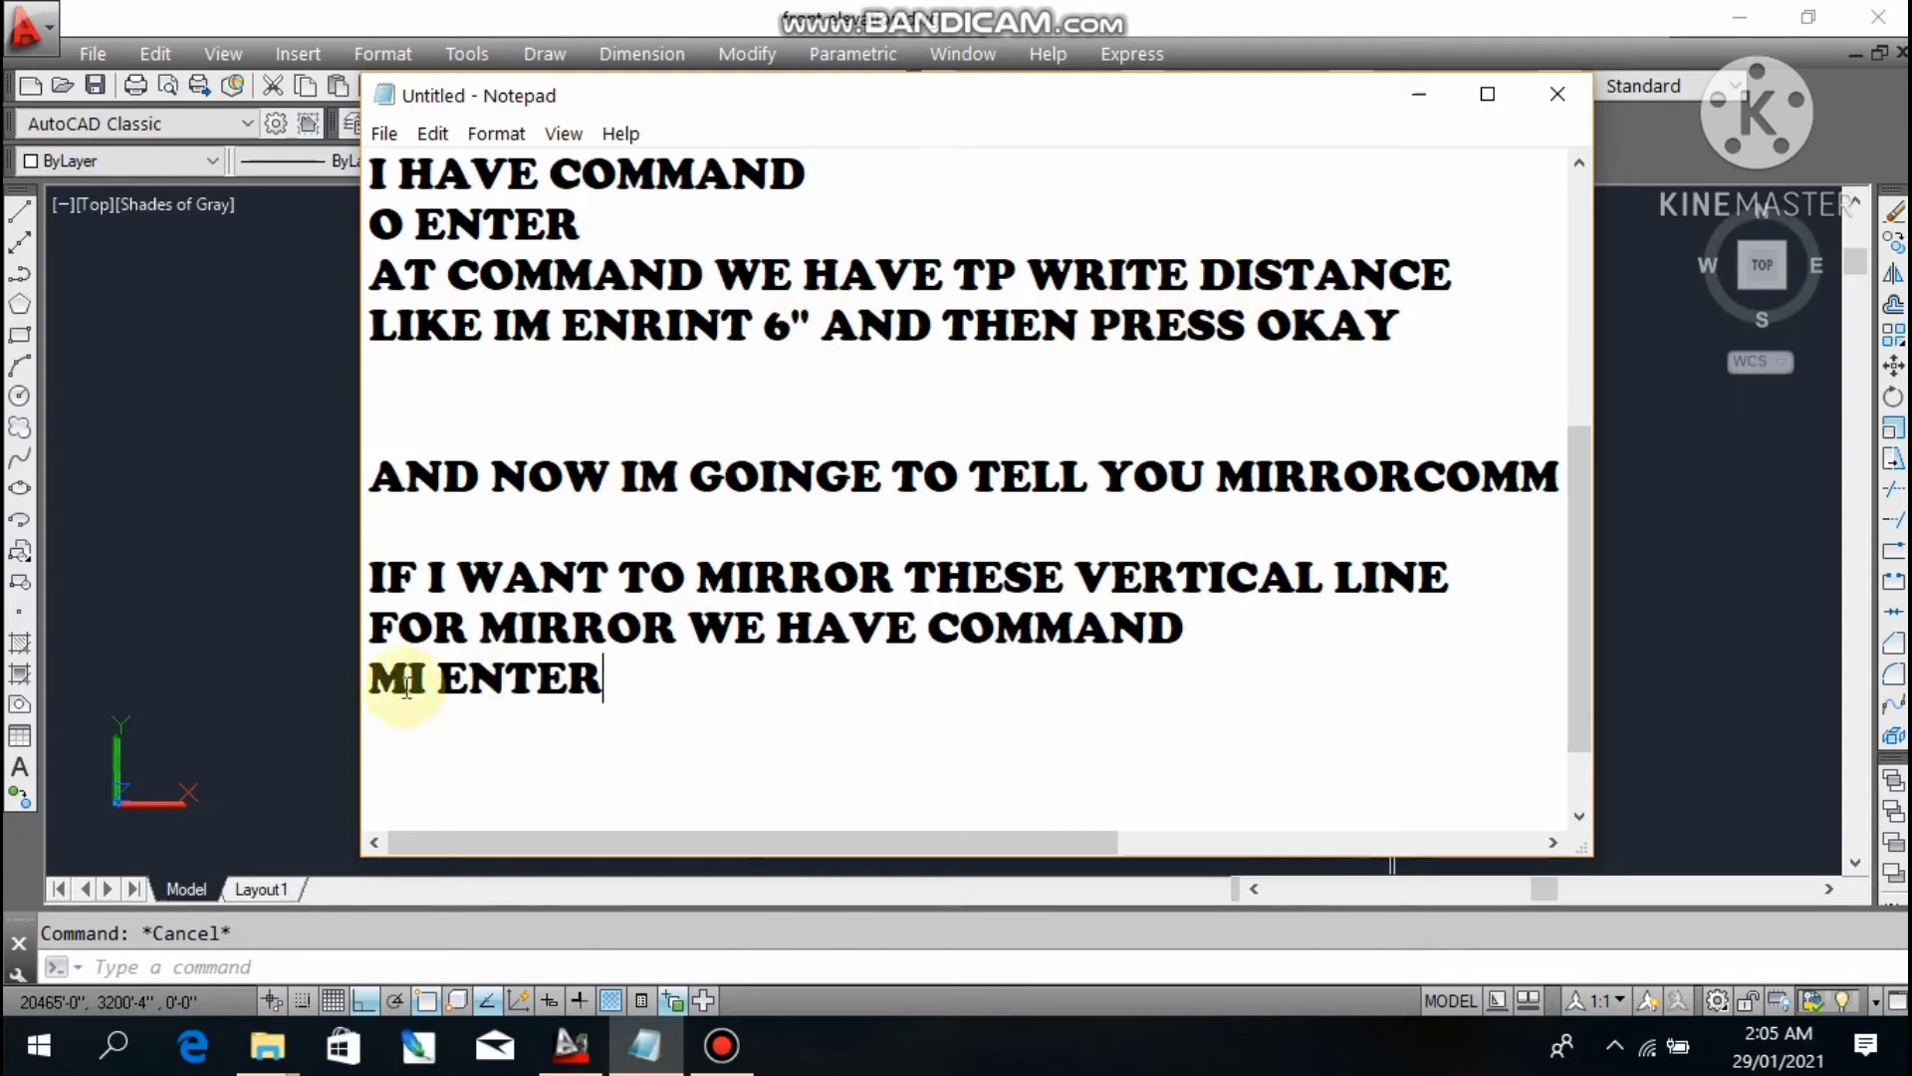
drag(373, 674, 522, 710)
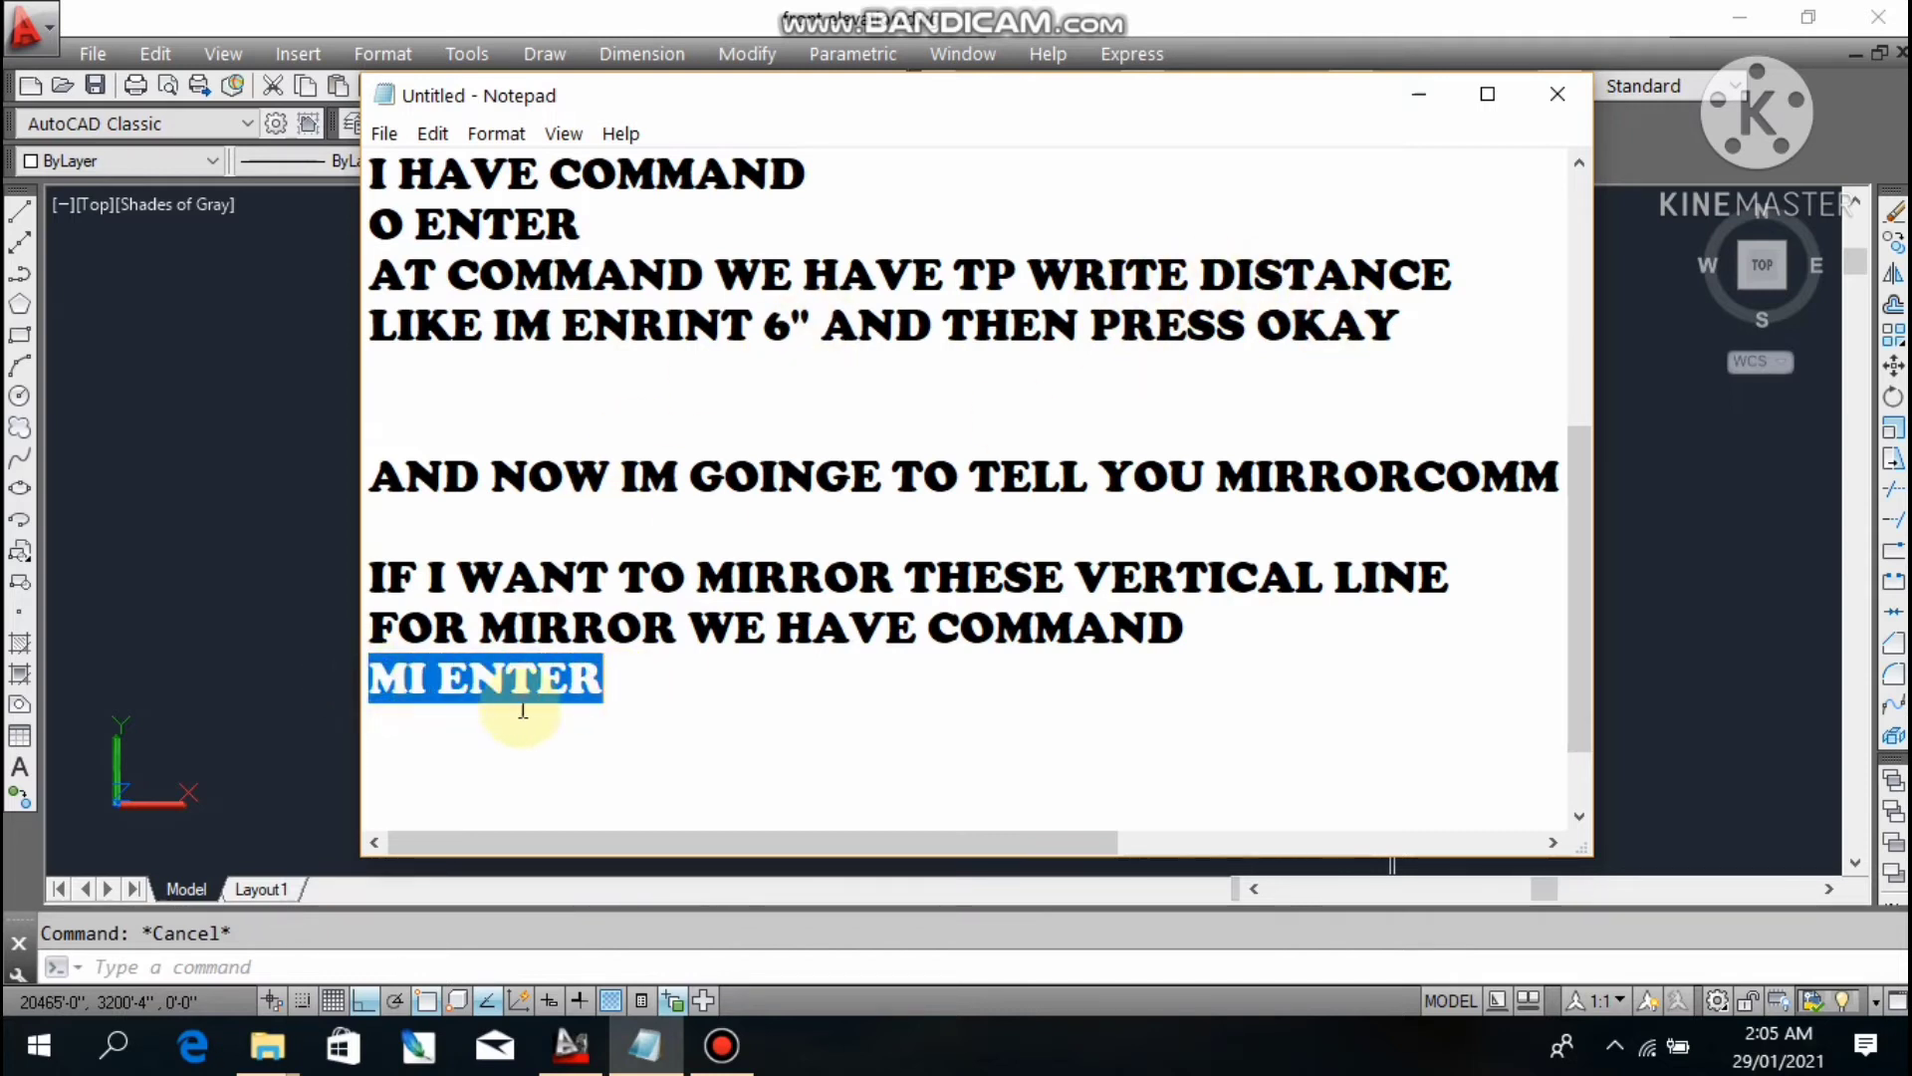
- Add the line "AND THEN SLECT A LINE AND MAKE IT MIRROR" below the "MI ENTER" line
click(603, 678)
key(Return)
text(A)
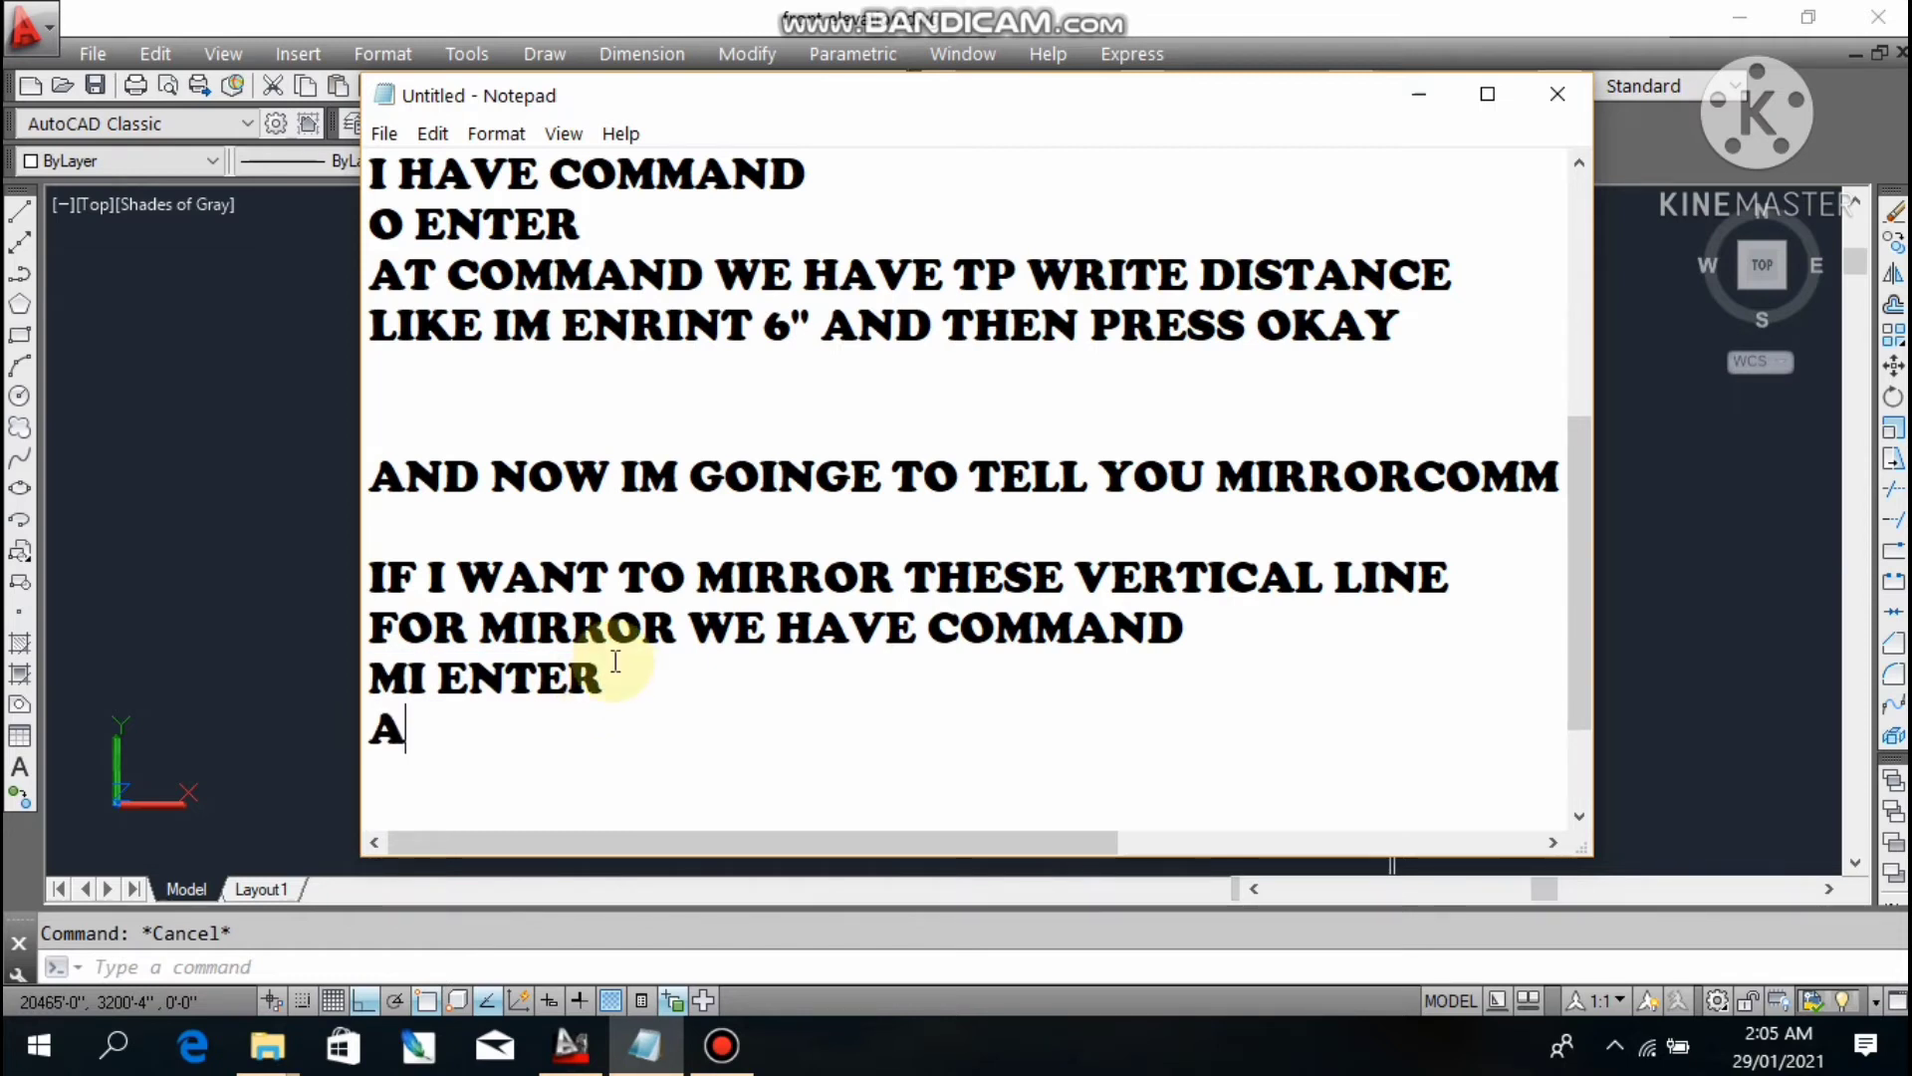
text(ND THEN )
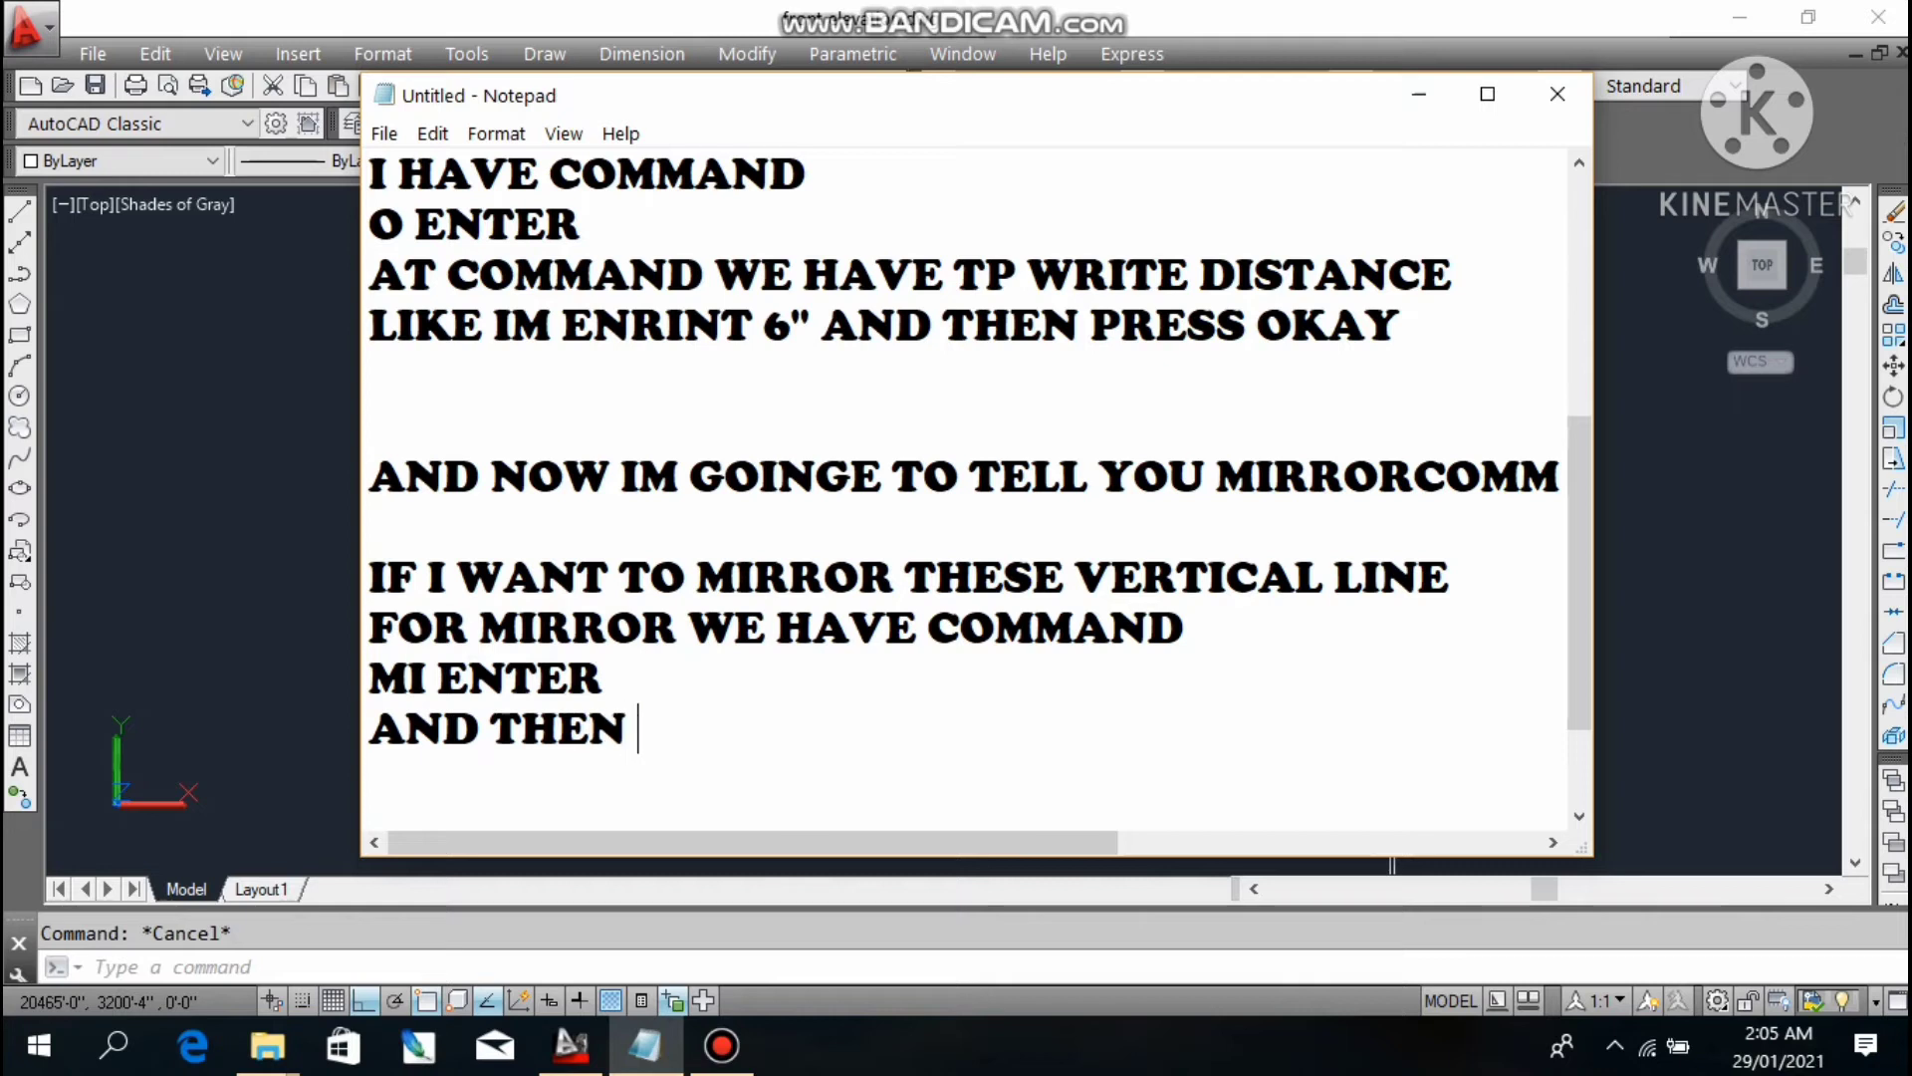
text(SLEC)
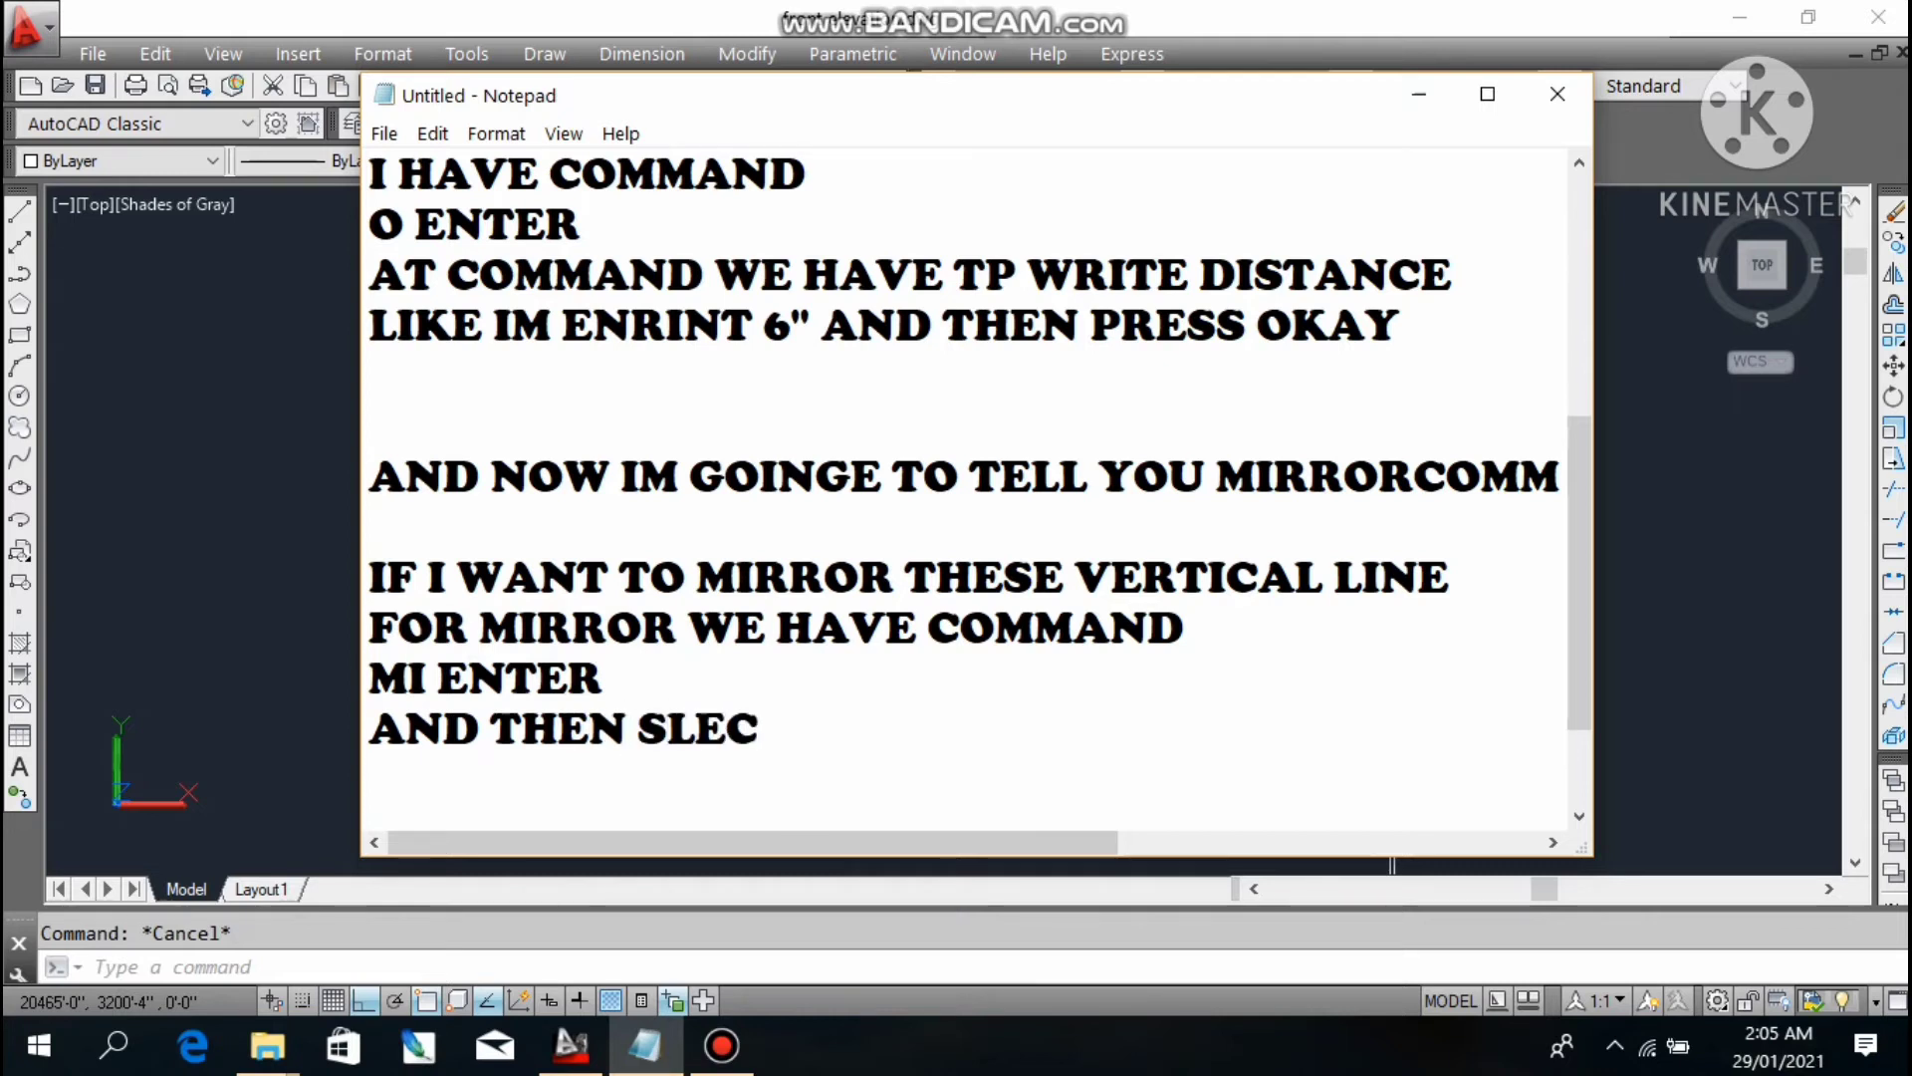
text(T A L)
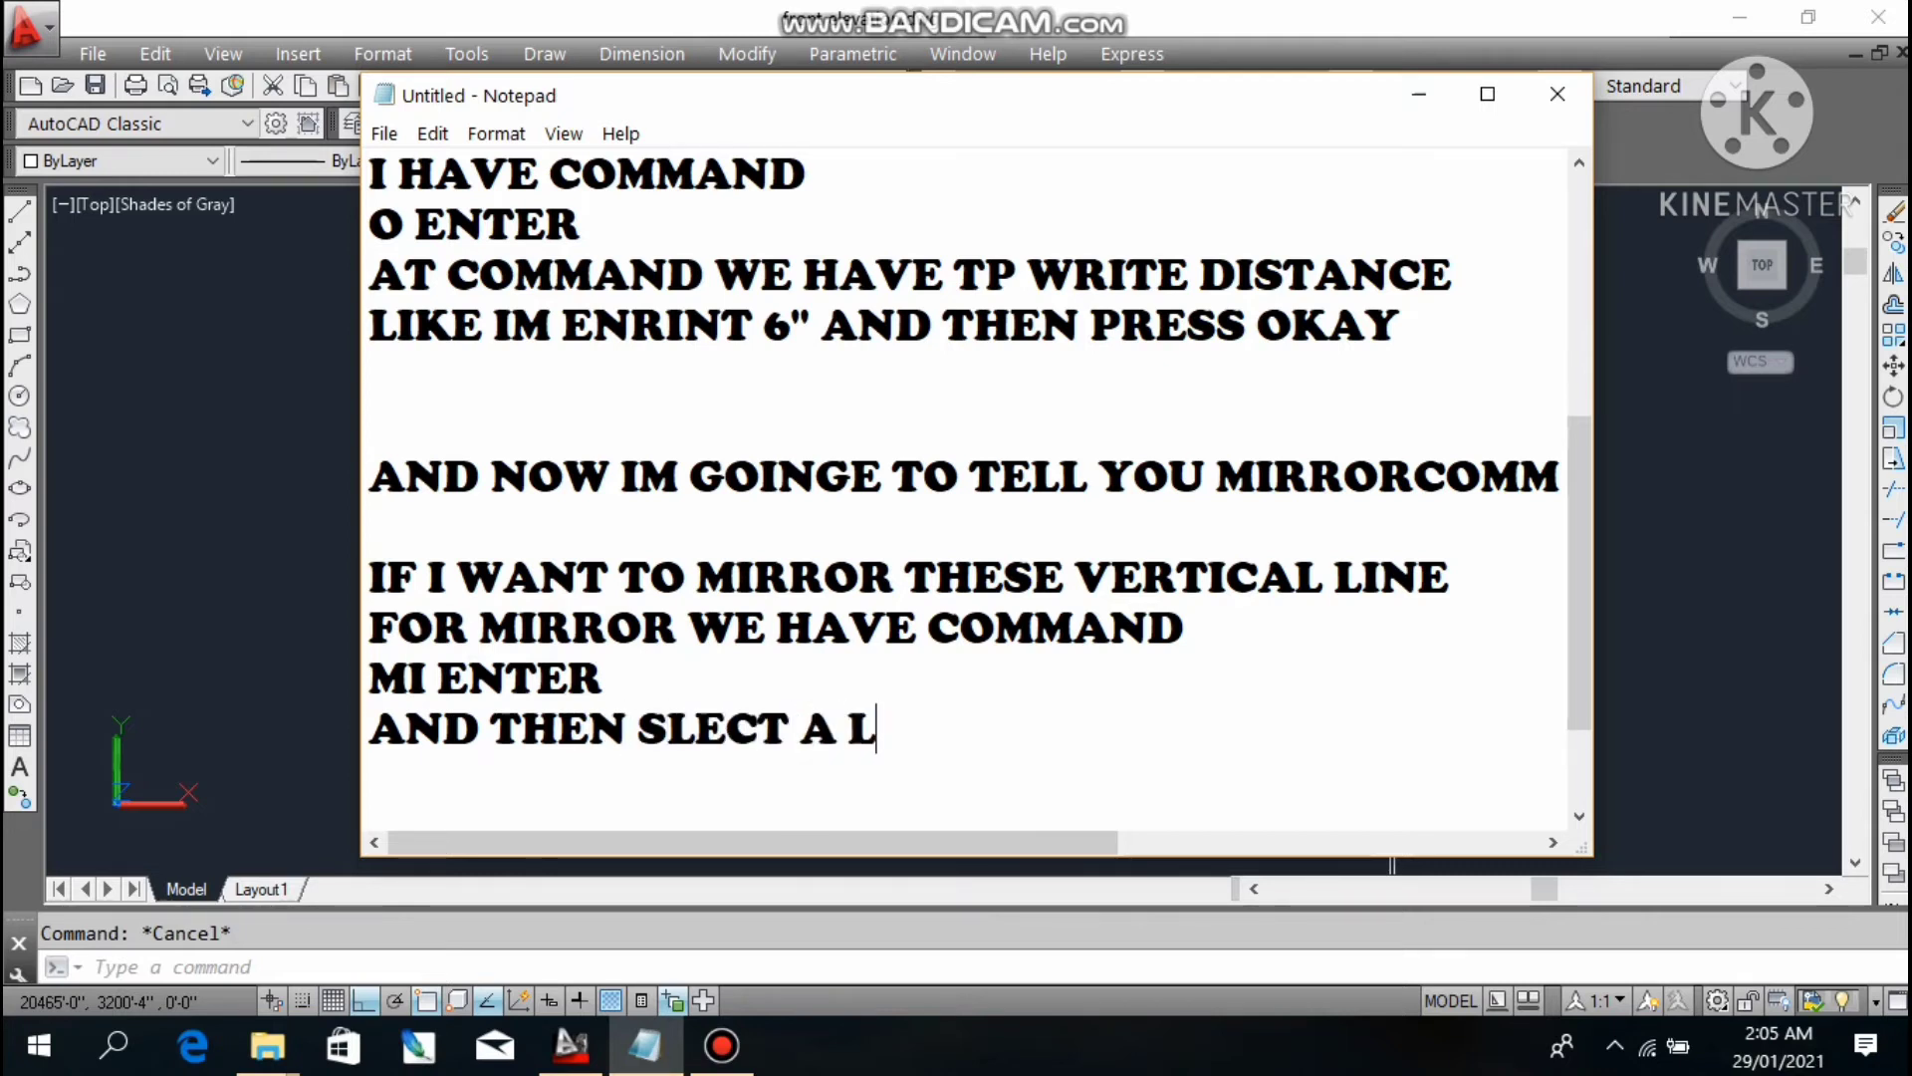
text(INE )
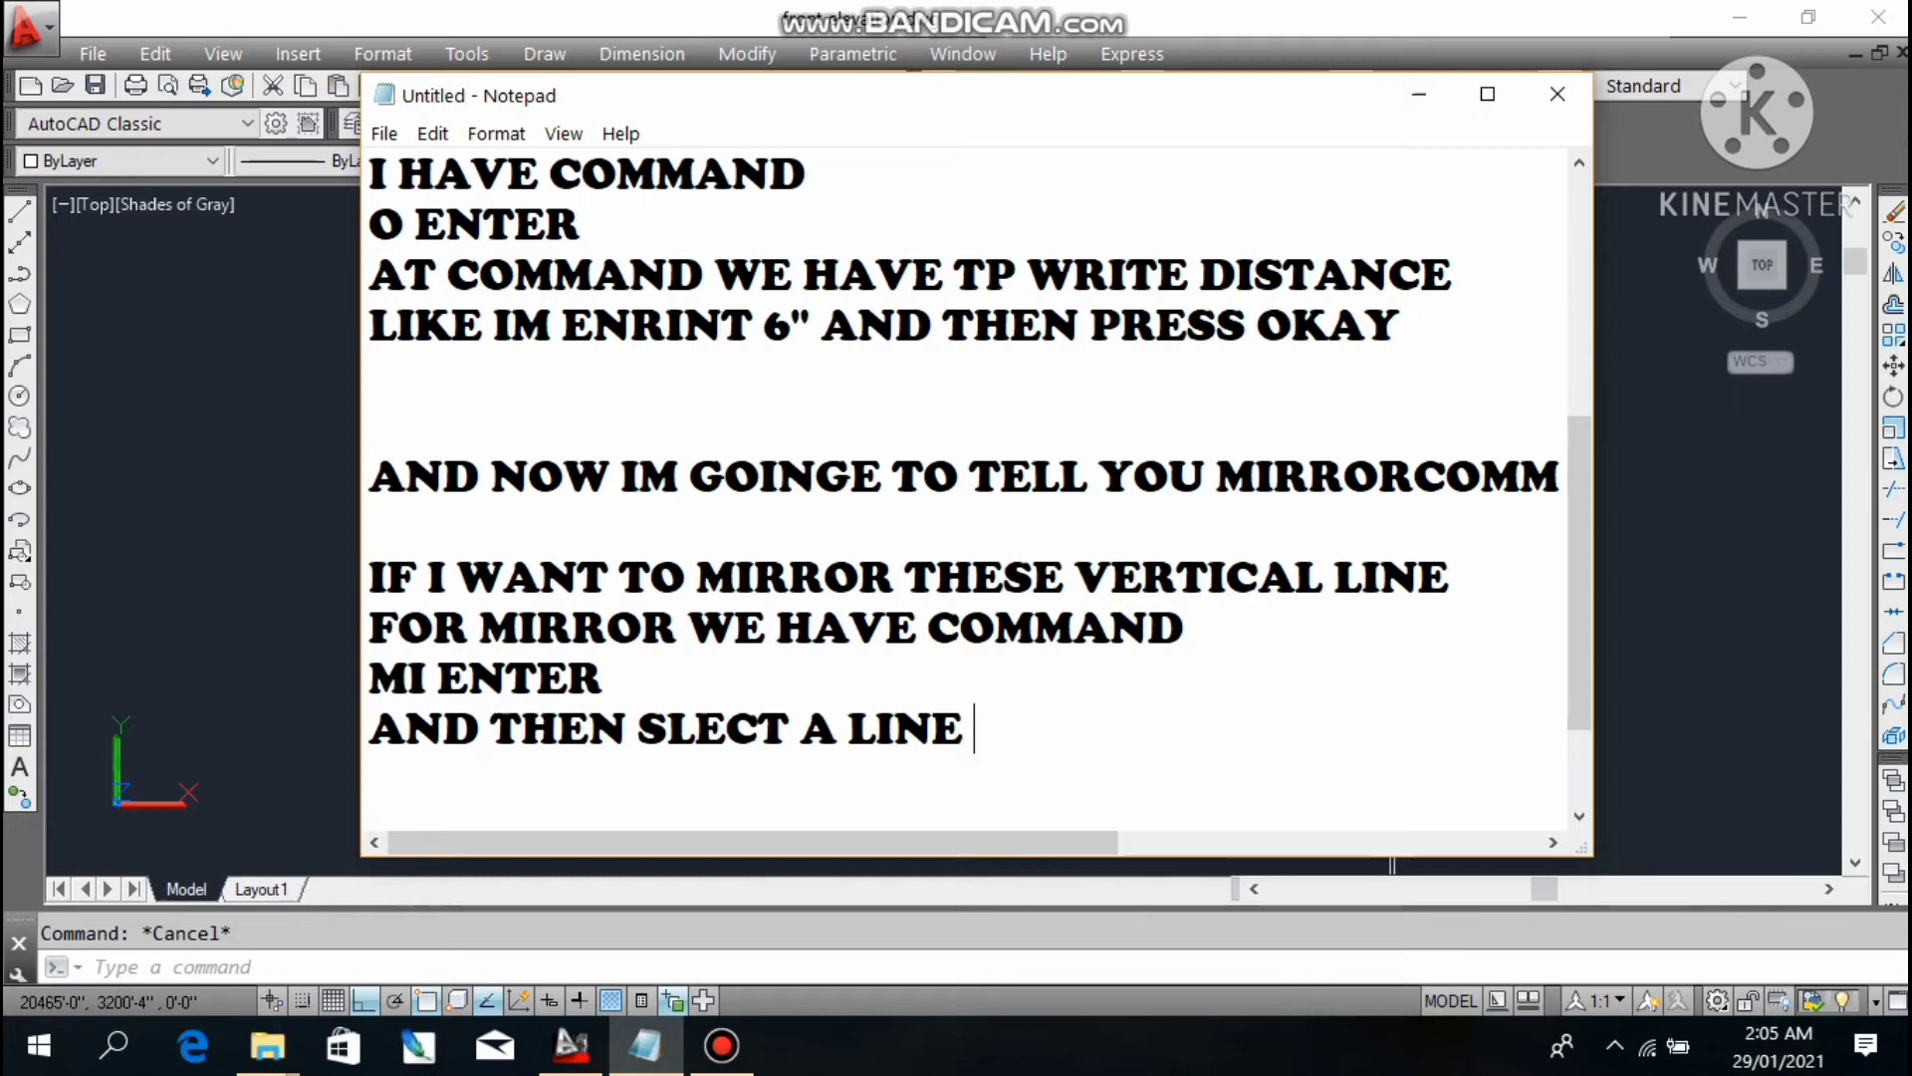
text(AND MAKE )
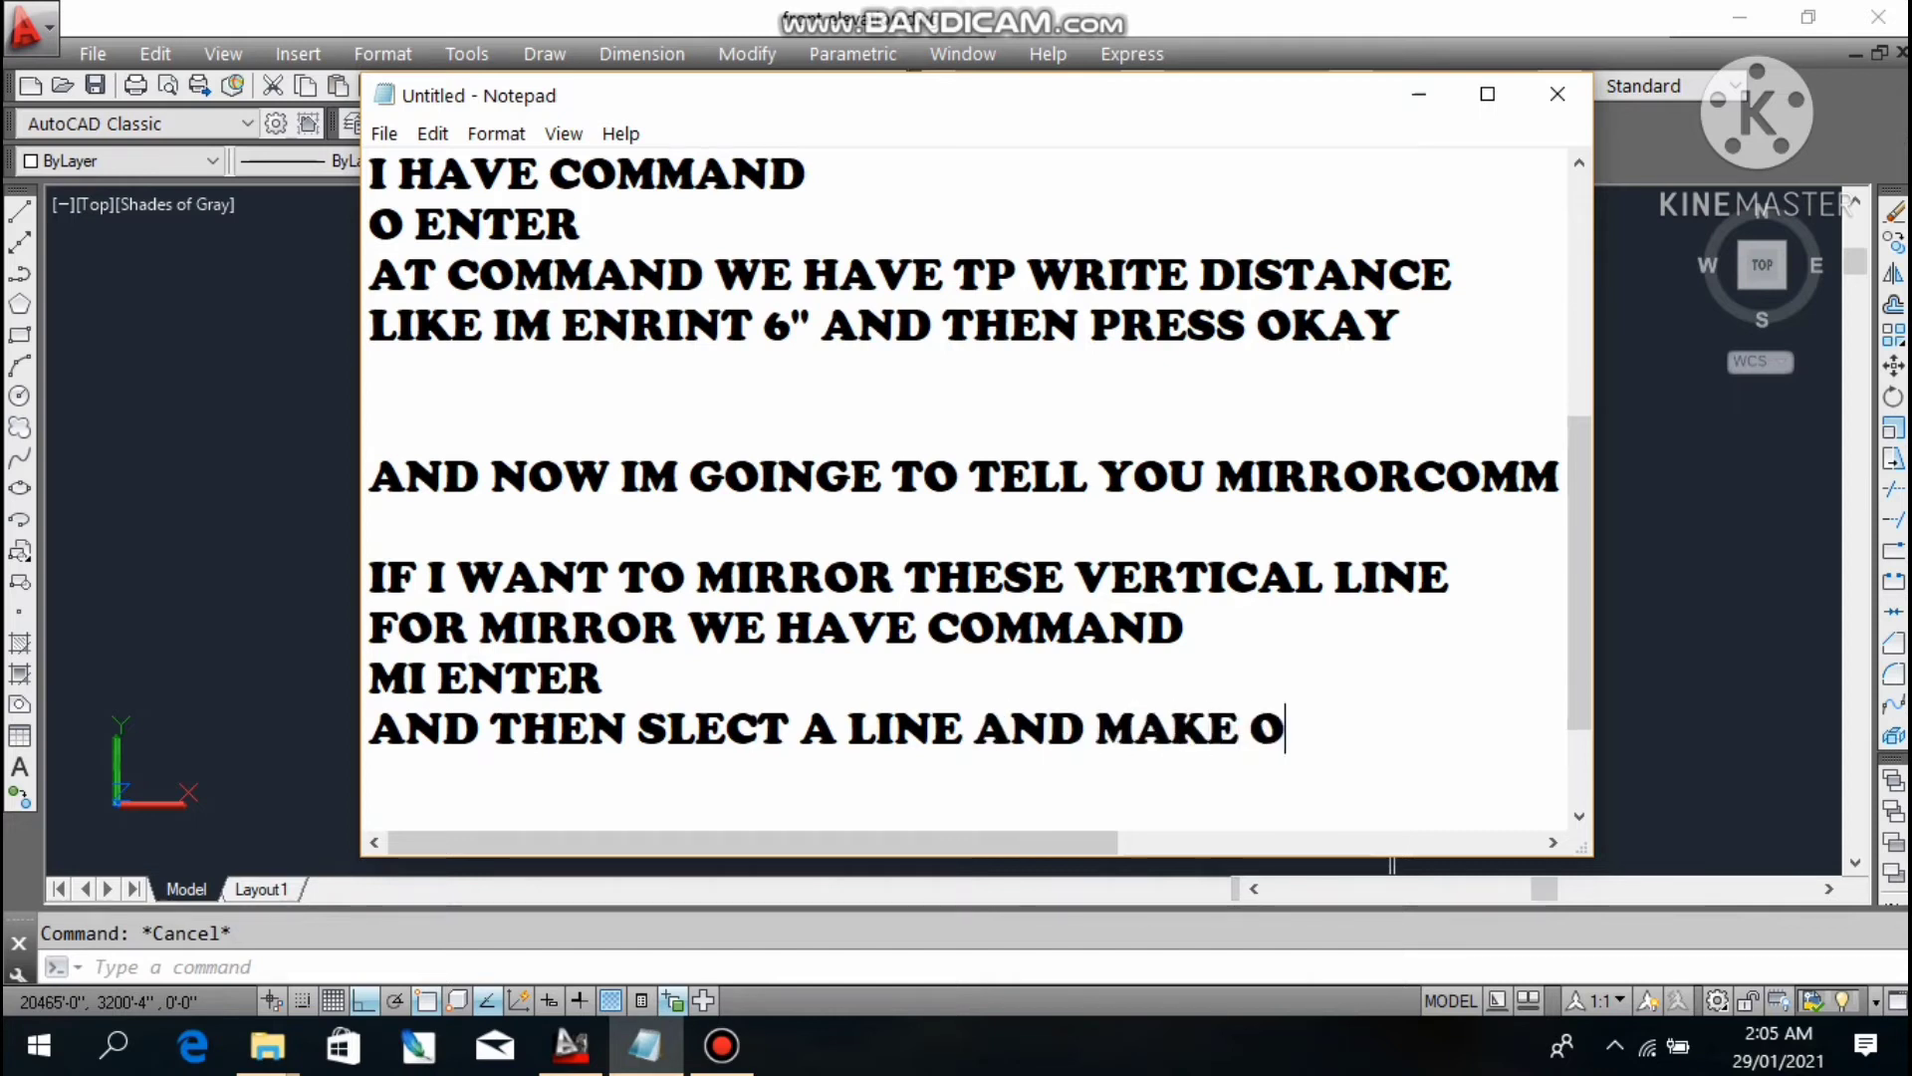
text(IT MIRROR)
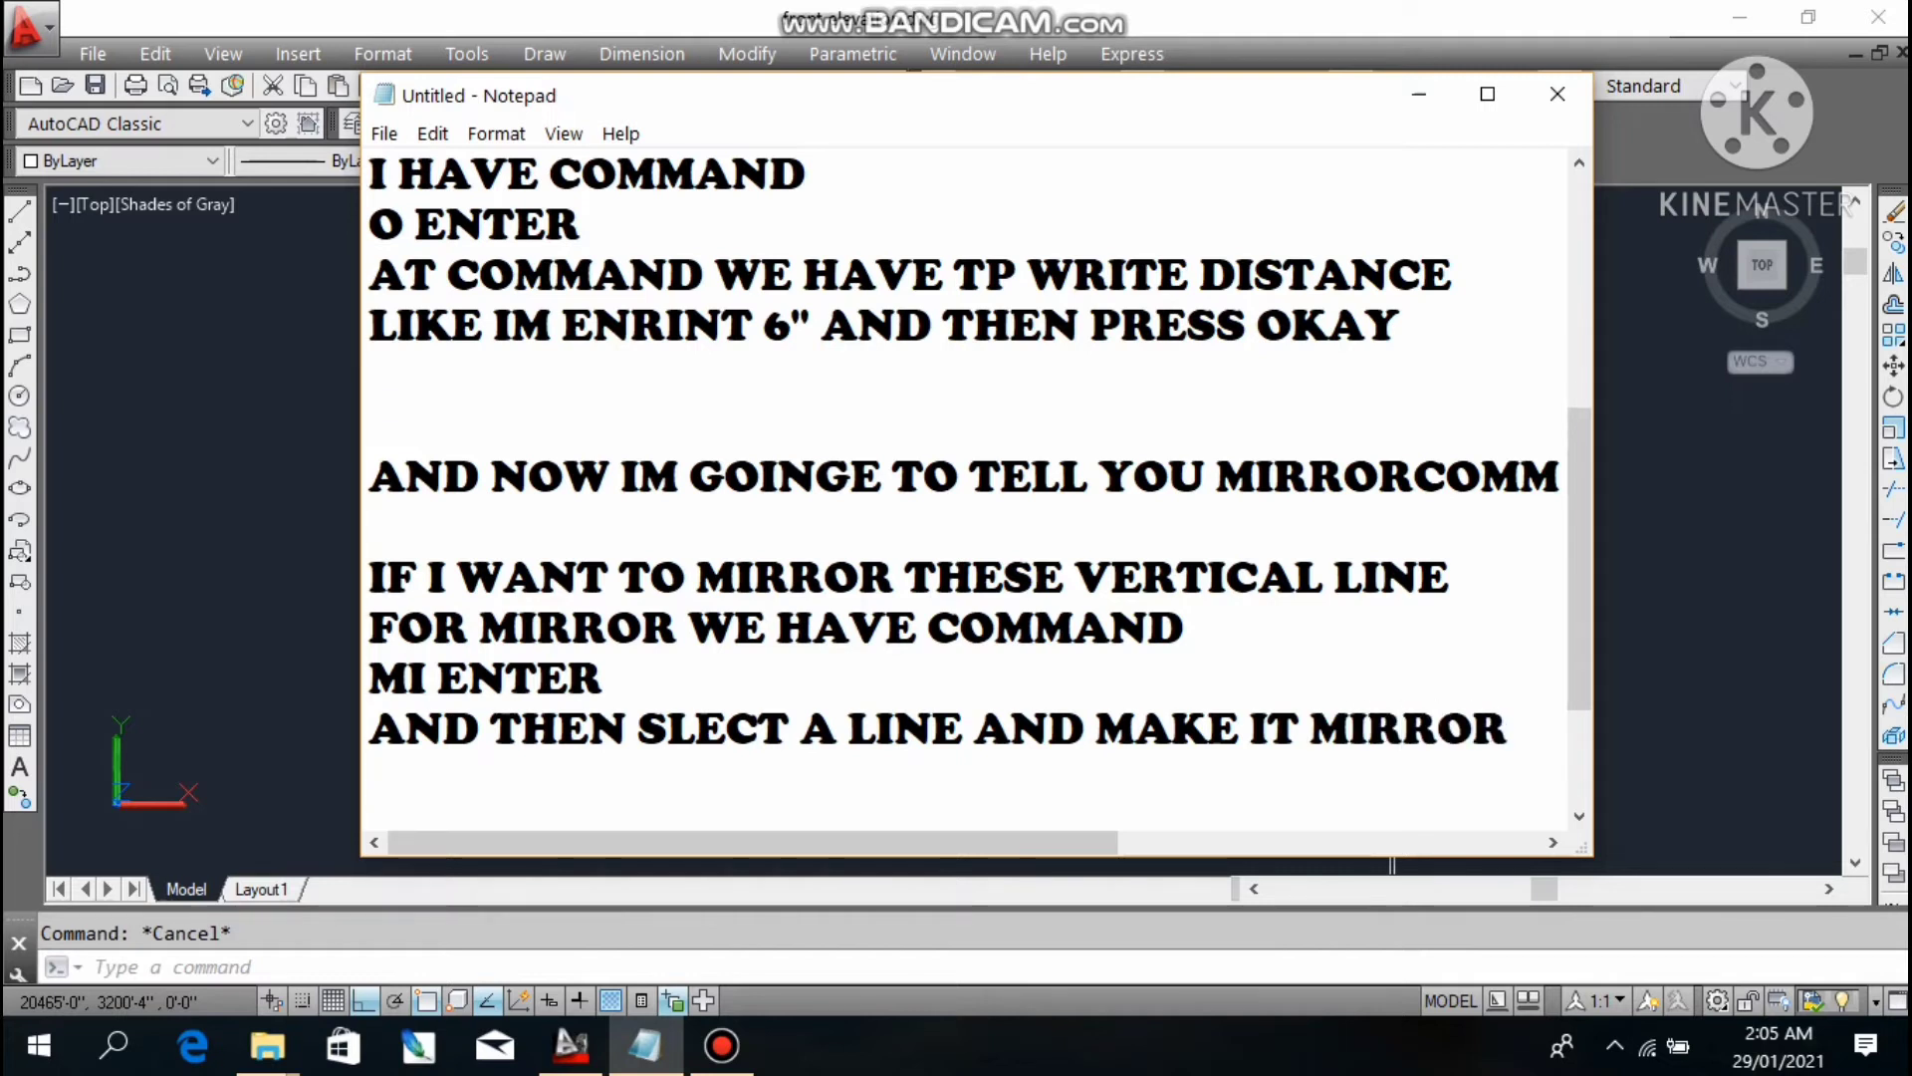
- Add the line "LETS FOLLOW" to the end of the note and return to the AutoCAD drawing
key(Return)
text(LETAS)
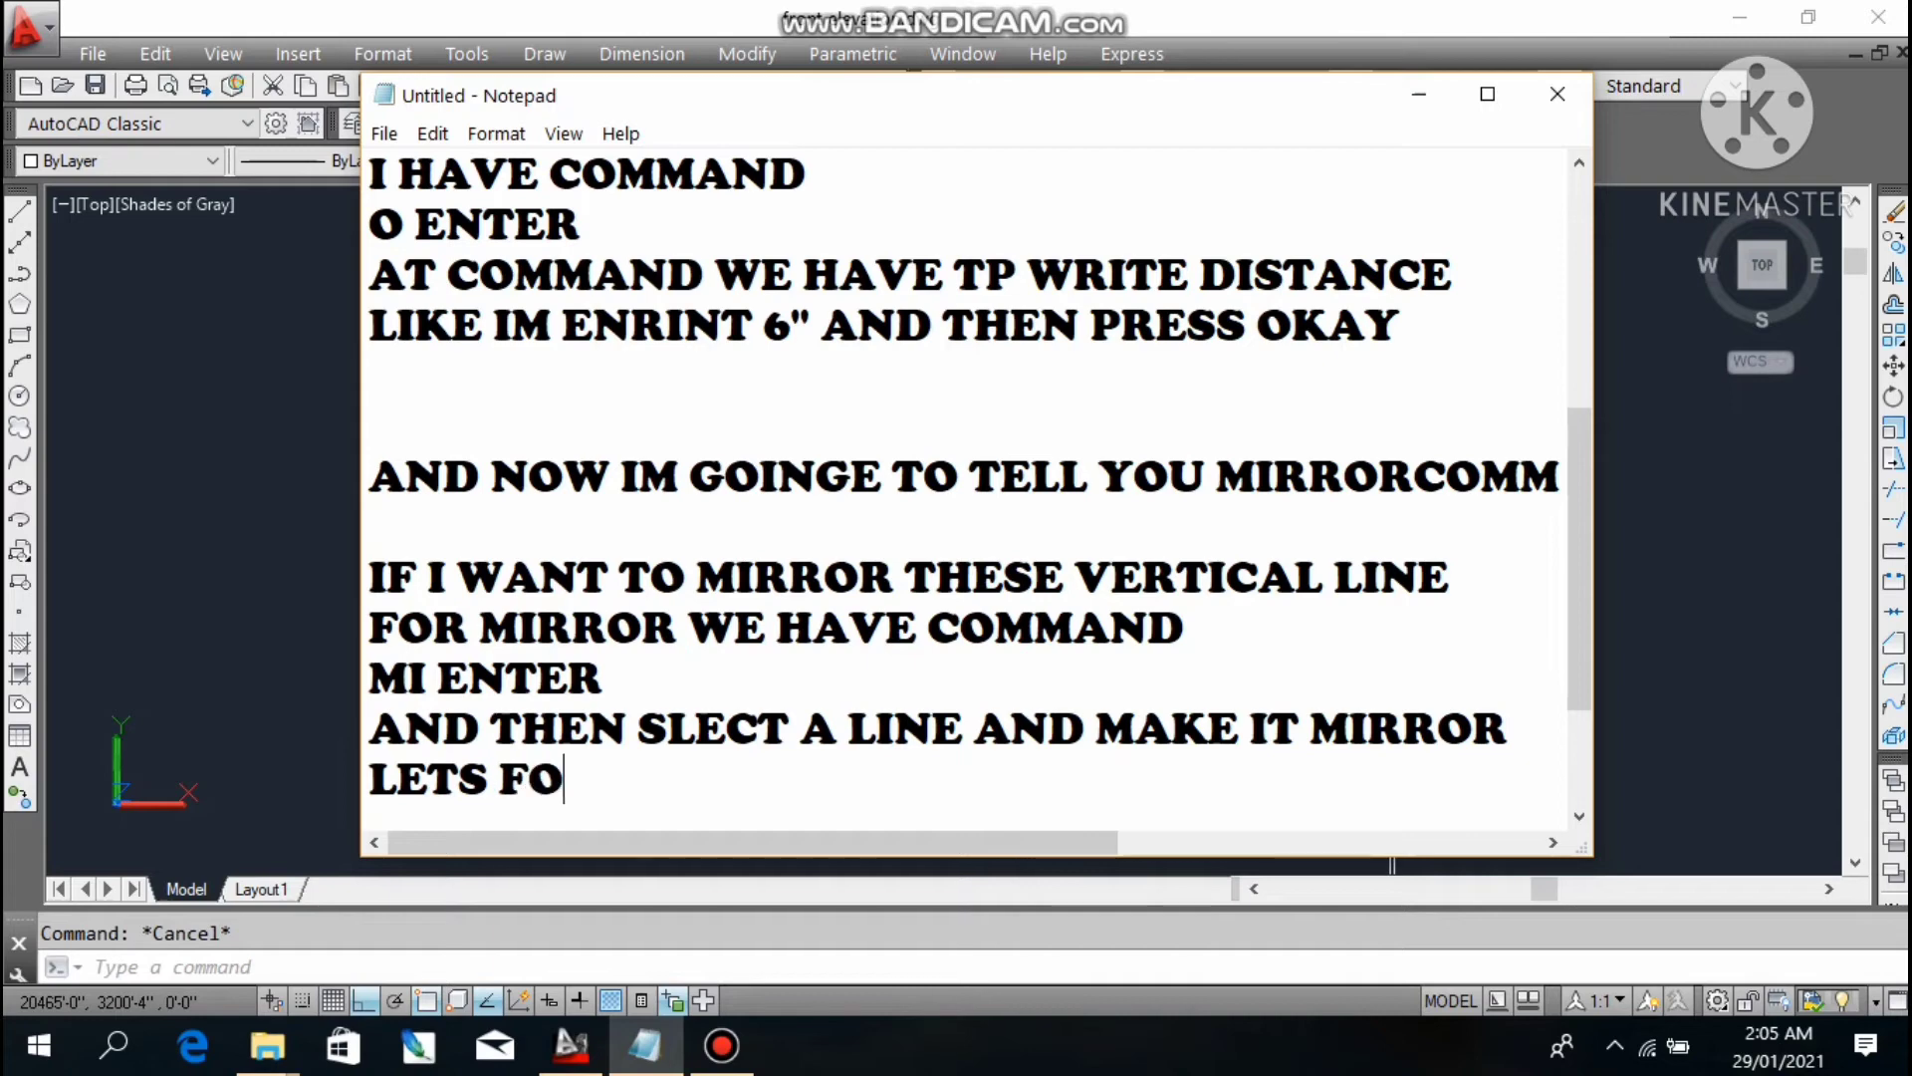
key(BackSpace)
key(BackSpace)
text(LLO)
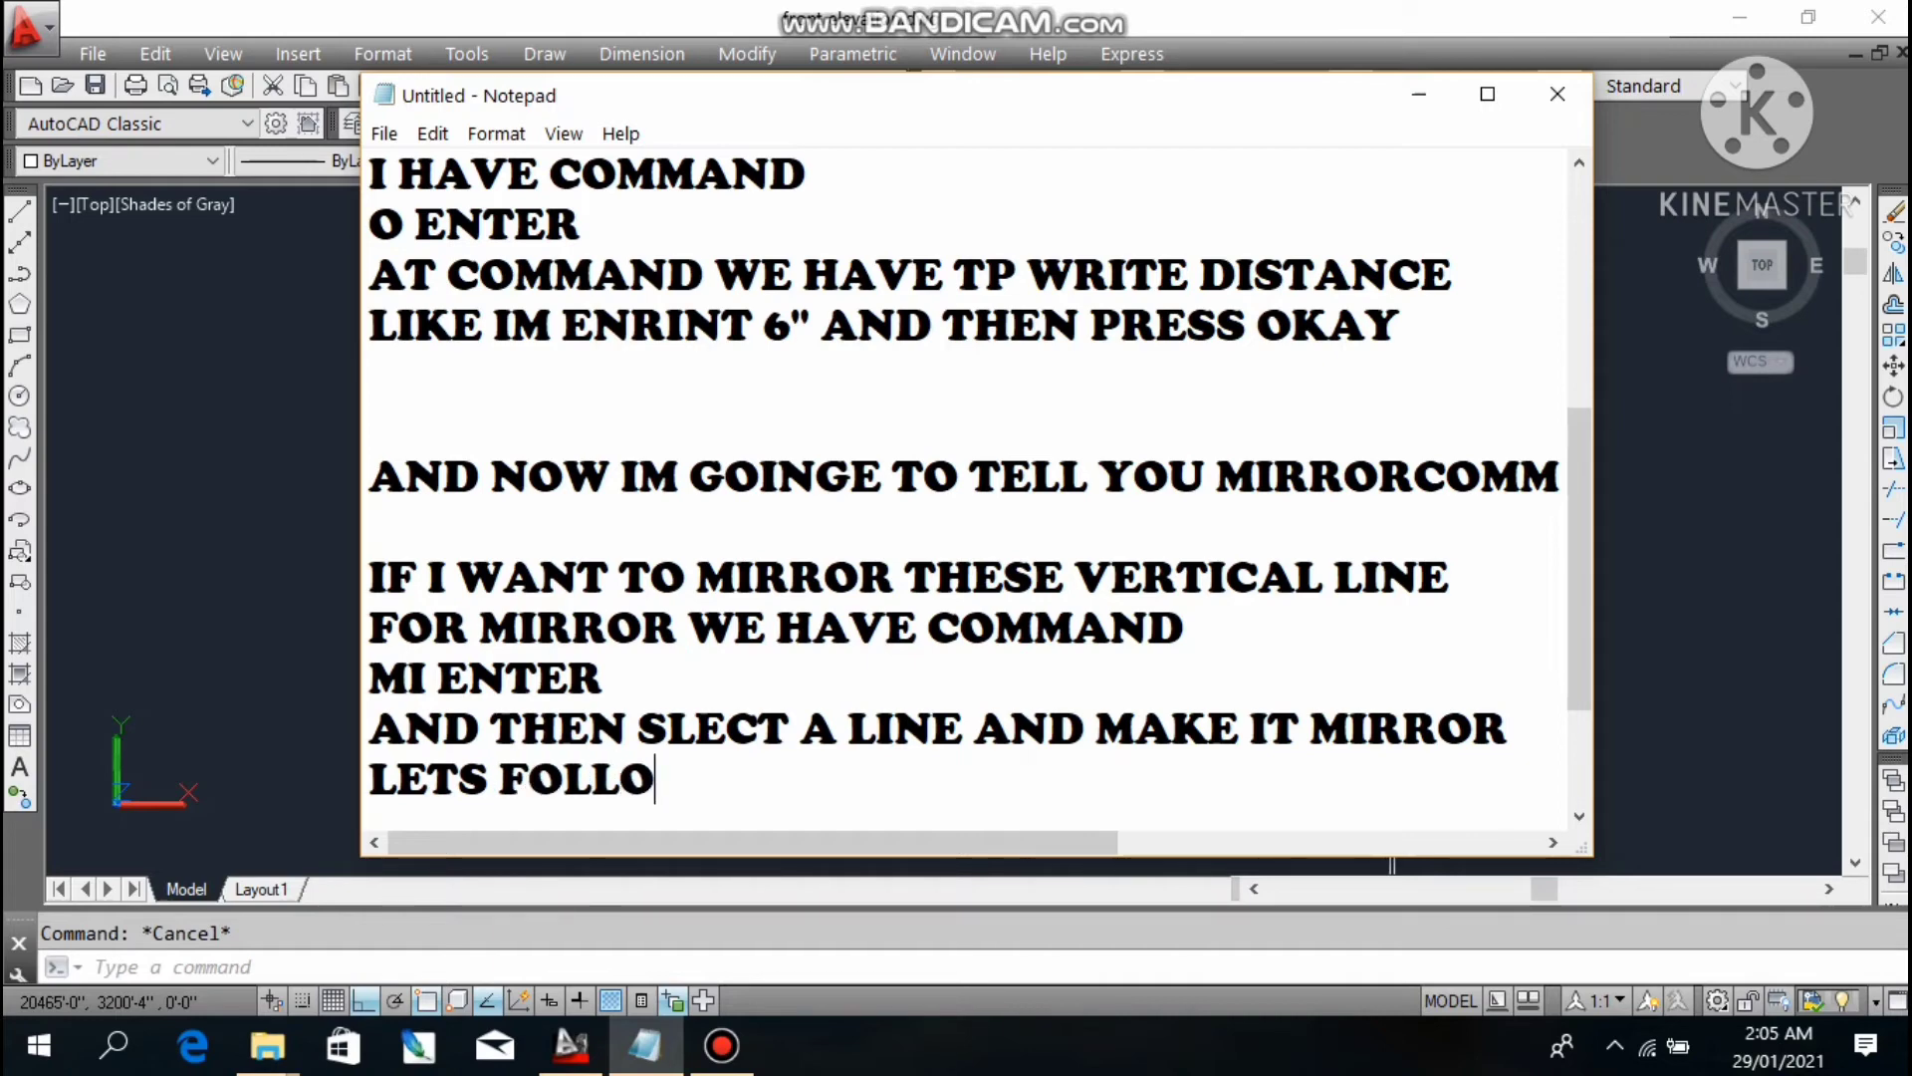
text(W)
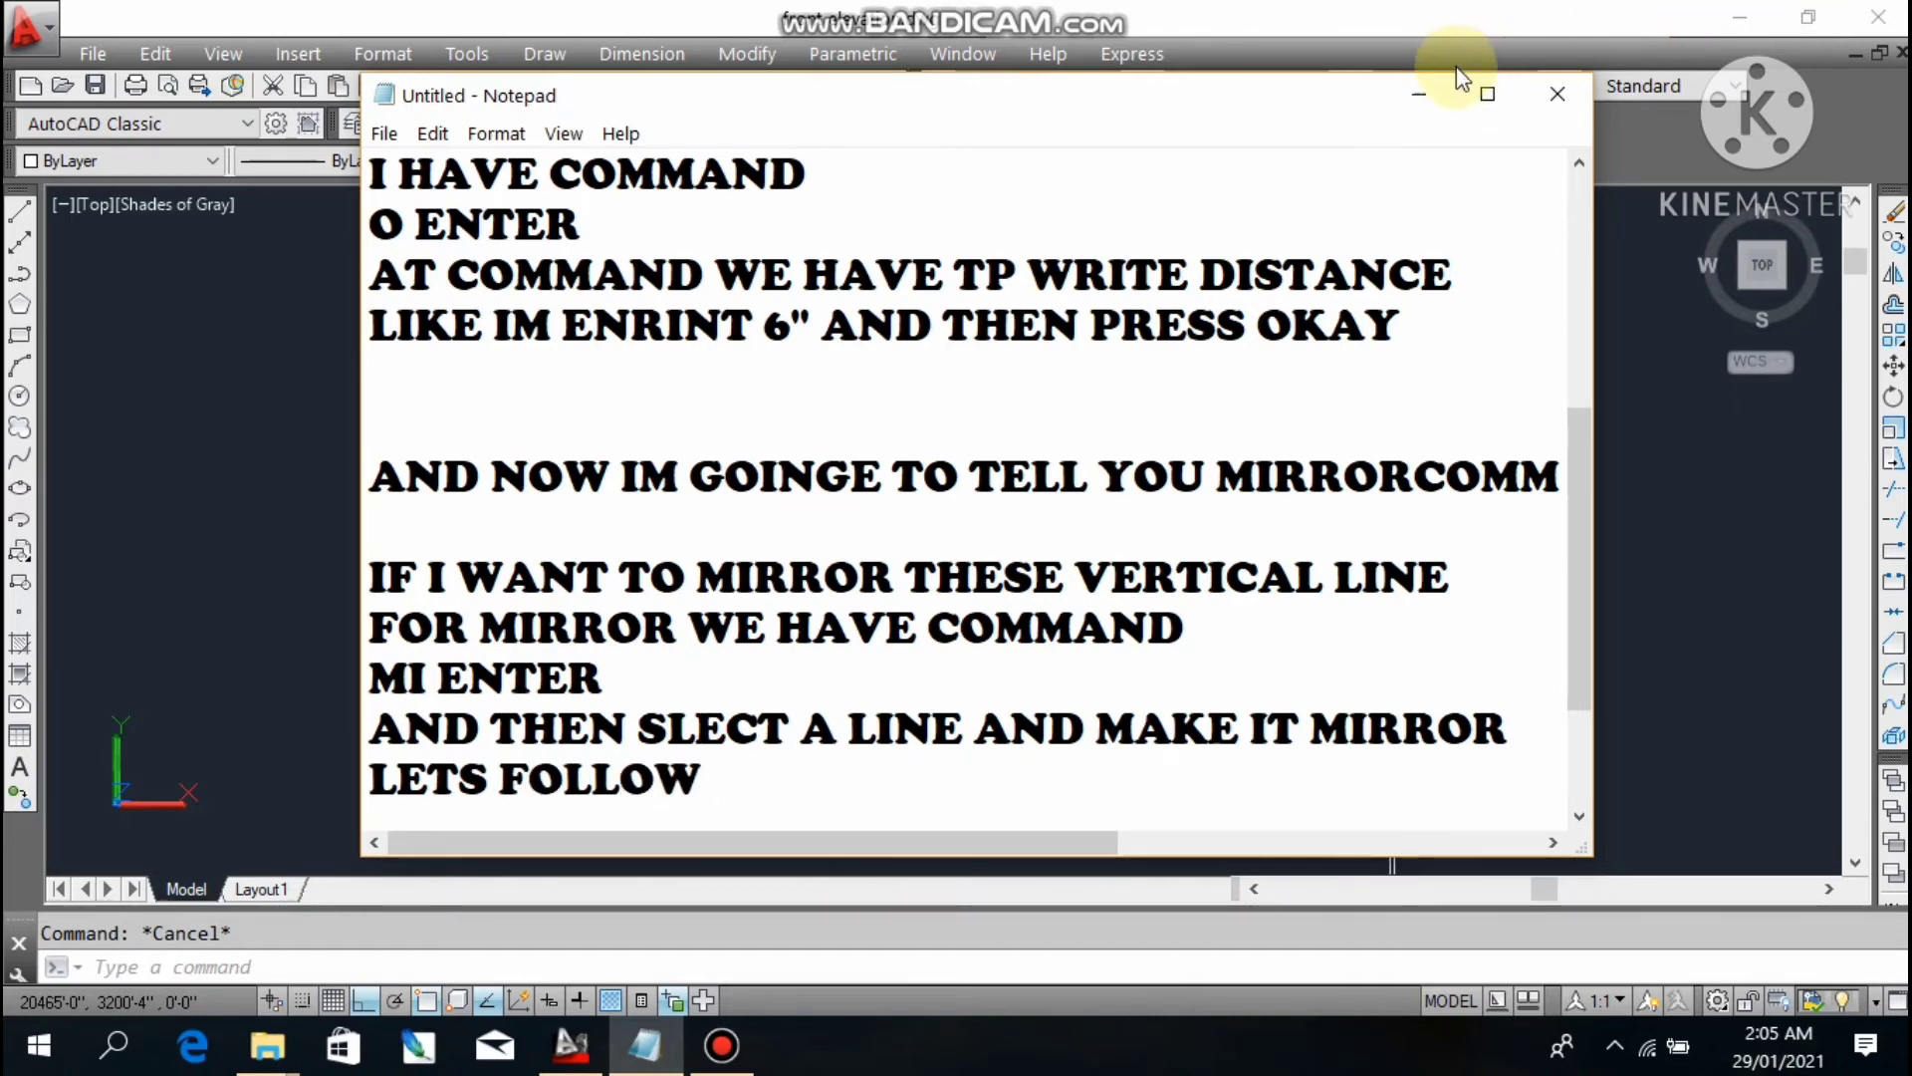
click(1419, 94)
scroll(986, 493, down, 2)
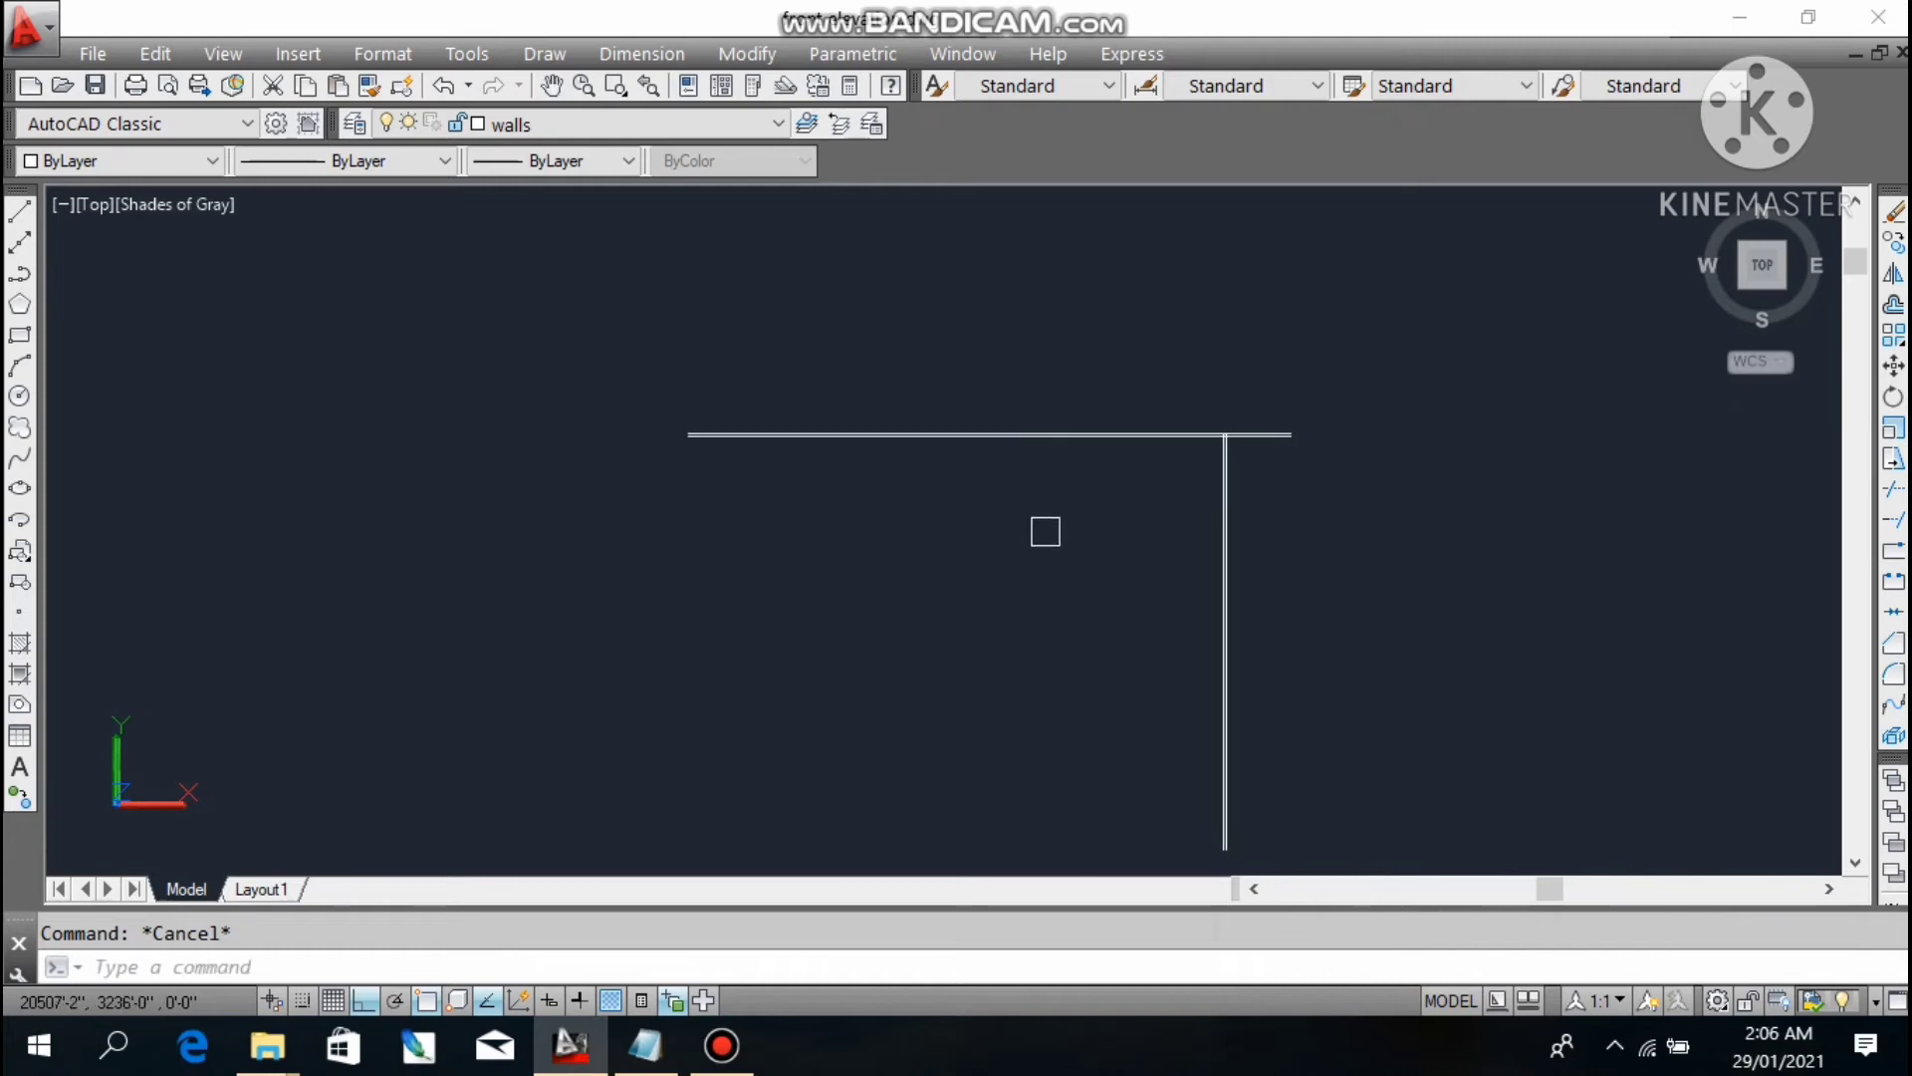
text(MI)
key(Return)
scroll(1166, 480, up, 2)
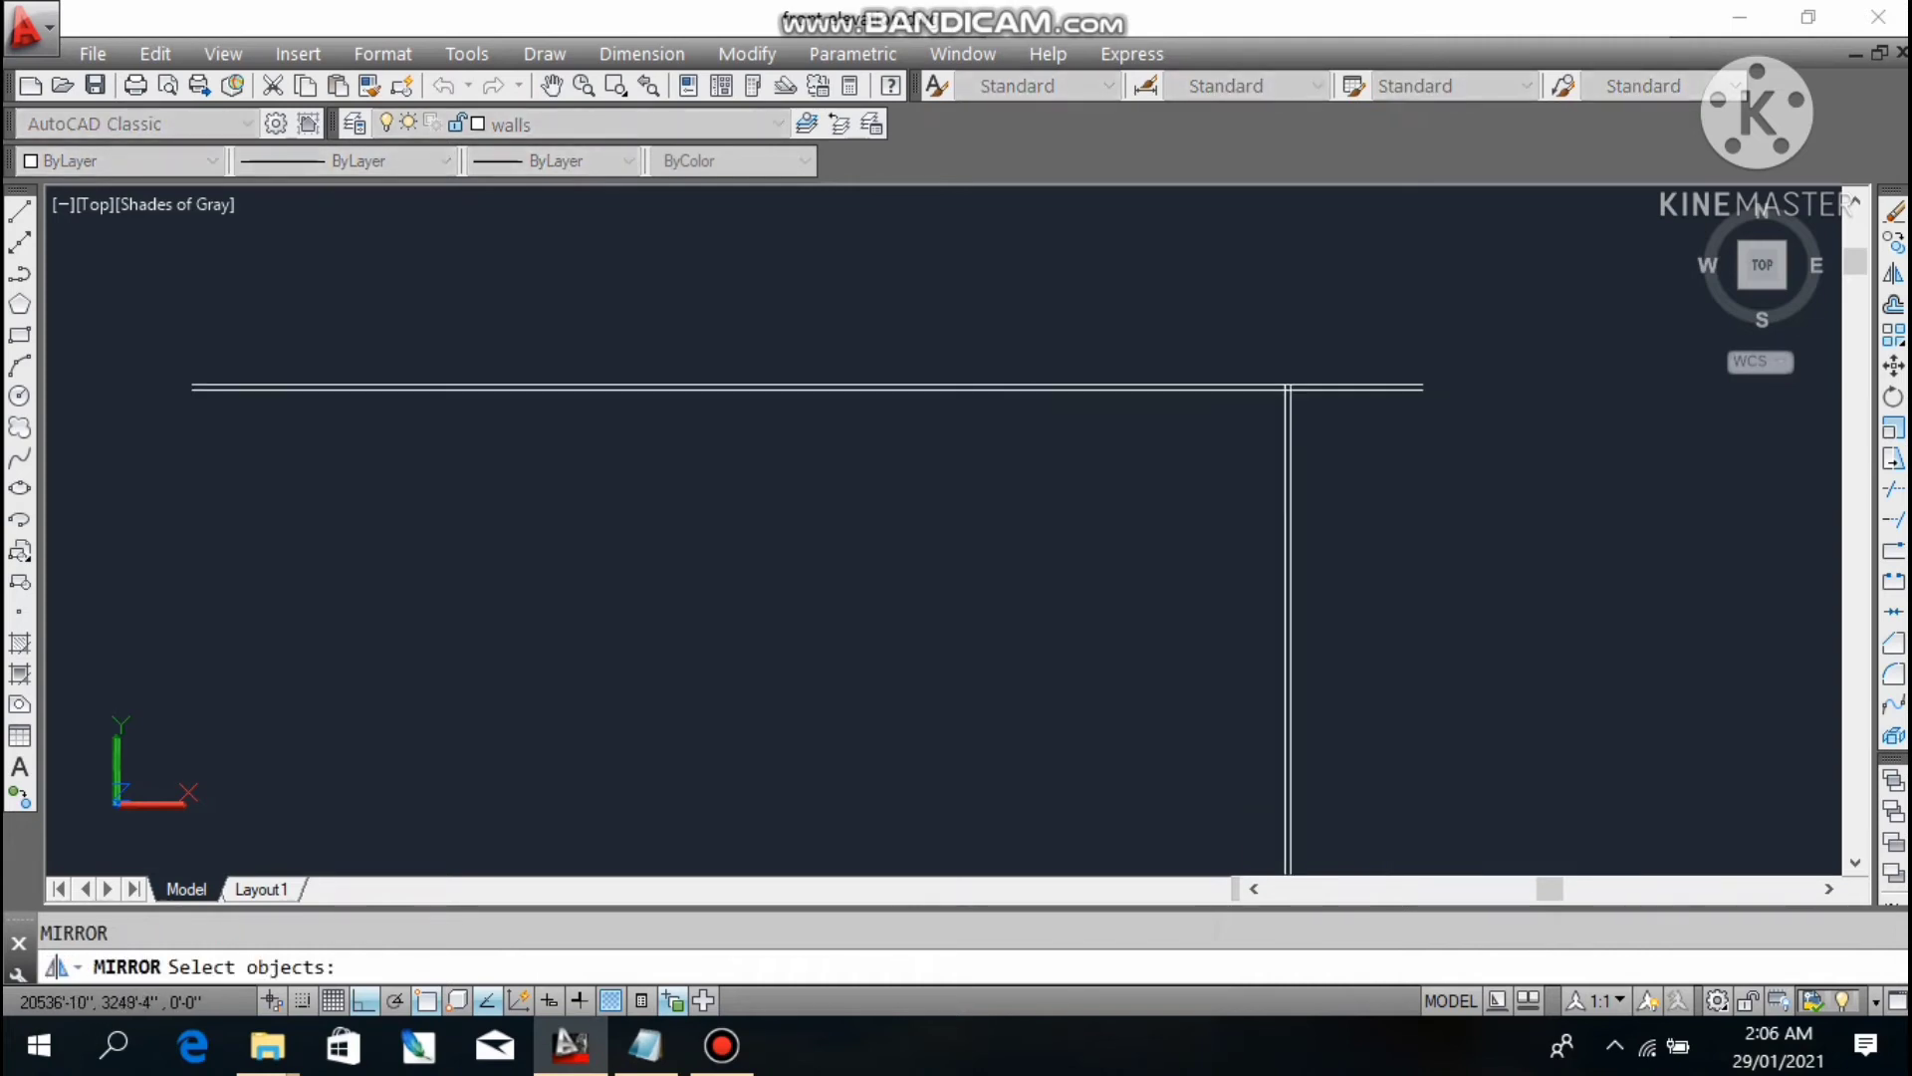
click(1280, 430)
scroll(1280, 430, down, 2)
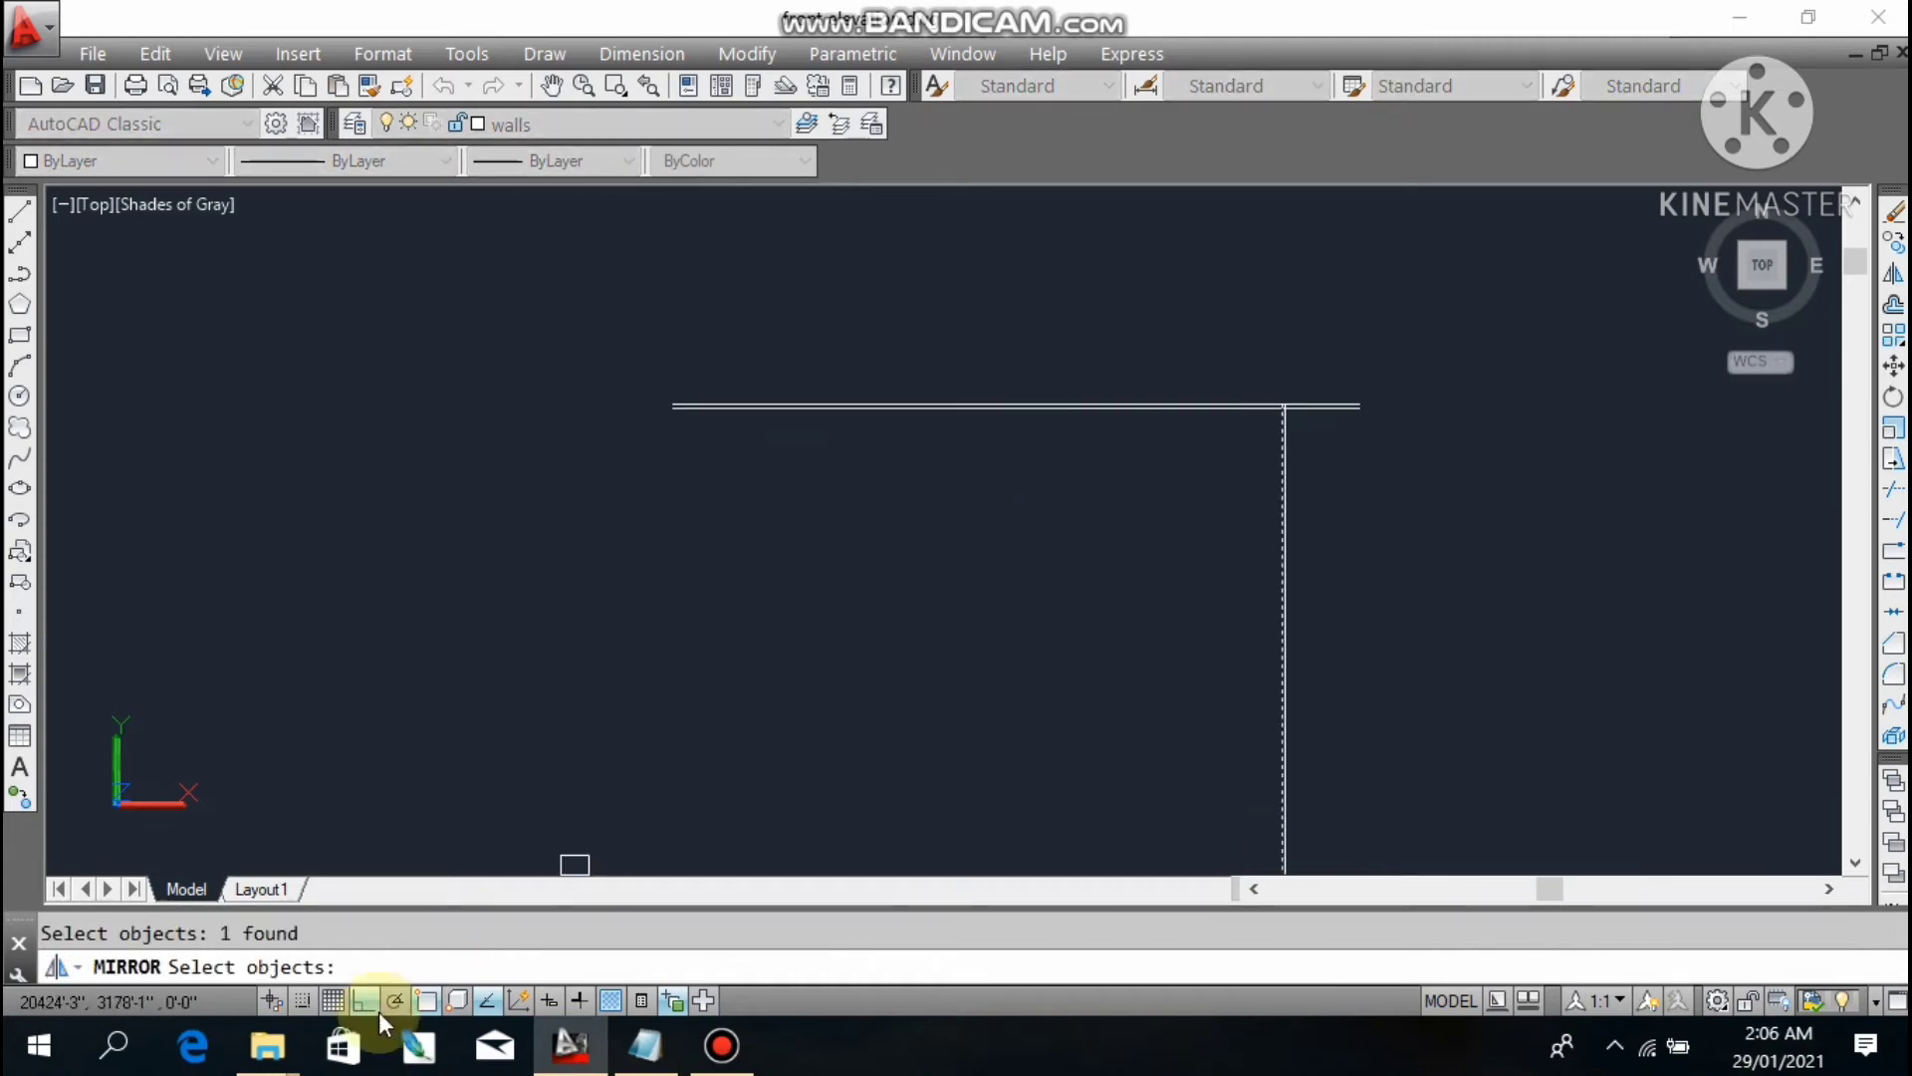
scroll(1107, 421, down, 2)
scroll(1204, 414, up, 2)
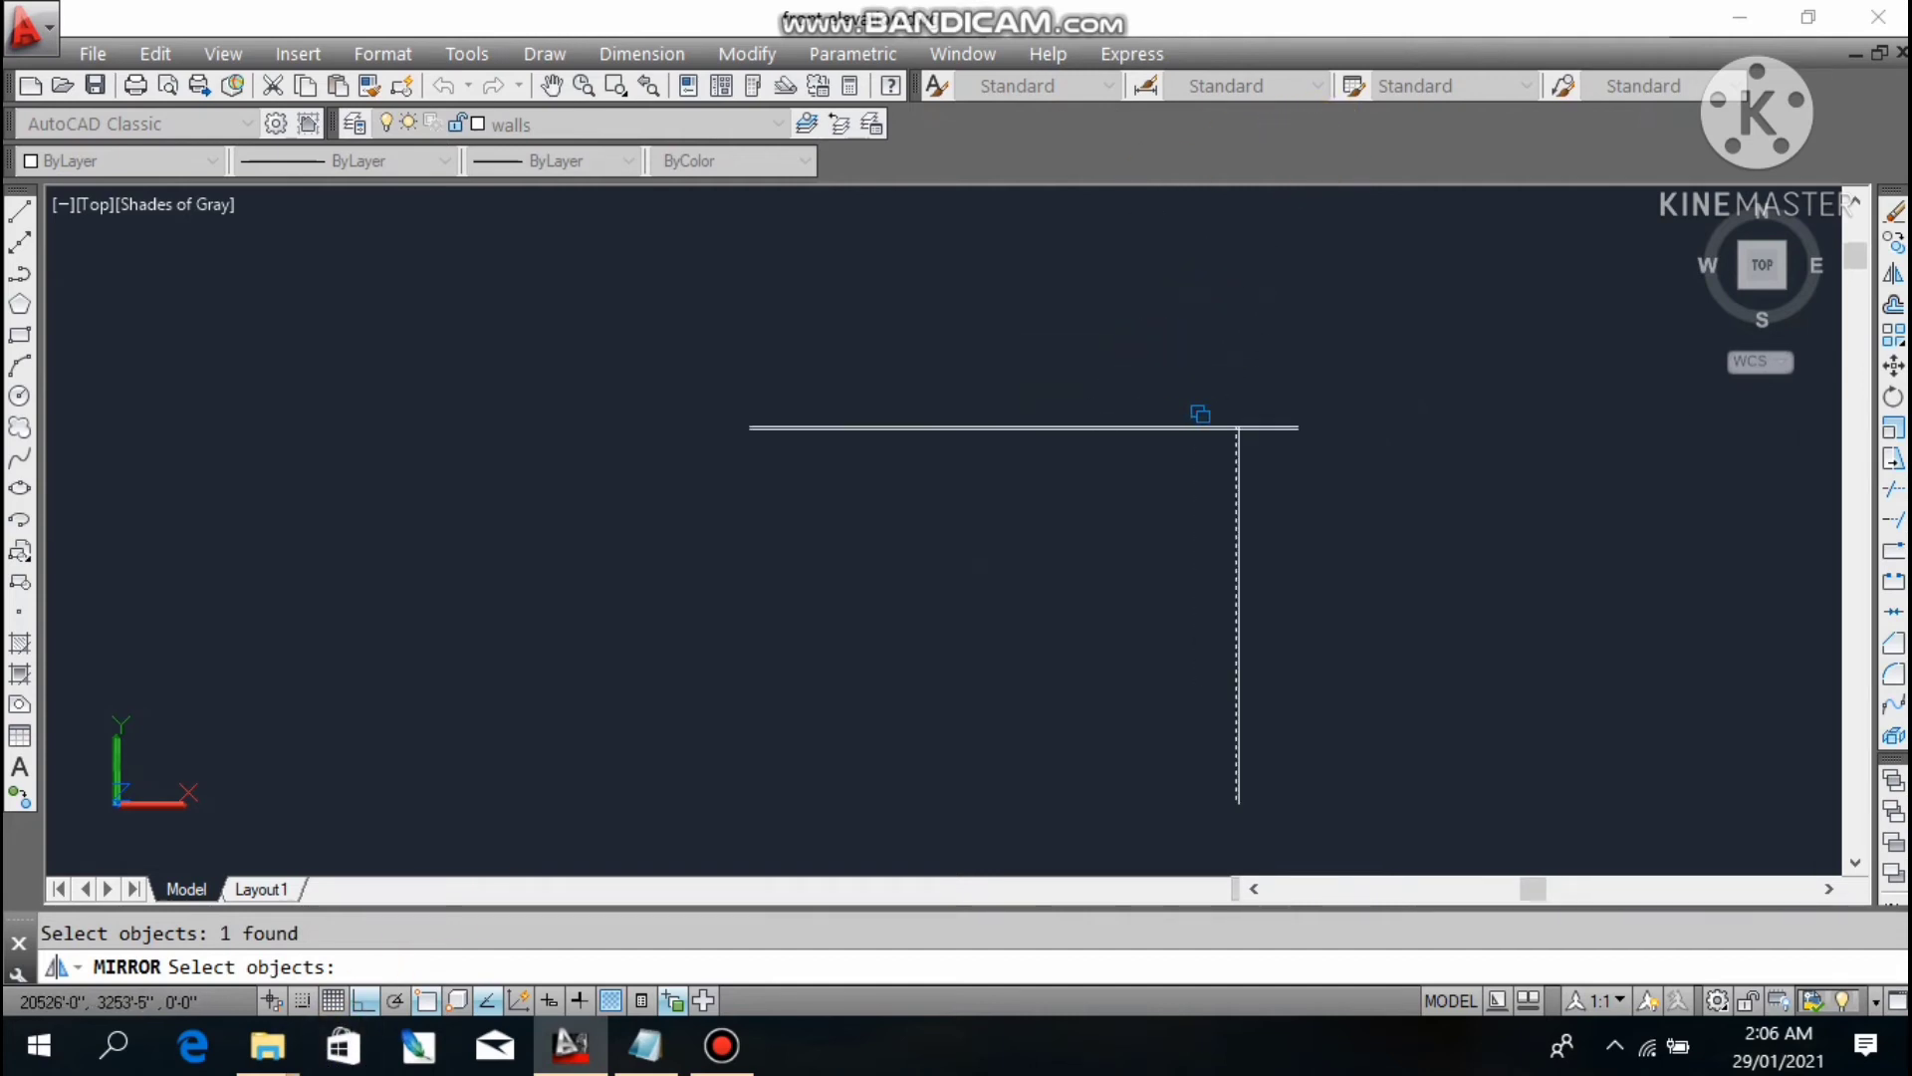
key(Escape)
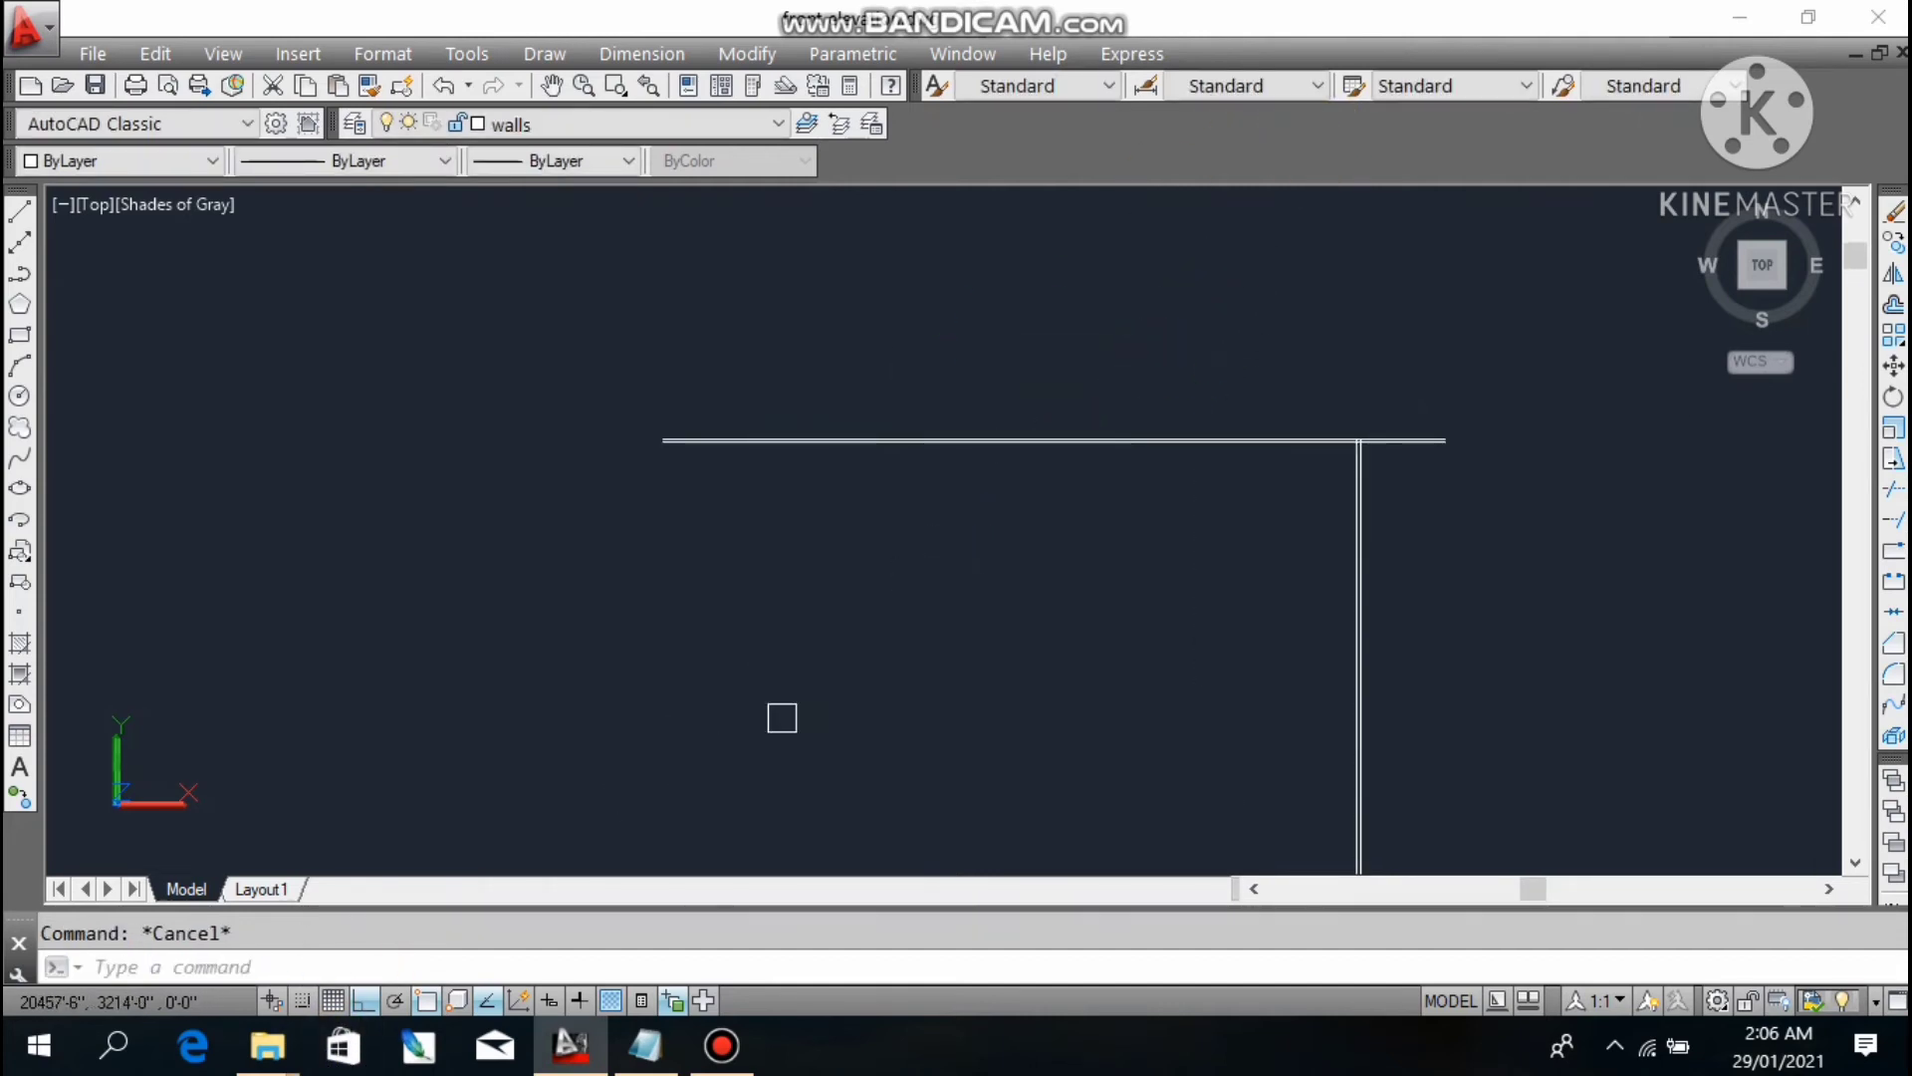
- Mirror the left line of the vertical pair upward across a horizontal mirror line with Ortho on, keeping the source line
middle_drag(780, 713, 712, 725)
text(MI)
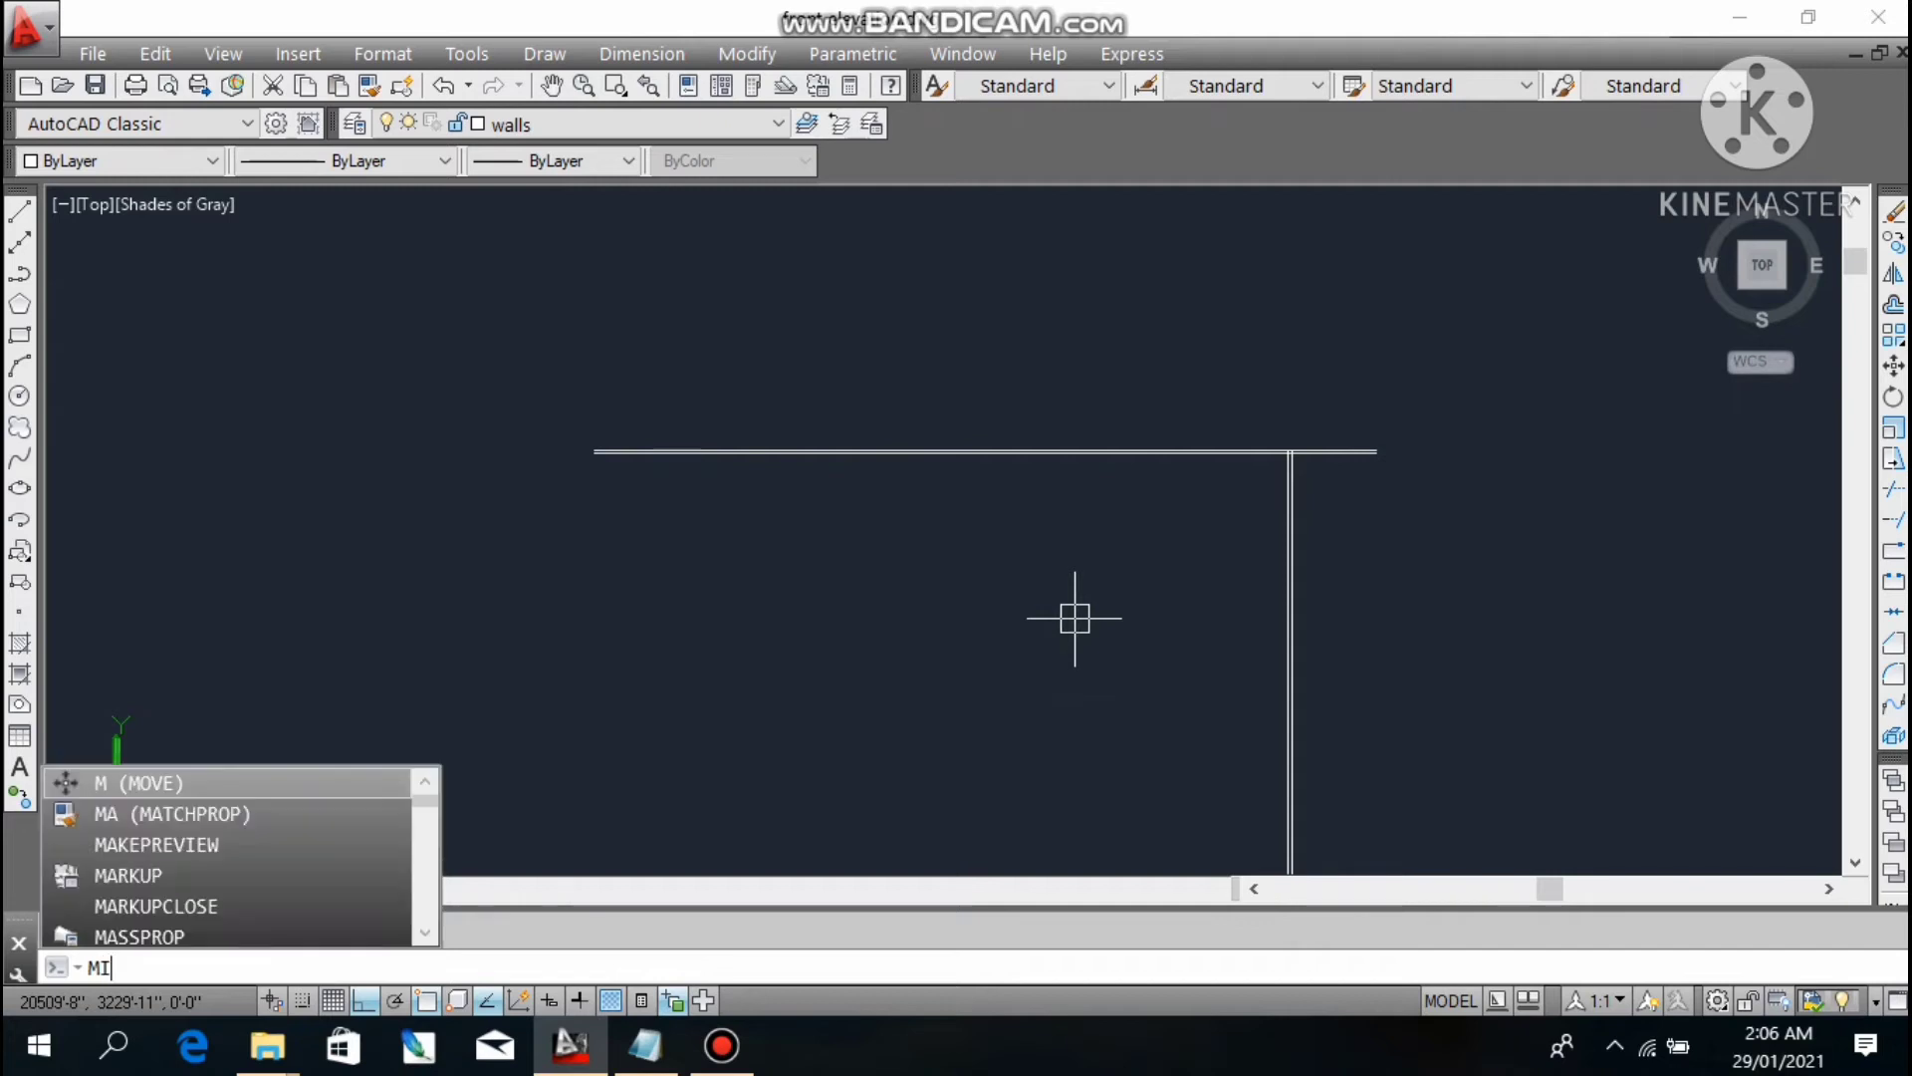
key(Return)
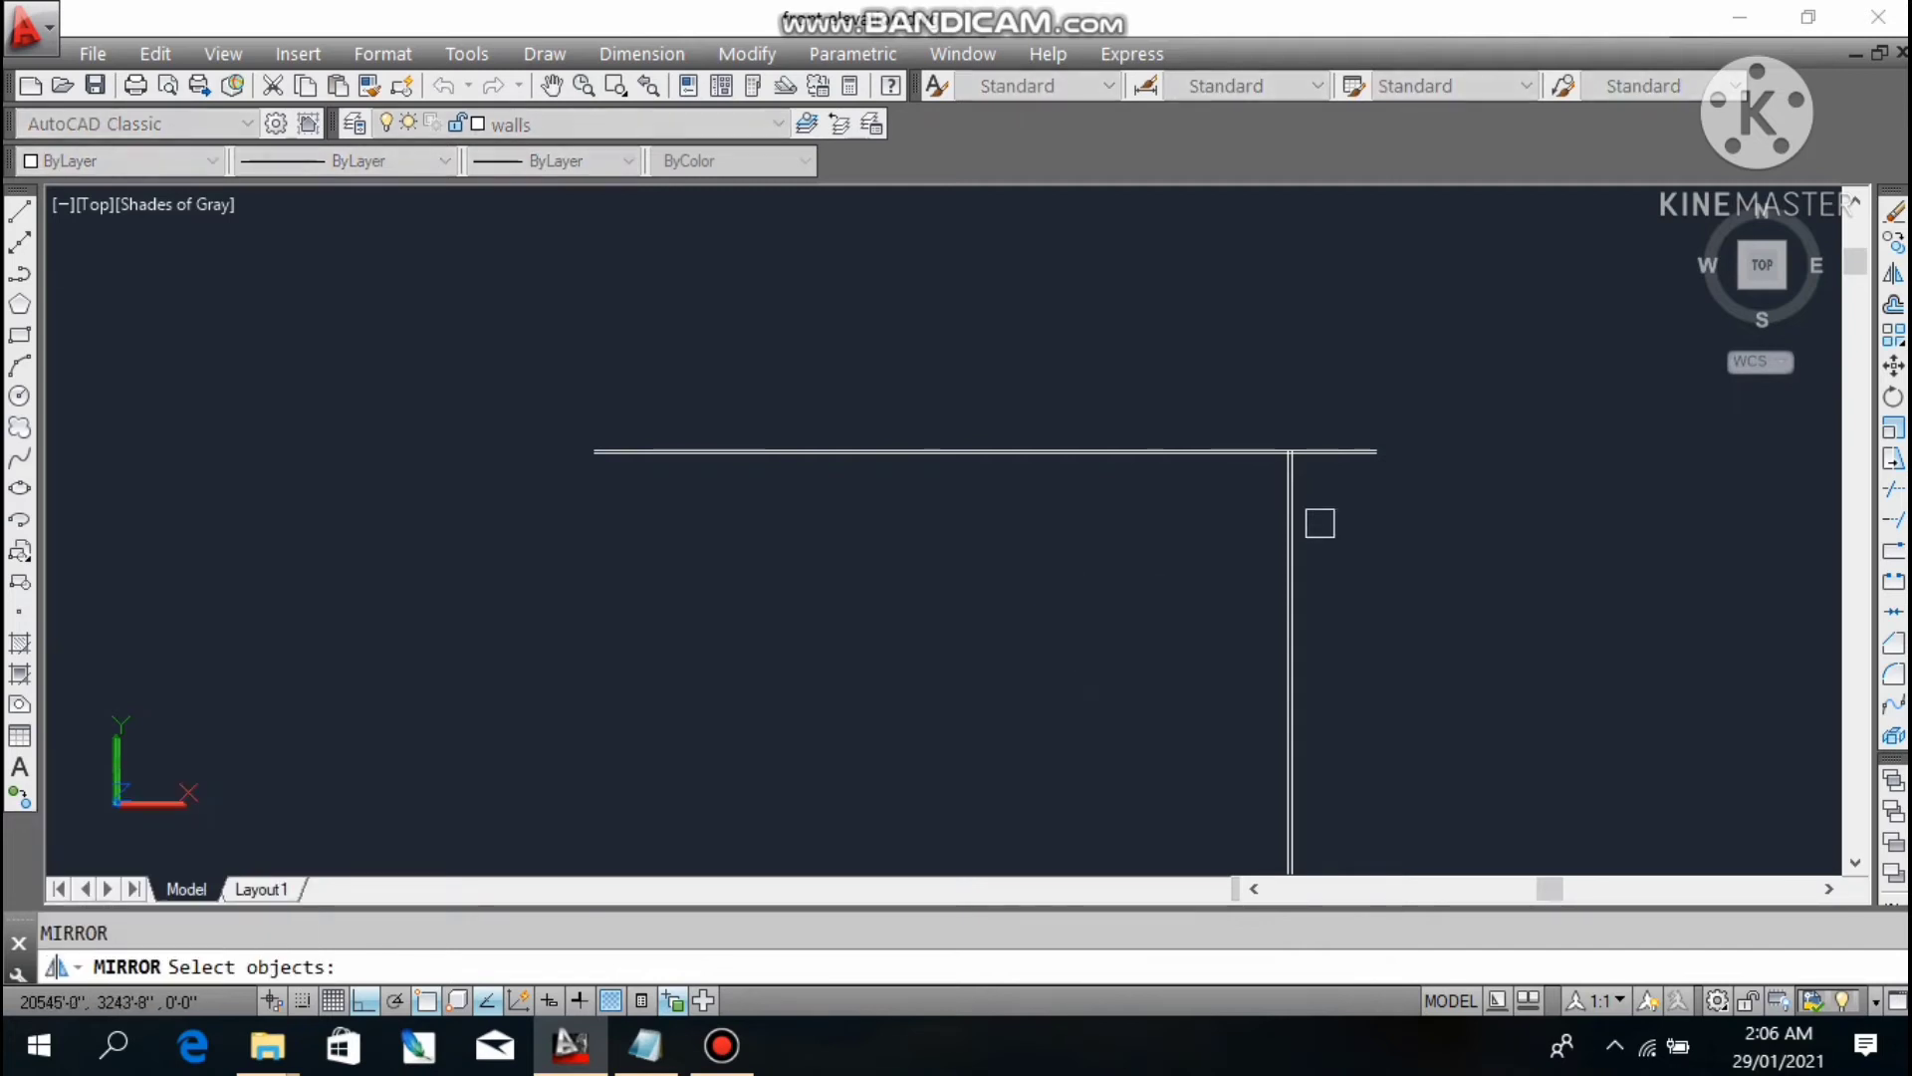
scroll(1304, 521, down, 2)
click(1287, 498)
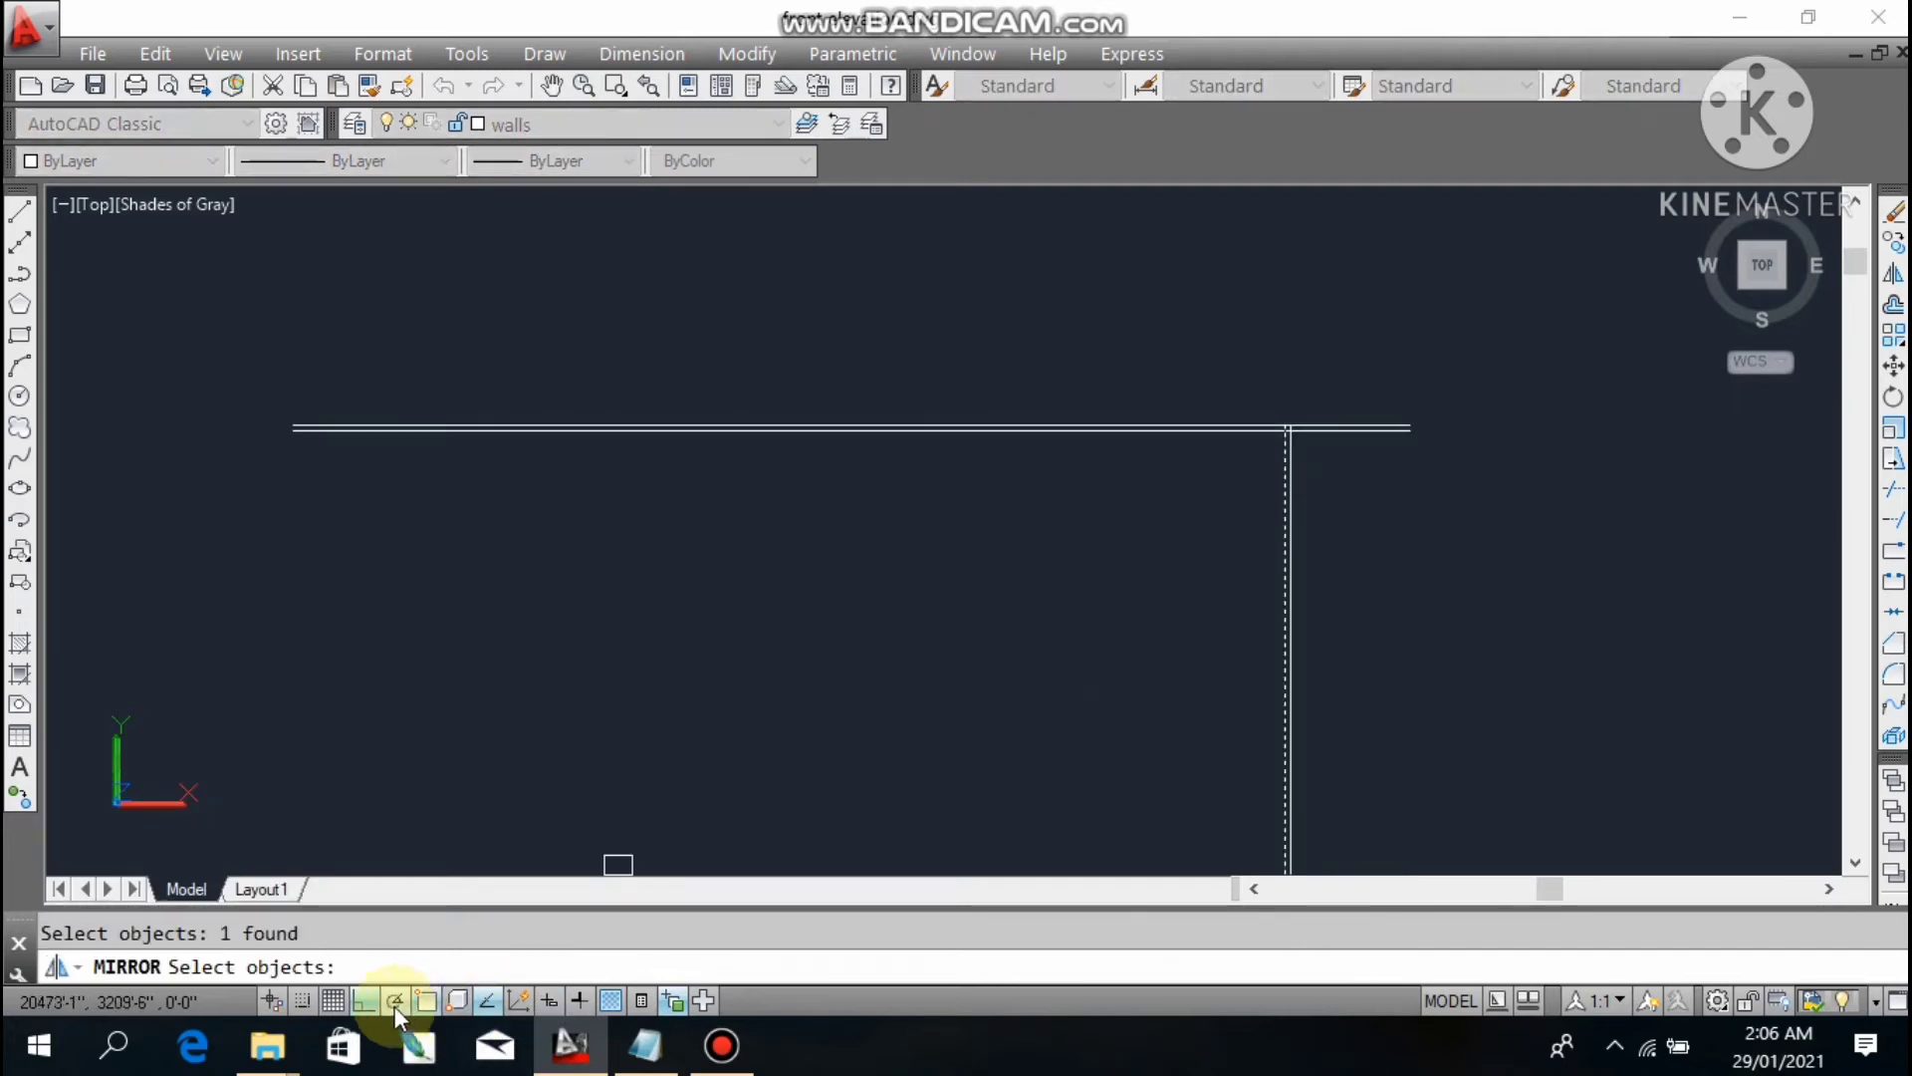
click(364, 1001)
scroll(917, 505, down, 2)
key(Return)
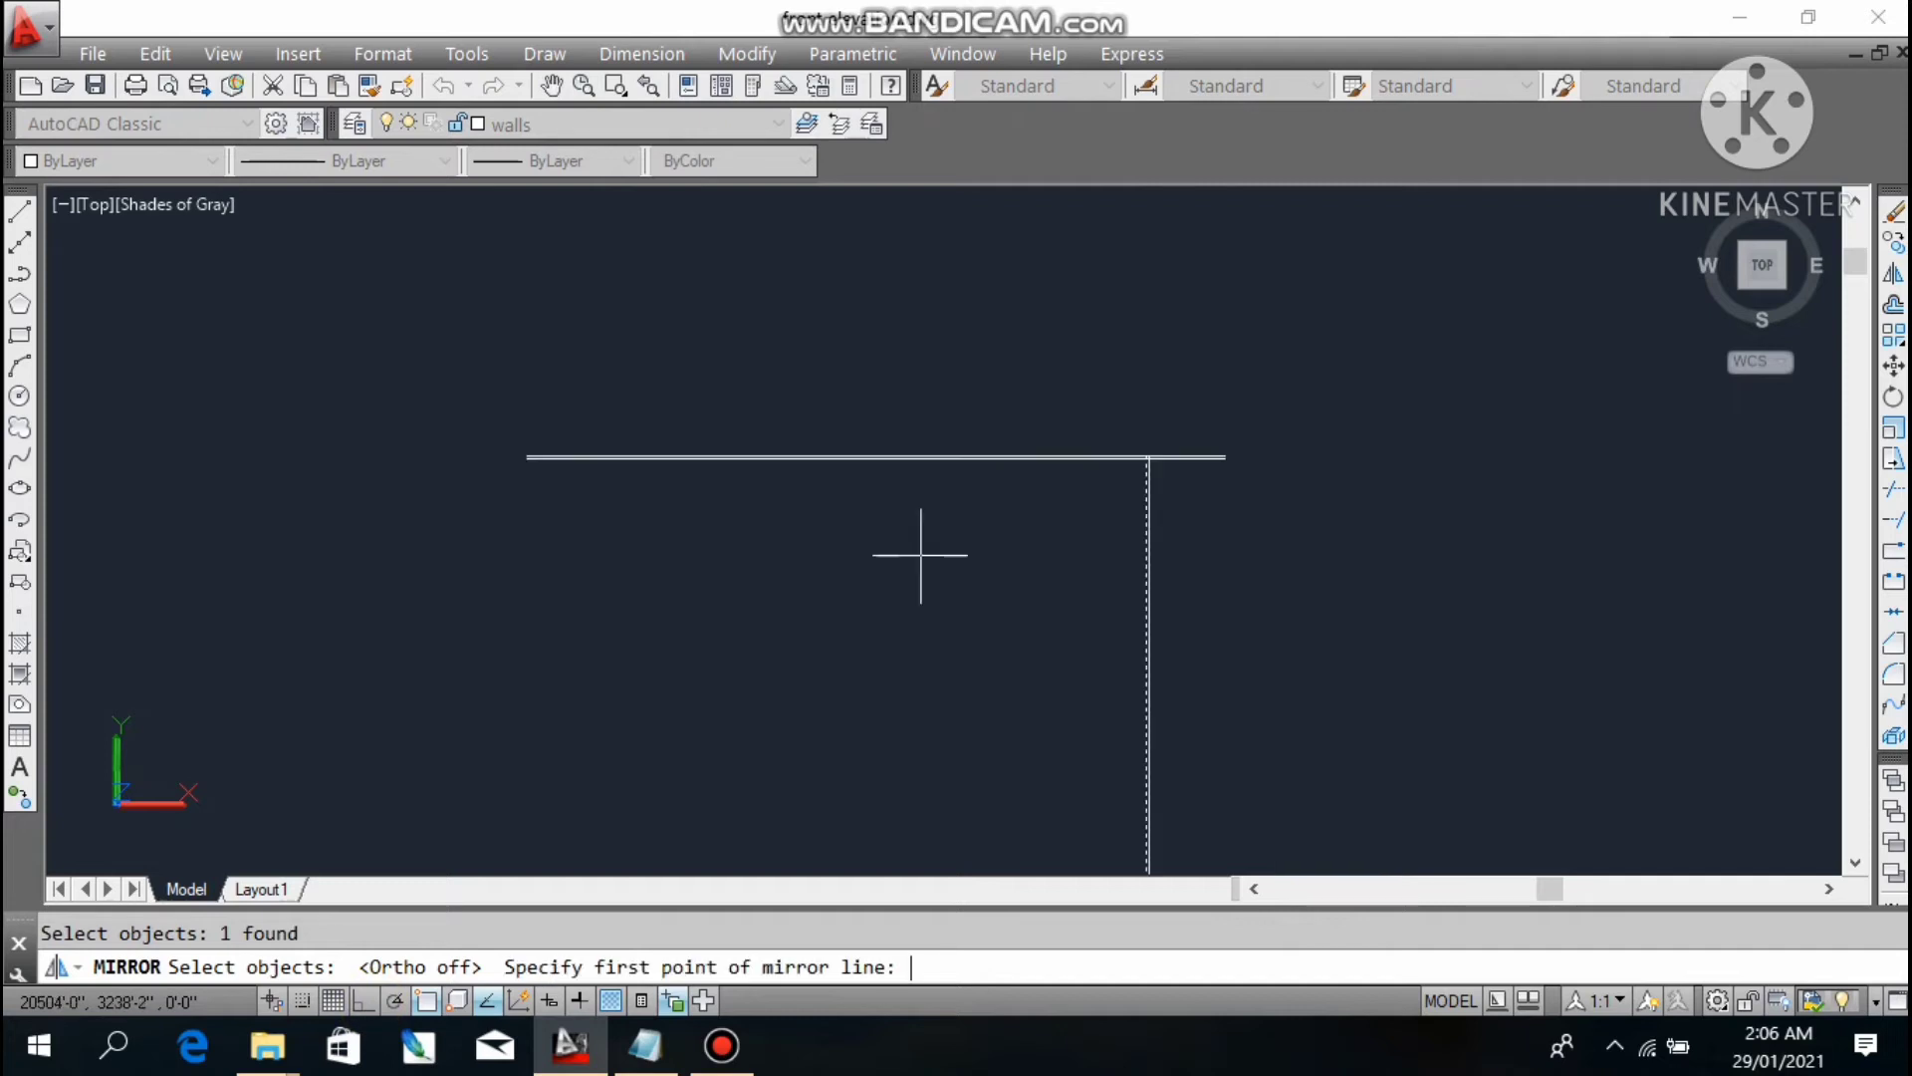
key(Return)
click(1101, 544)
scroll(1128, 570, down, 1)
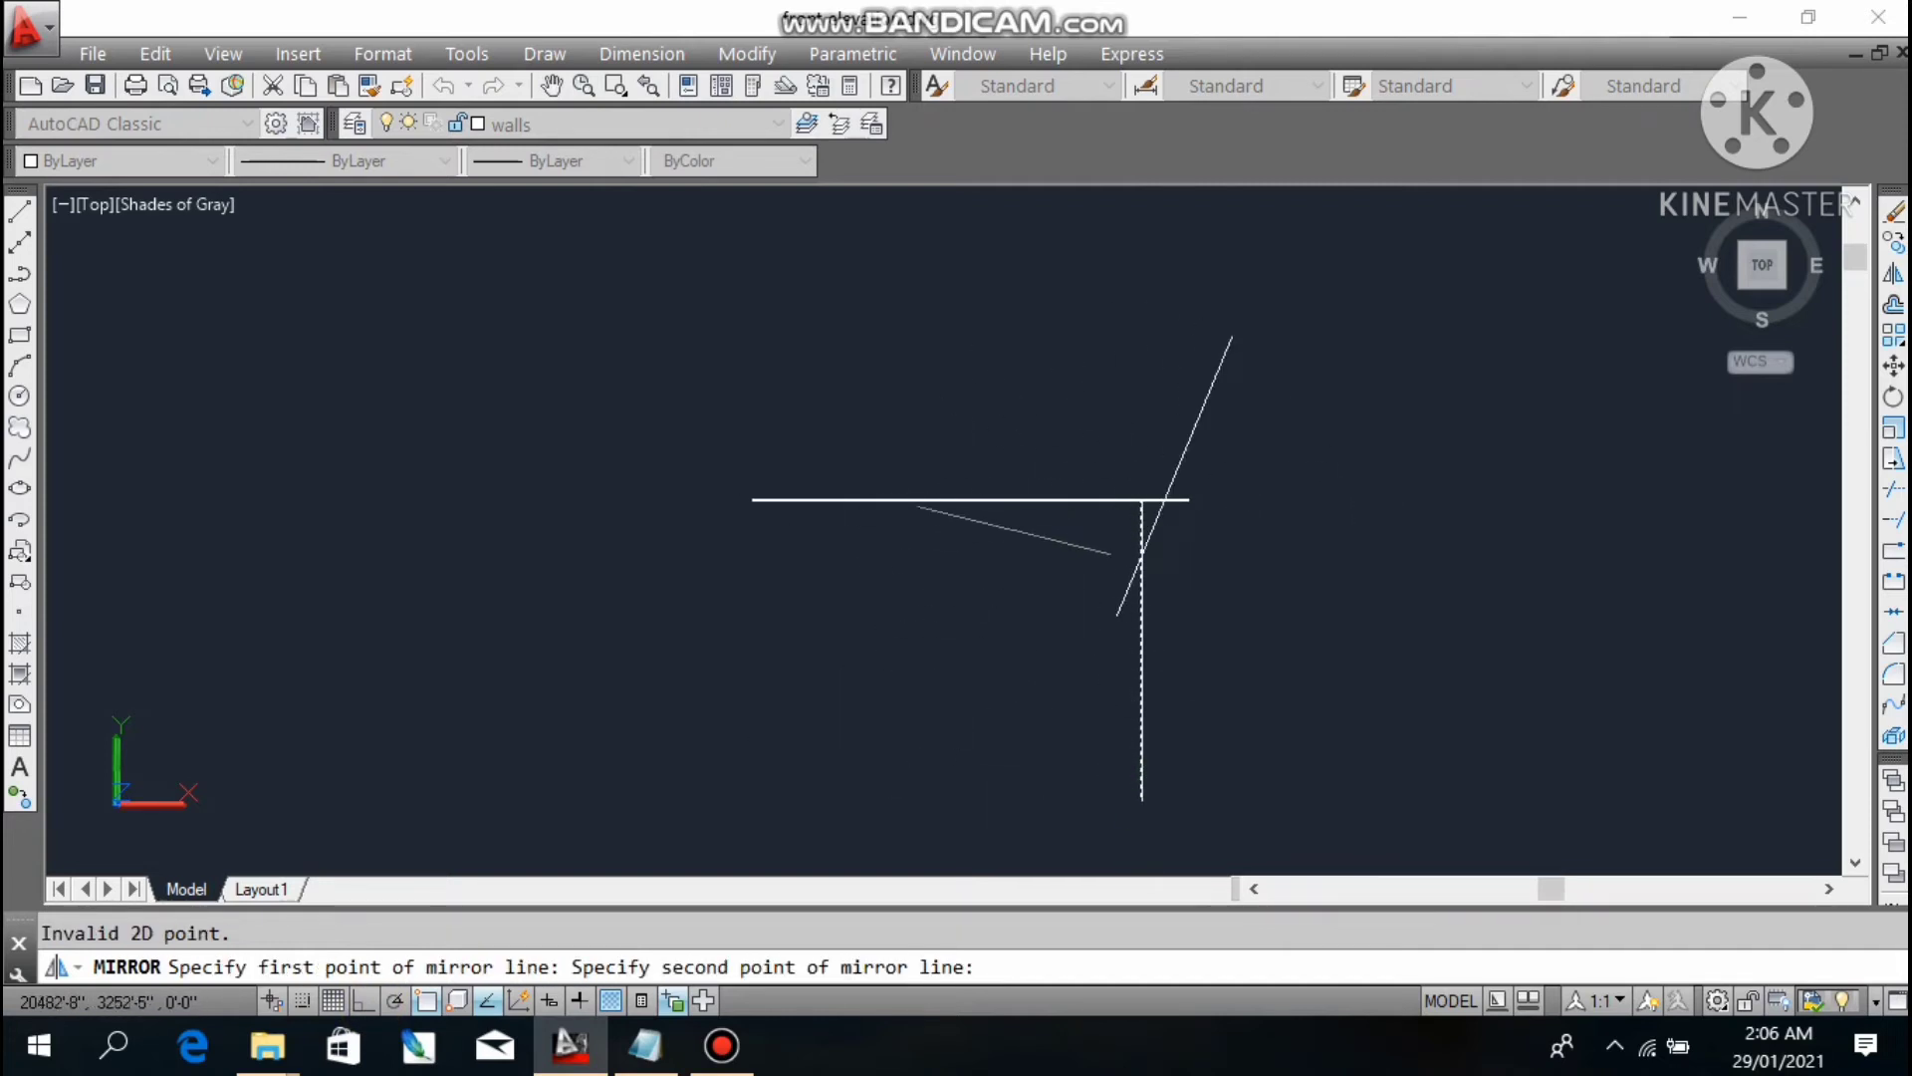
click(364, 992)
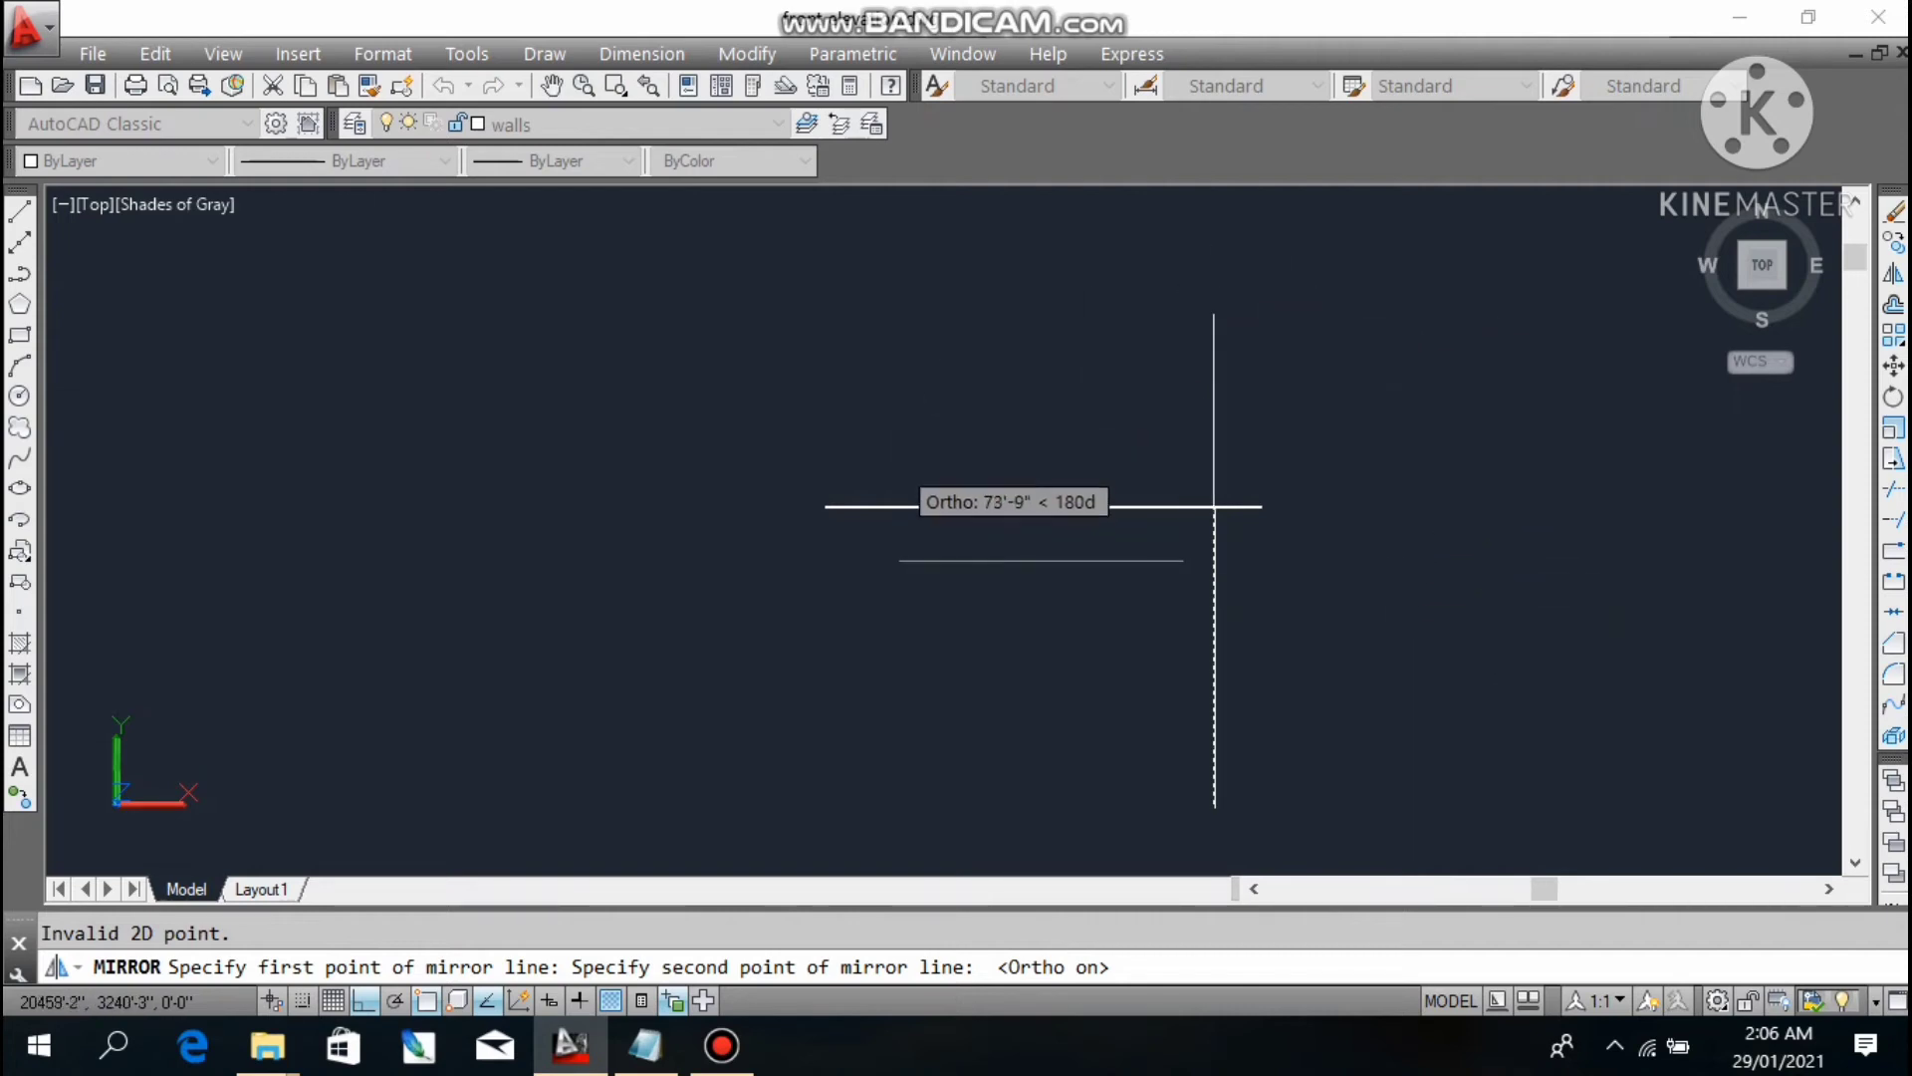
click(1340, 546)
key(Return)
scroll(1110, 431, down, 2)
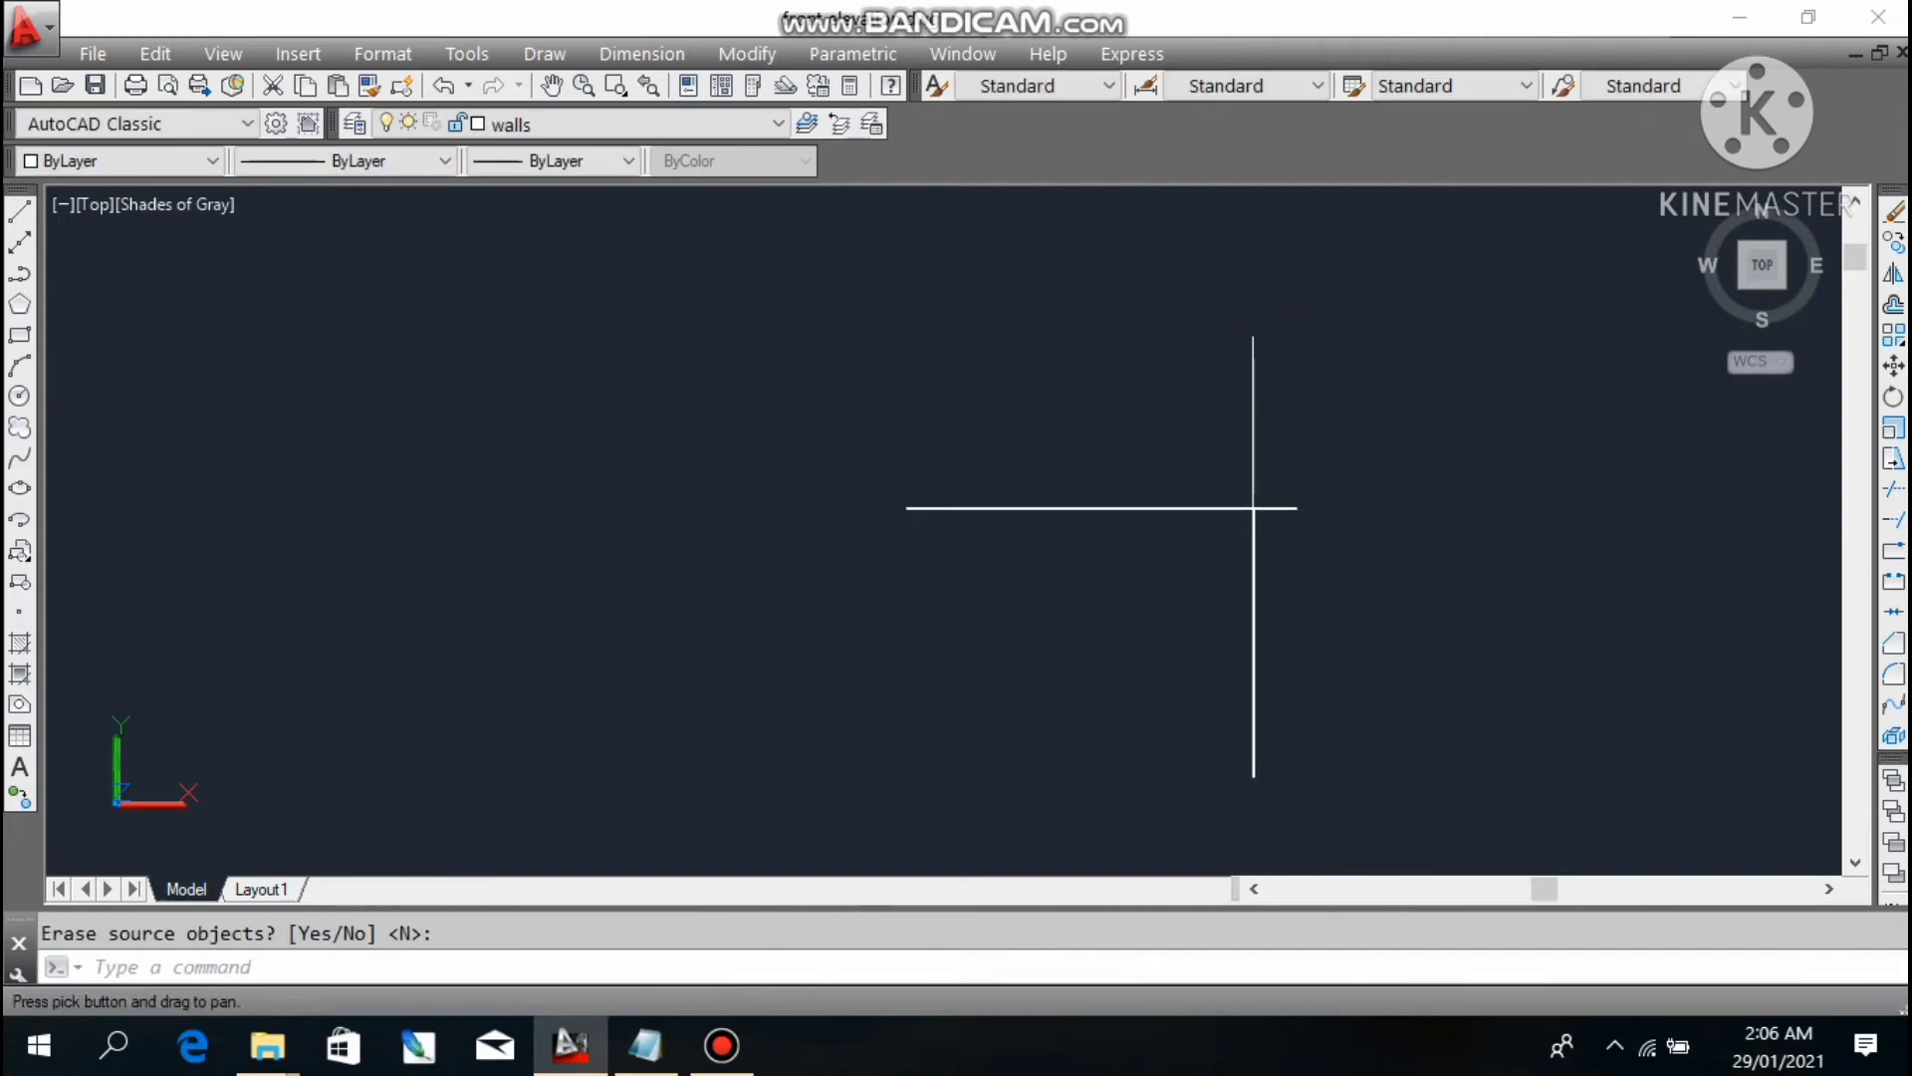
- Erase the mirrored vertical line above the horizontal lines
scroll(1140, 479, up, 4)
middle_drag(1315, 481, 1134, 550)
scroll(1135, 550, up, 5)
scroll(995, 585, down, 9)
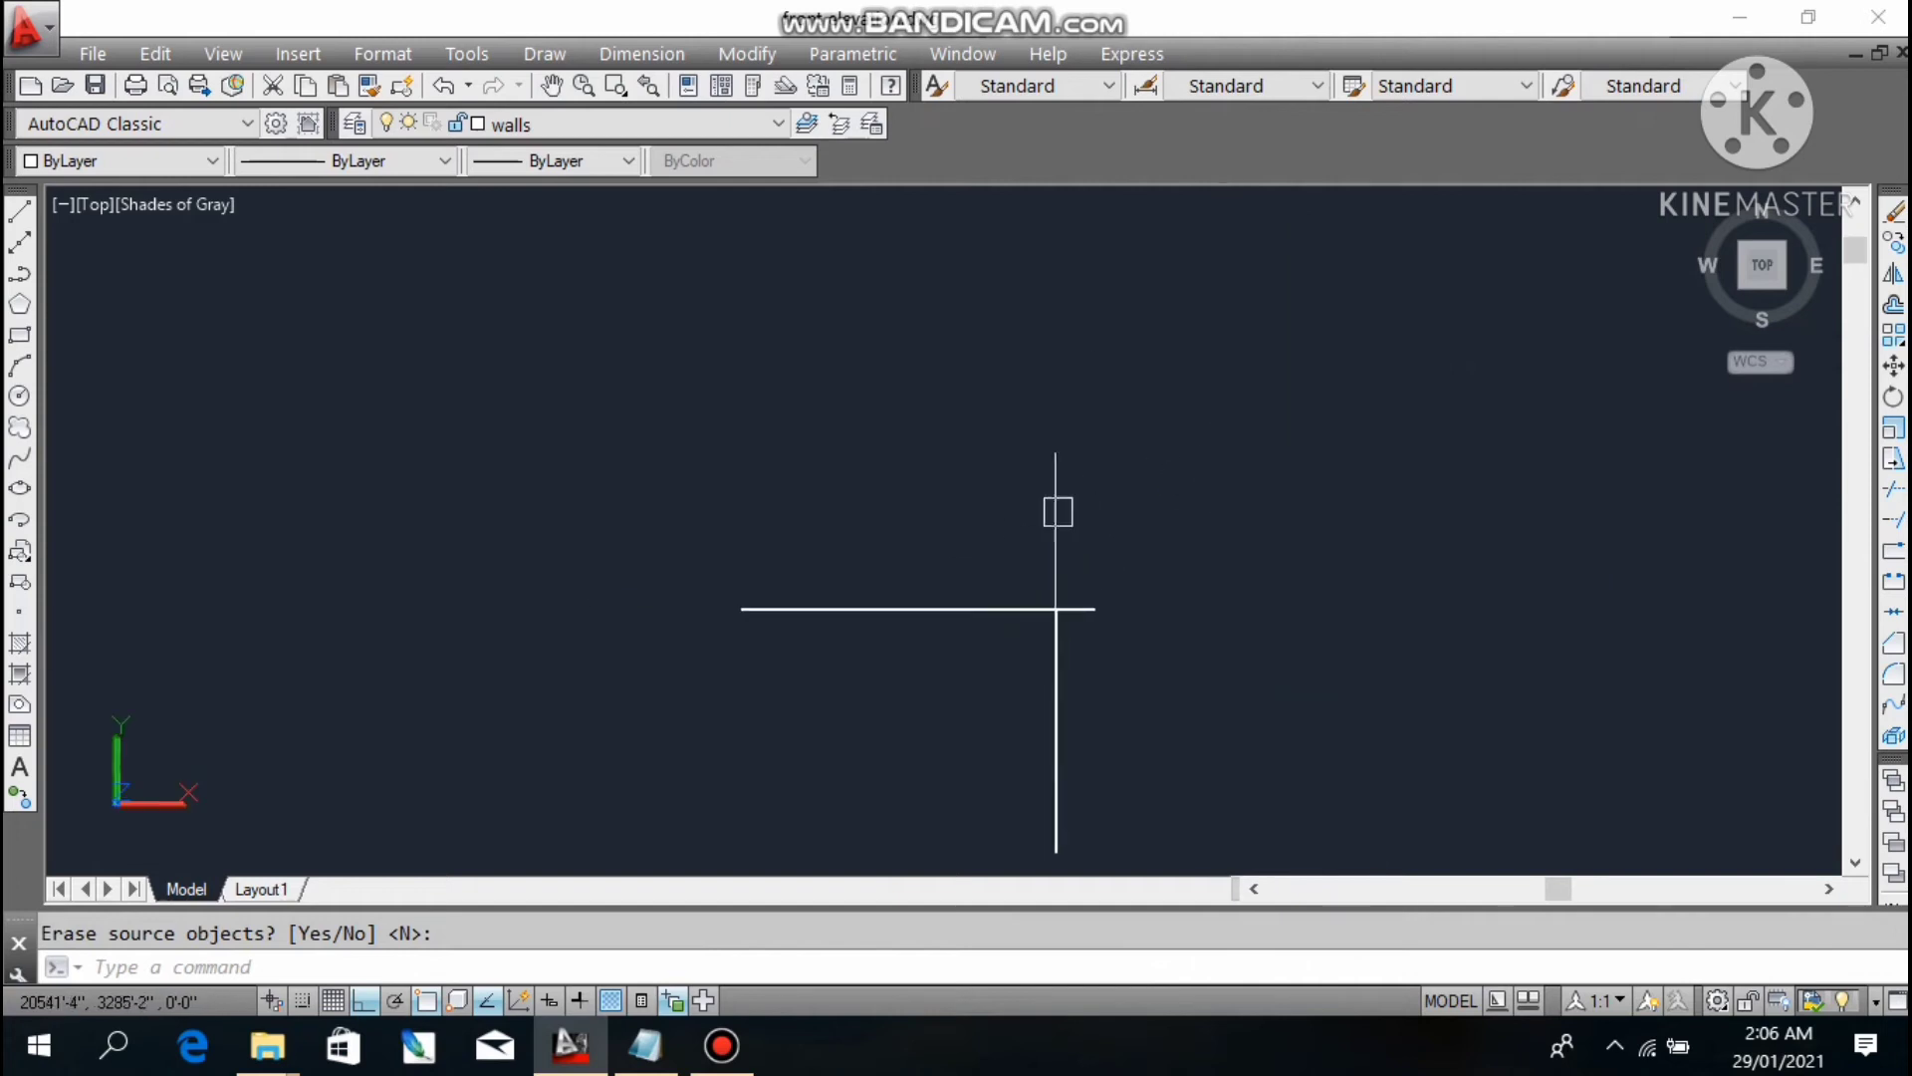
scroll(1044, 522, up, 4)
click(1117, 559)
click(1040, 506)
scroll(1084, 483, down, 2)
key(Escape)
scroll(1112, 581, up, 3)
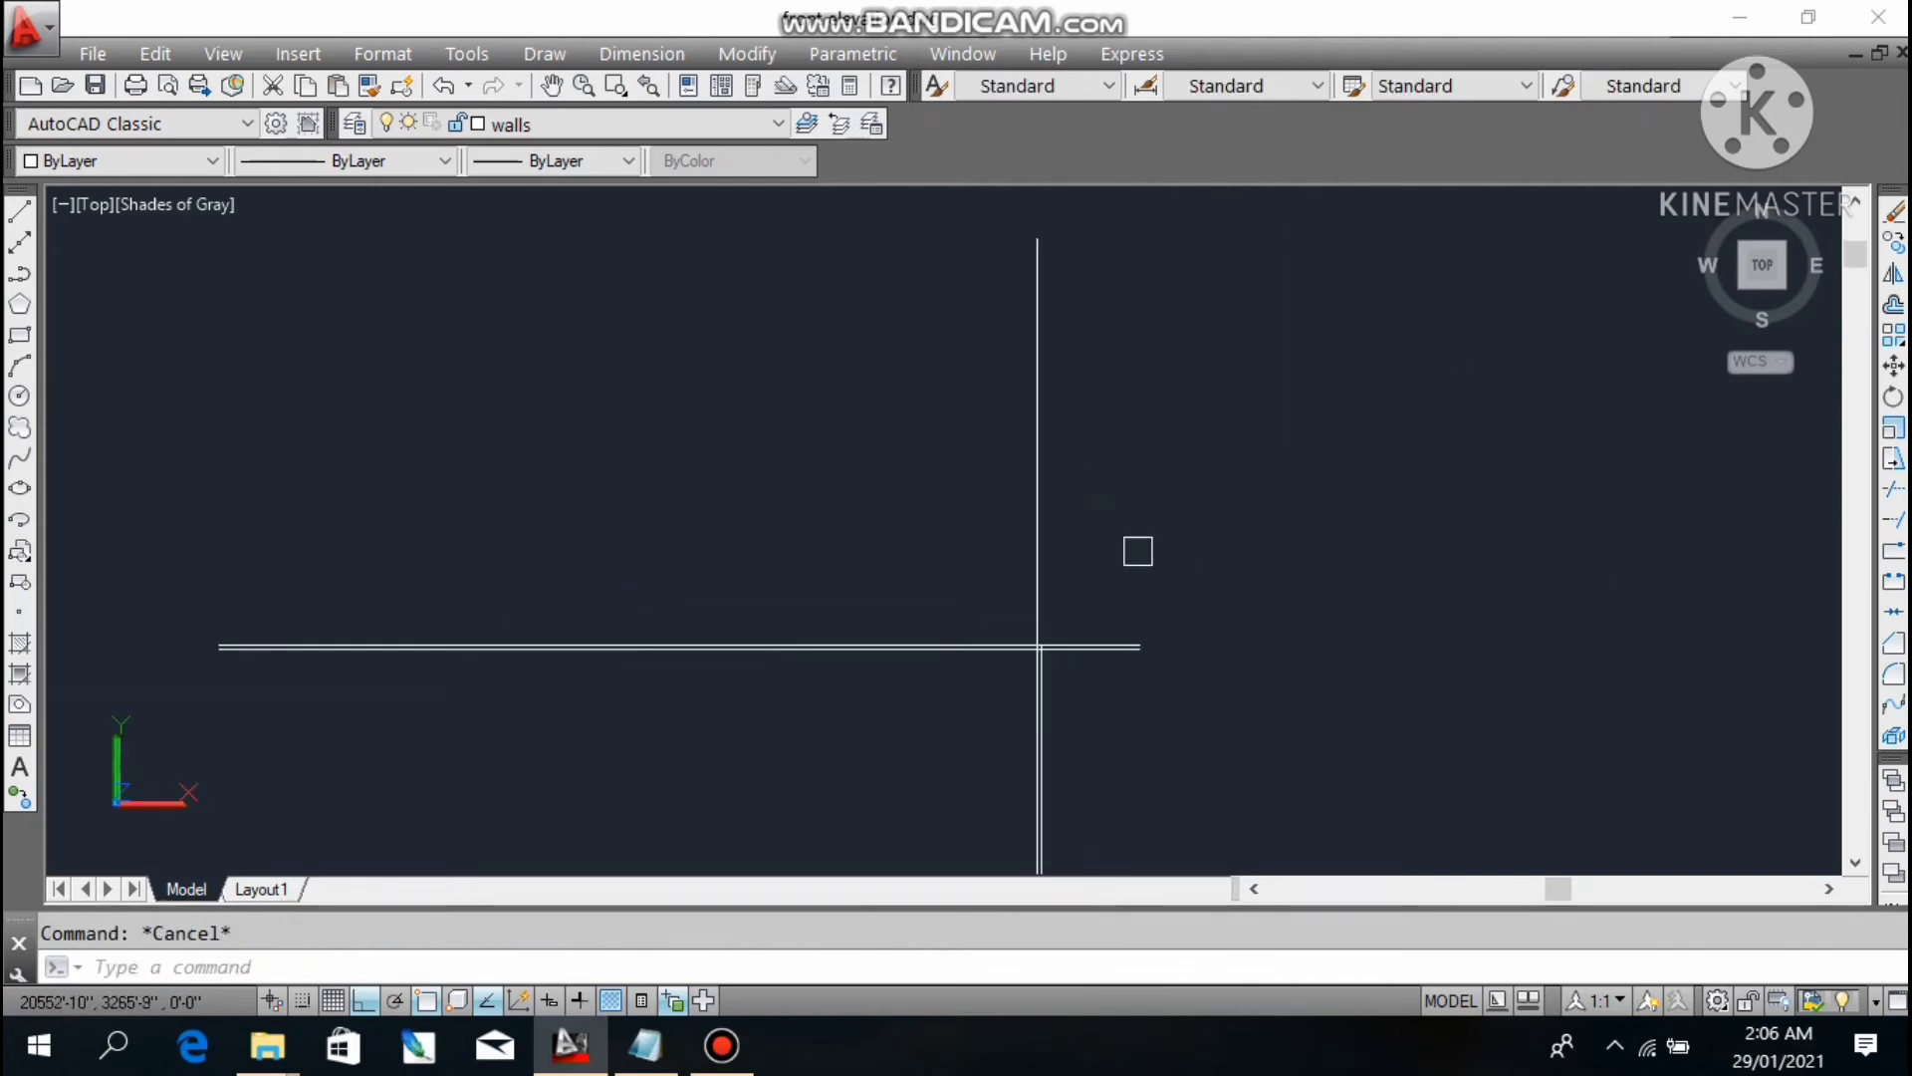
click(1136, 551)
click(973, 606)
text(e)
key(Return)
scroll(1074, 489, down, 4)
key(Escape)
scroll(1073, 583, up, 3)
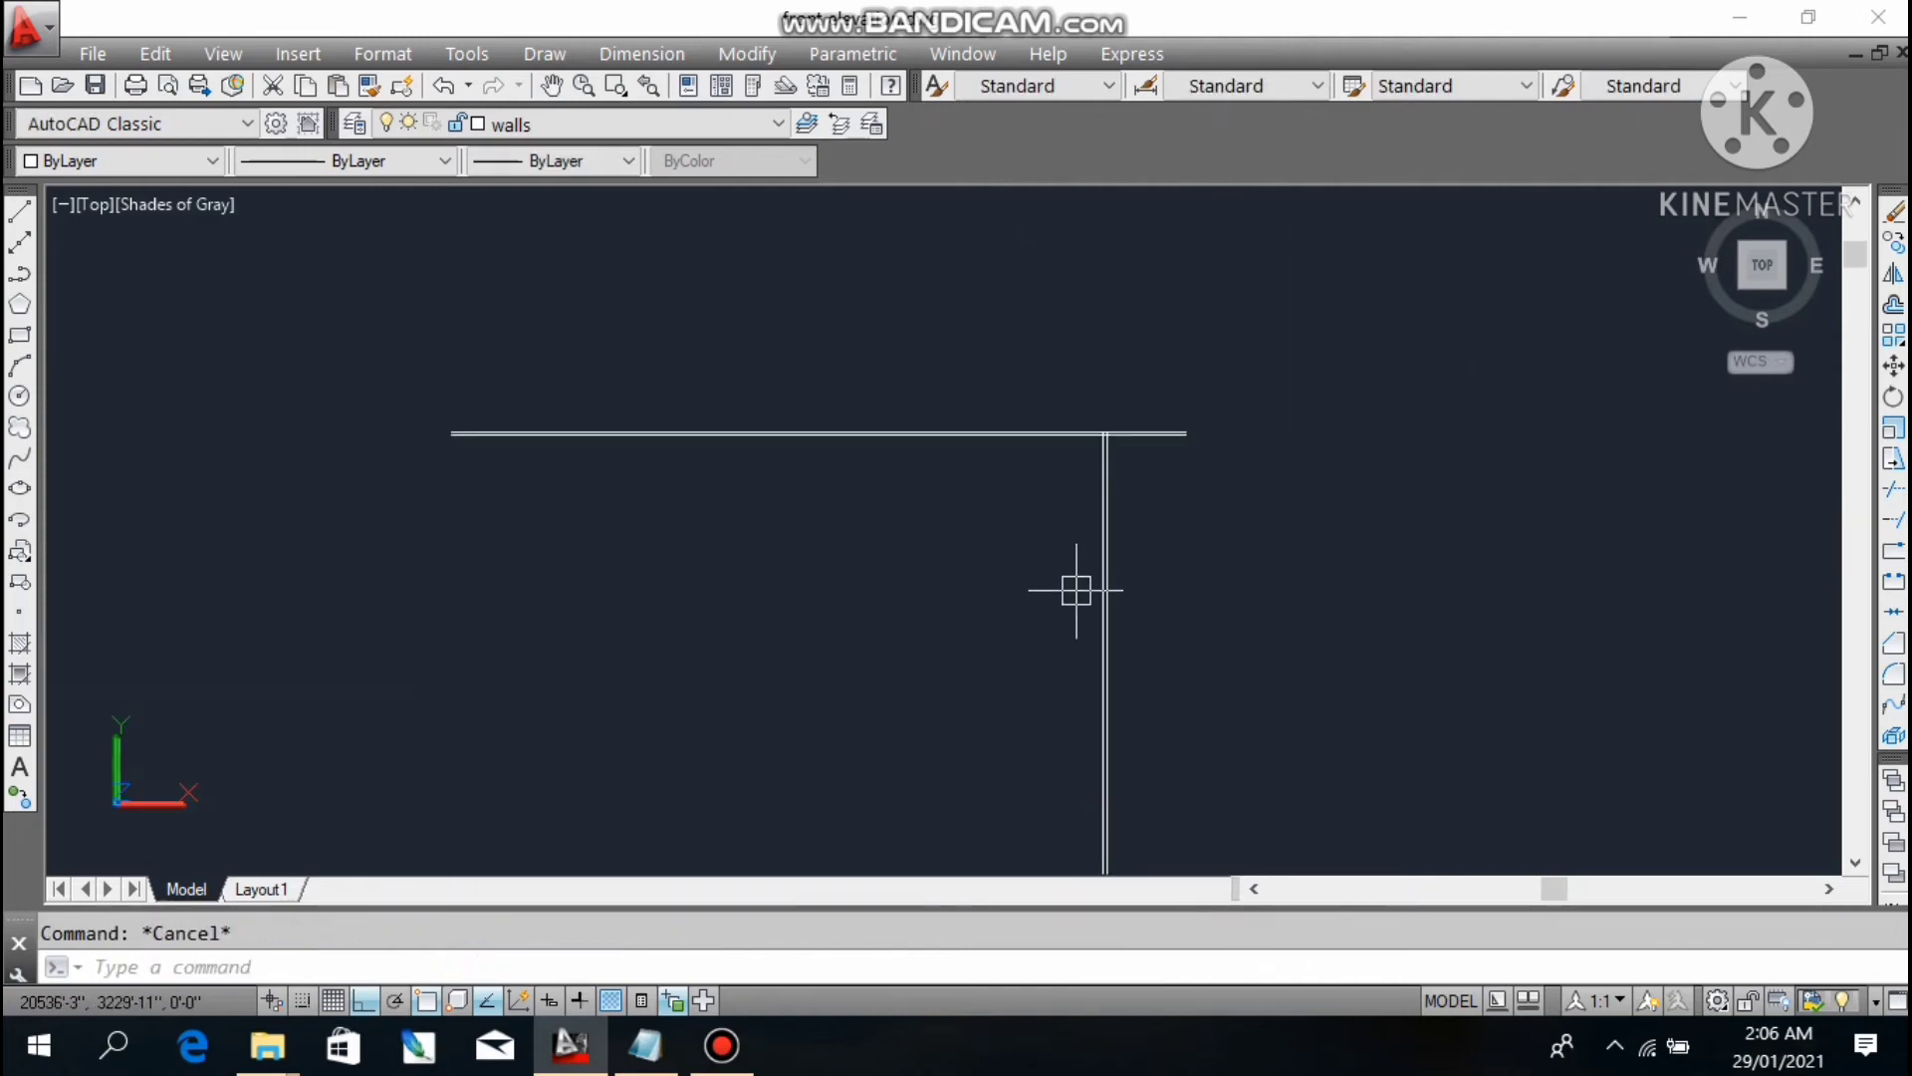
- Mirror the left line of the vertical pair about a vertical axis through the horizontal line's midpoint, keeping the source line
text(mi)
key(Return)
scroll(1094, 600, up, 4)
click(1099, 589)
click(1109, 563)
scroll(1118, 554, down, 2)
click(1119, 555)
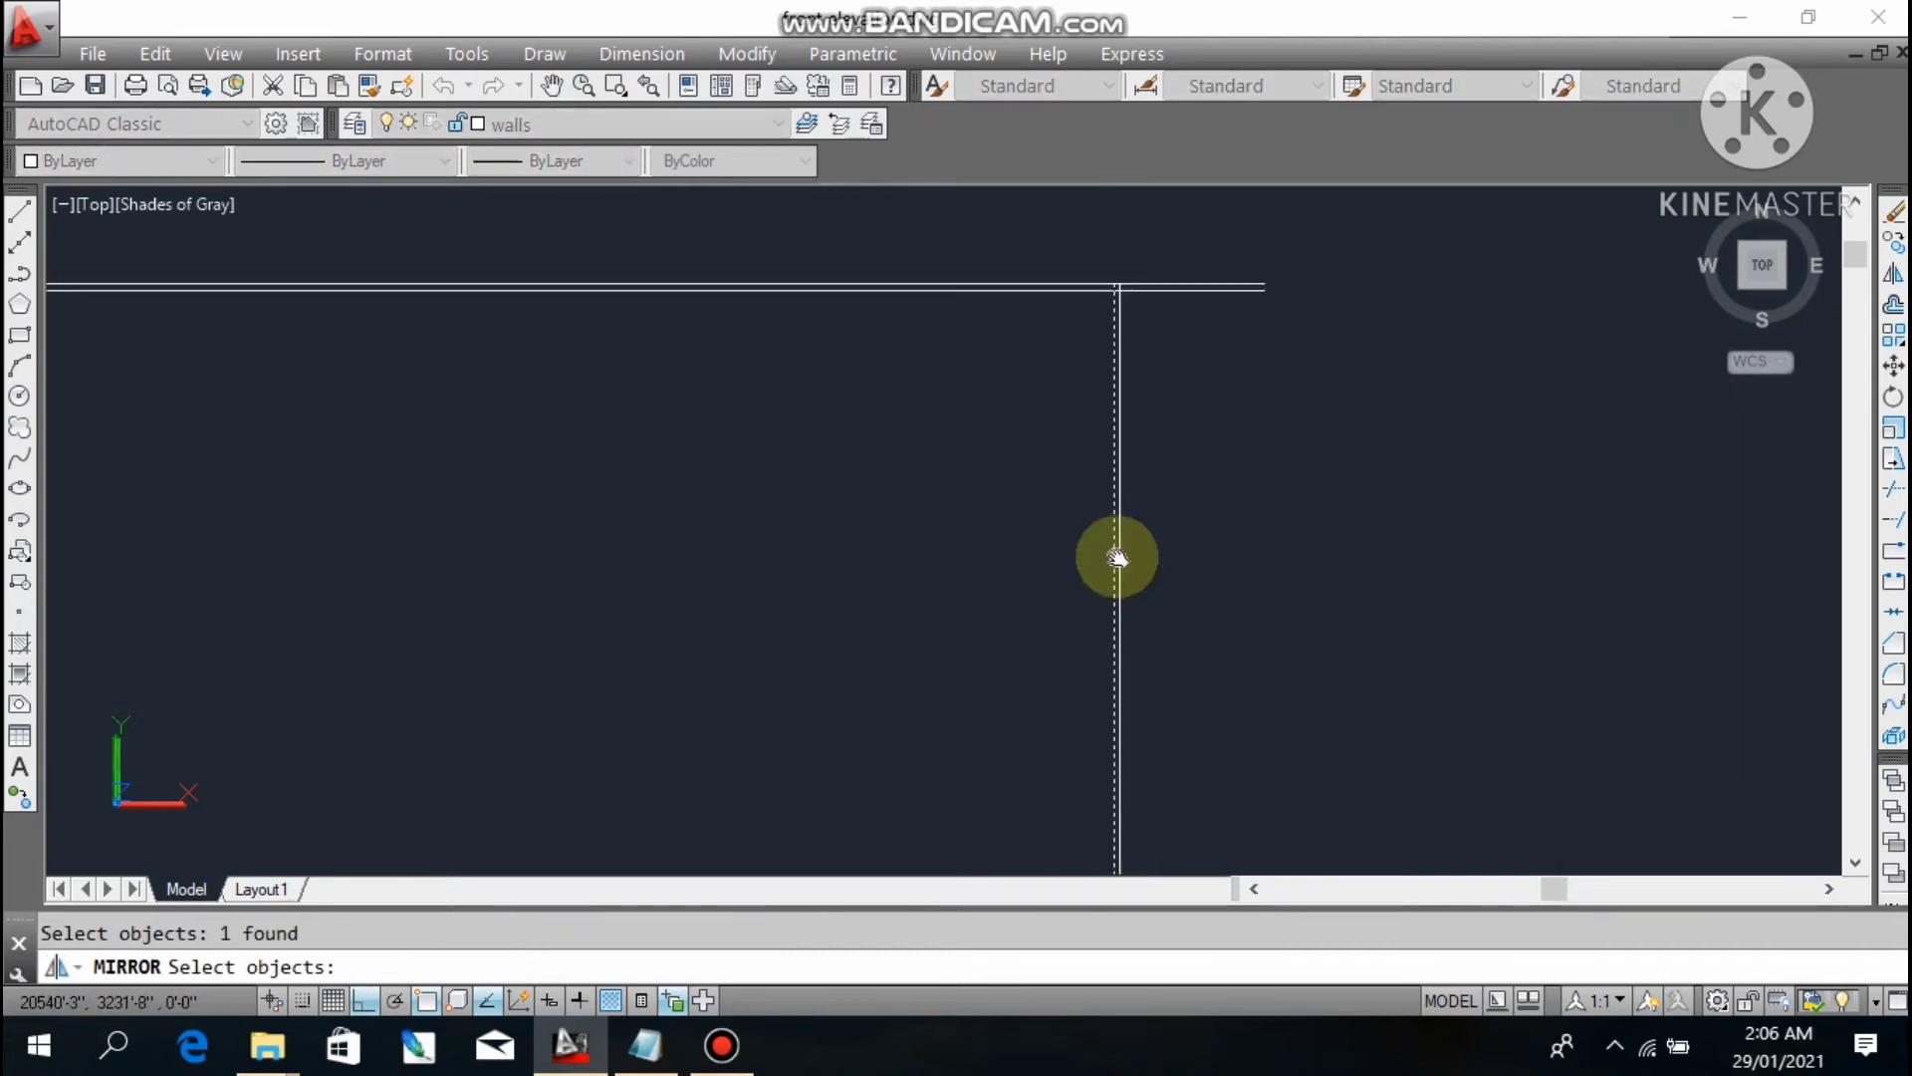
click(1066, 510)
scroll(1066, 511, down, 2)
click(1050, 521)
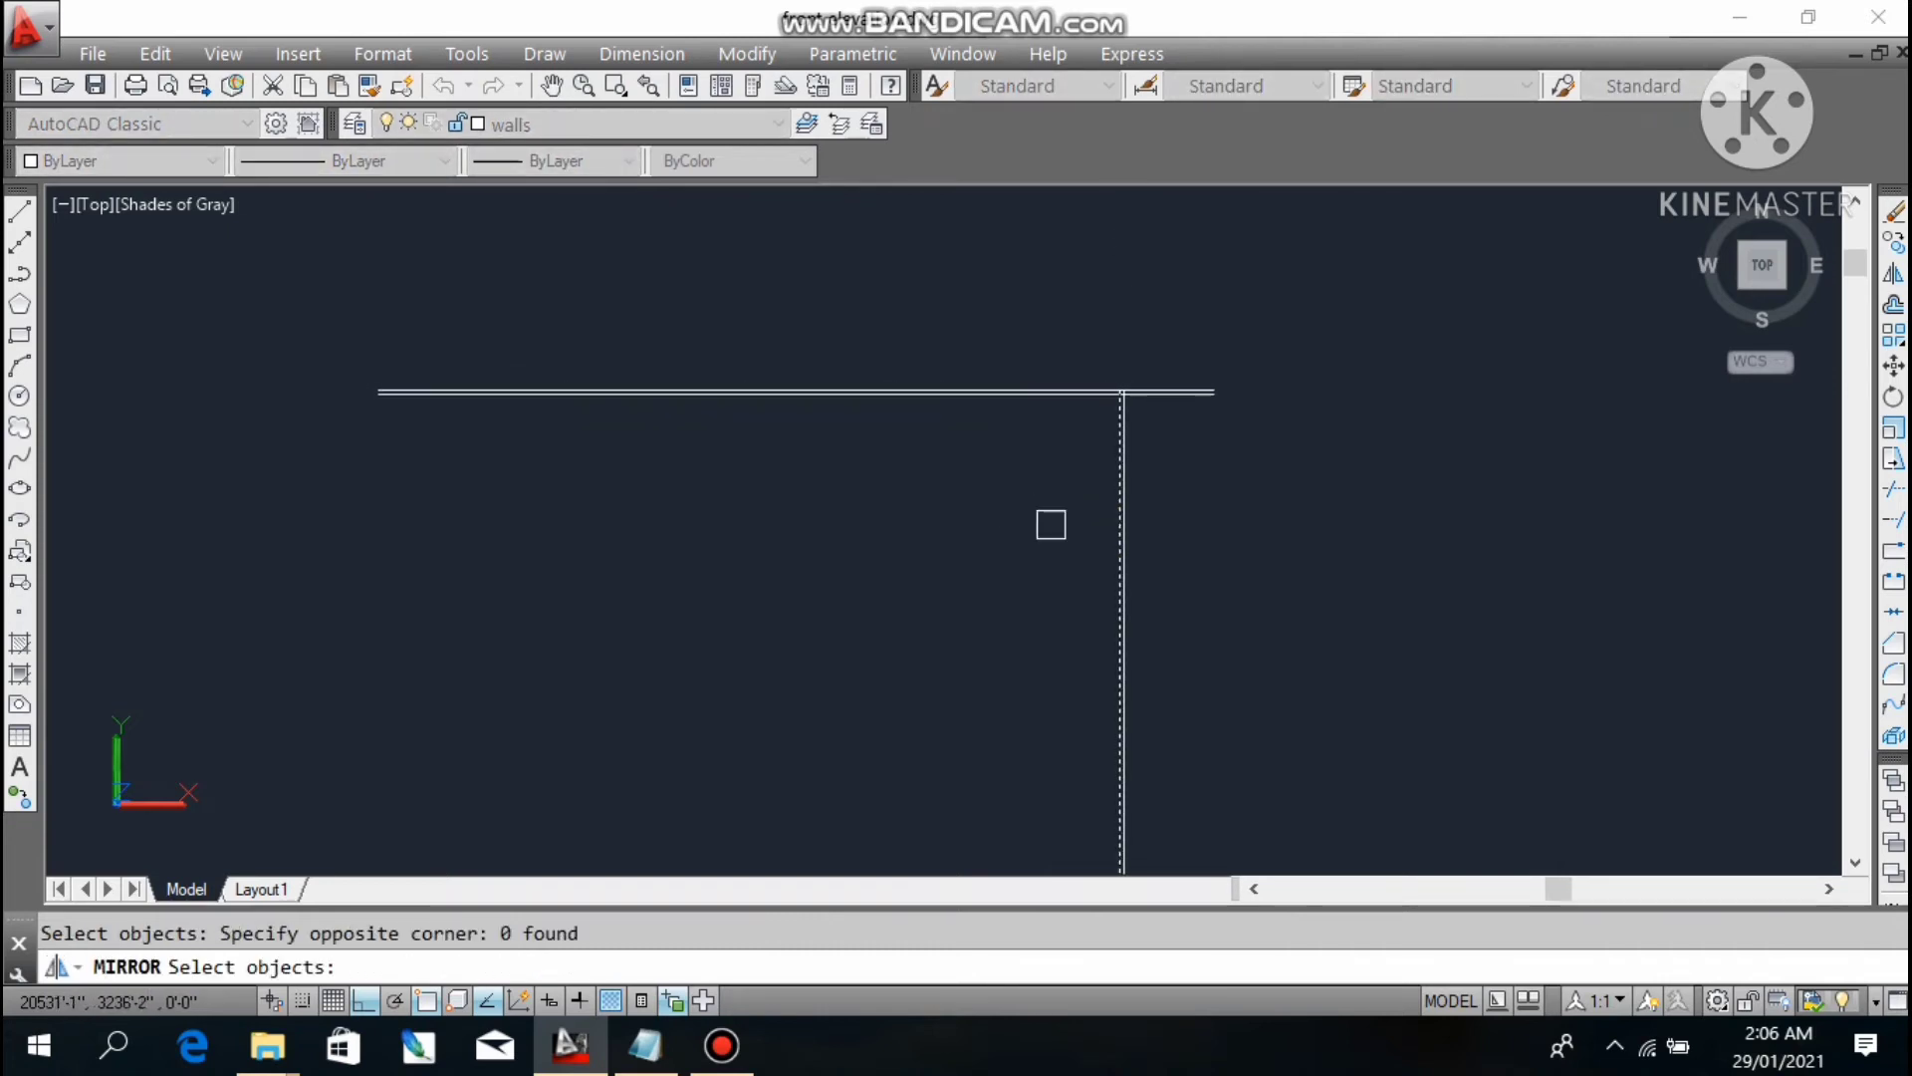
key(Return)
key(Return)
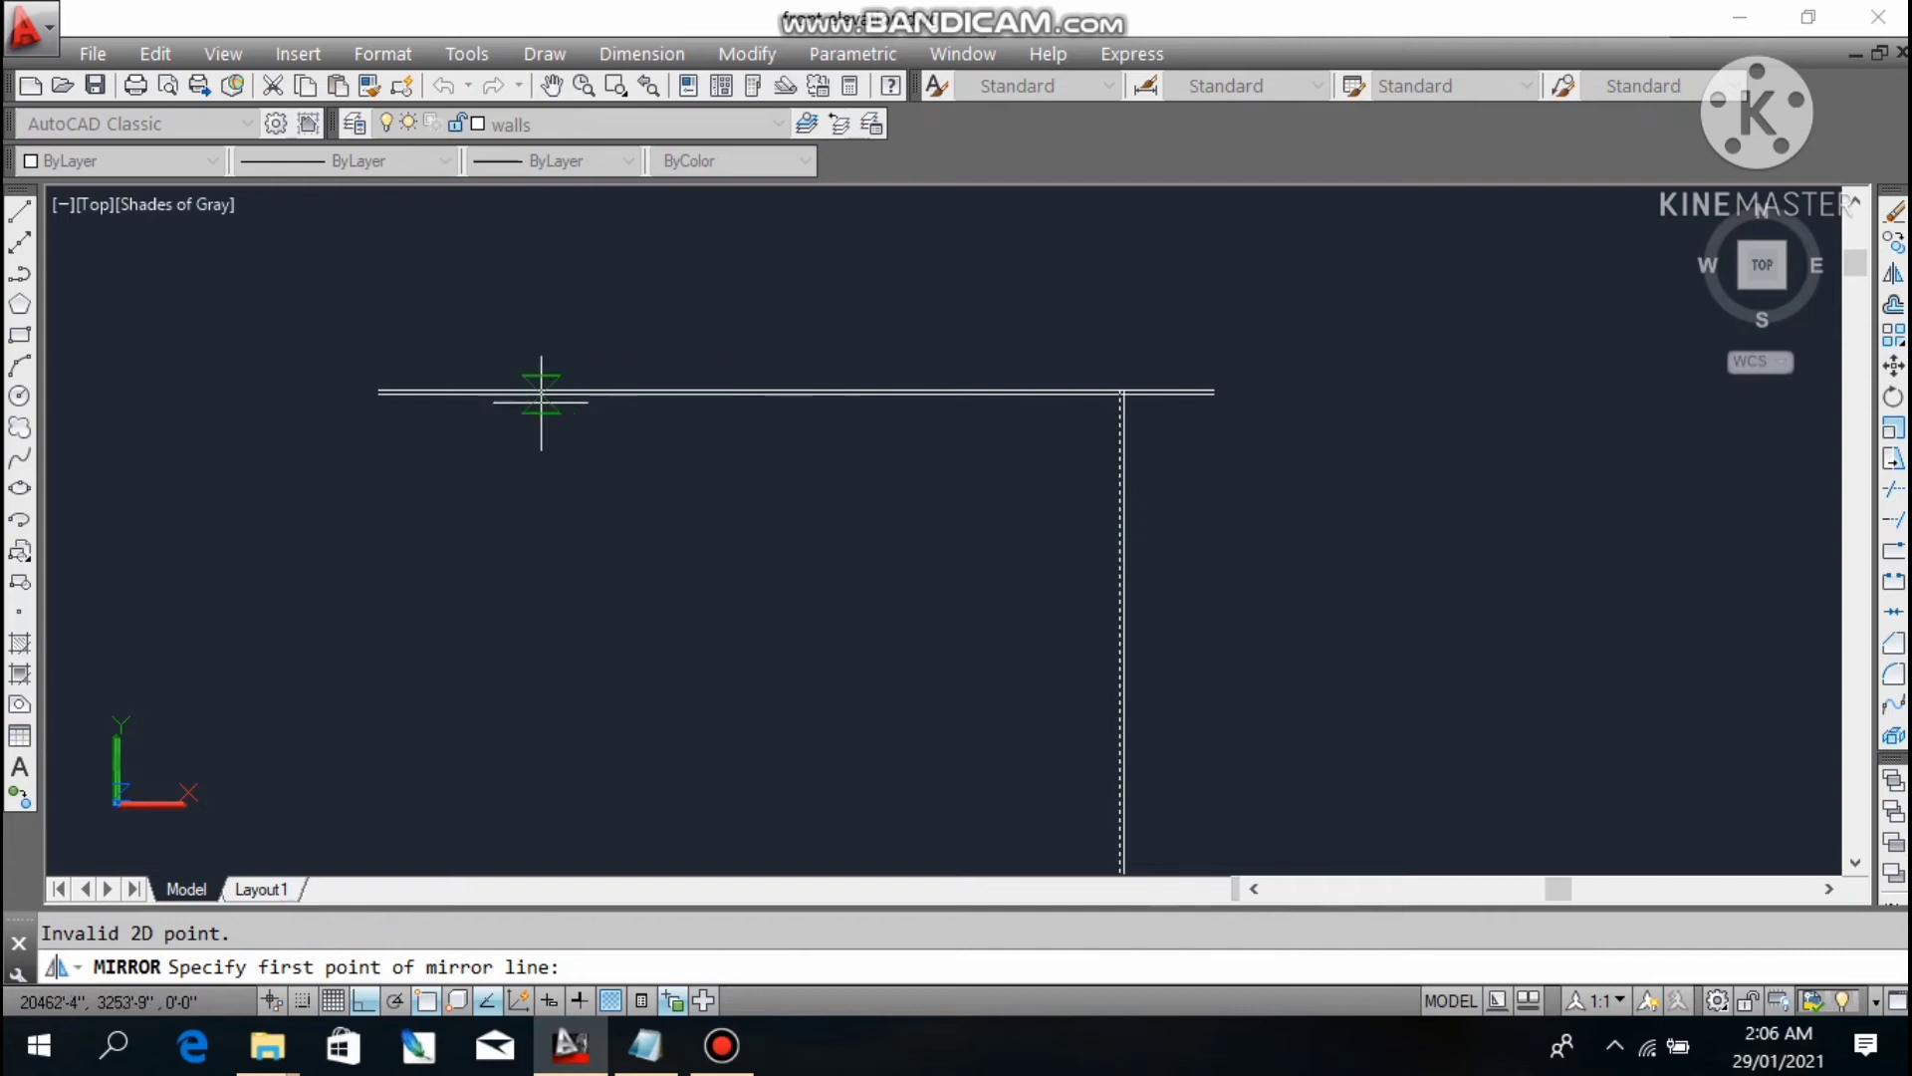
click(782, 397)
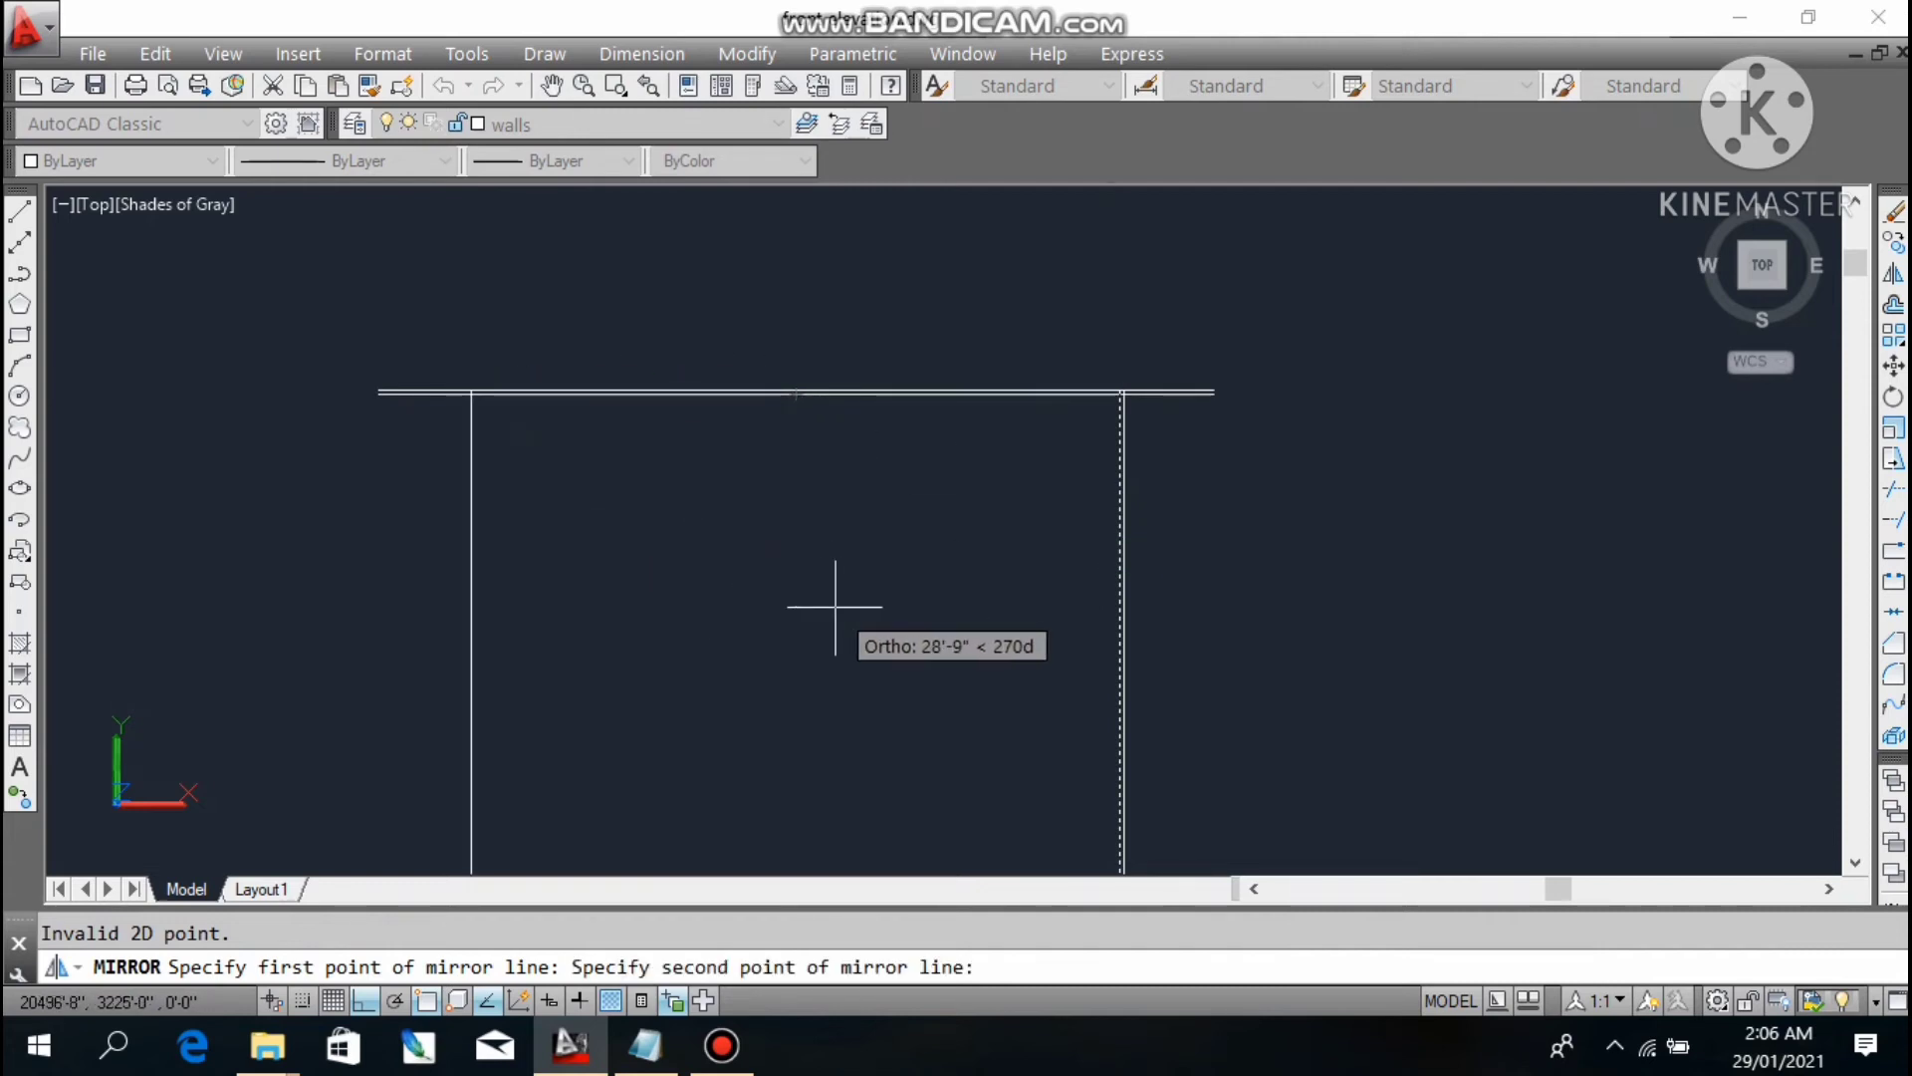
scroll(832, 602, down, 2)
middle_drag(833, 602, 994, 635)
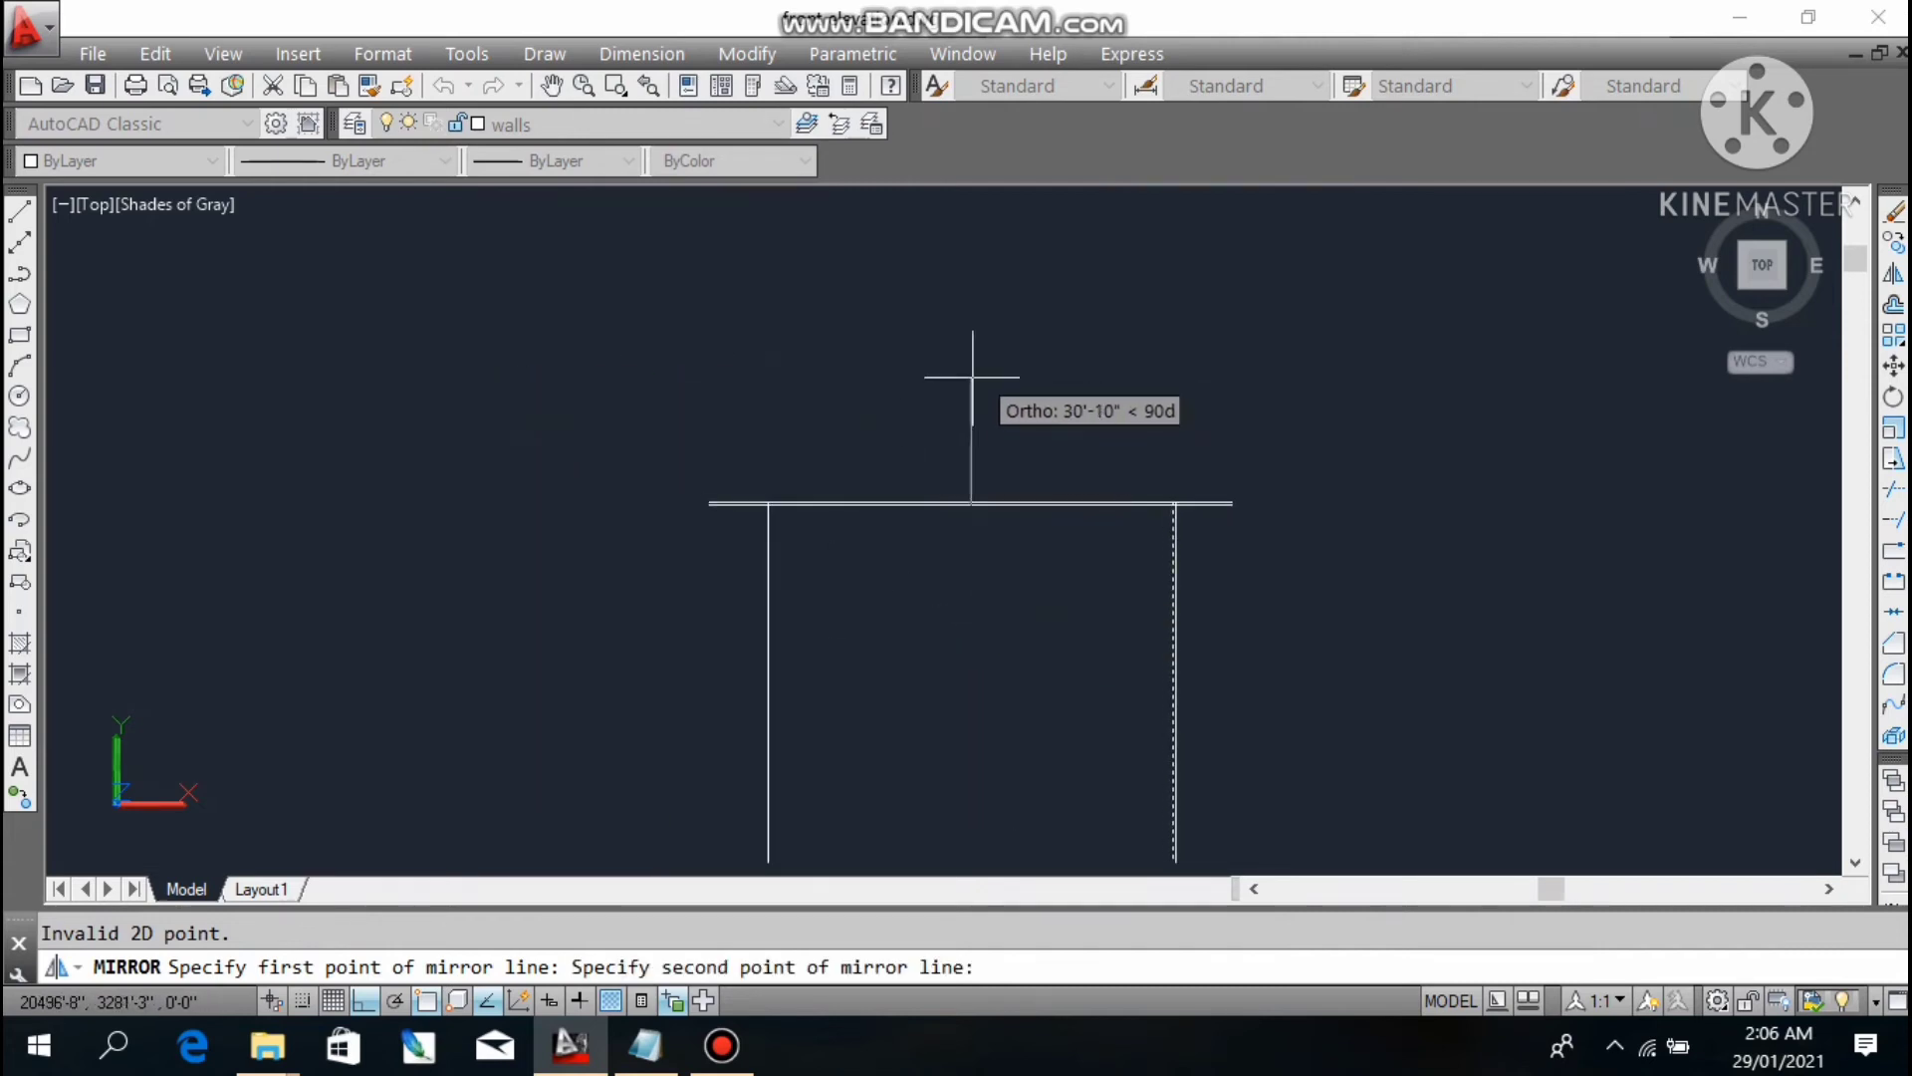
click(932, 623)
key(Return)
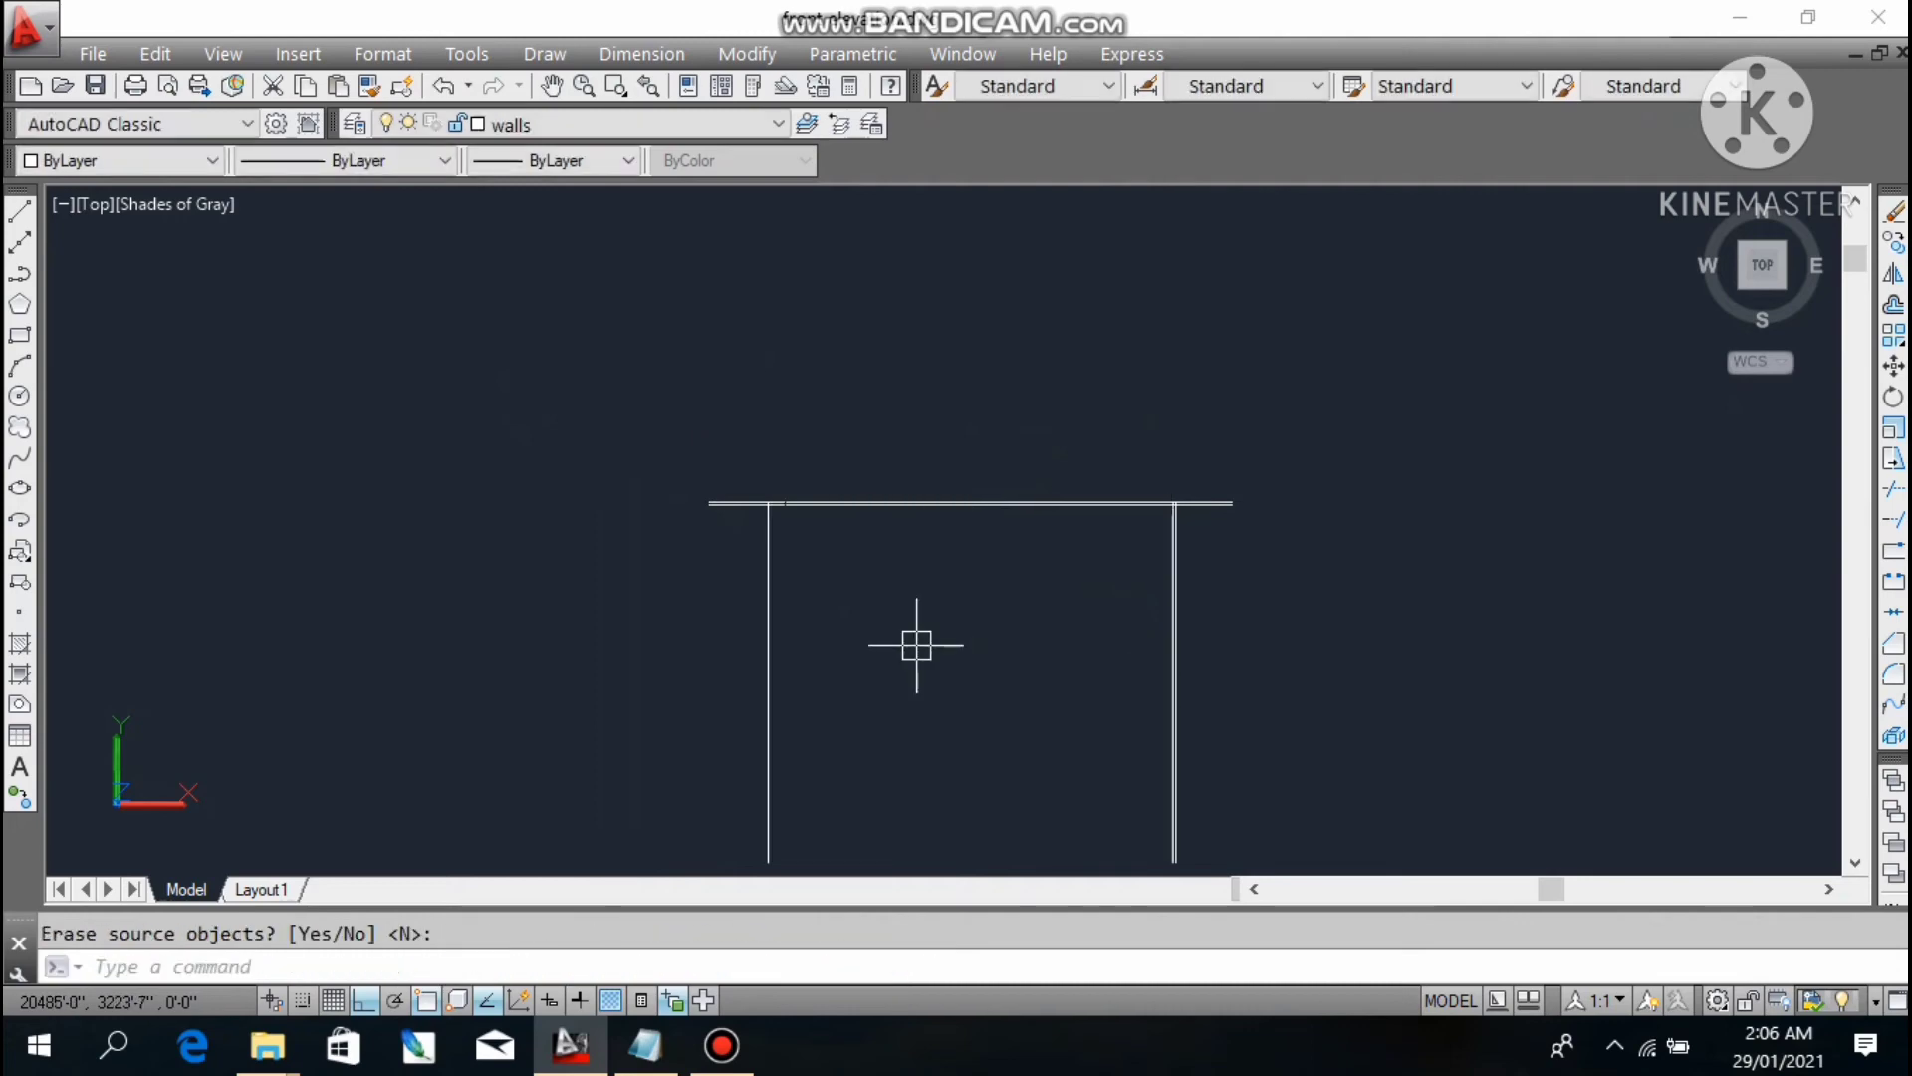
scroll(670, 546, down, 2)
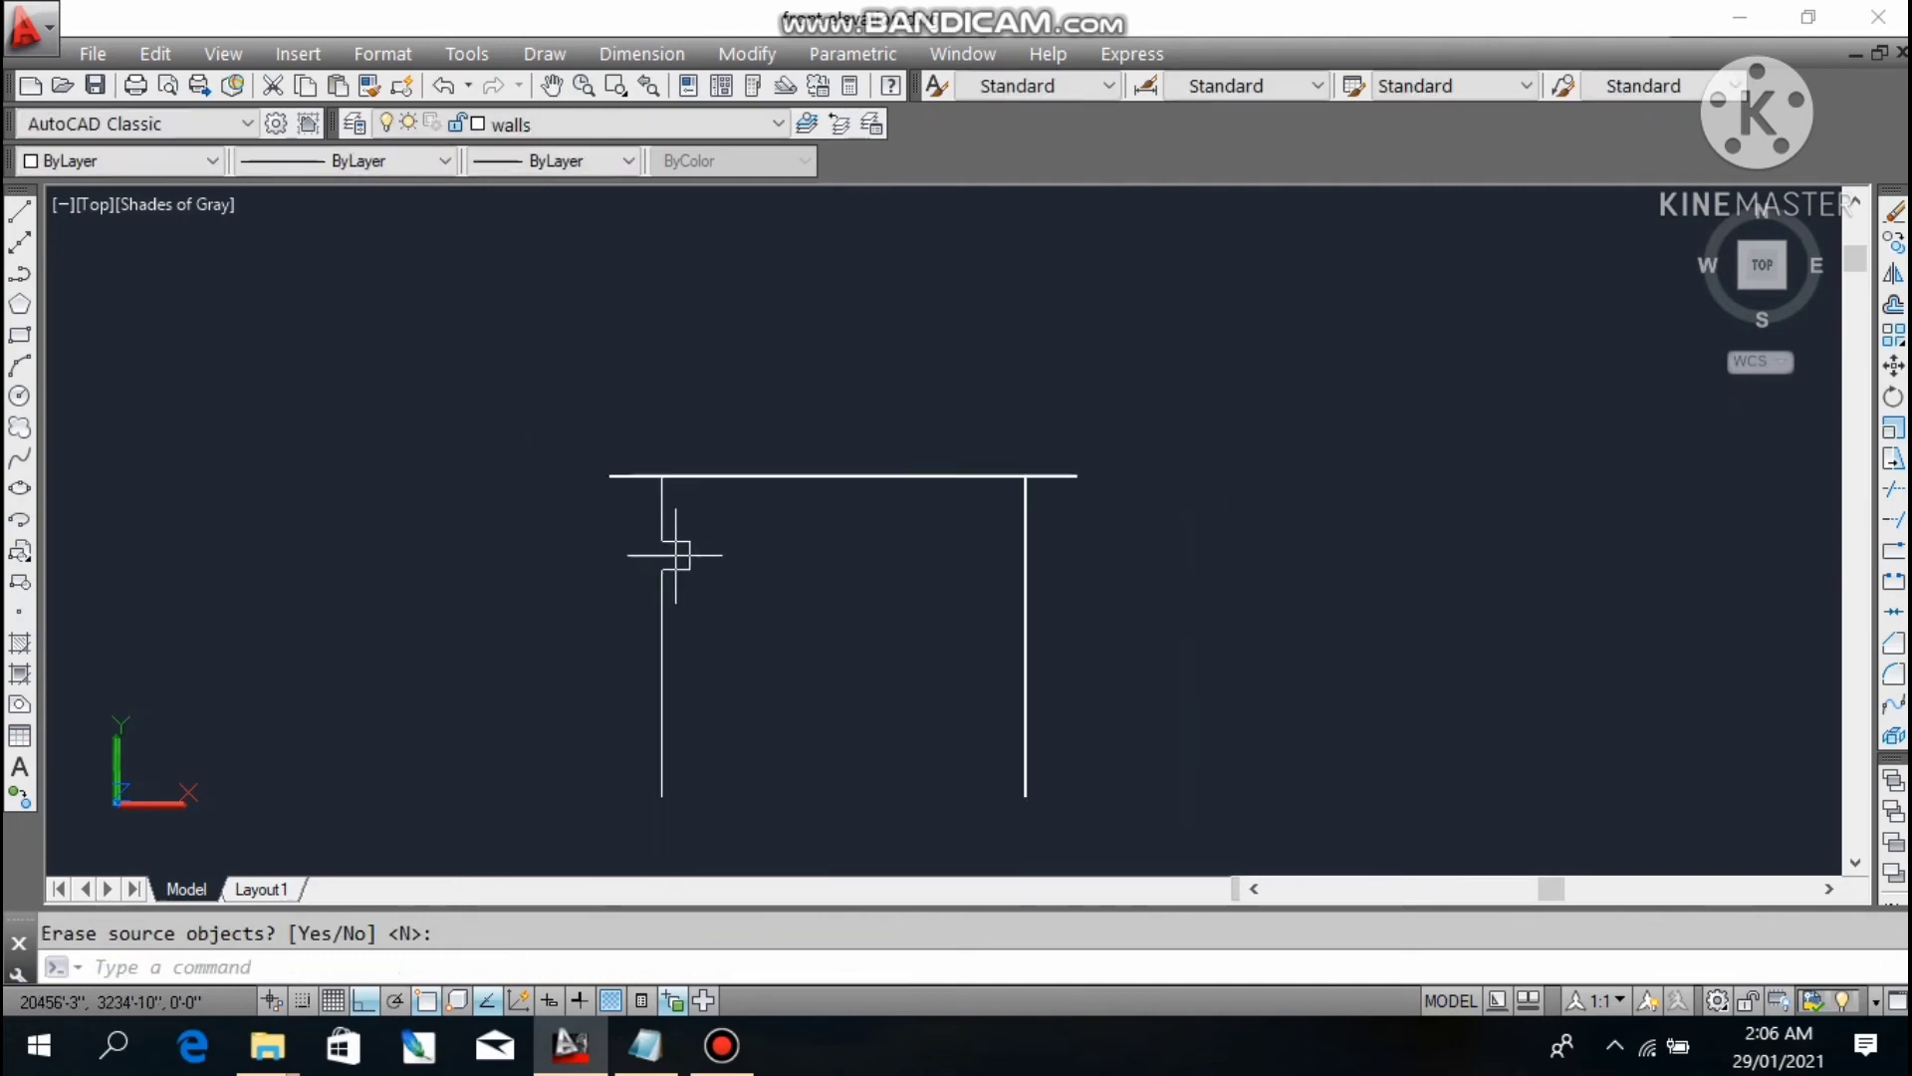
- Switch to the Notepad note and add "IN FIRST IM MAKING MIRROR OF THAT LINE ," after a blank line
click(646, 1046)
key(Return)
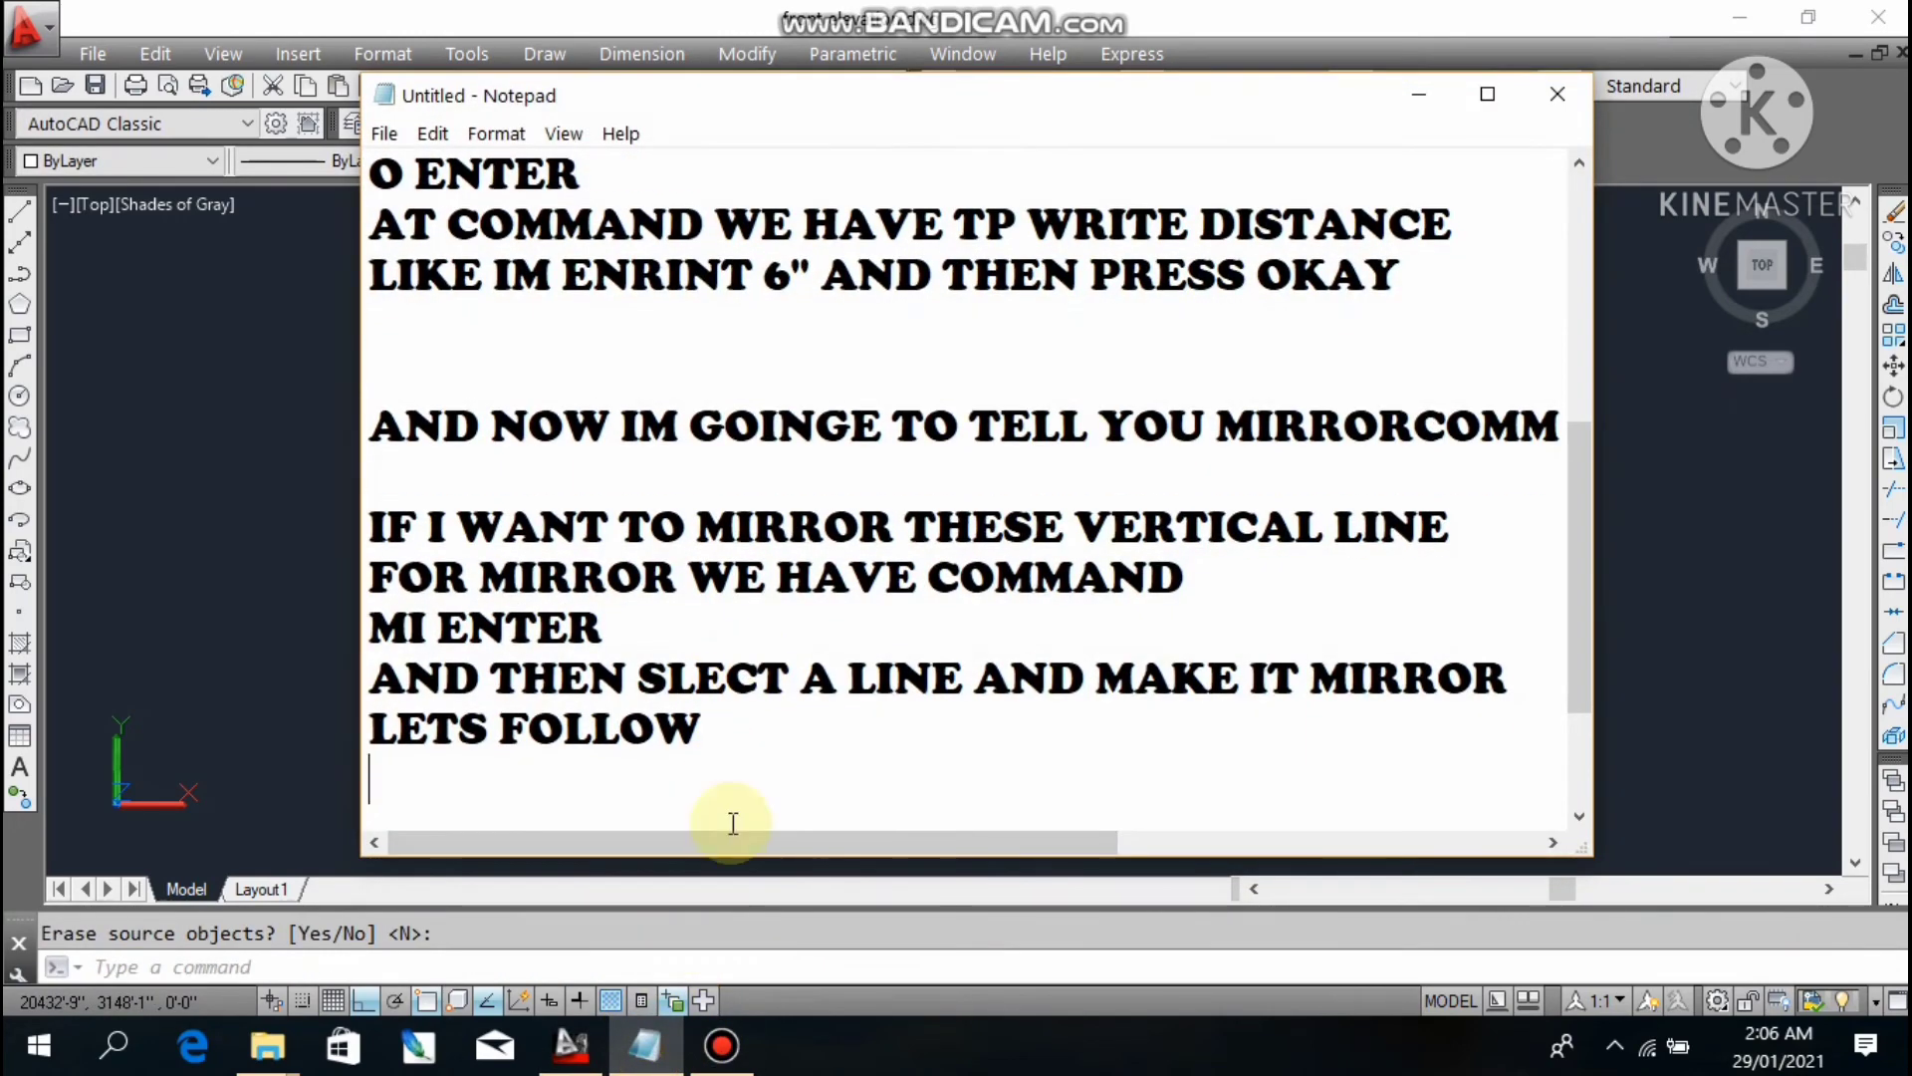
key(Return)
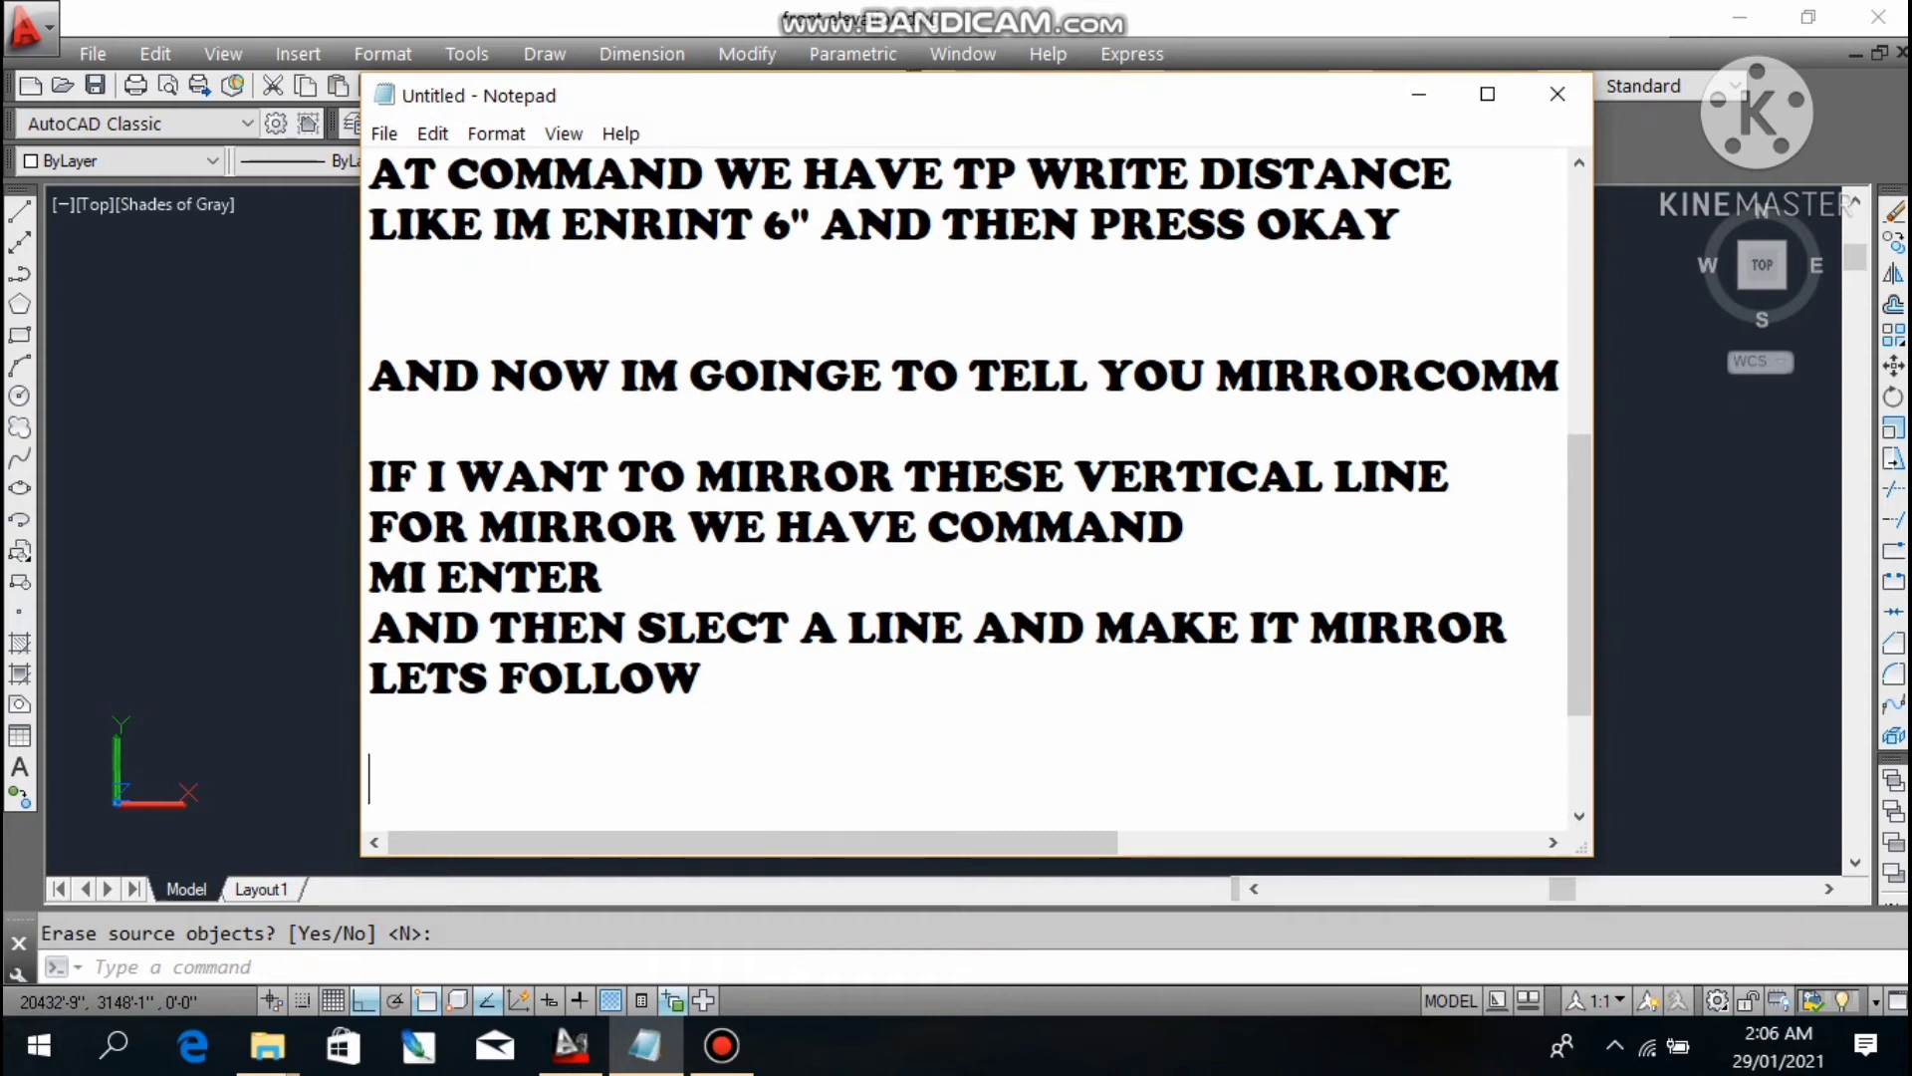
text(IN FIRST)
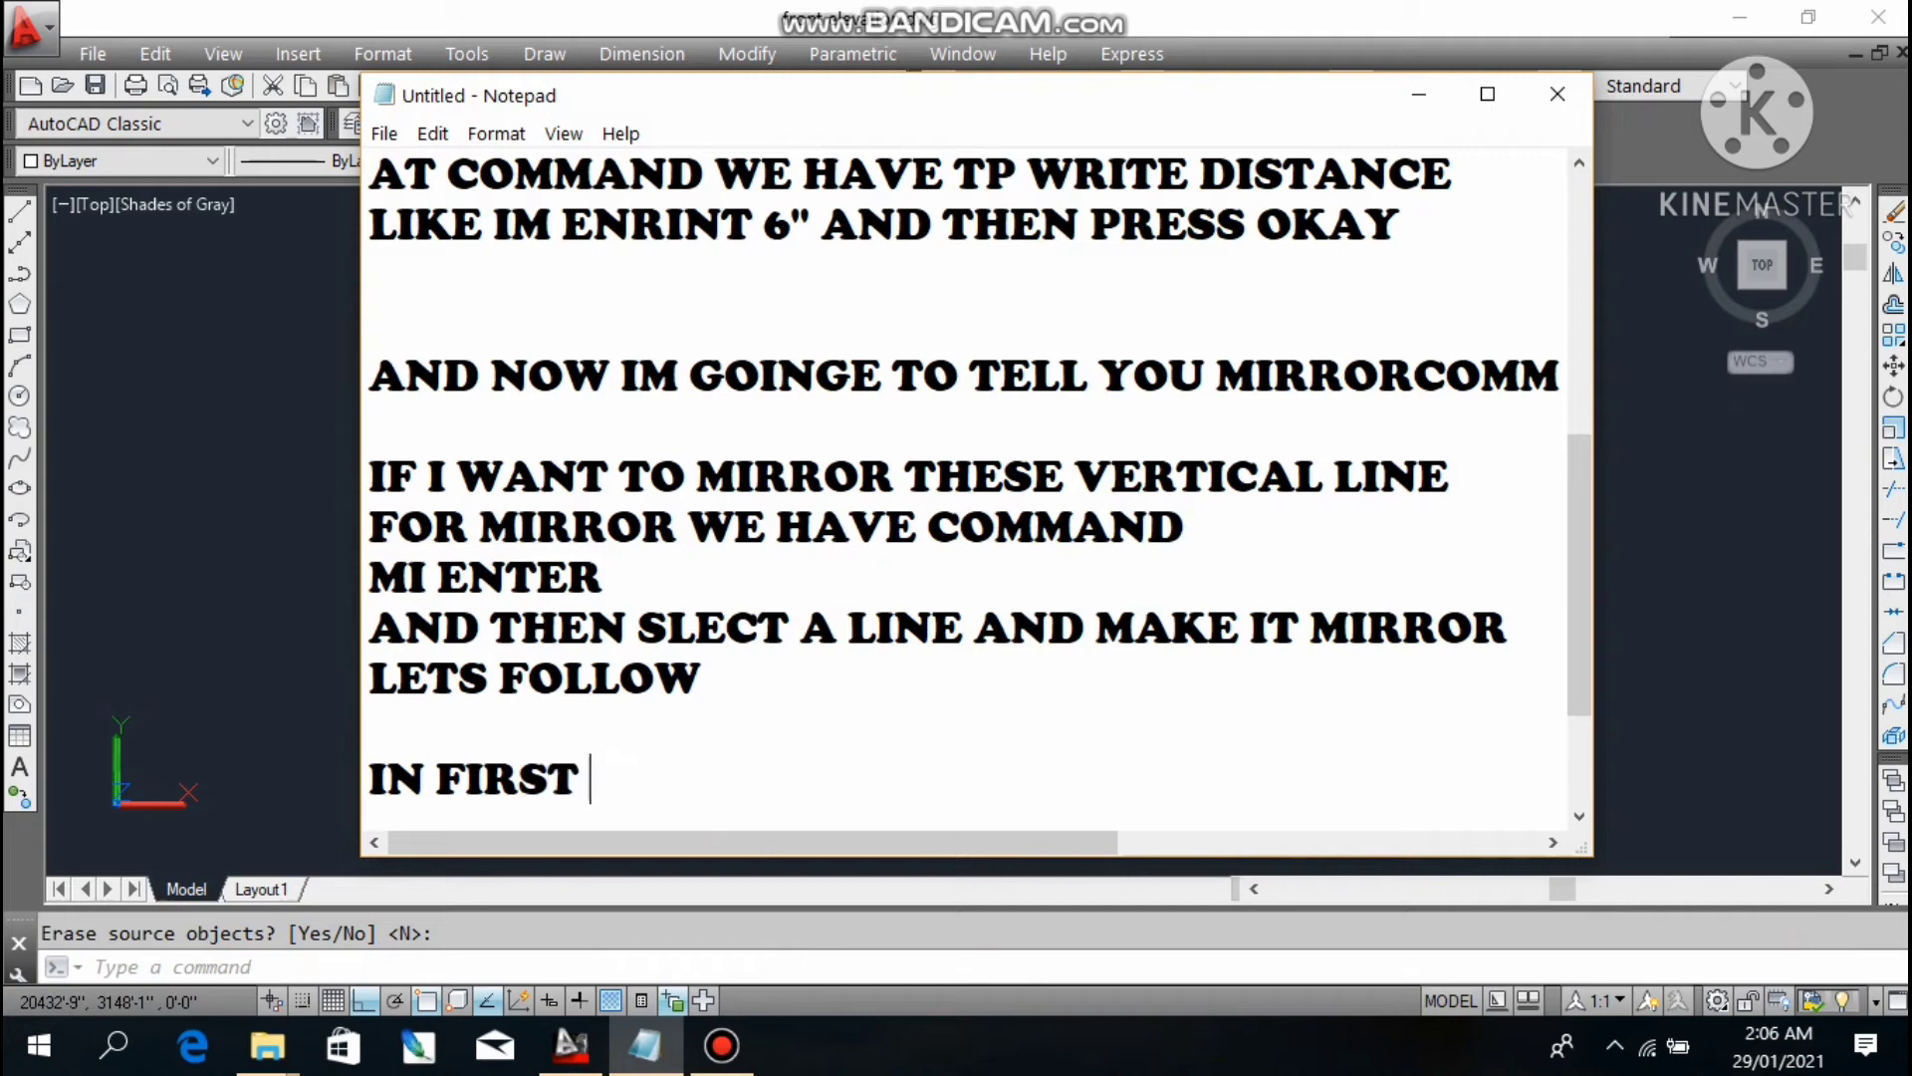
text( IM)
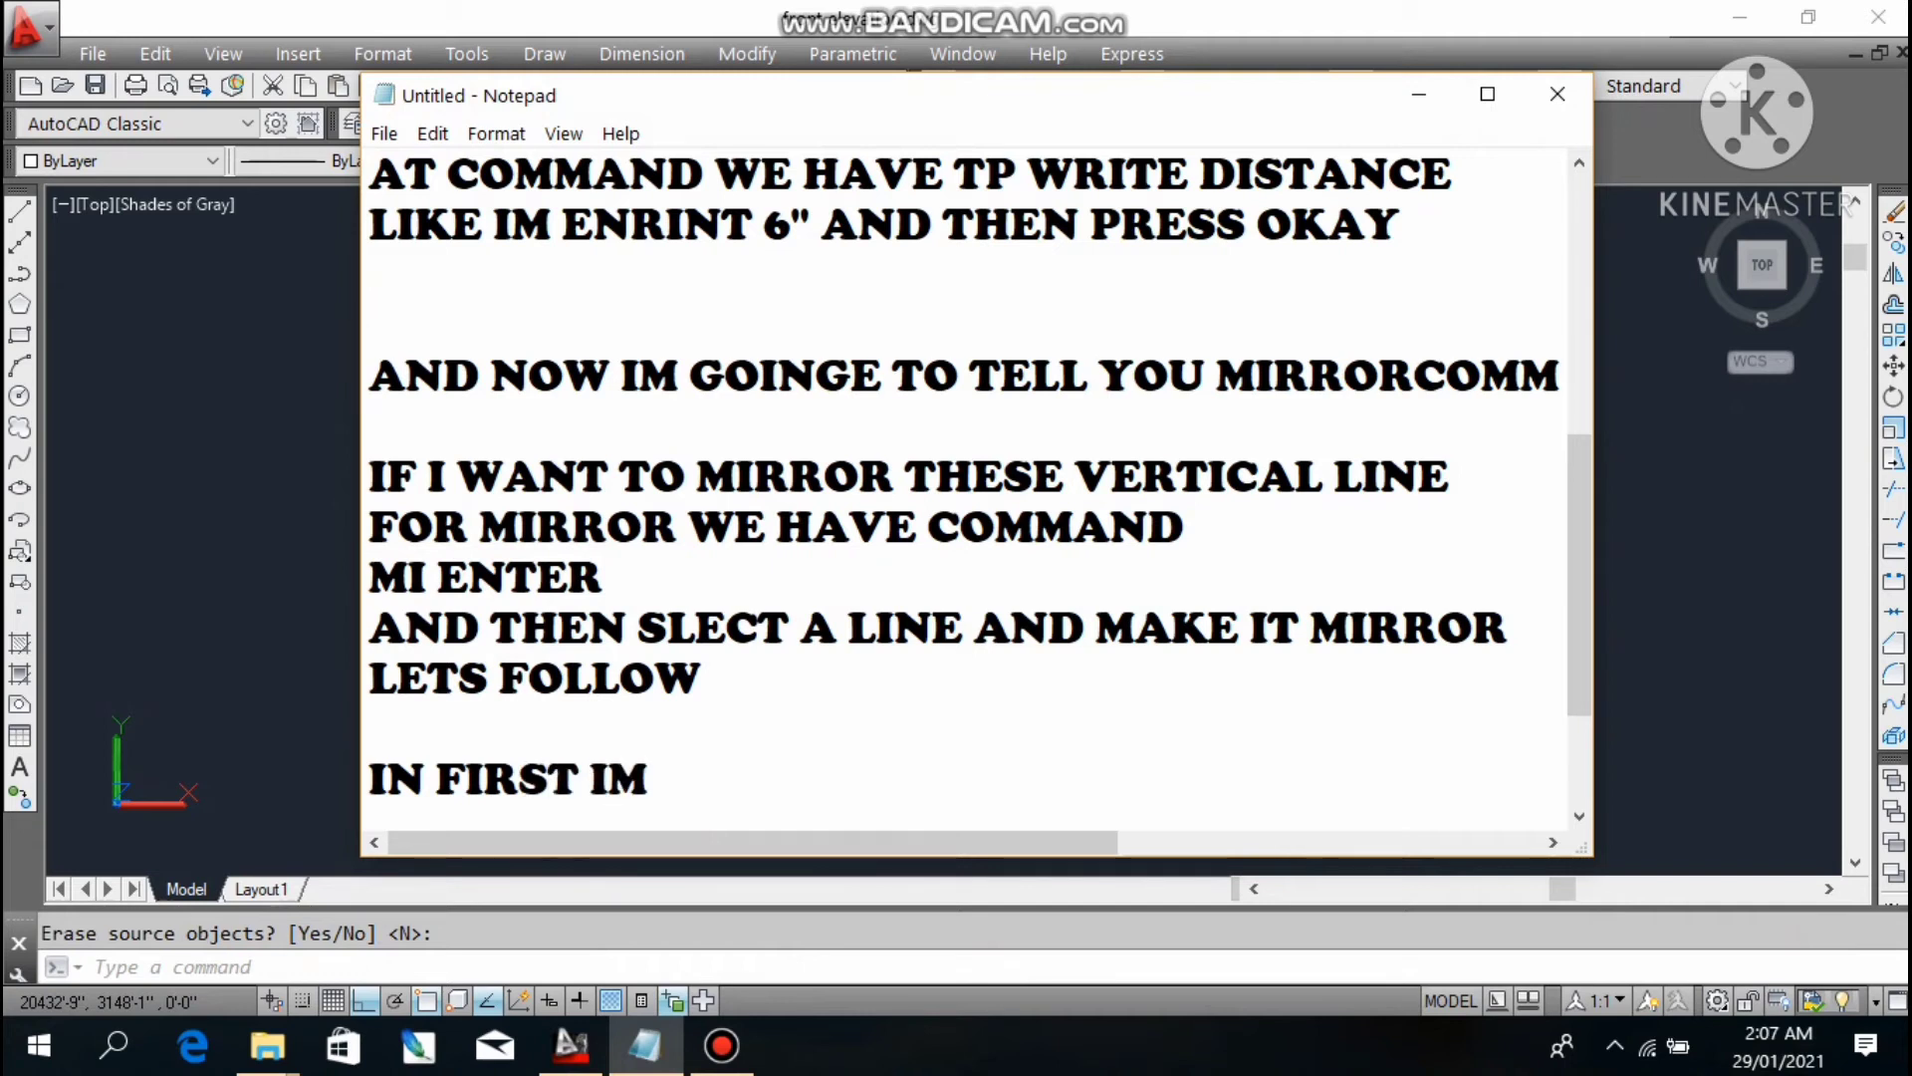
text( MAKING MI)
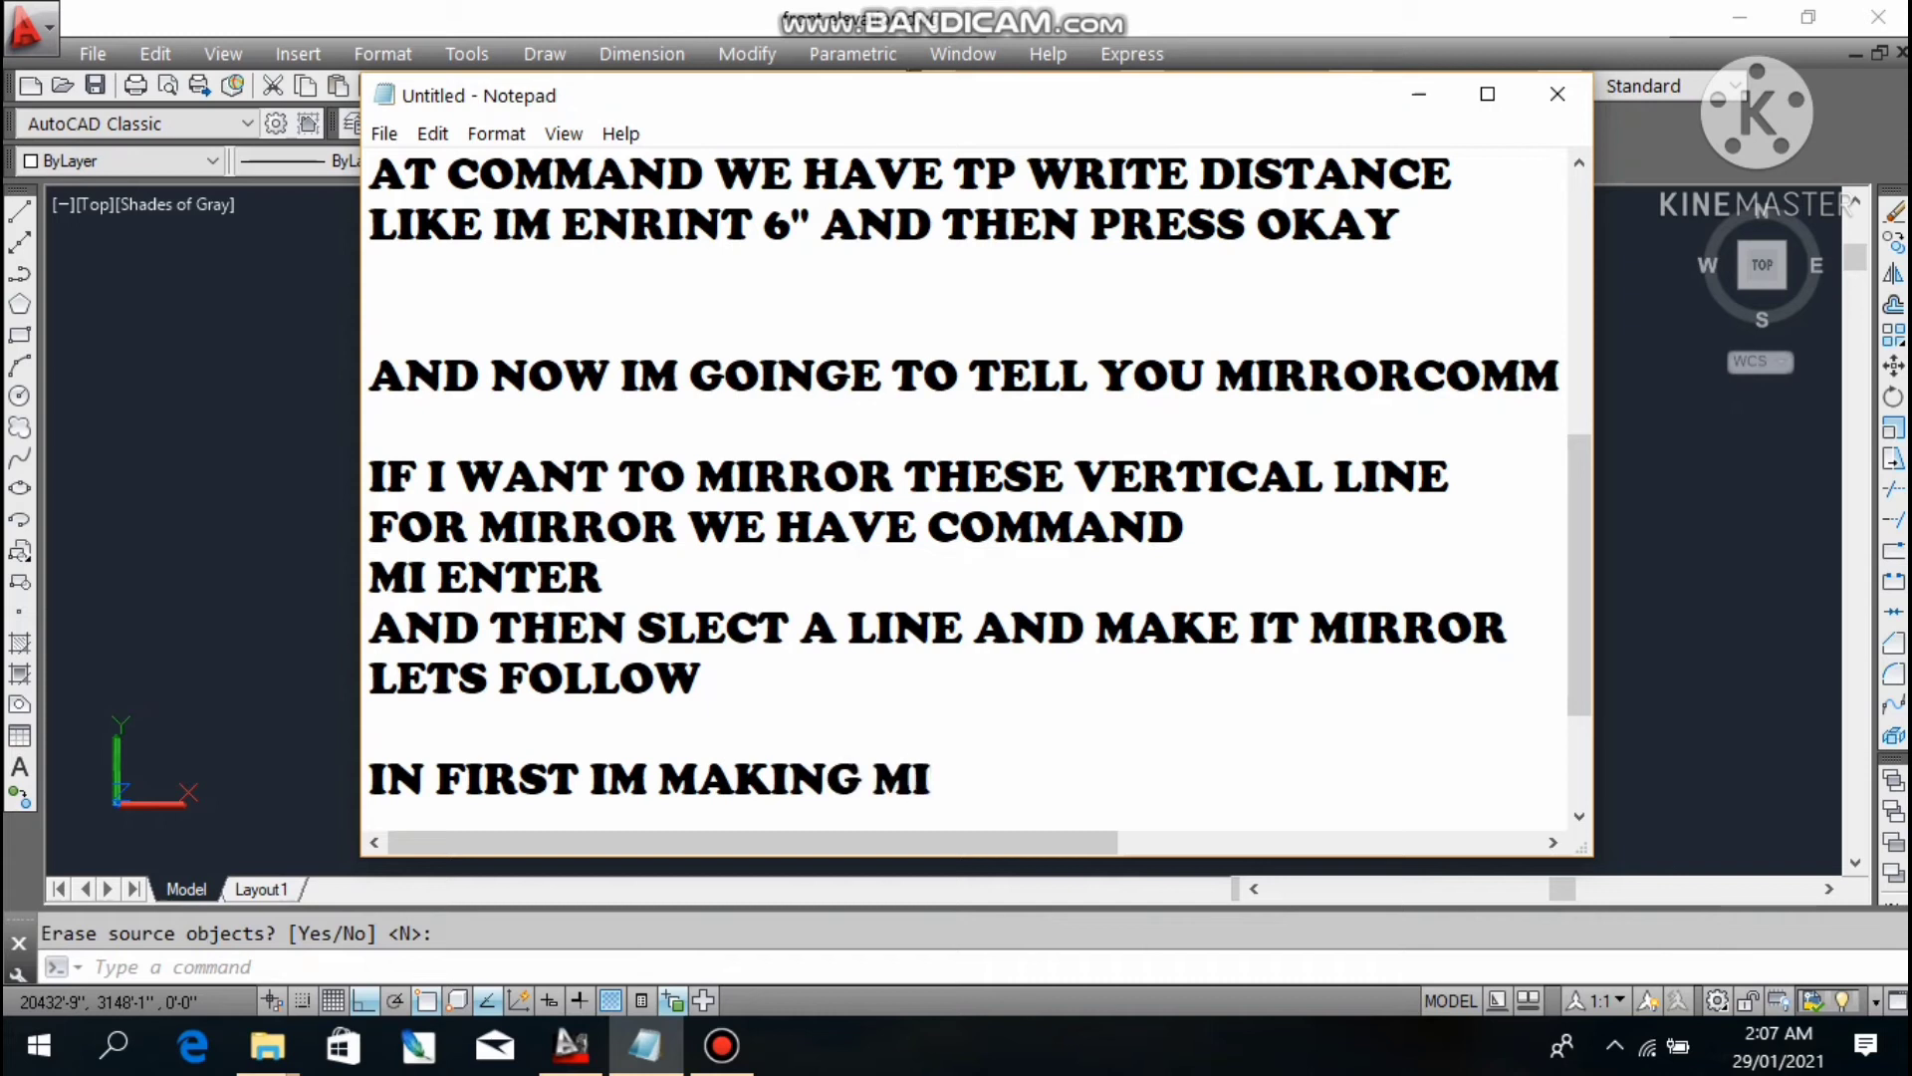
text(RROR OF TH)
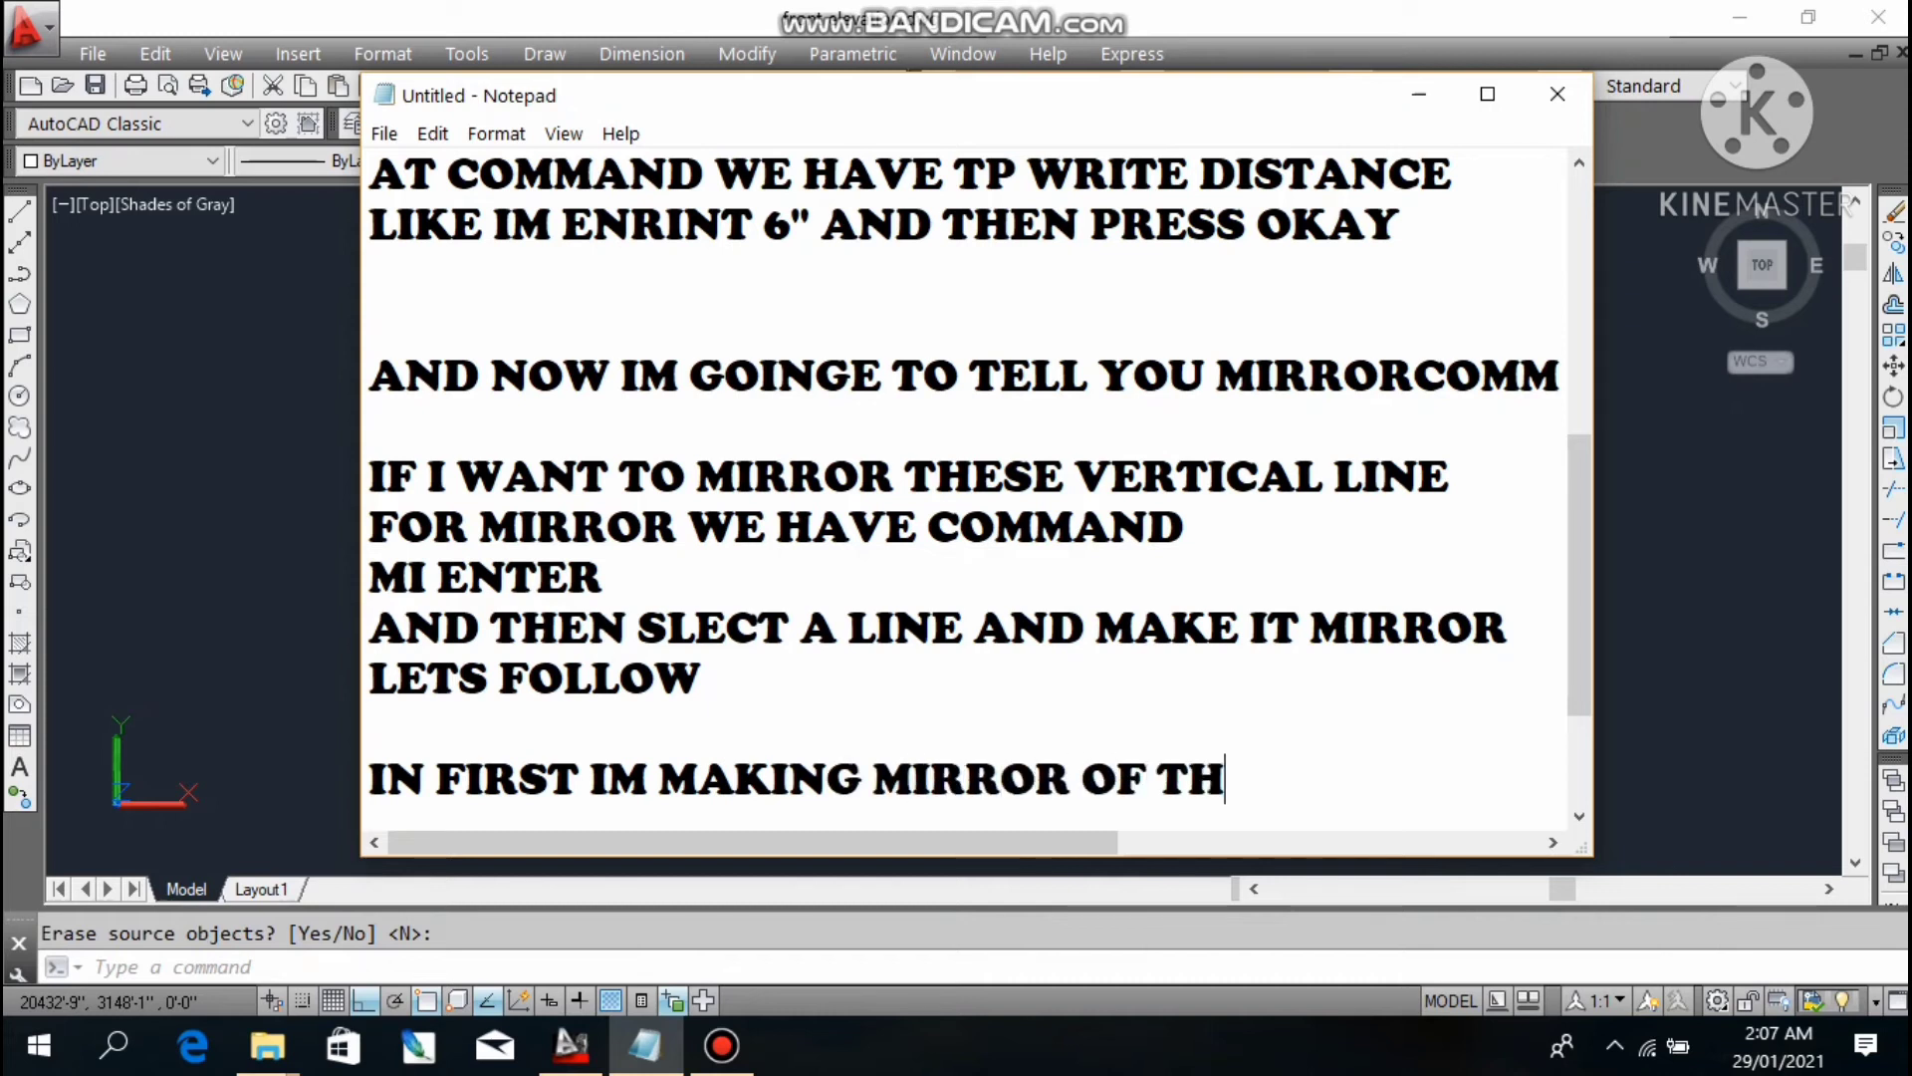
text(AT LINE)
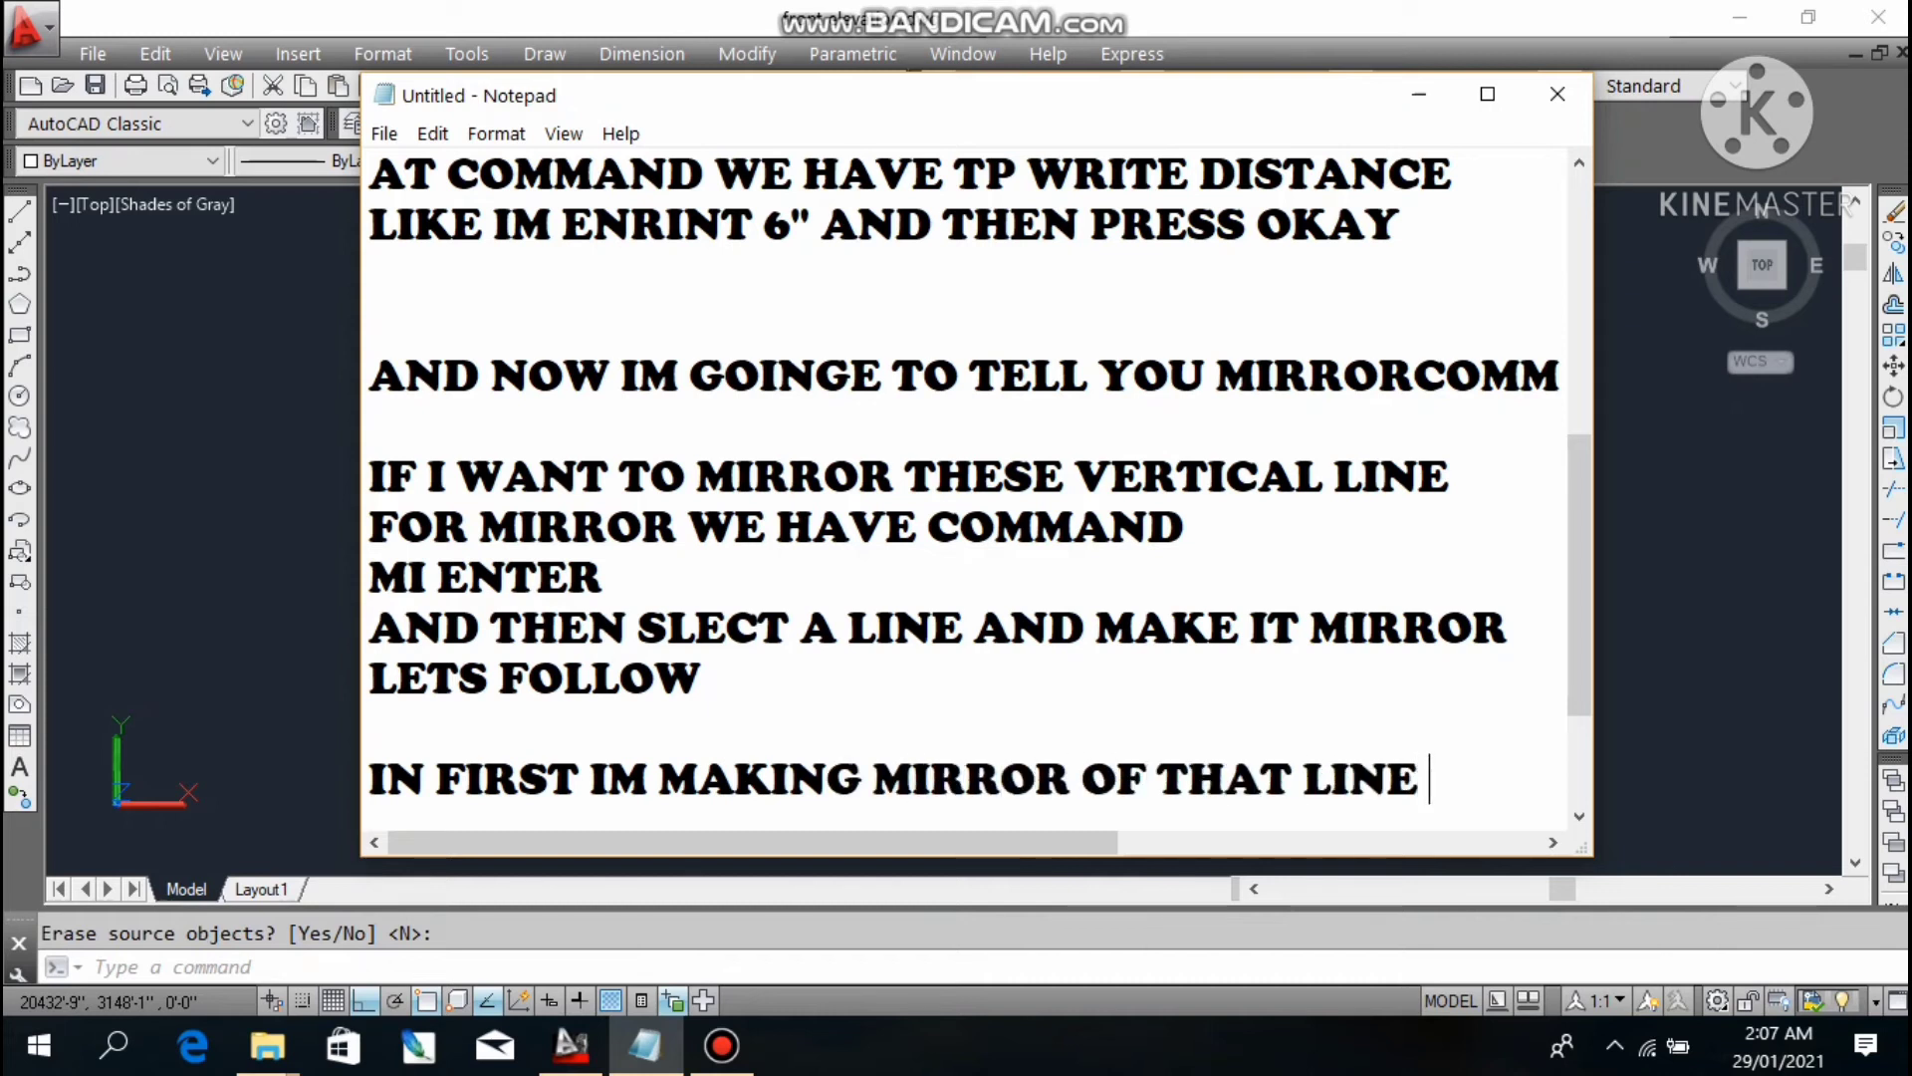
text( ,)
- Add the line "AGAIN IM REPEATING" to the end of the note and return to the AutoCAD drawing
key(Return)
text(AGAIM)
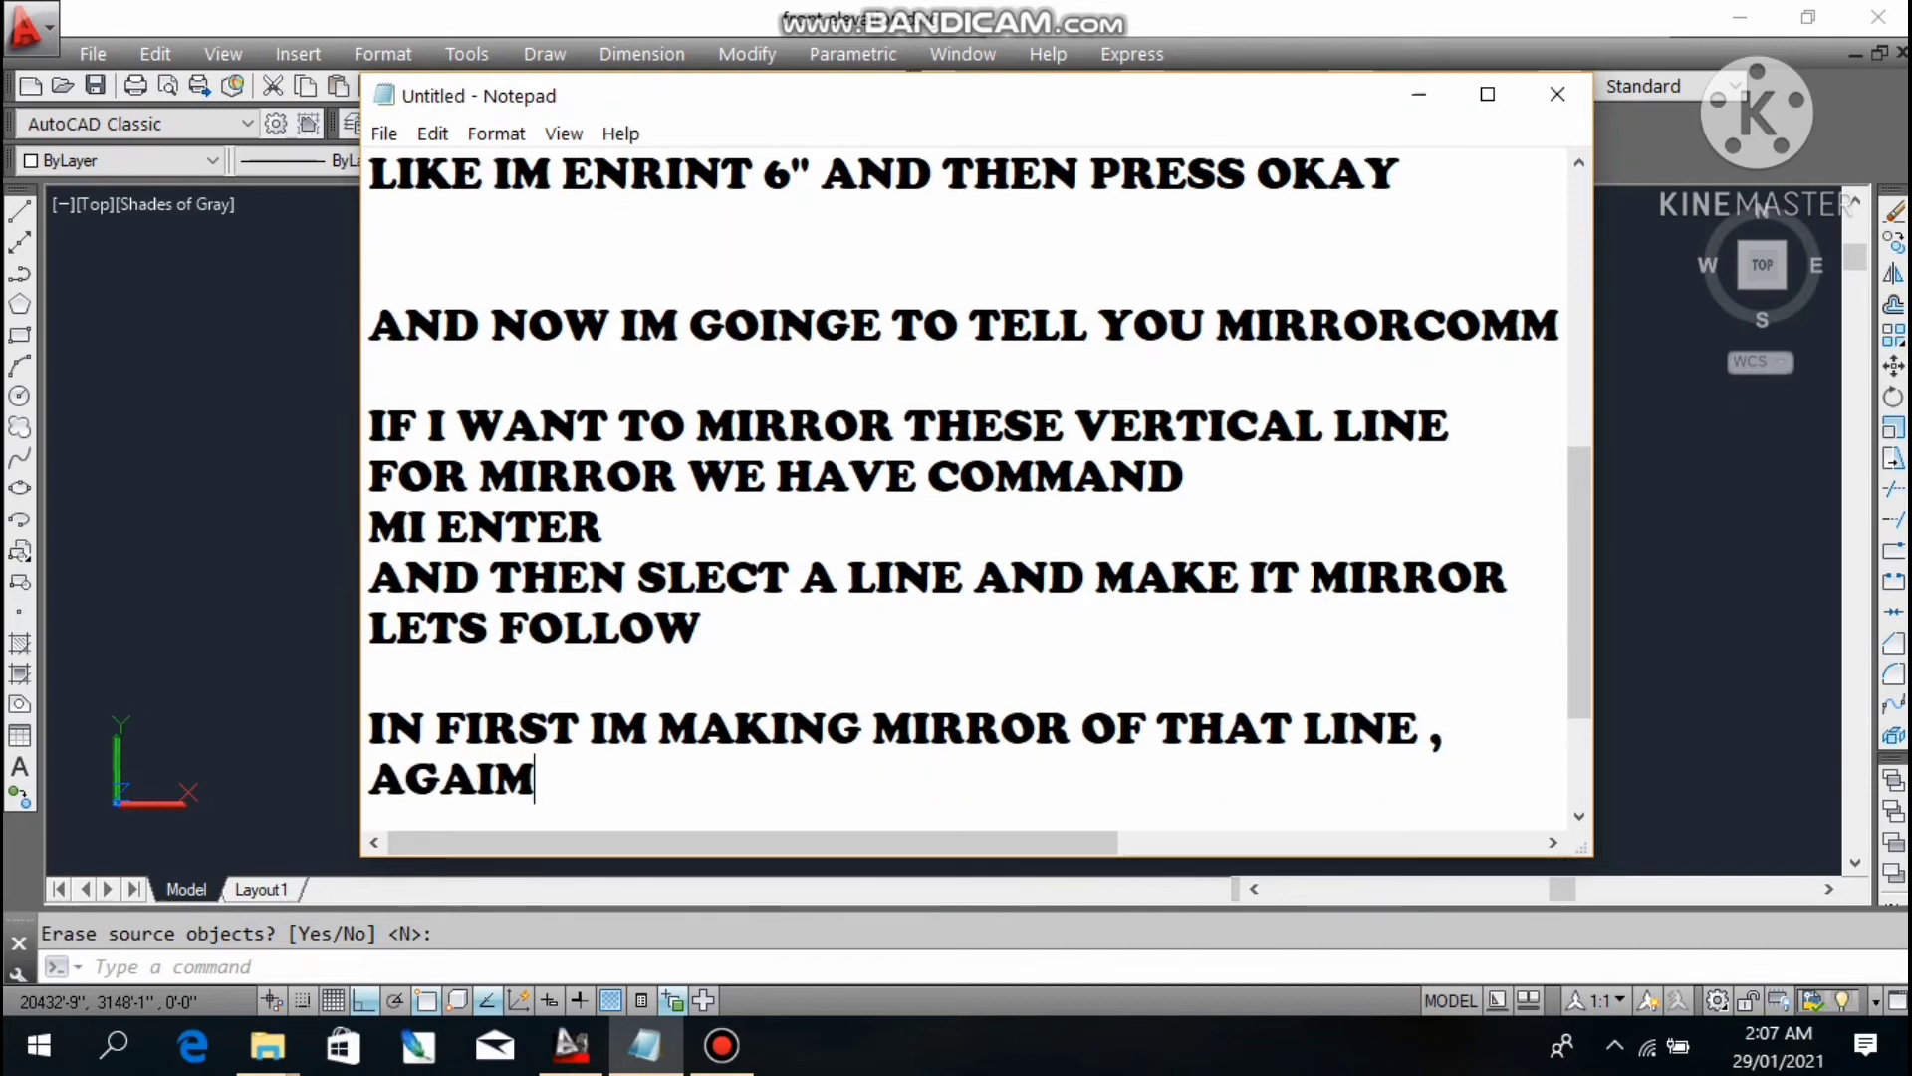
key(BackSpace)
text(N IM REPEATING)
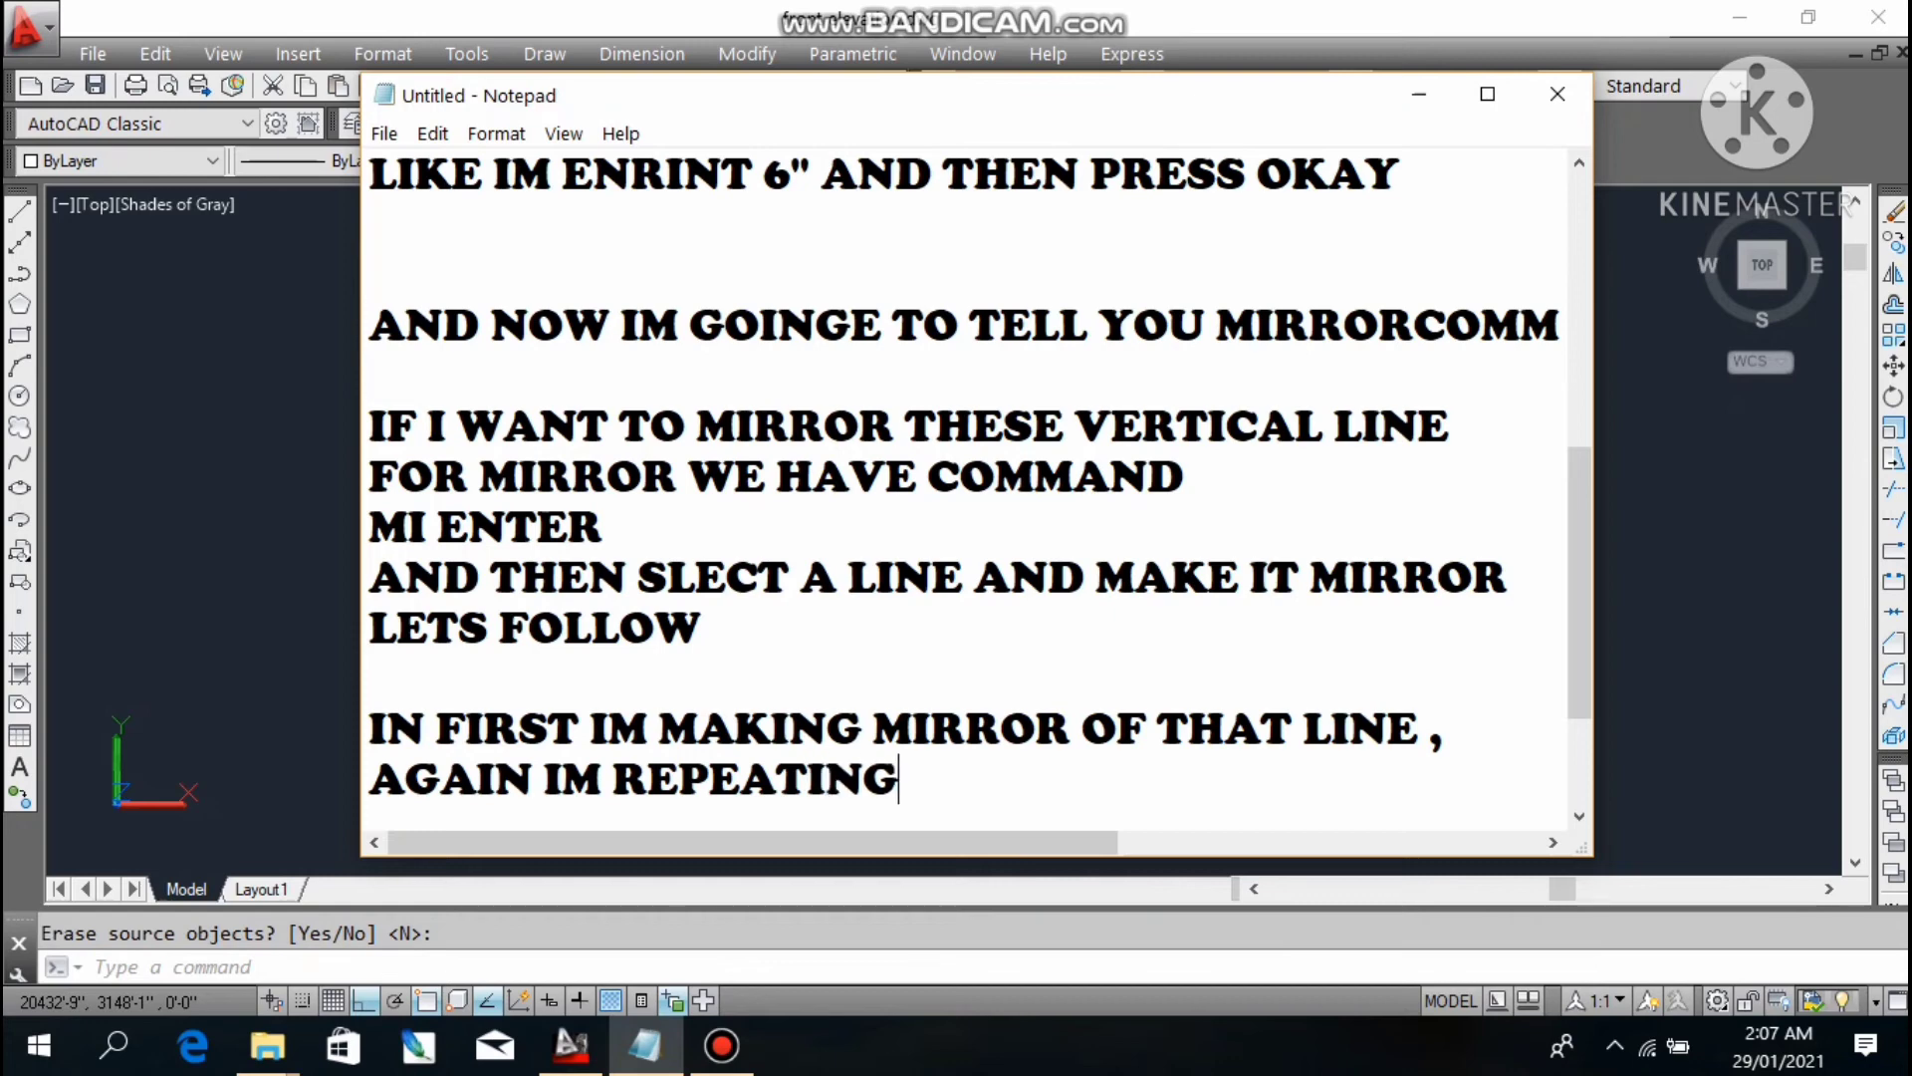
click(1420, 94)
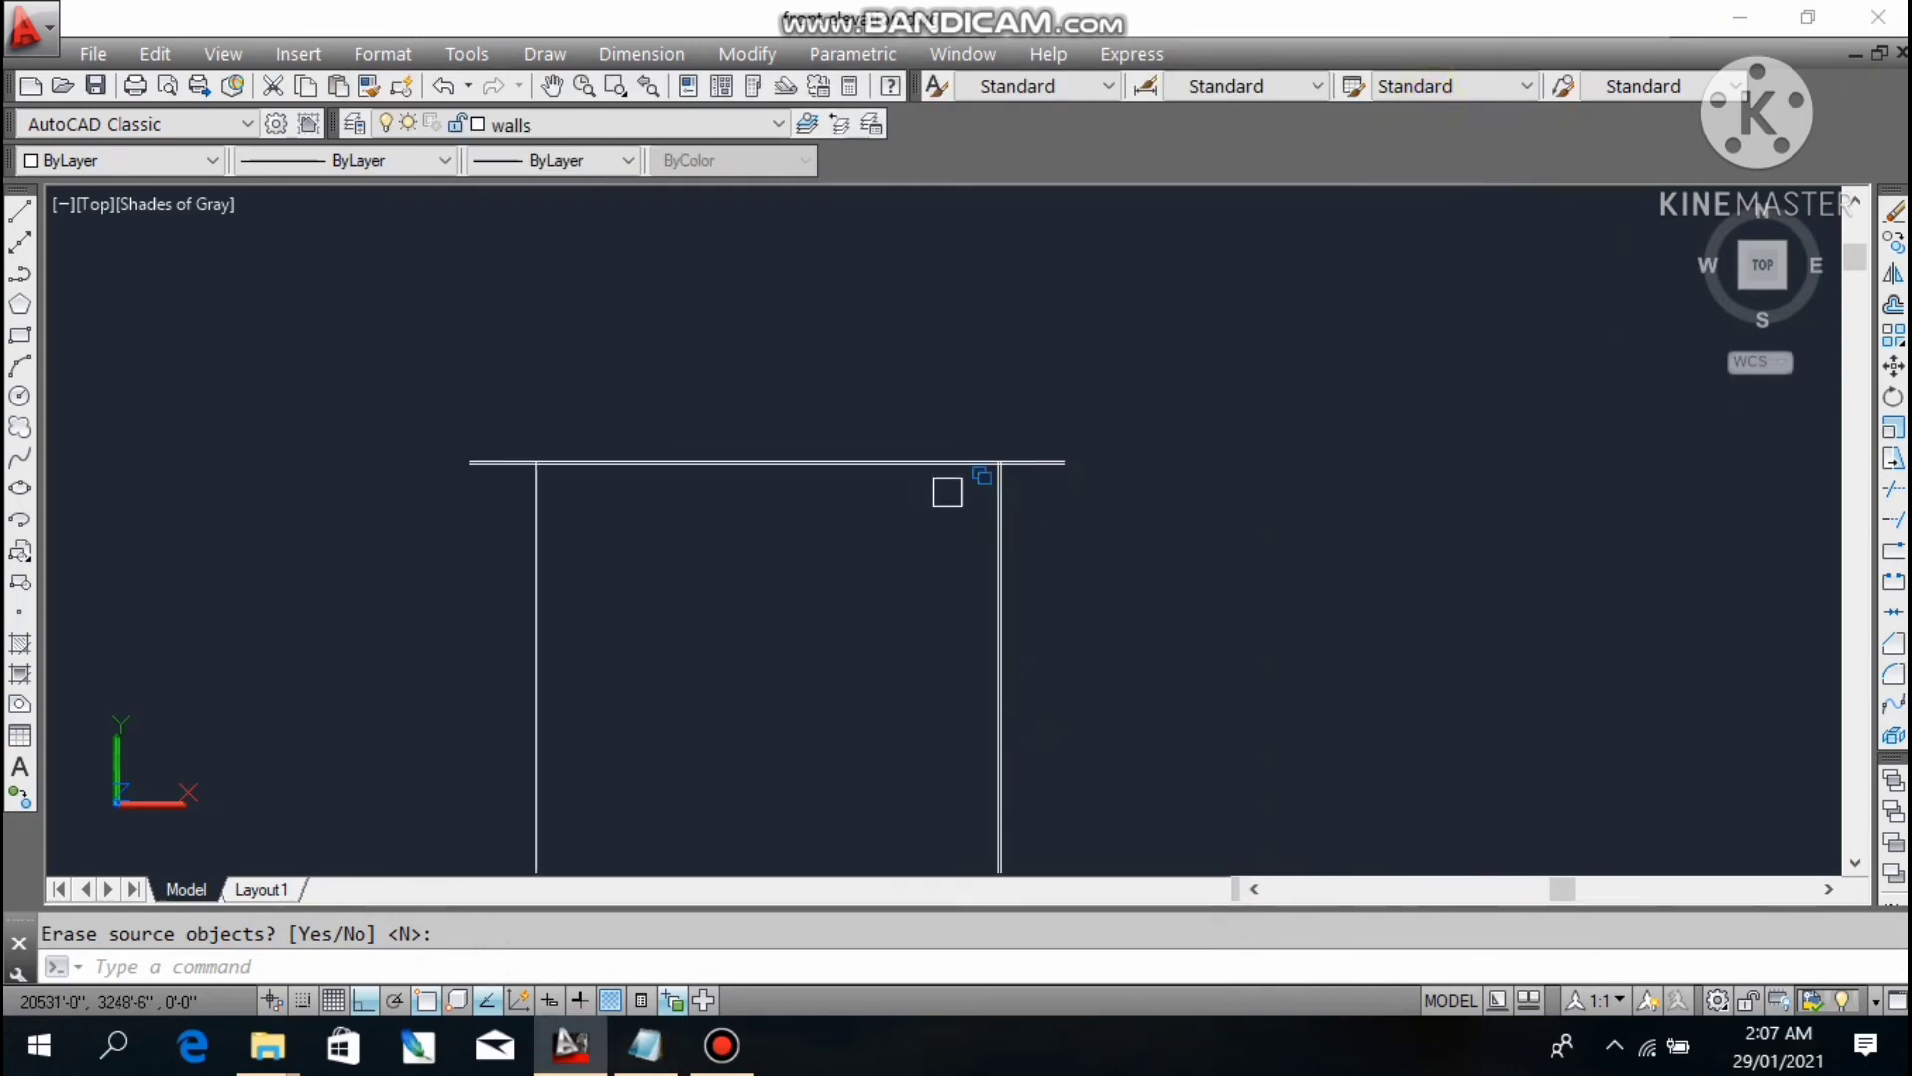
- Mirror the left vertical line about a horizontal axis through a point on it below the horizontal lines, keeping the source line
click(467, 645)
click(625, 568)
click(535, 575)
middle_drag(585, 576, 751, 529)
text(MI)
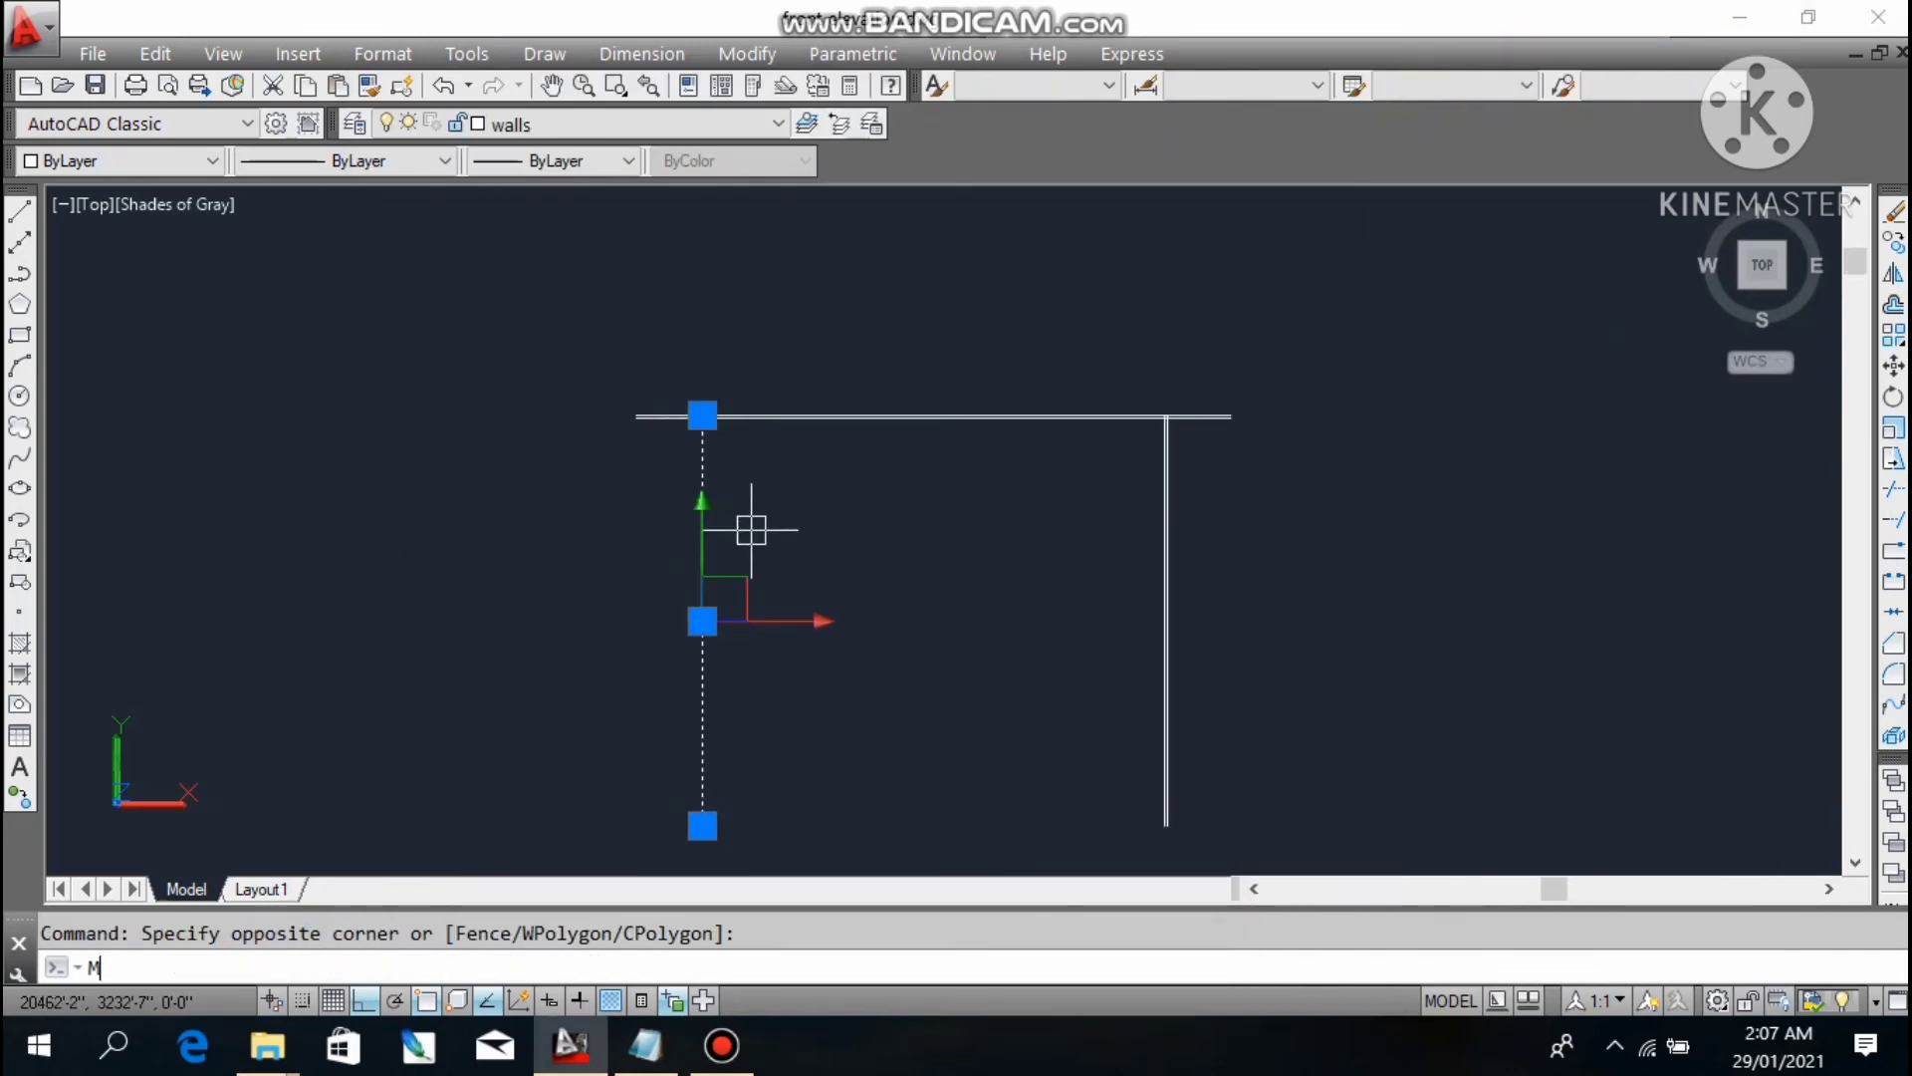
key(Return)
key(Return)
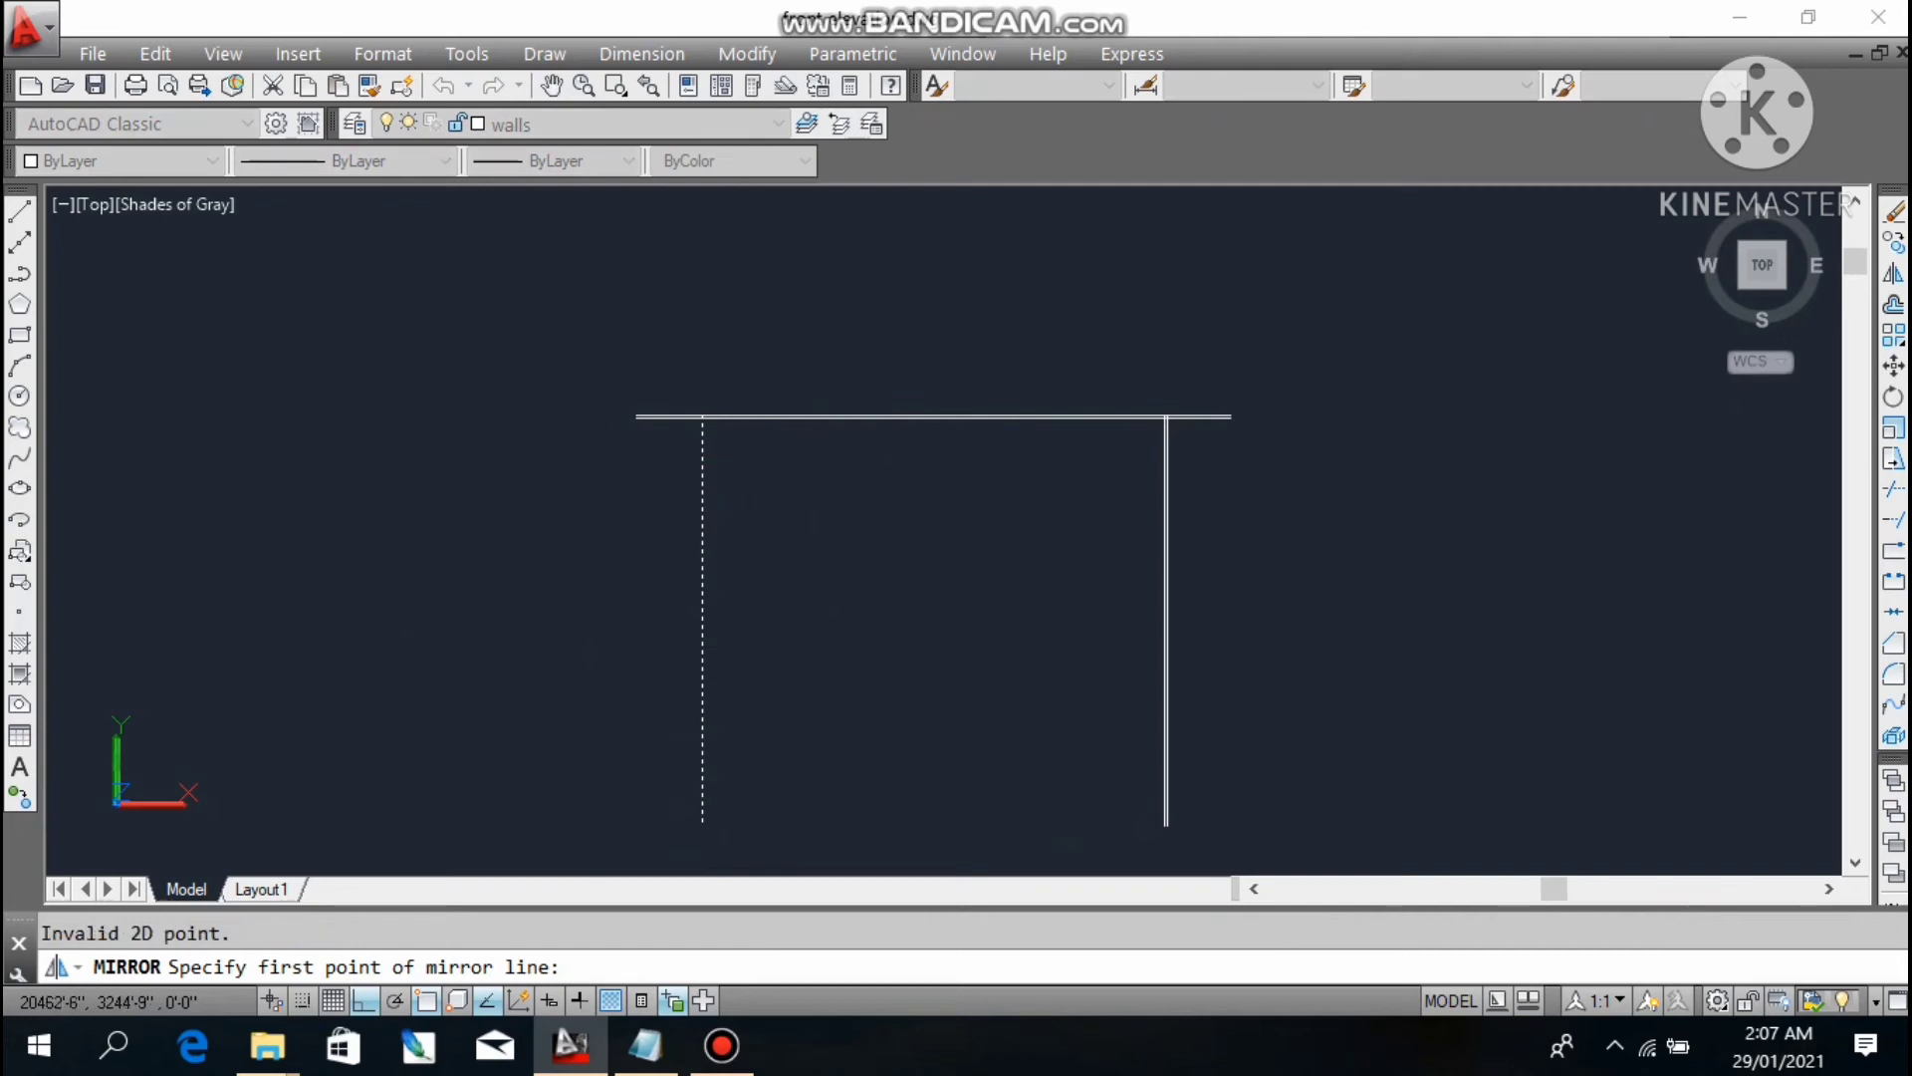
click(702, 504)
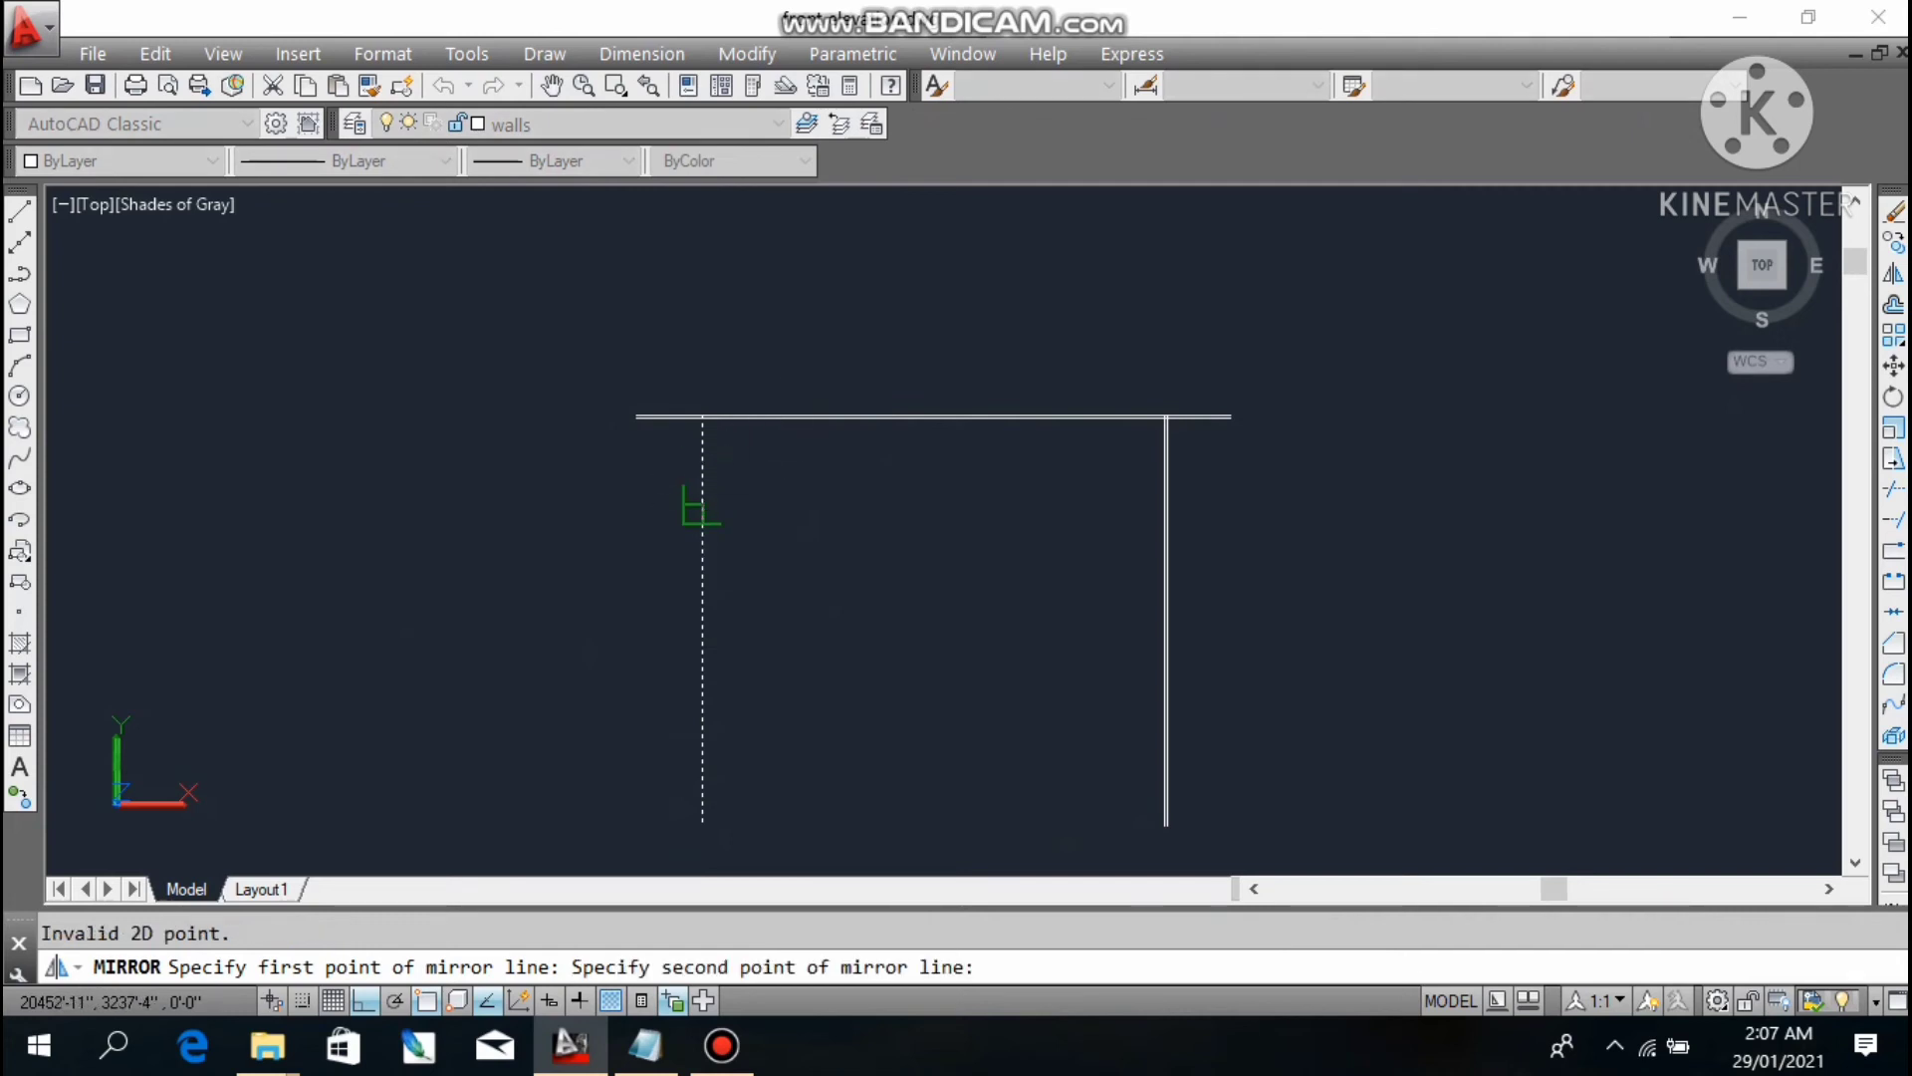
middle_drag(796, 459, 850, 527)
click(848, 528)
key(Return)
scroll(717, 354, up, 2)
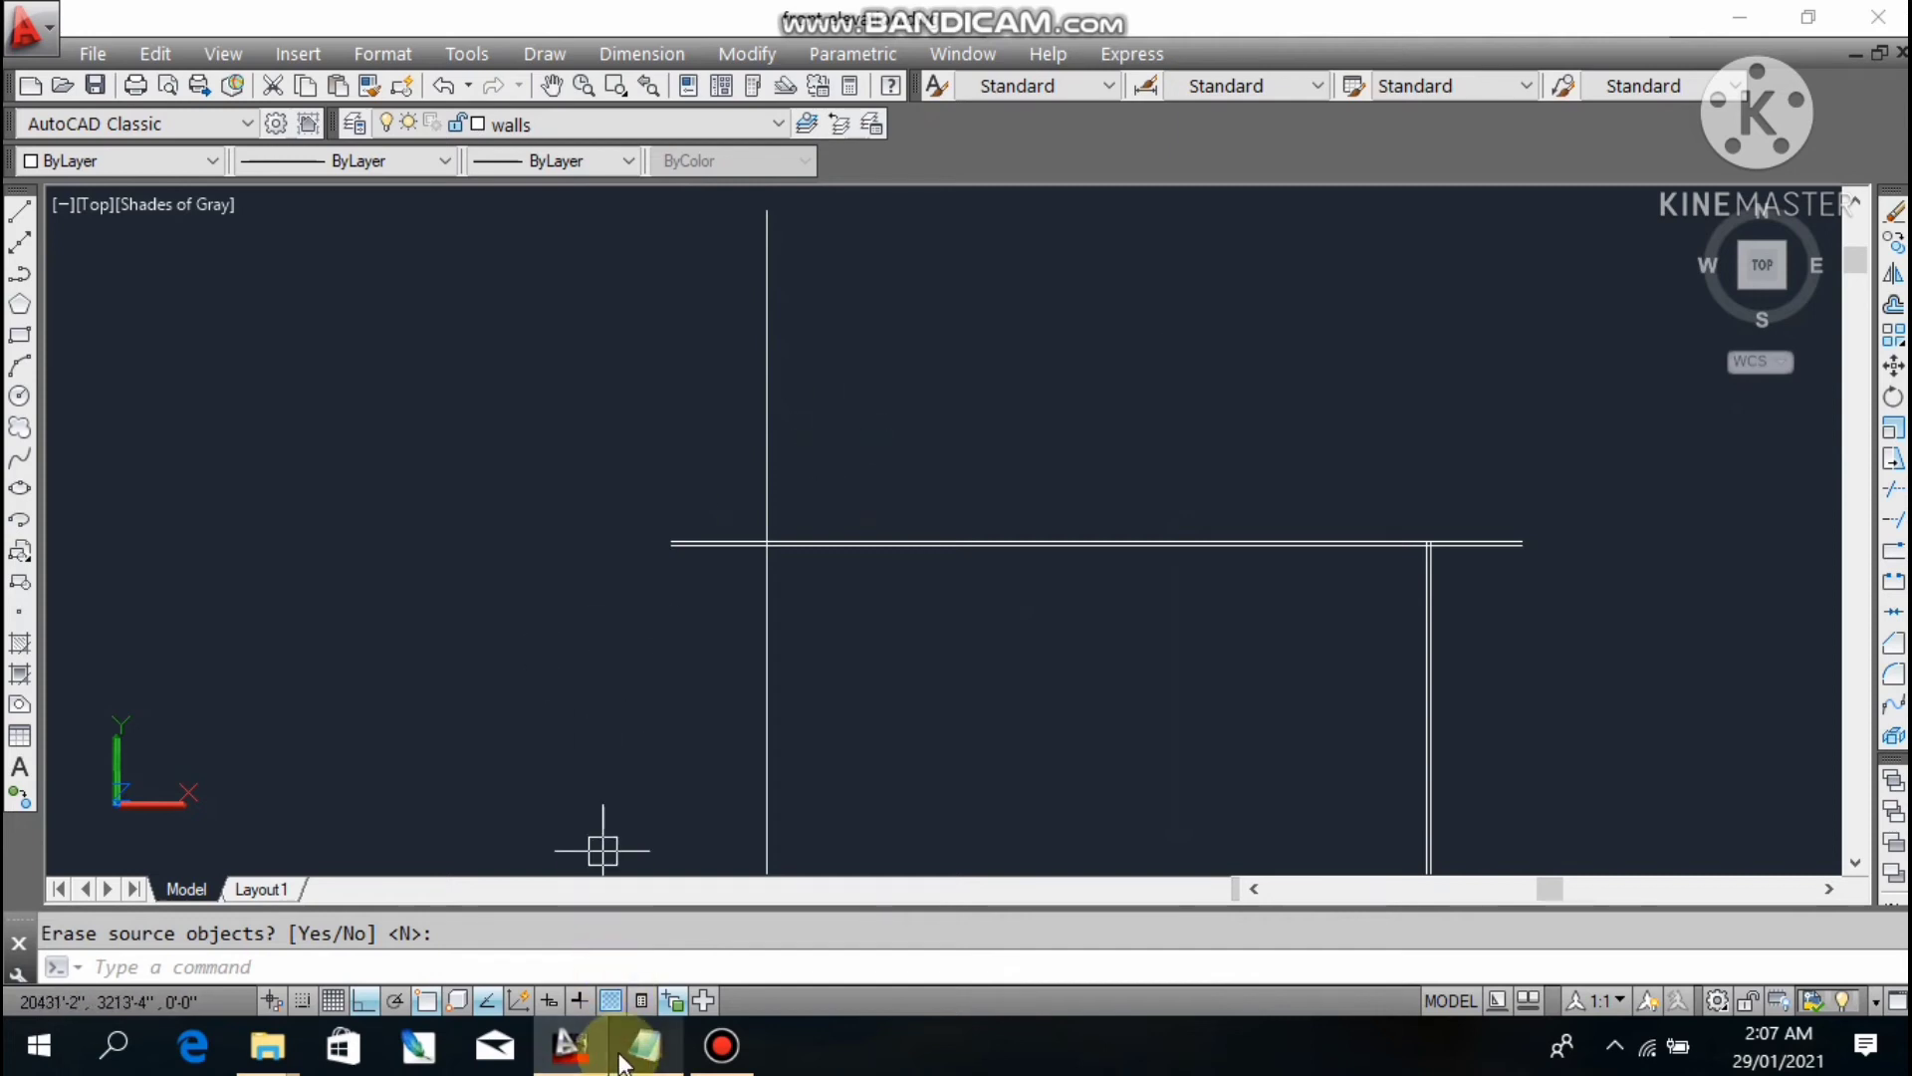
- Erase the pair of vertical lines near the right end of the horizontal lines
scroll(803, 674, down, 3)
click(1200, 618)
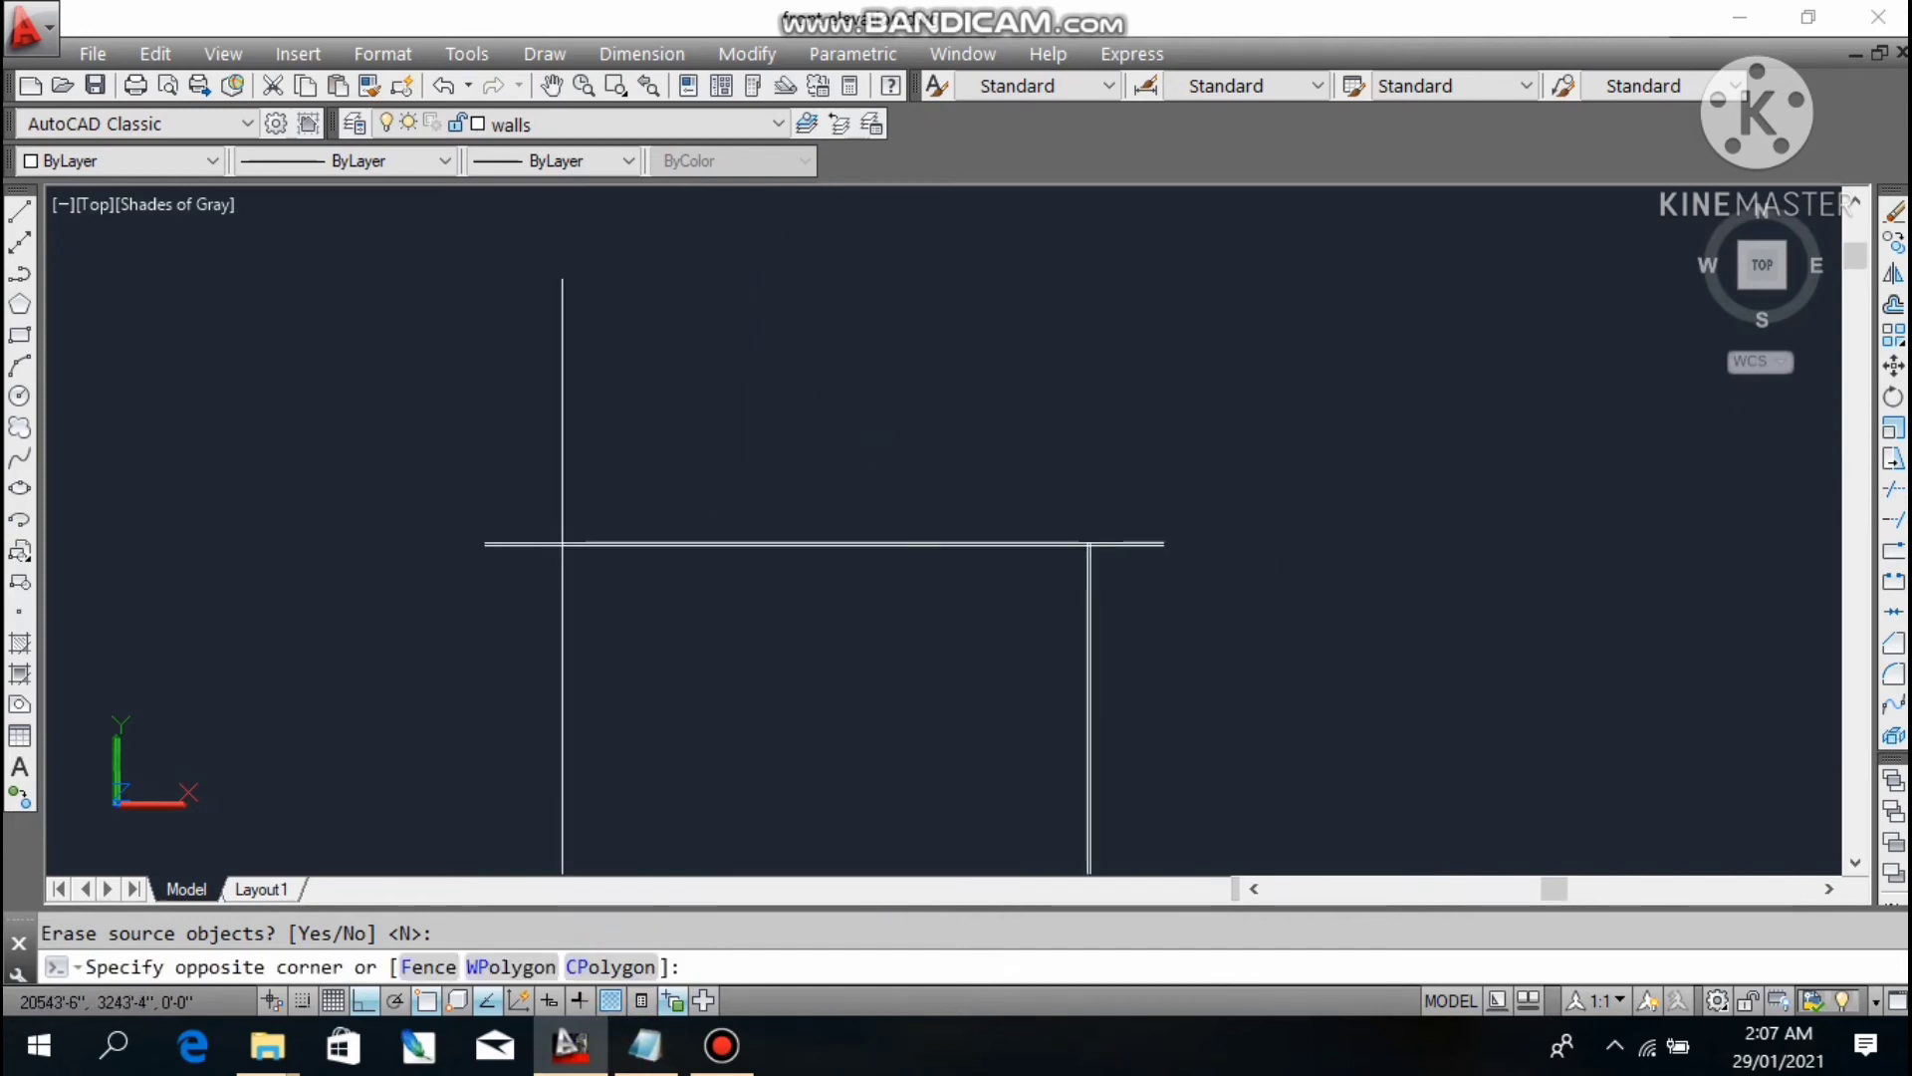
click(1013, 626)
key(e)
key(Return)
scroll(899, 410, down, 2)
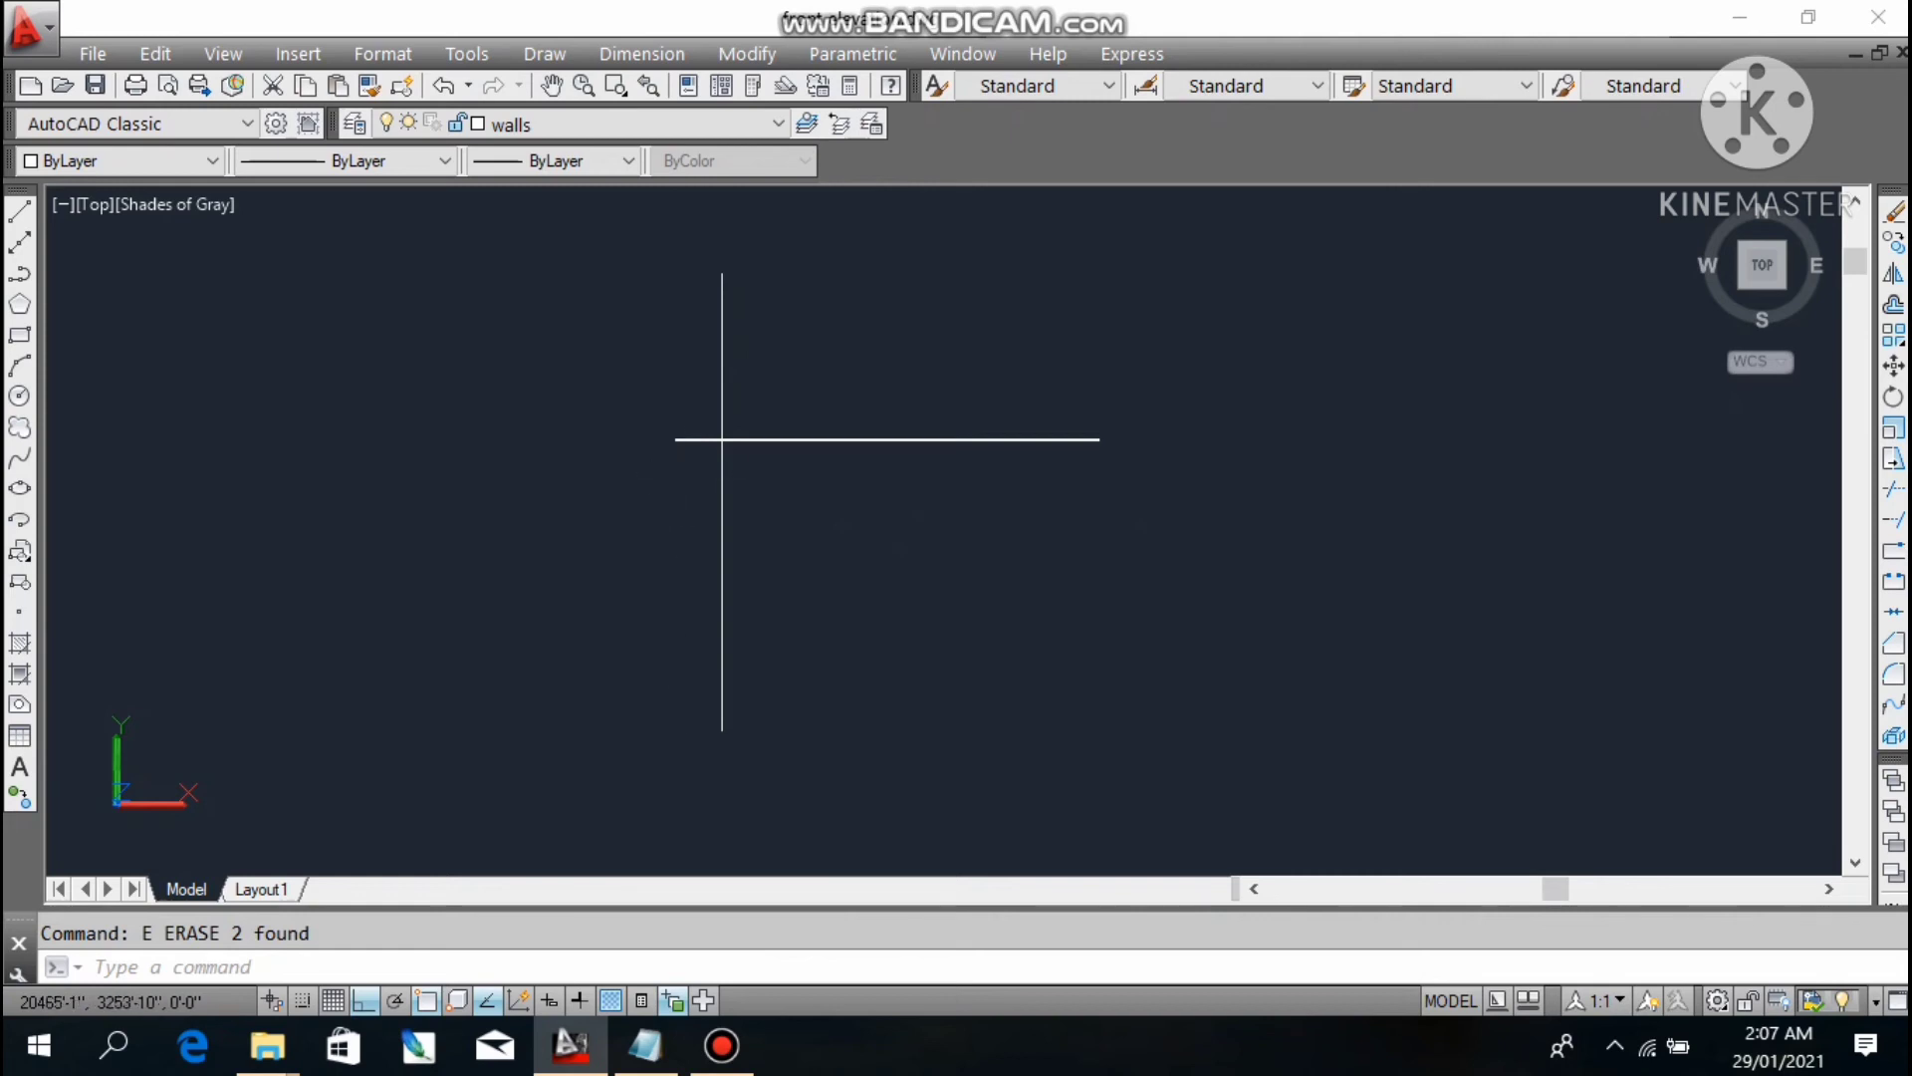
- Mirror both overlapping left vertical lines about a vertical axis through the horizontal line's midpoint, keeping the source lines
scroll(946, 468, up, 2)
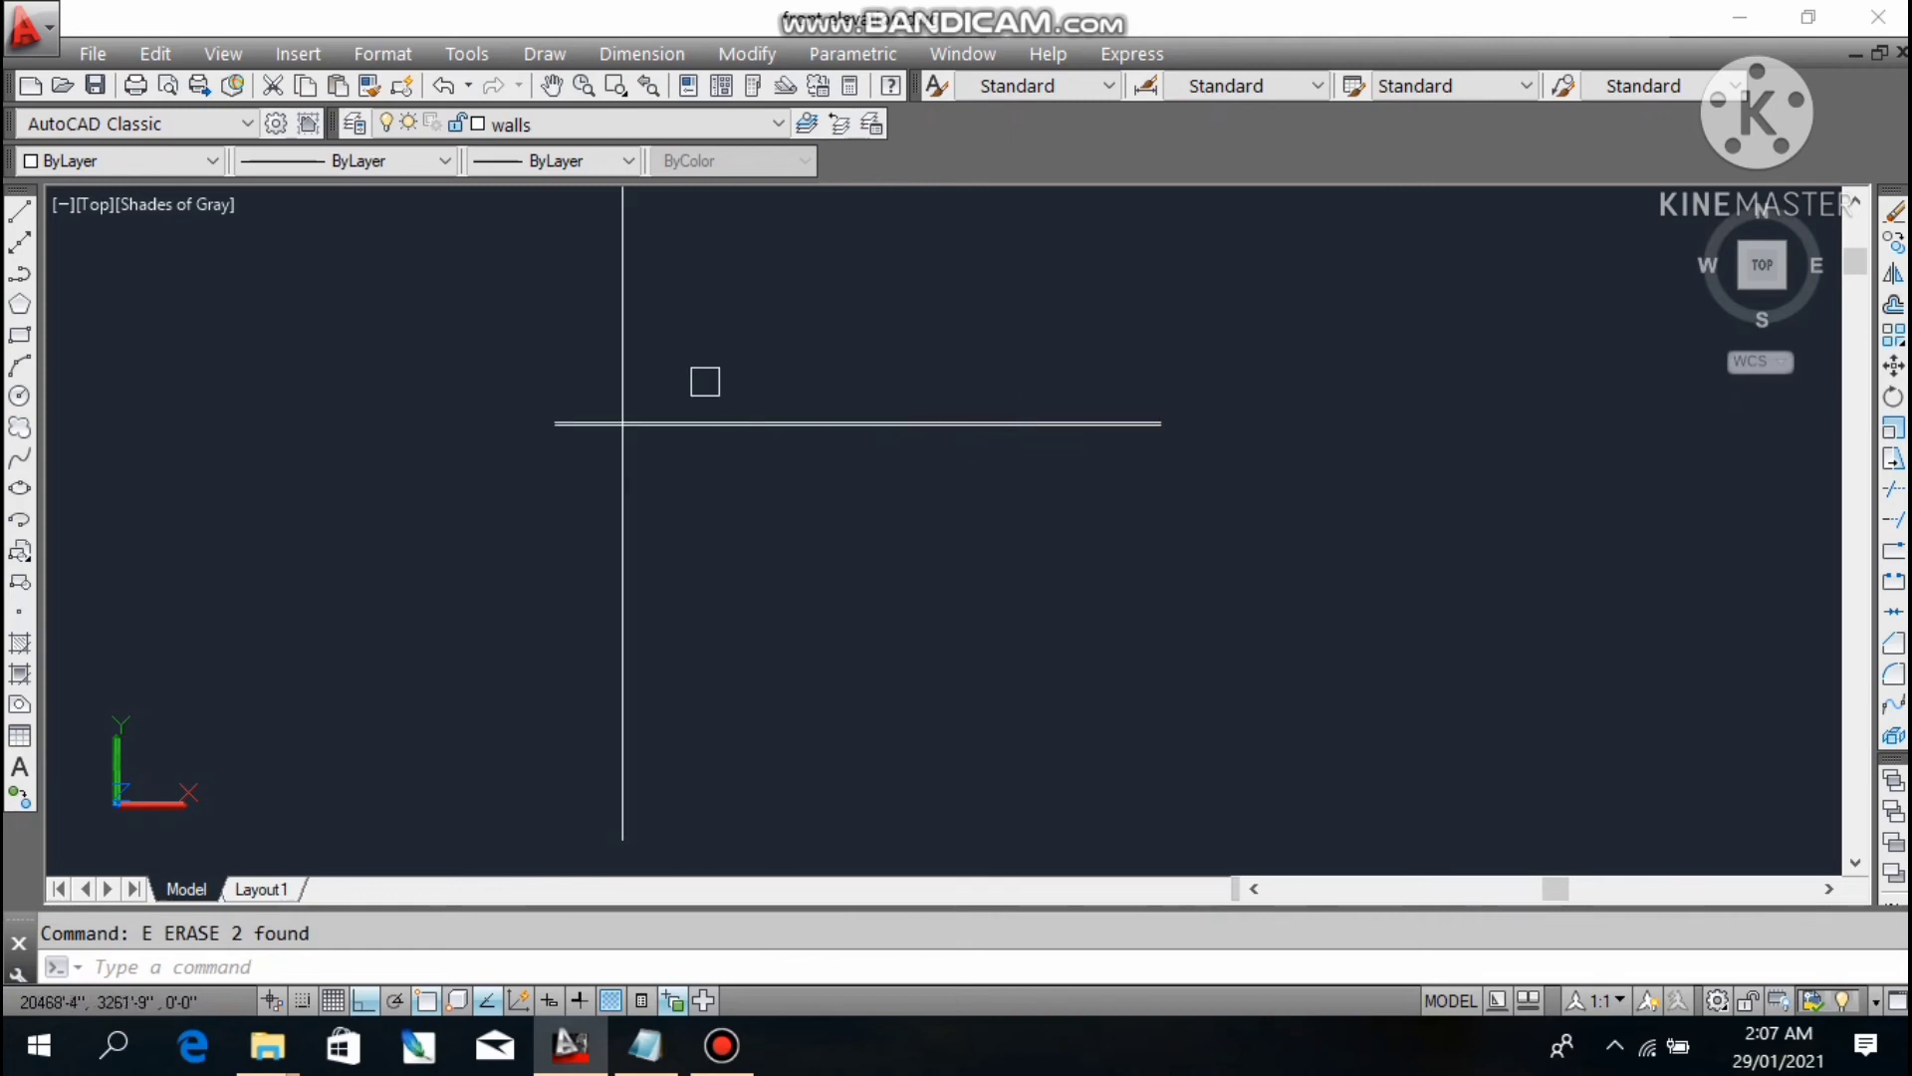
click(859, 307)
click(605, 359)
scroll(772, 535, down, 1)
middle_drag(771, 538, 760, 666)
click(617, 753)
click(629, 742)
click(759, 641)
click(608, 742)
text(MKI)
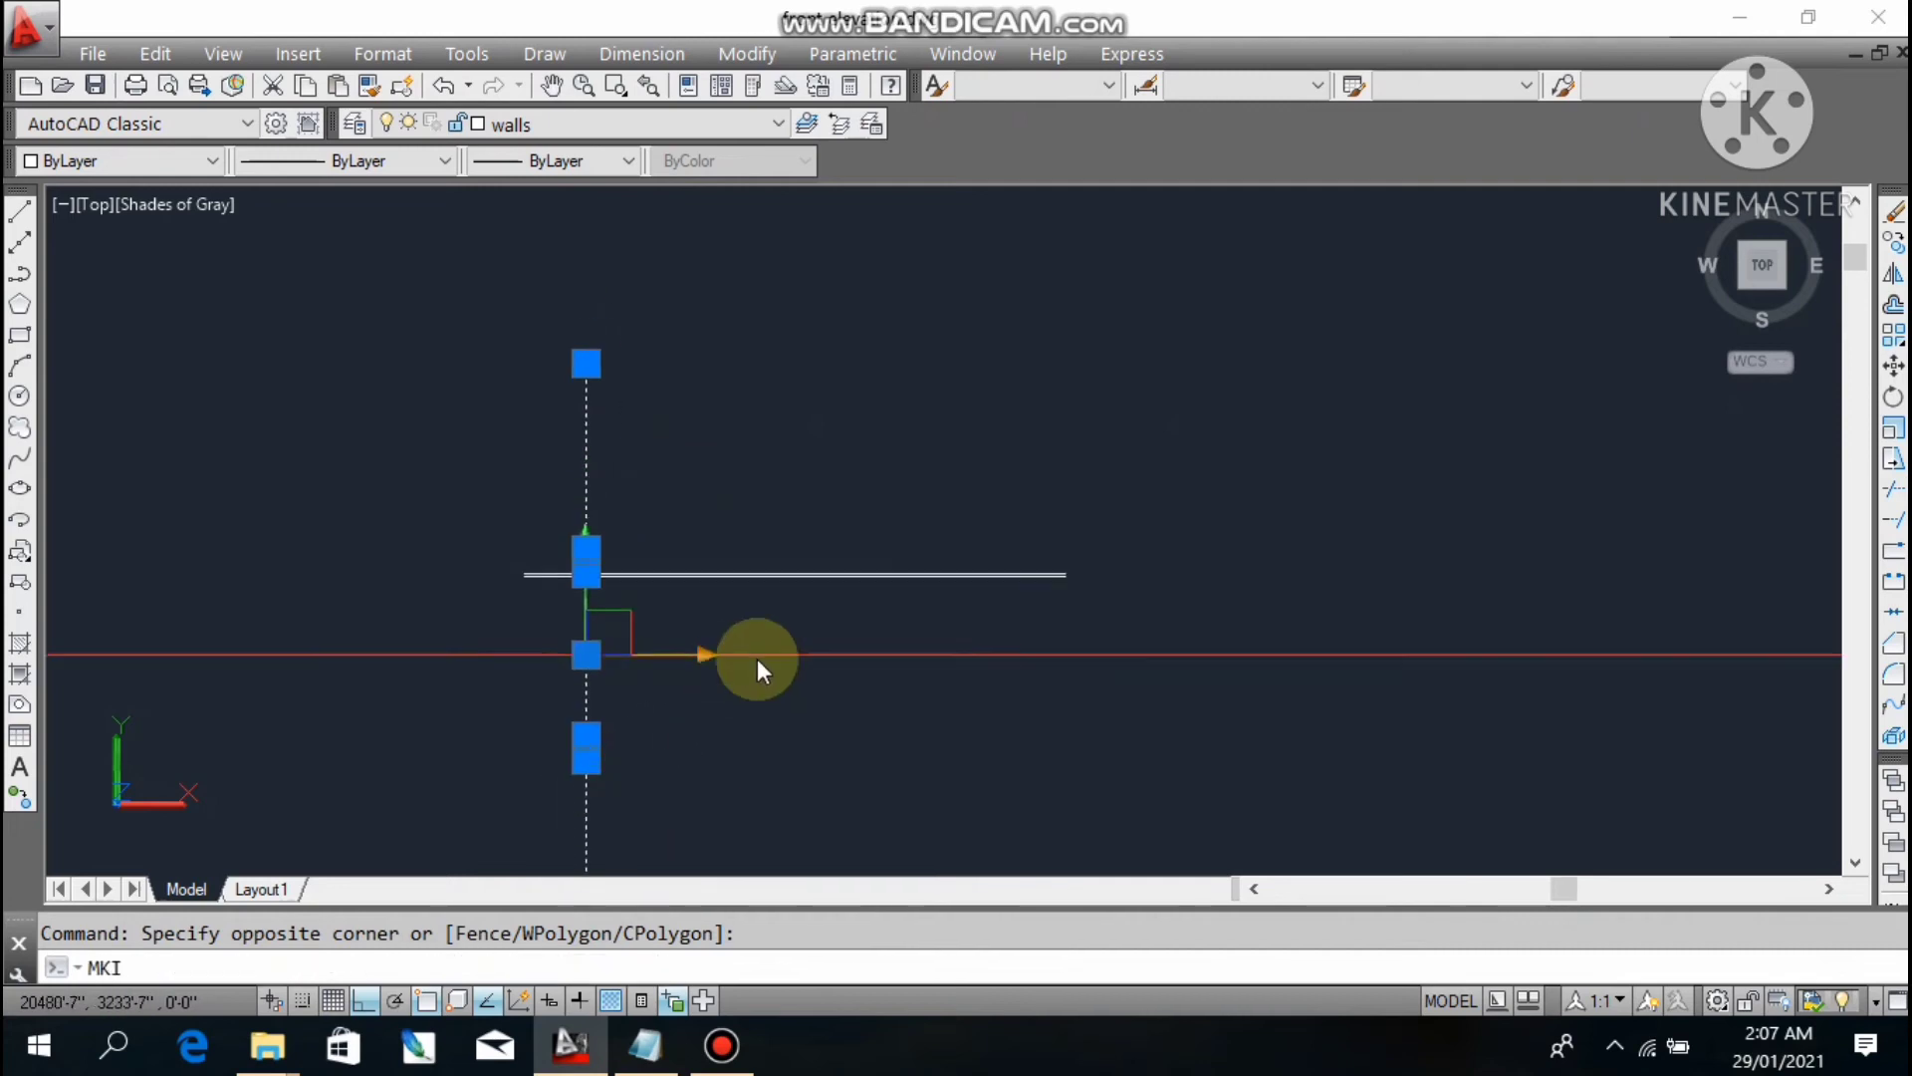
key(Return)
text(MI)
key(Return)
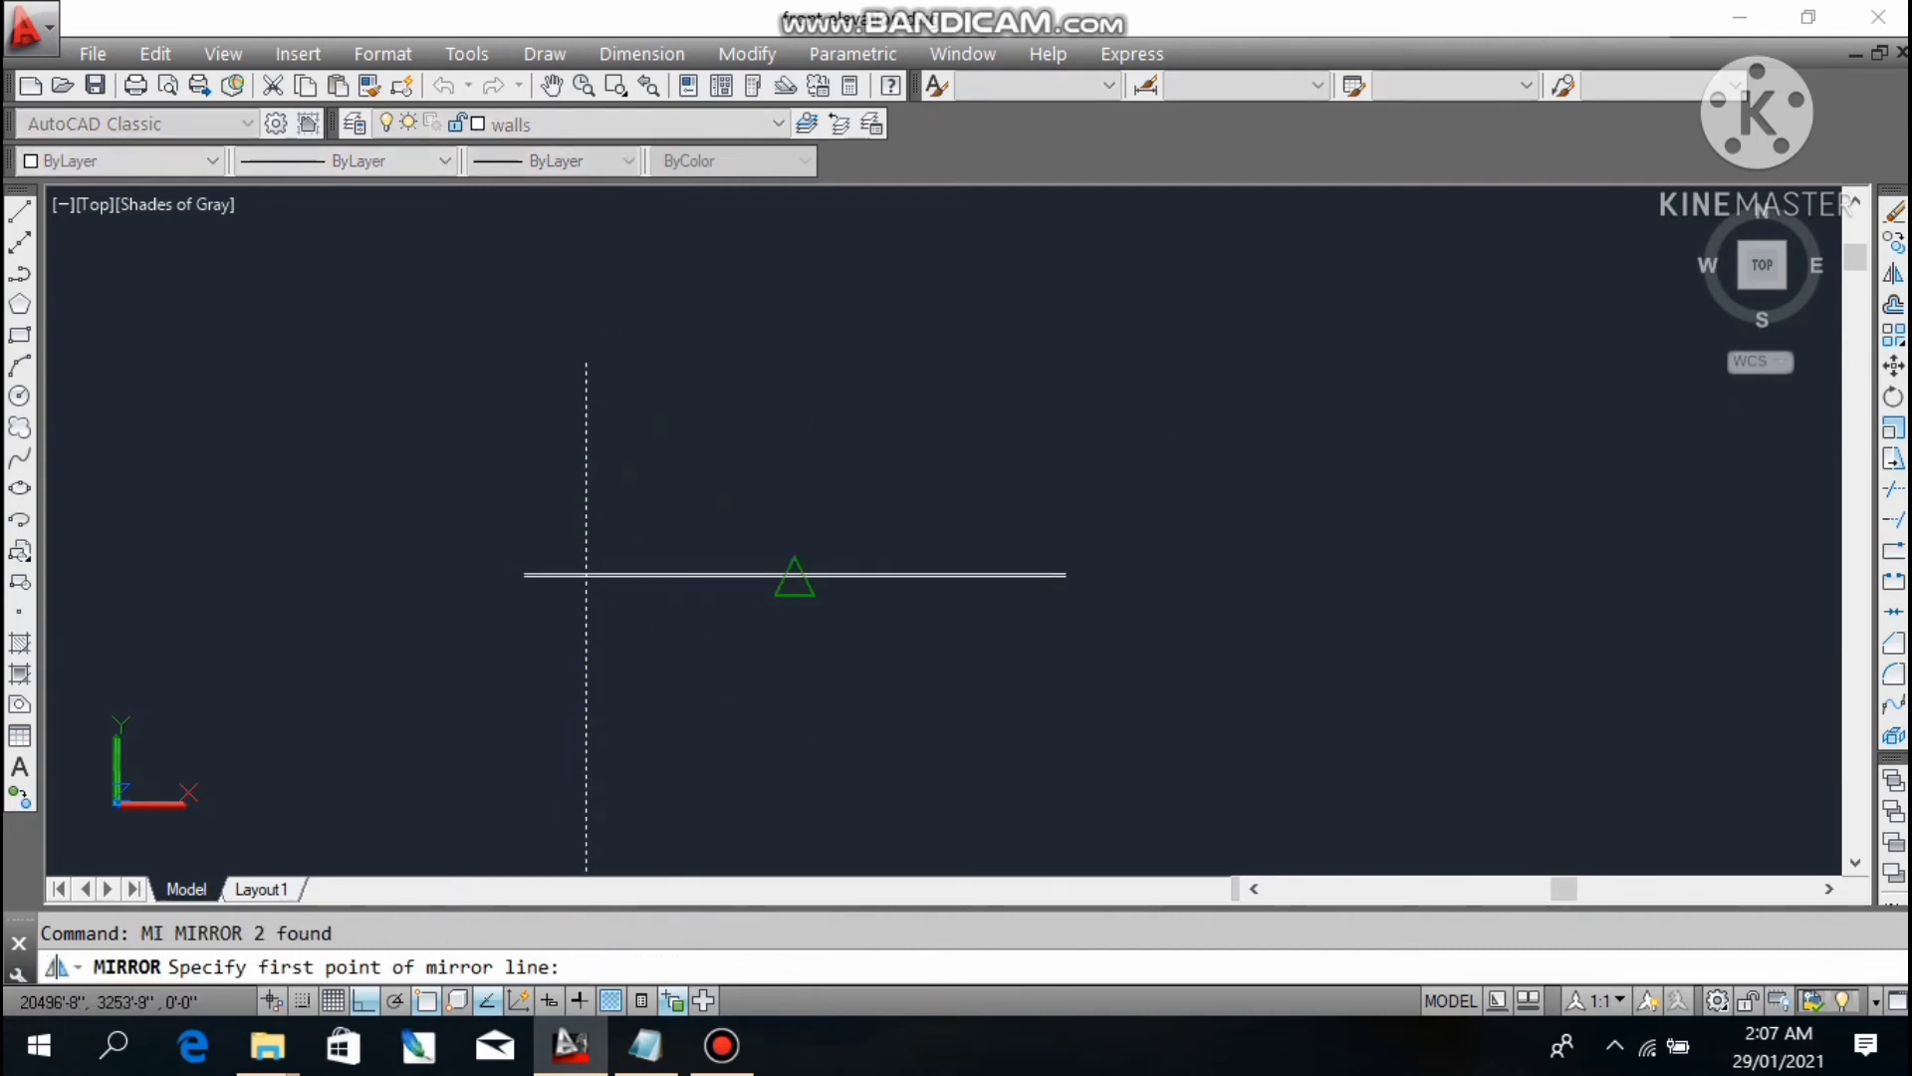
click(794, 574)
click(1008, 683)
key(Return)
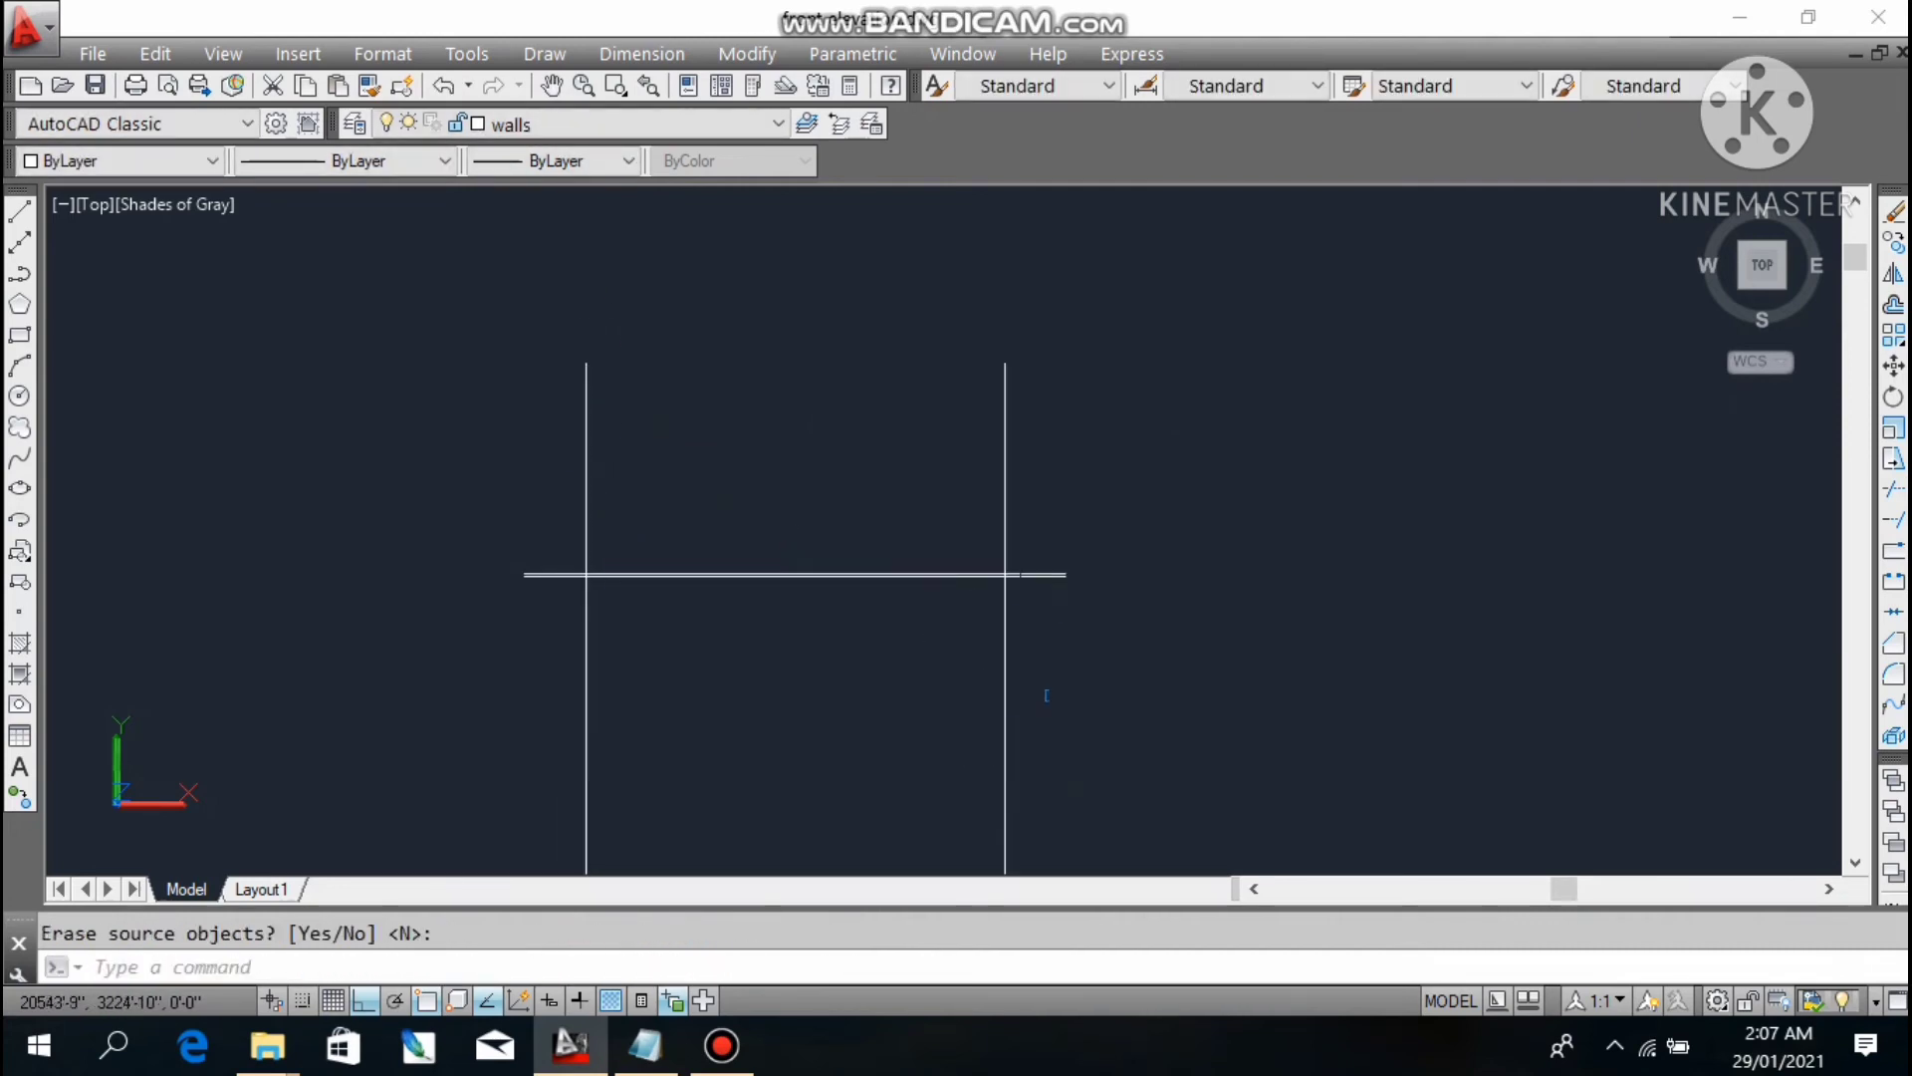
scroll(996, 598, down, 4)
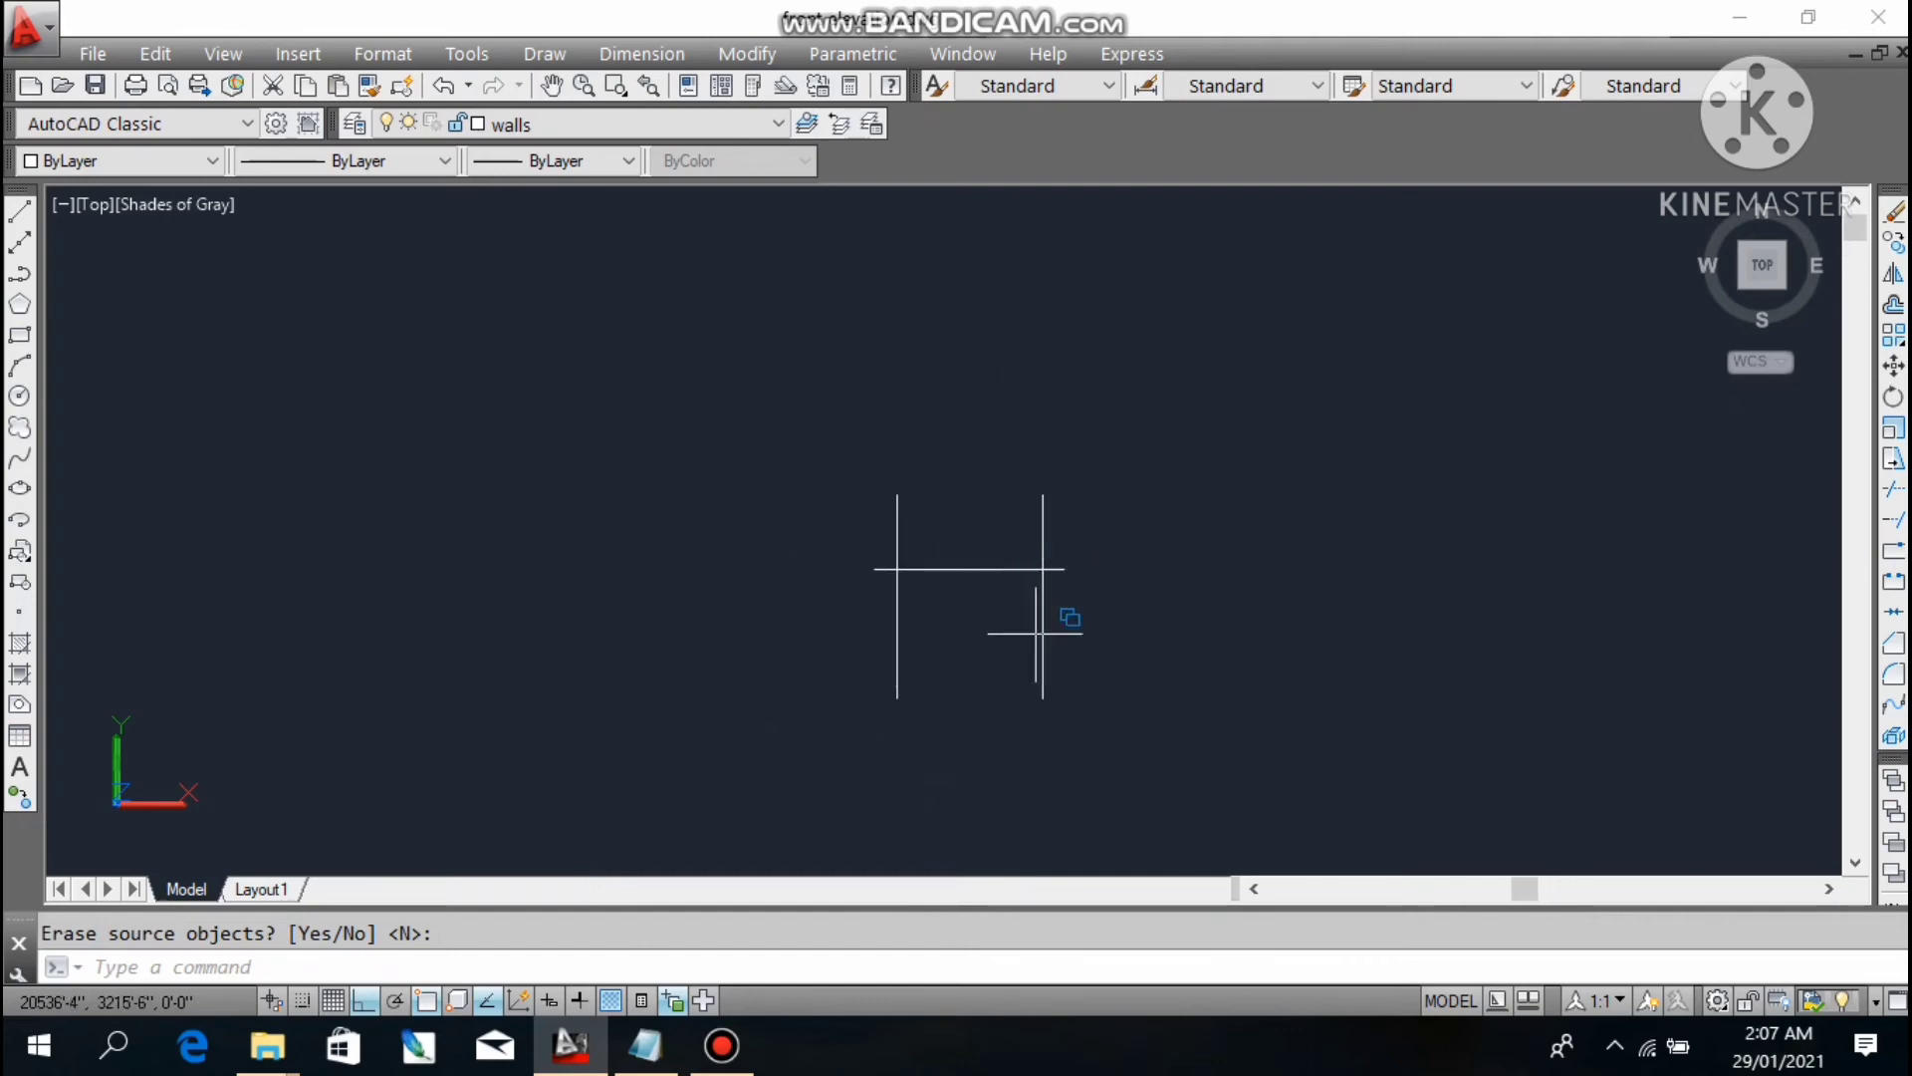
- Switch to the Notepad note and add "IN SECOND I ALSO USE MIRROR COMAND" after a blank line
click(657, 1036)
key(Return)
key(Return)
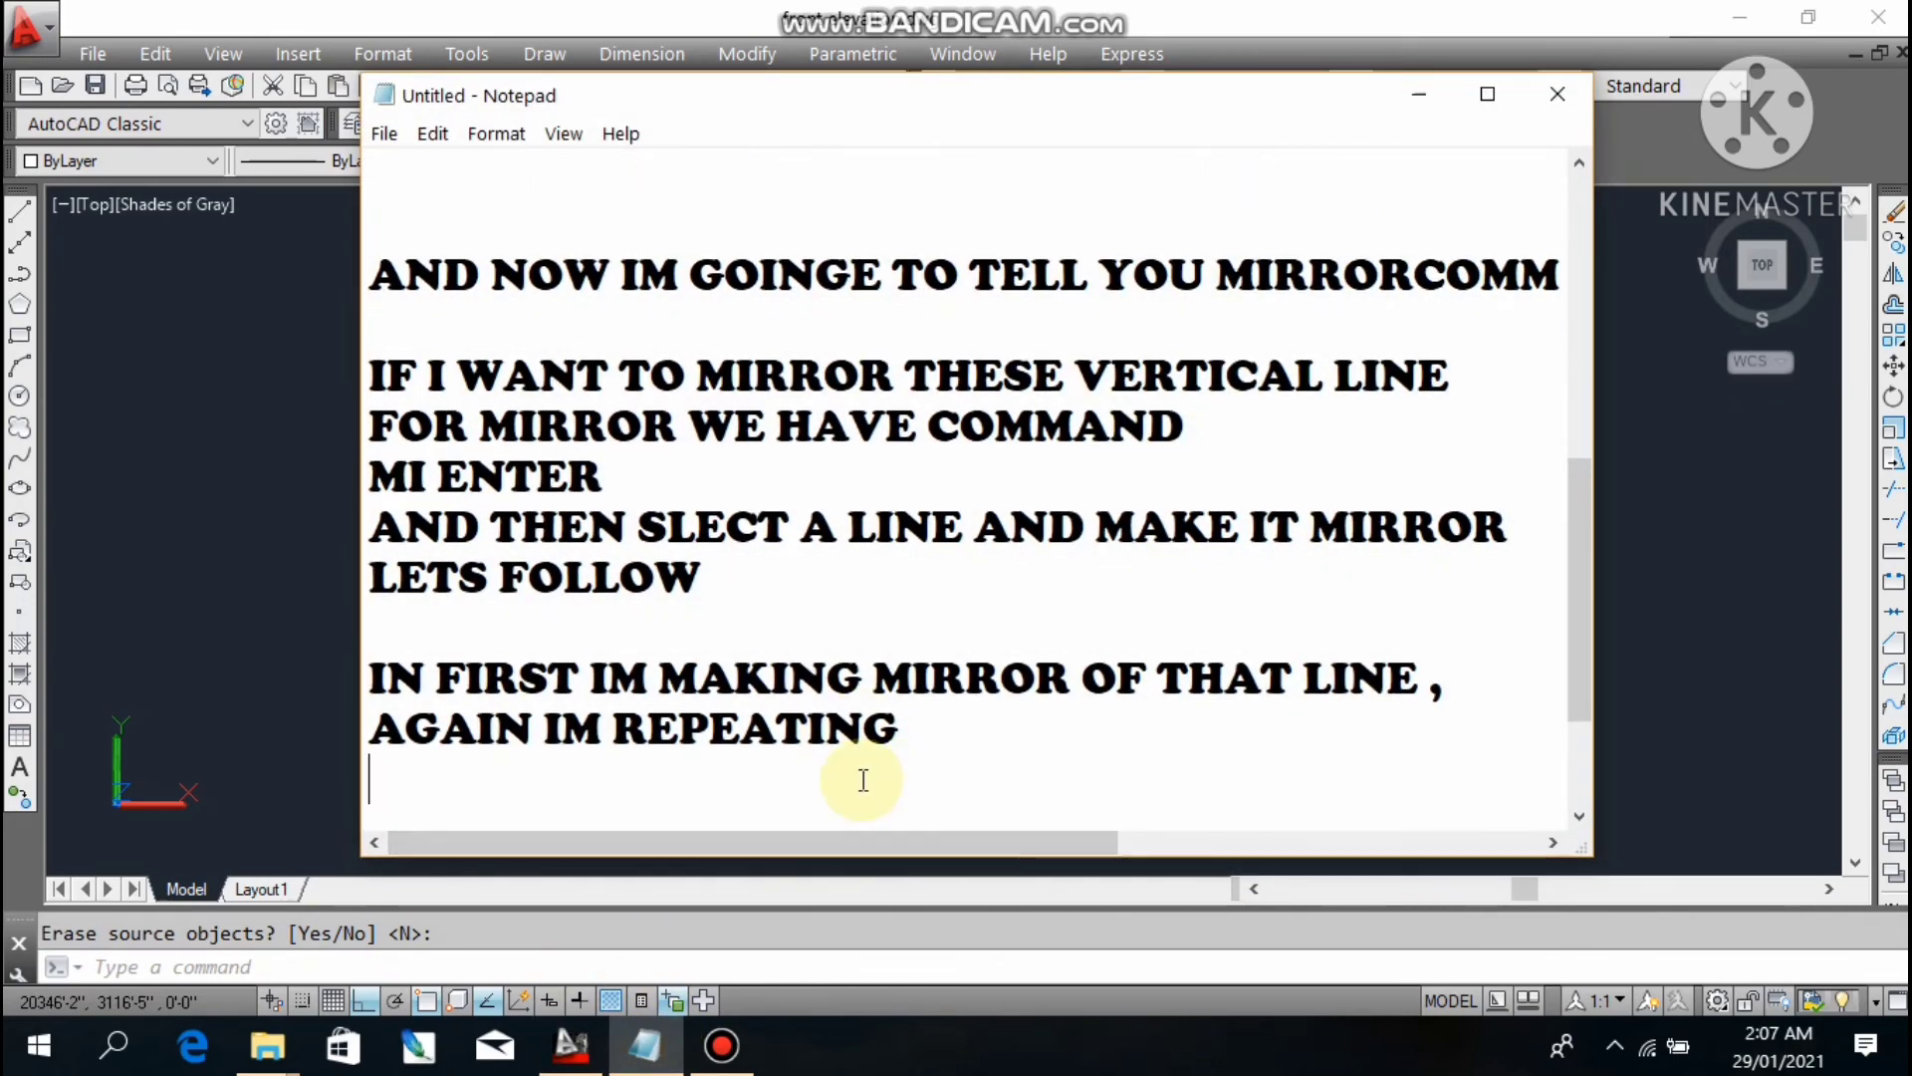
text(INS)
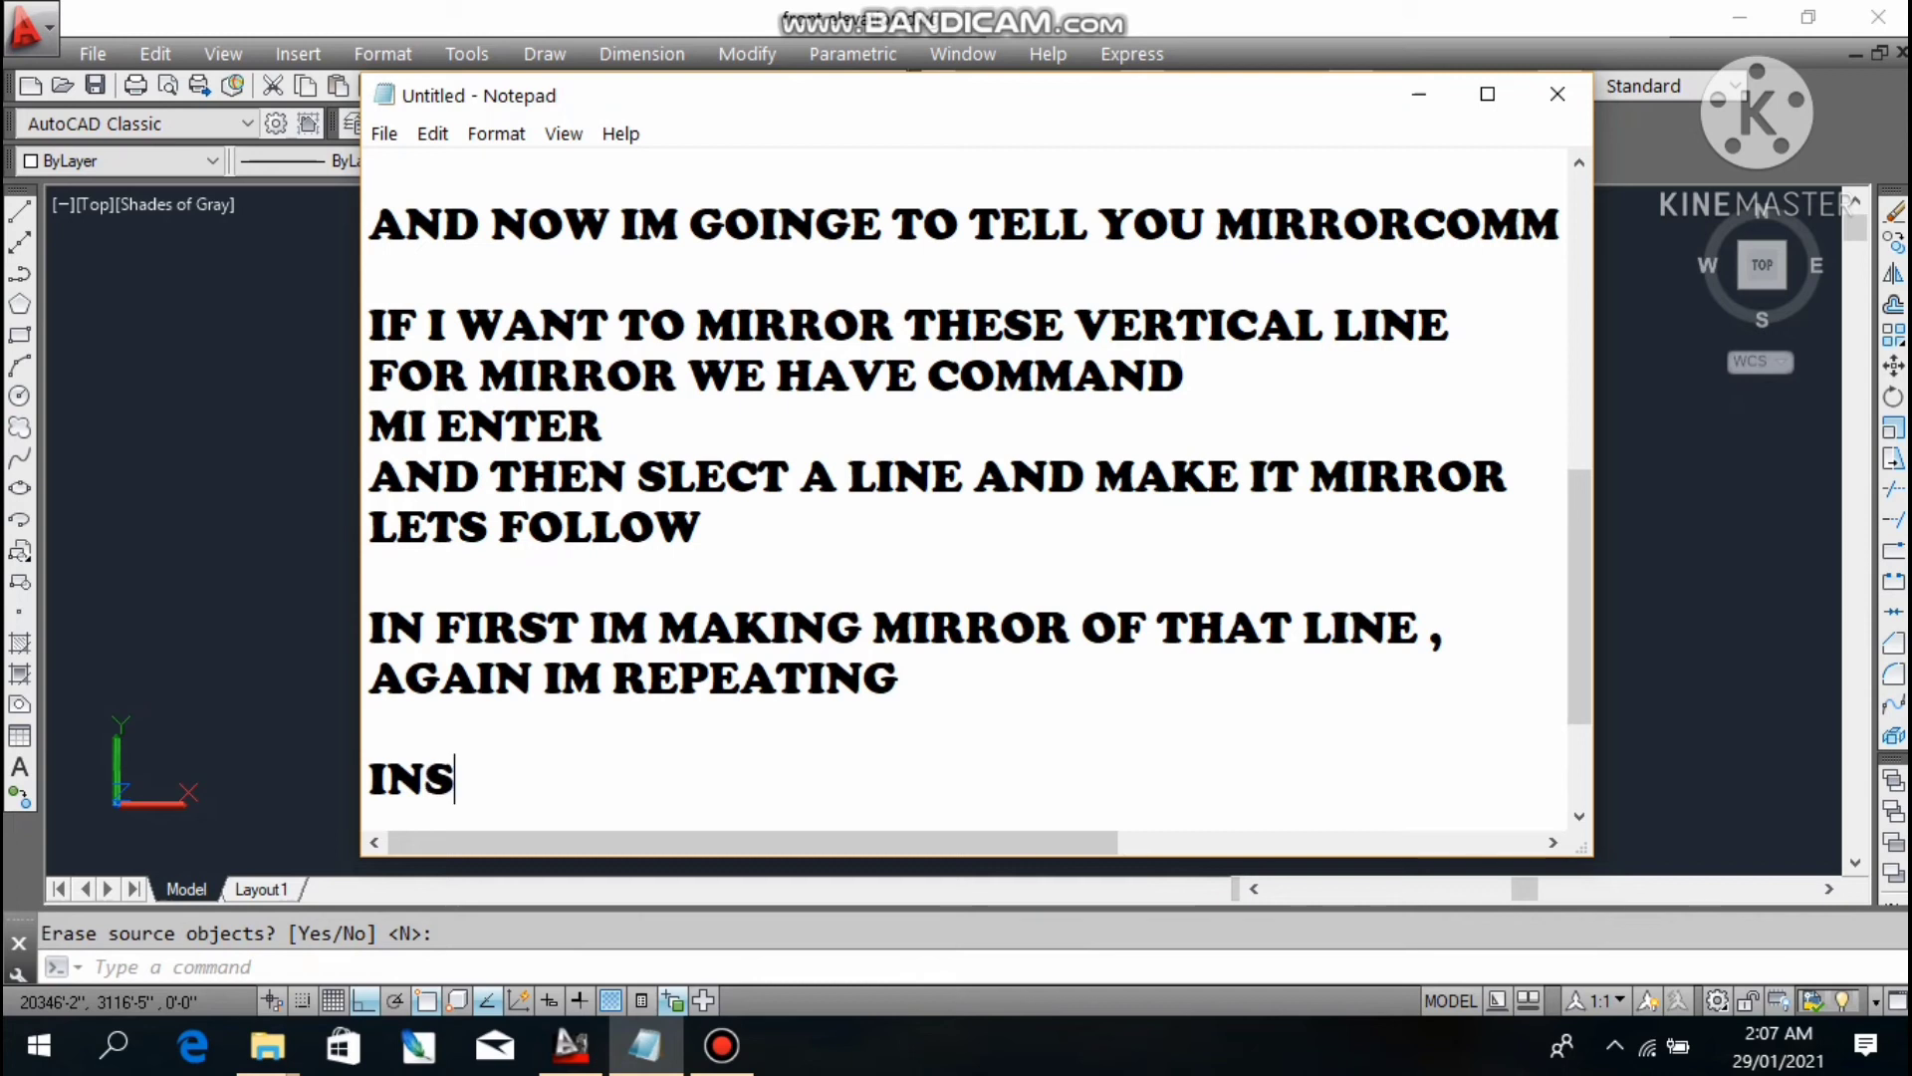
key(BackSpace)
text(SECON)
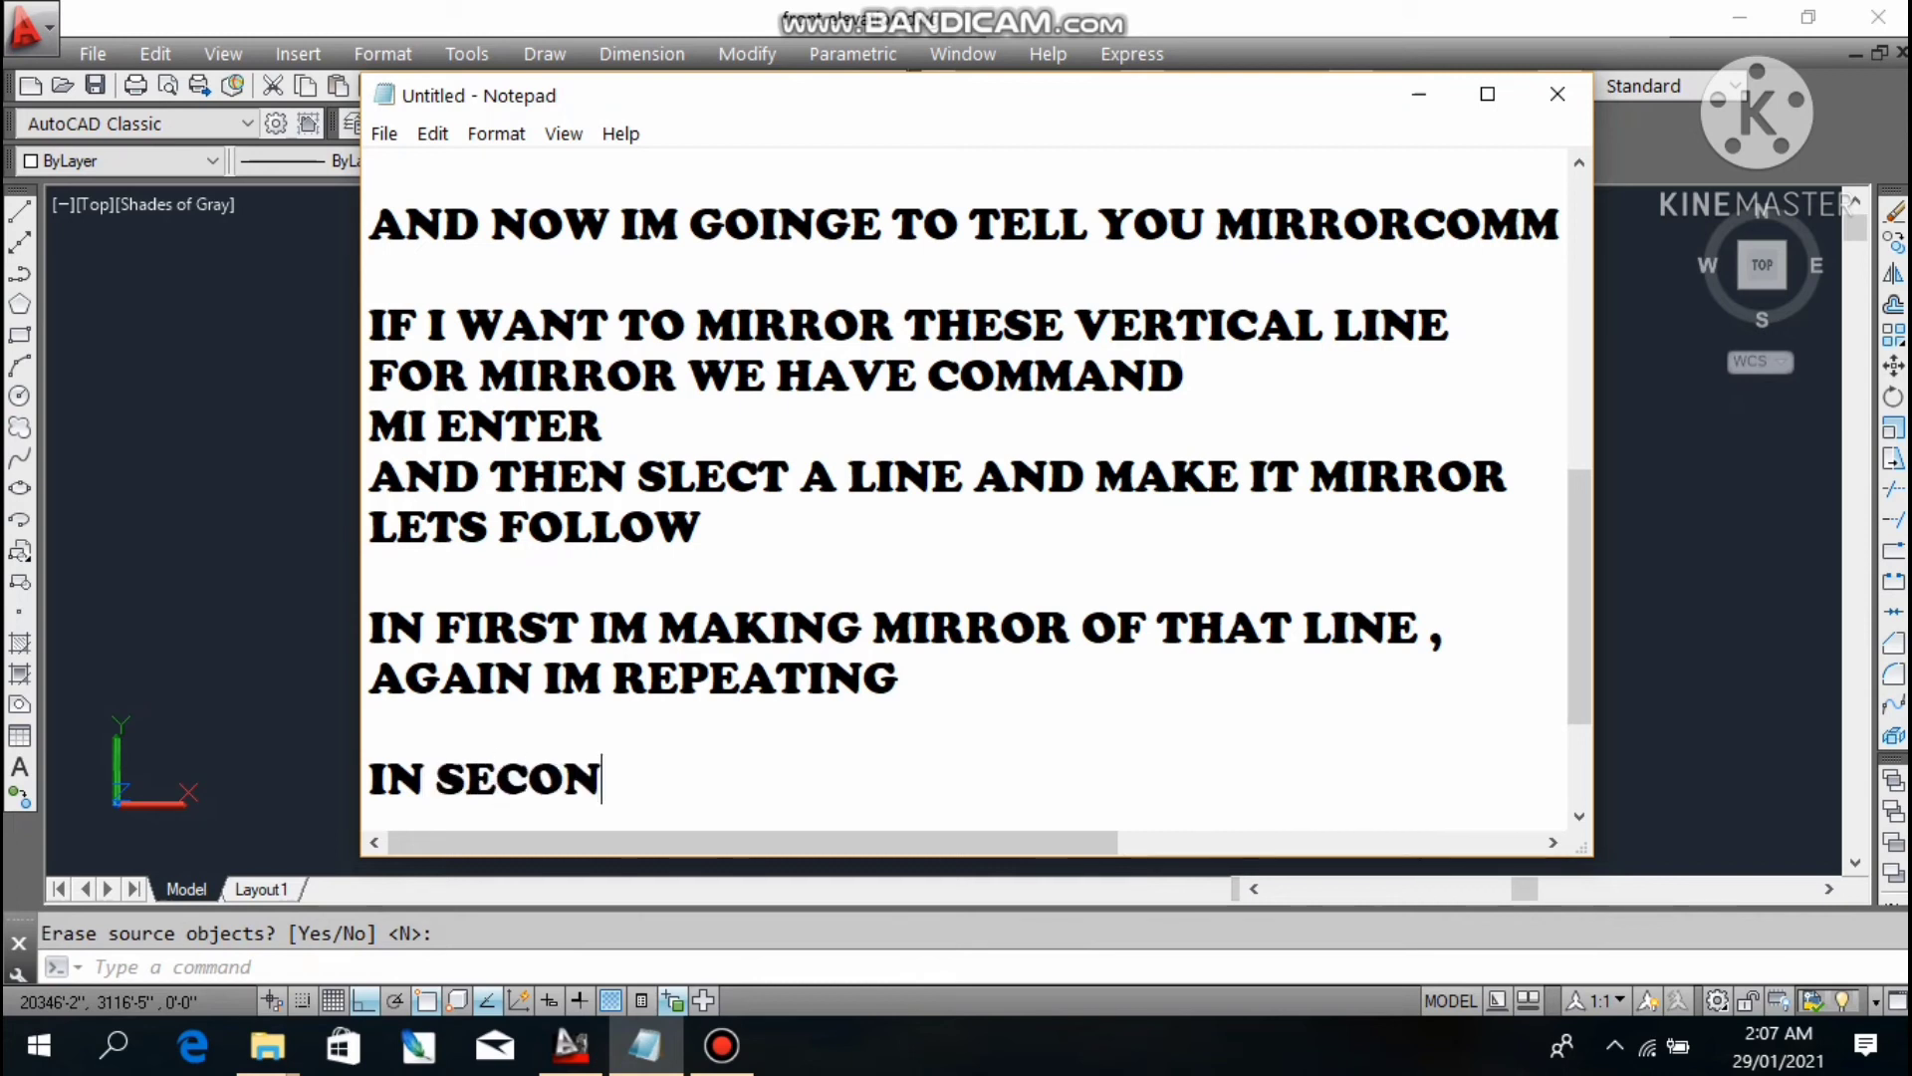
text(D I ALSO)
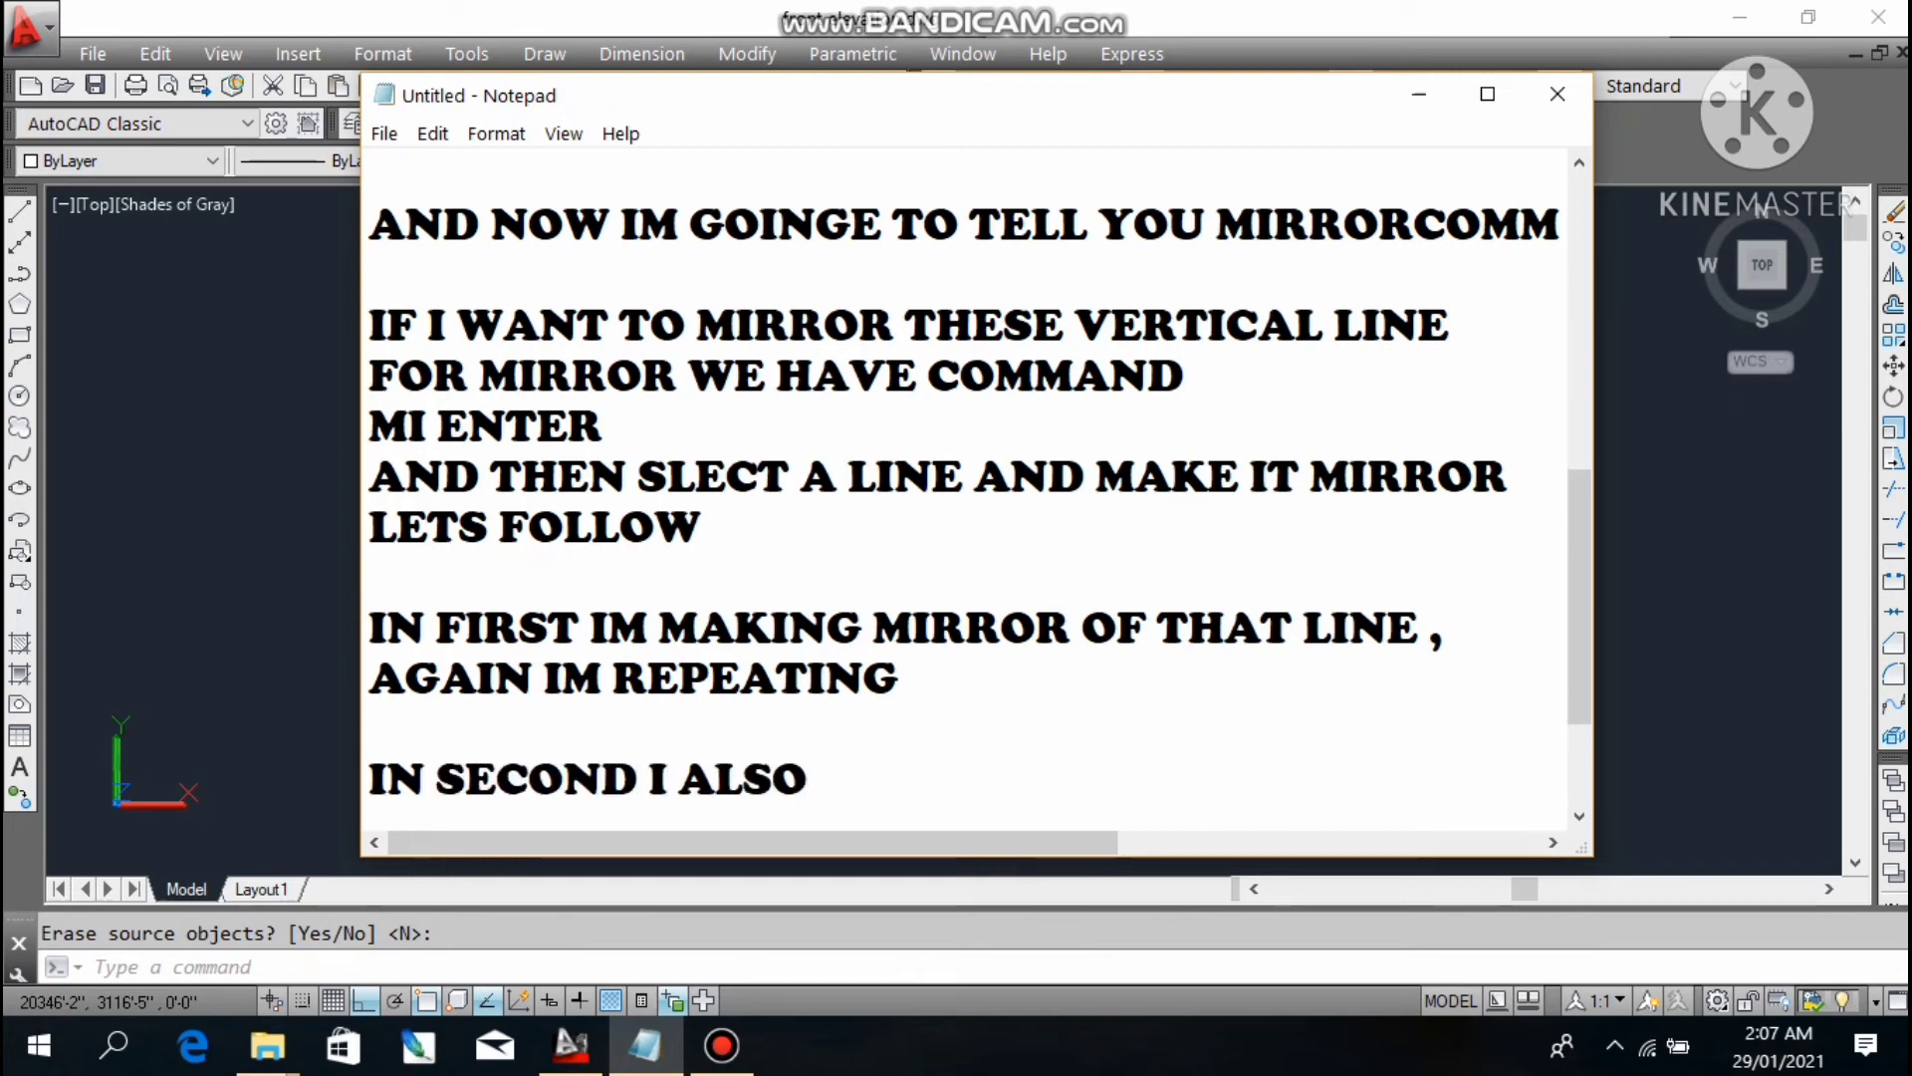
text( USE MIRR)
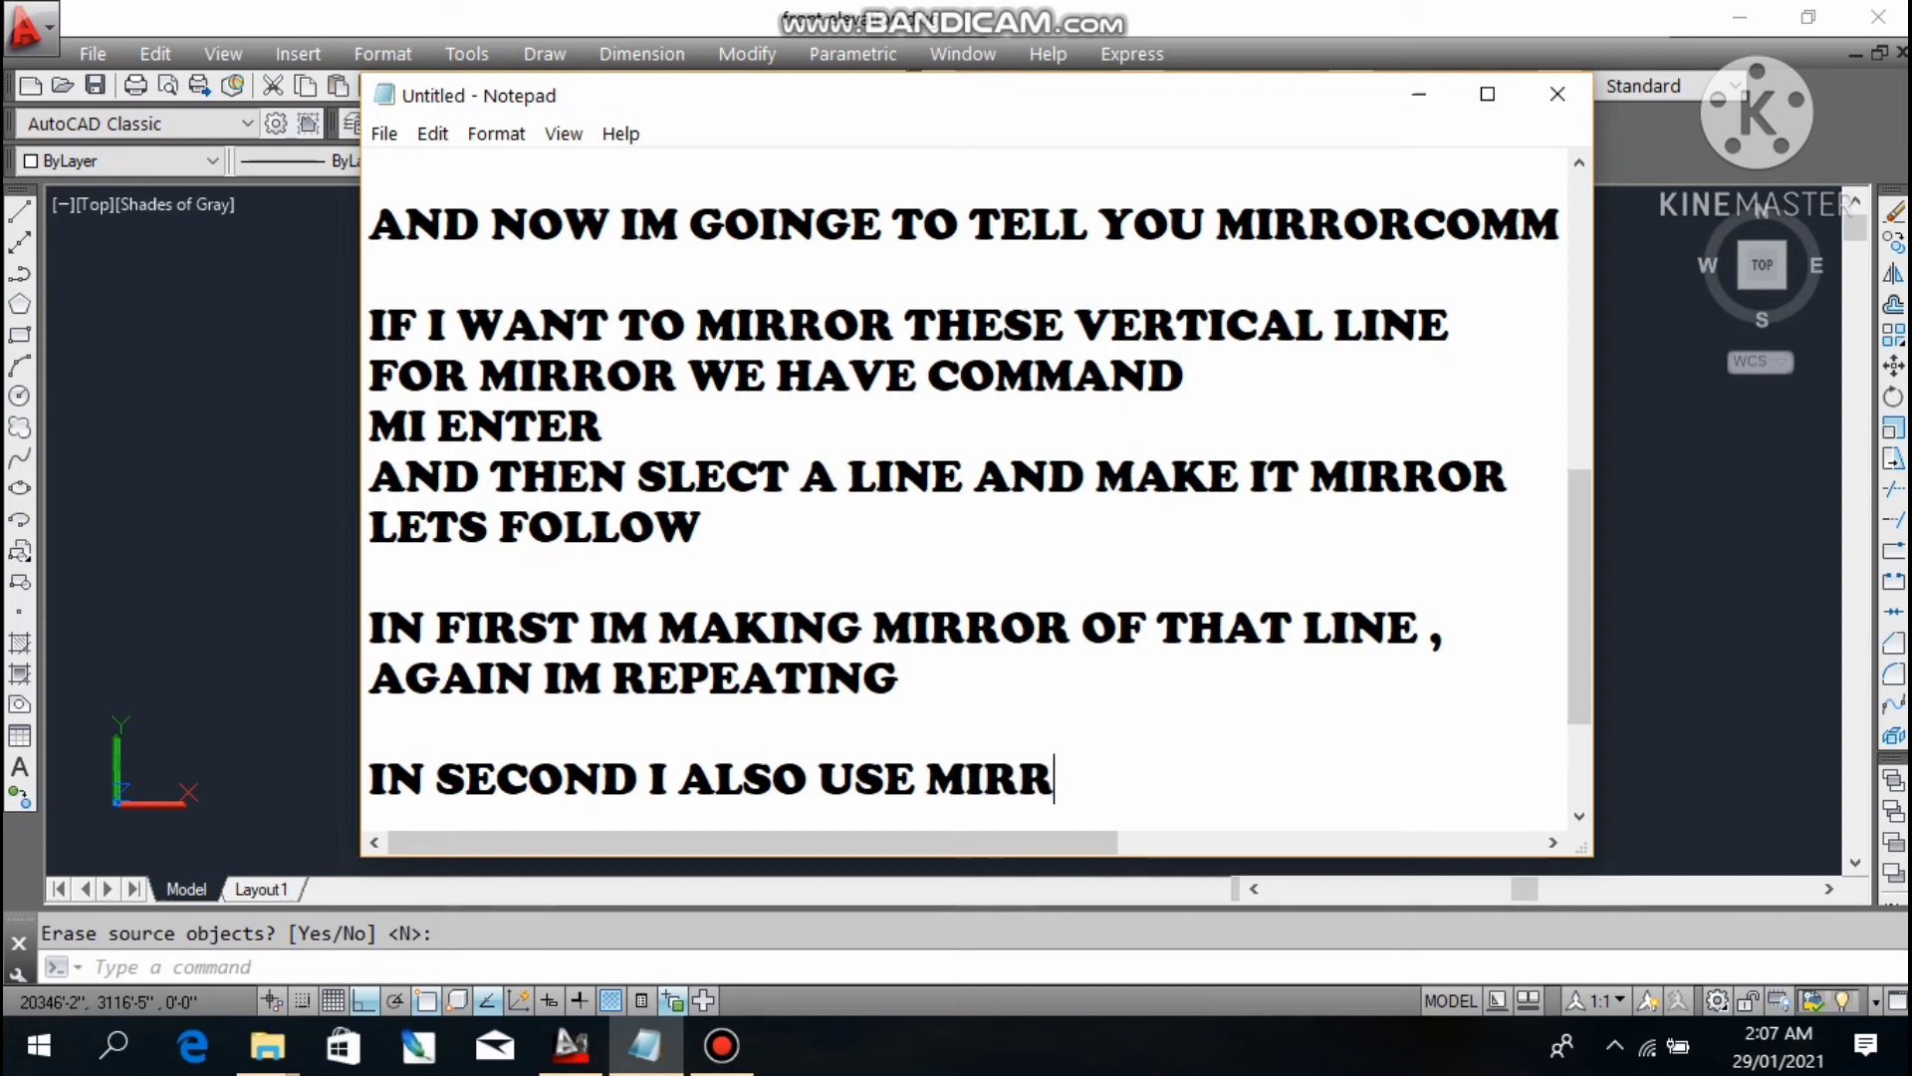
text(OR COMAND)
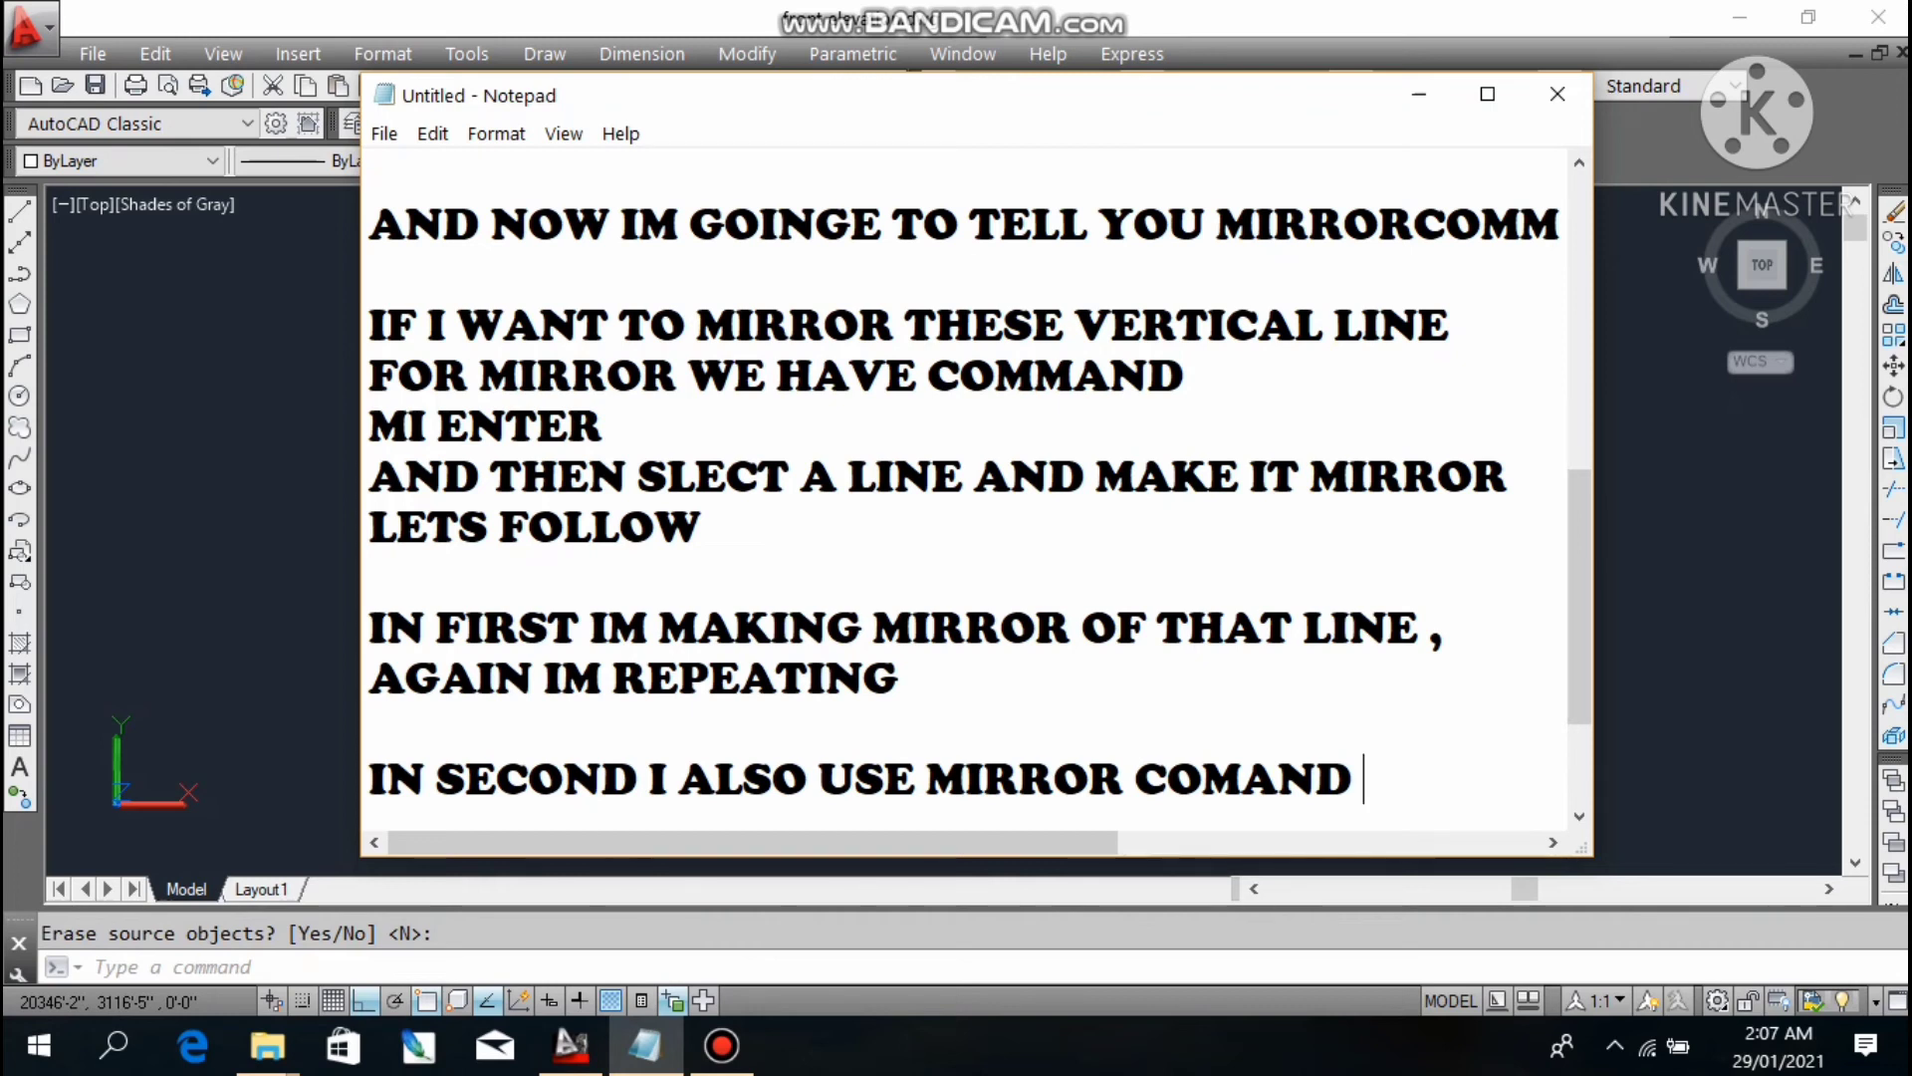
- Add the line "ILL CLEAR IT MORE ON MY HOUSE PLAN TUTORIAL VIDEO" to the end of the note
key(Return)
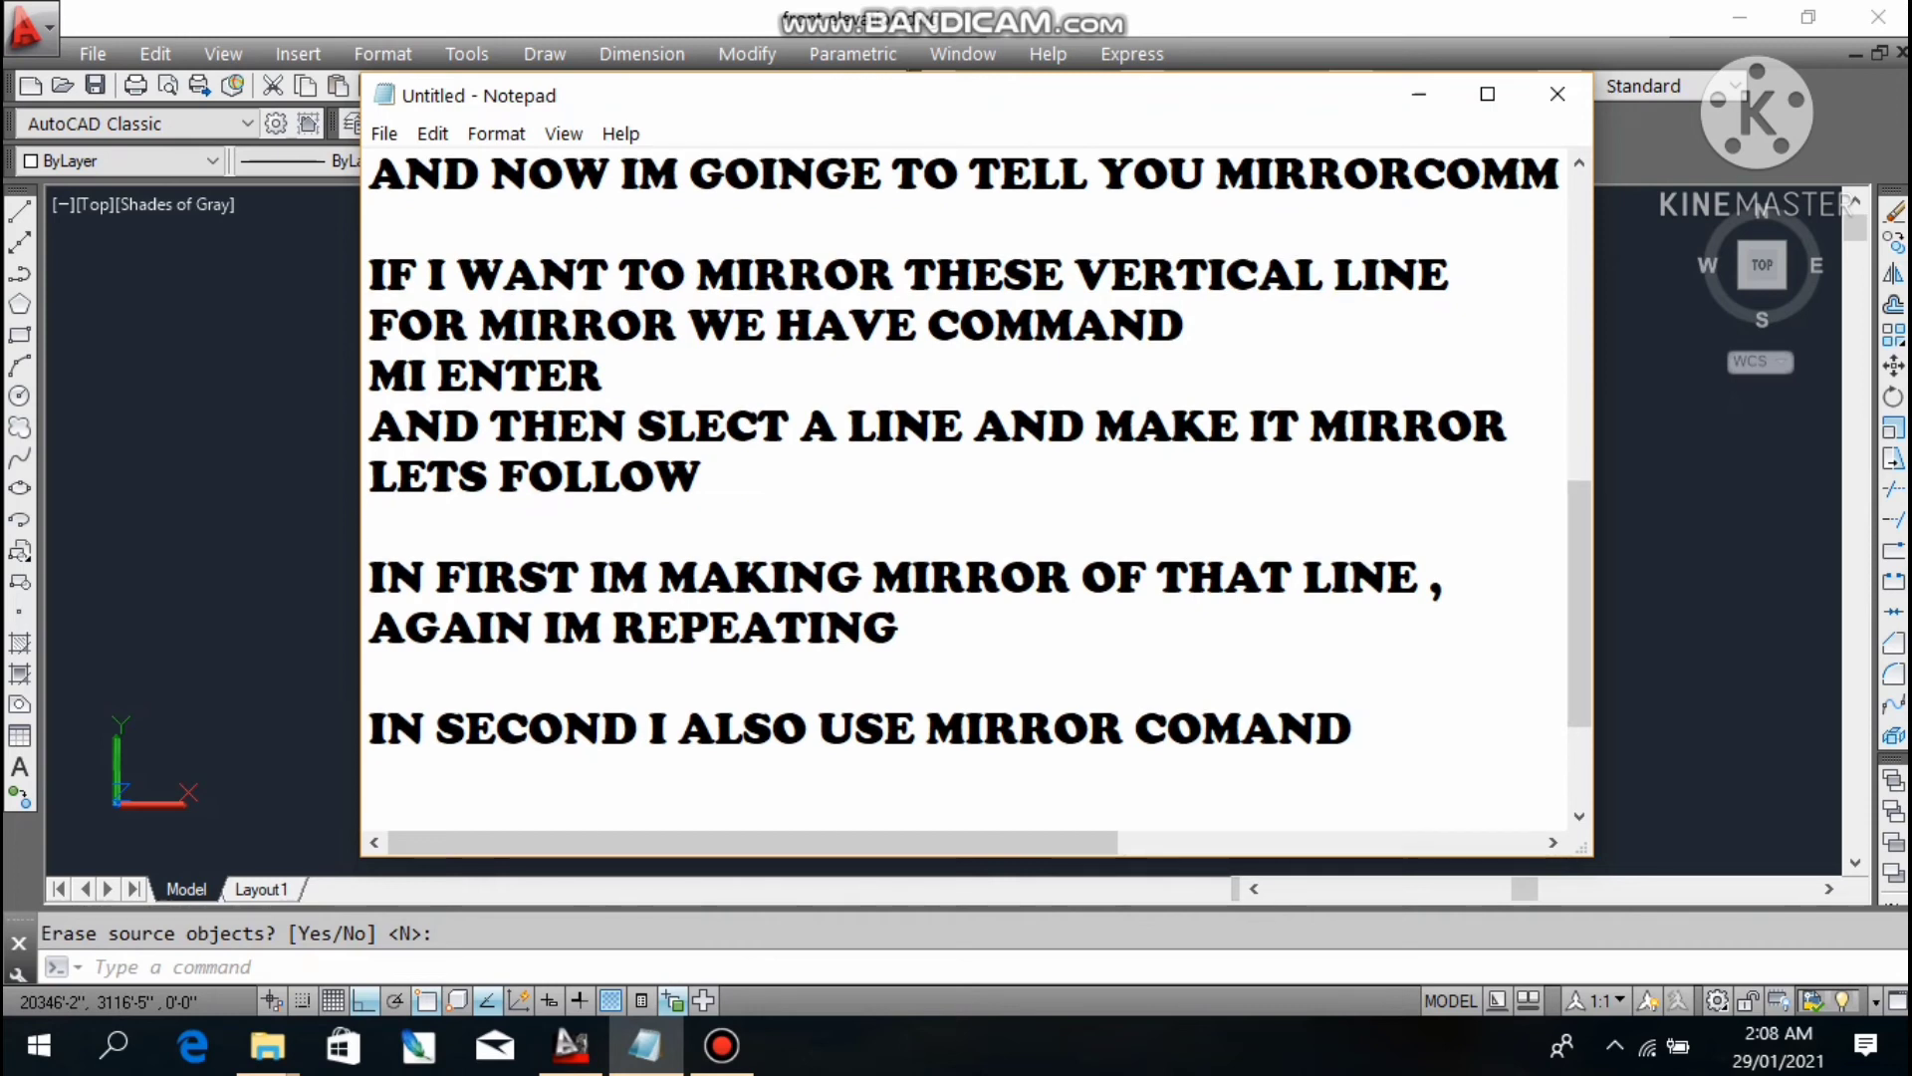
text(ILL CLEAR I)
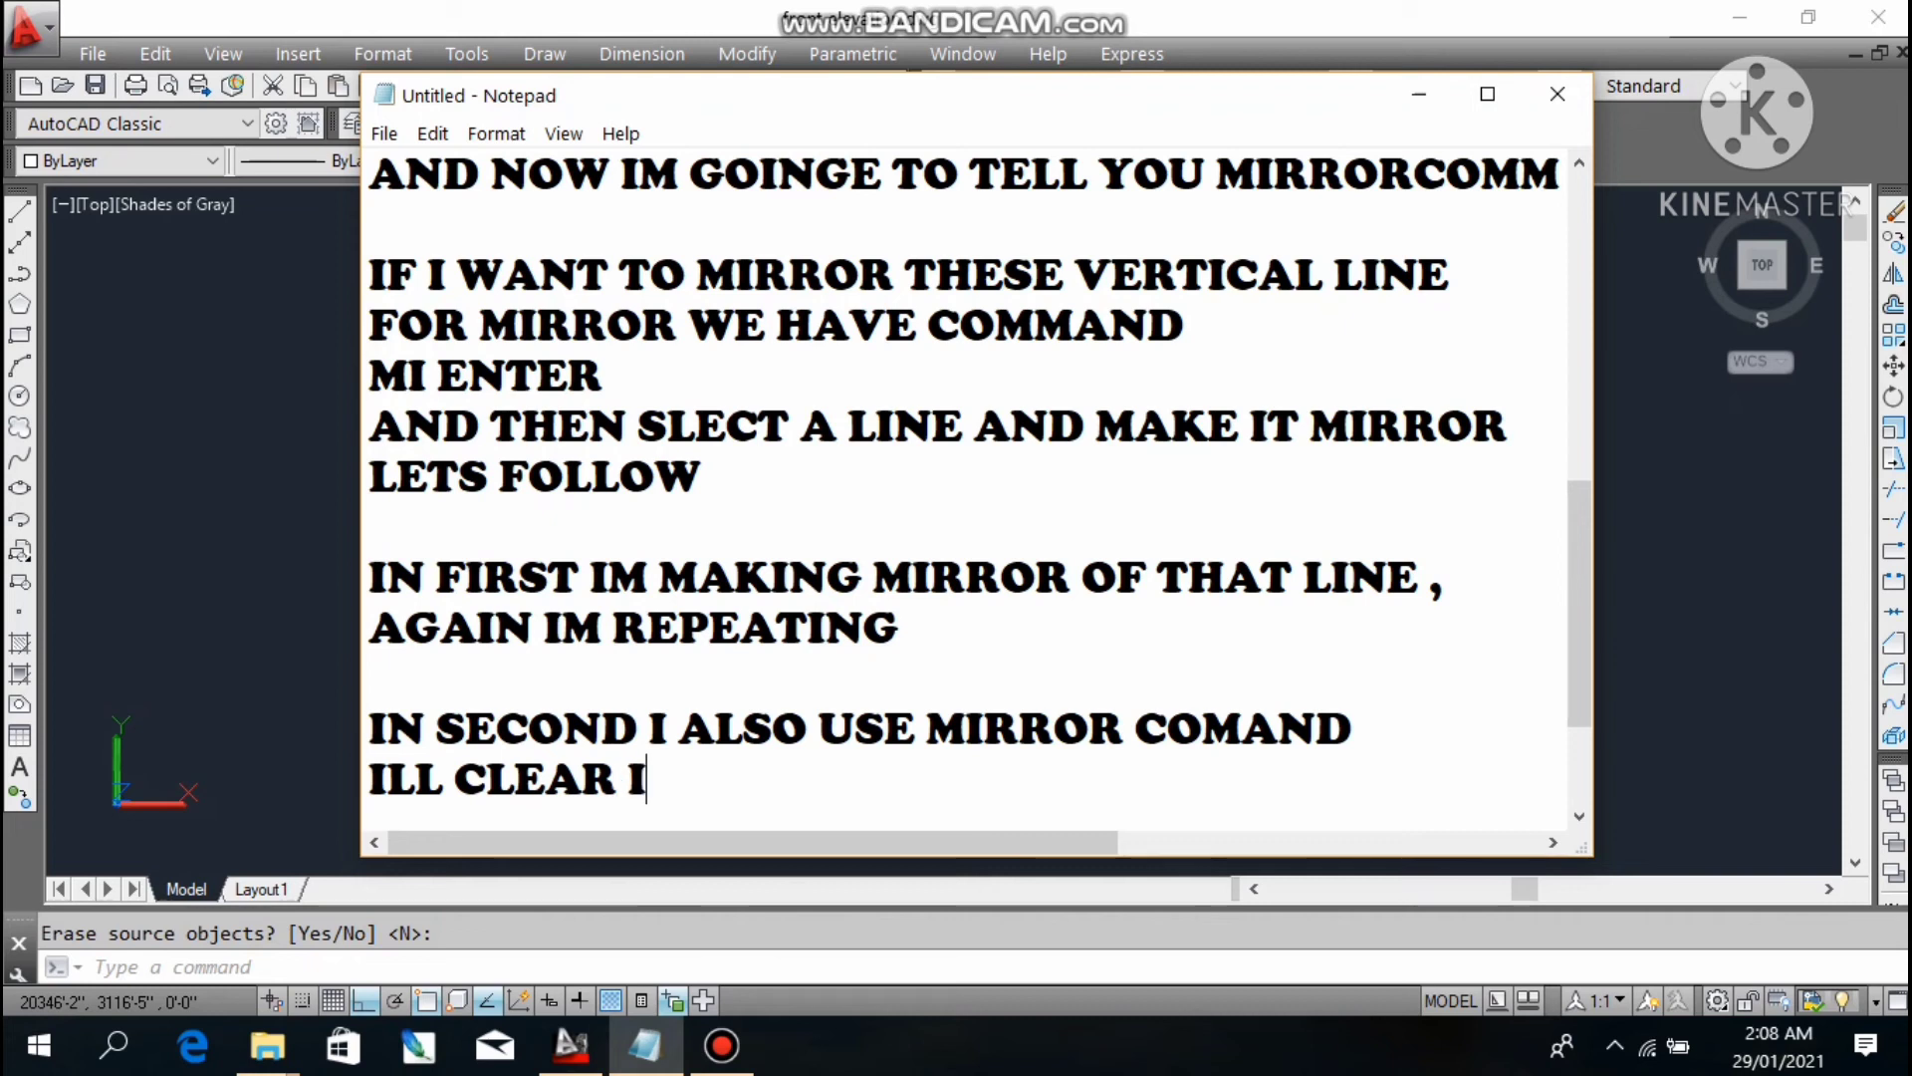
text(T MORE)
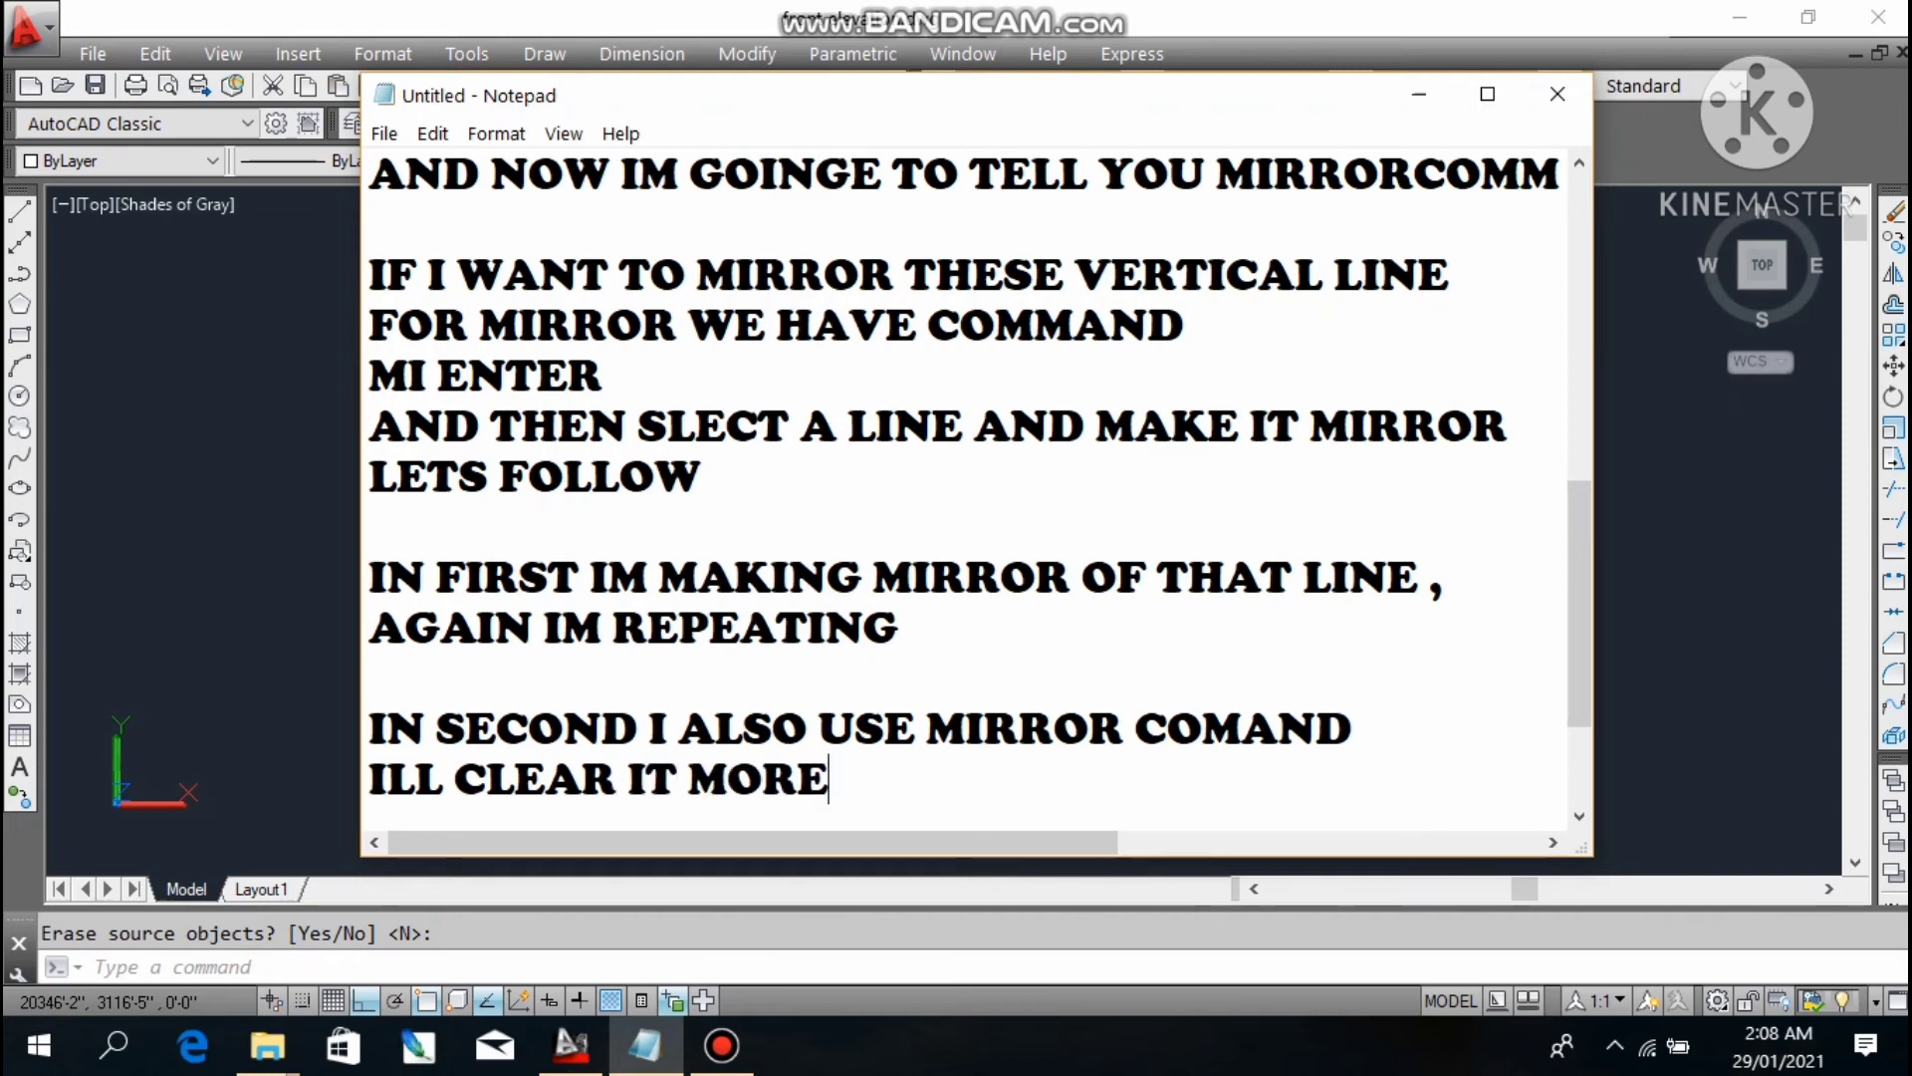
text( ON MY )
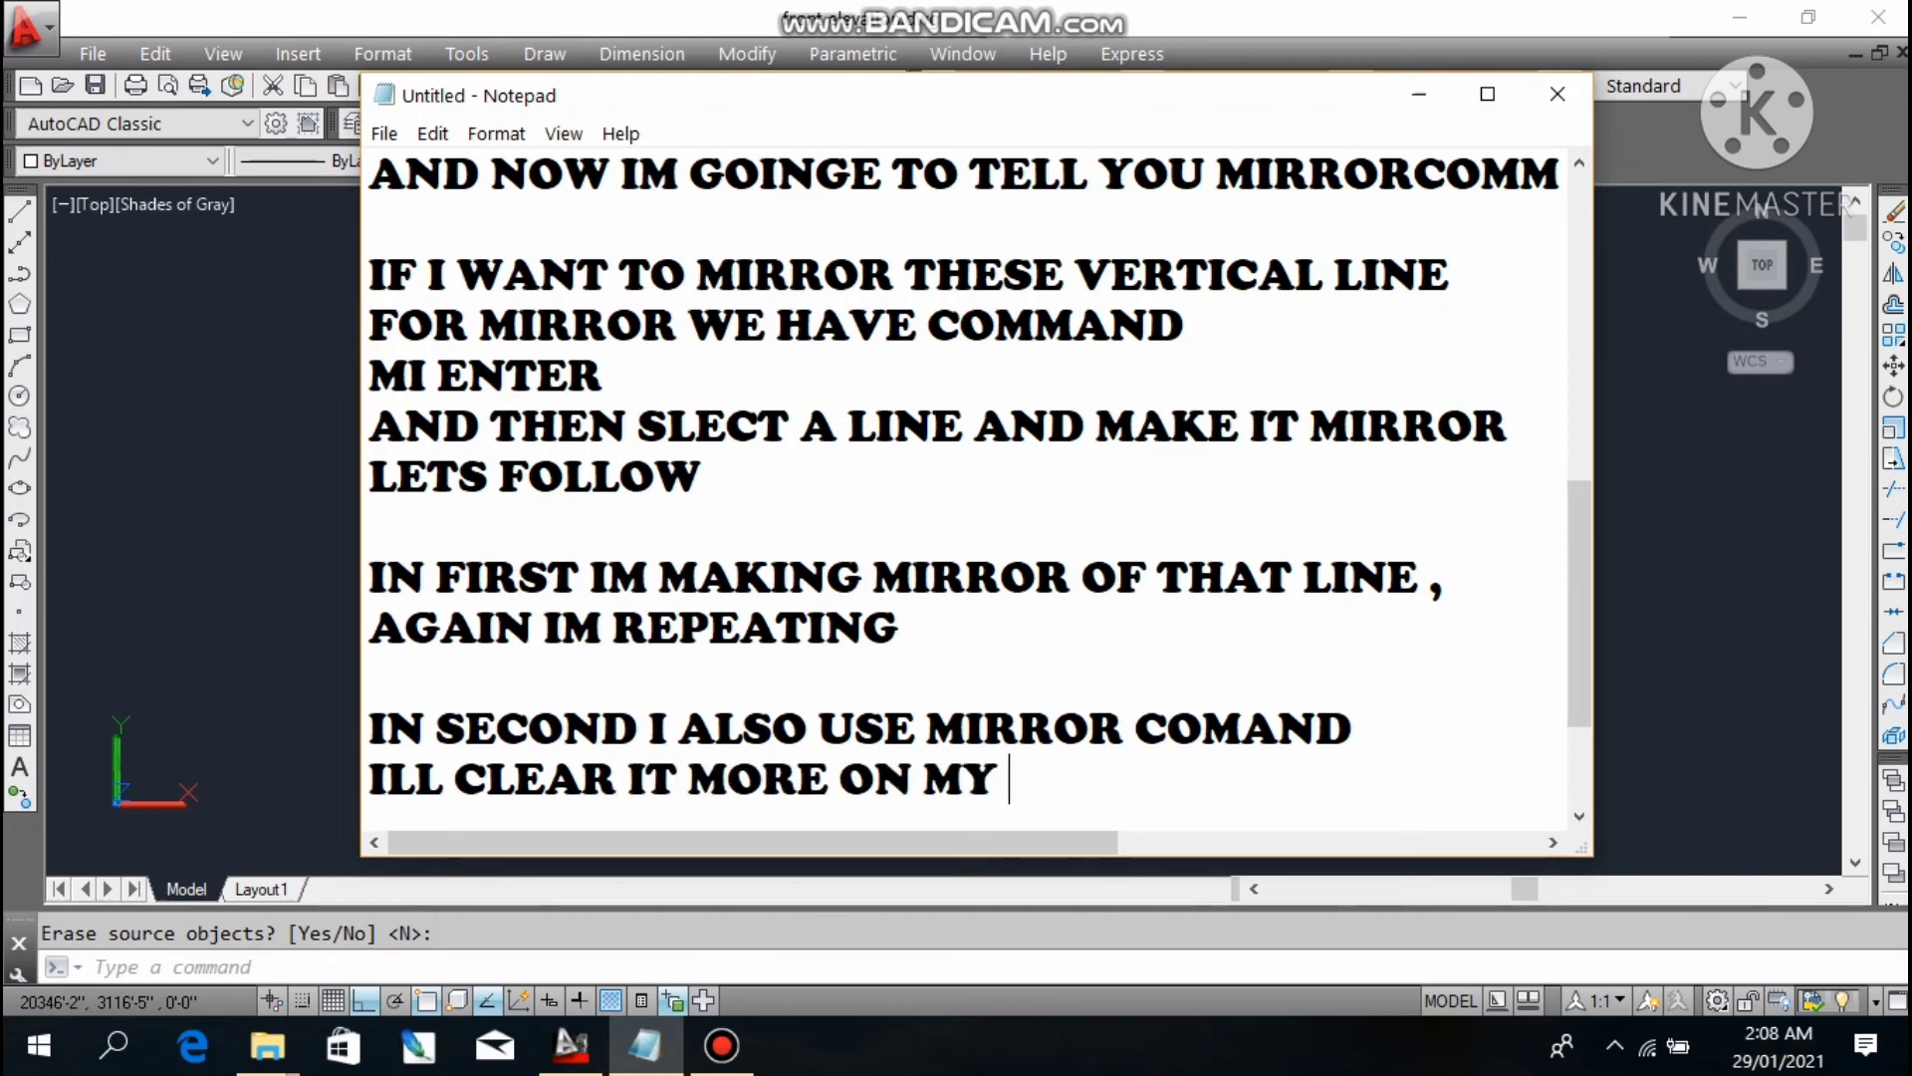
text(HOUSE PLAM)
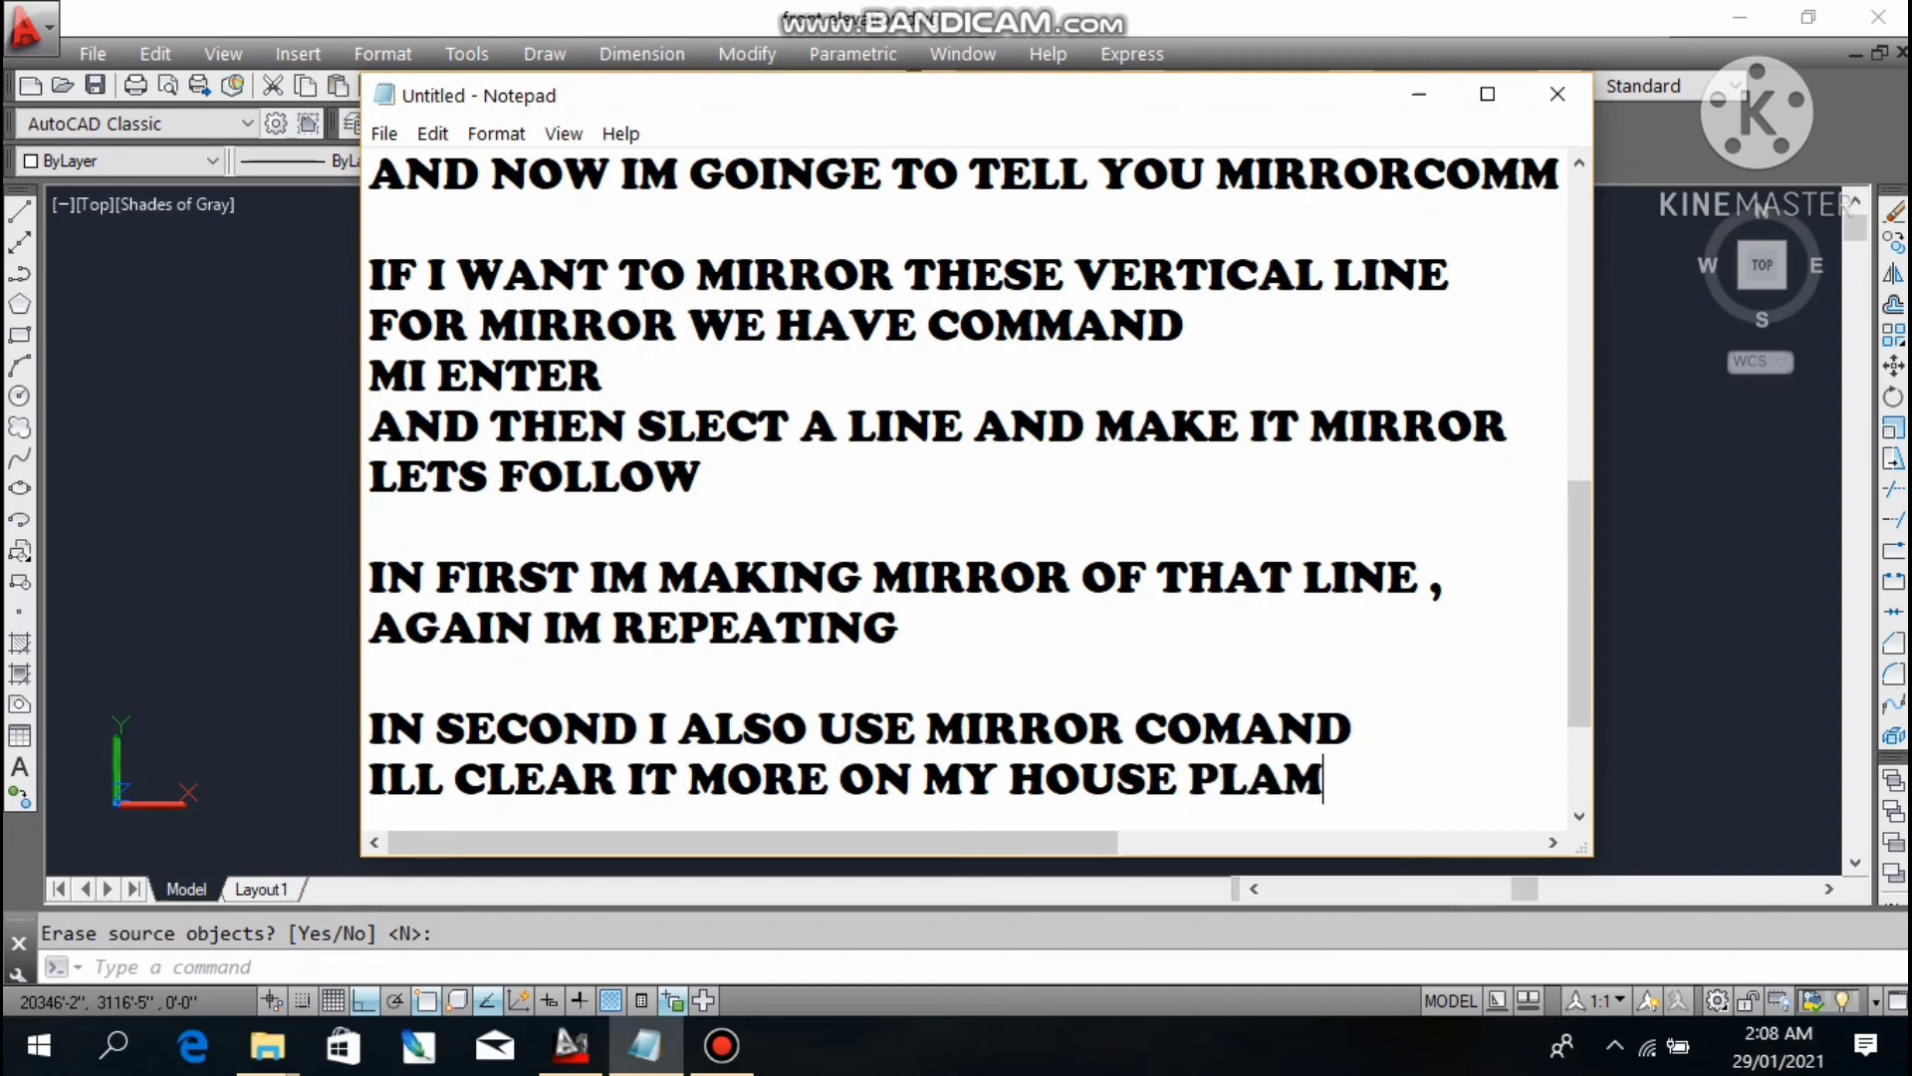
key(BackSpace)
text(M)
key(BackSpace)
text(N P)
key(BackSpace)
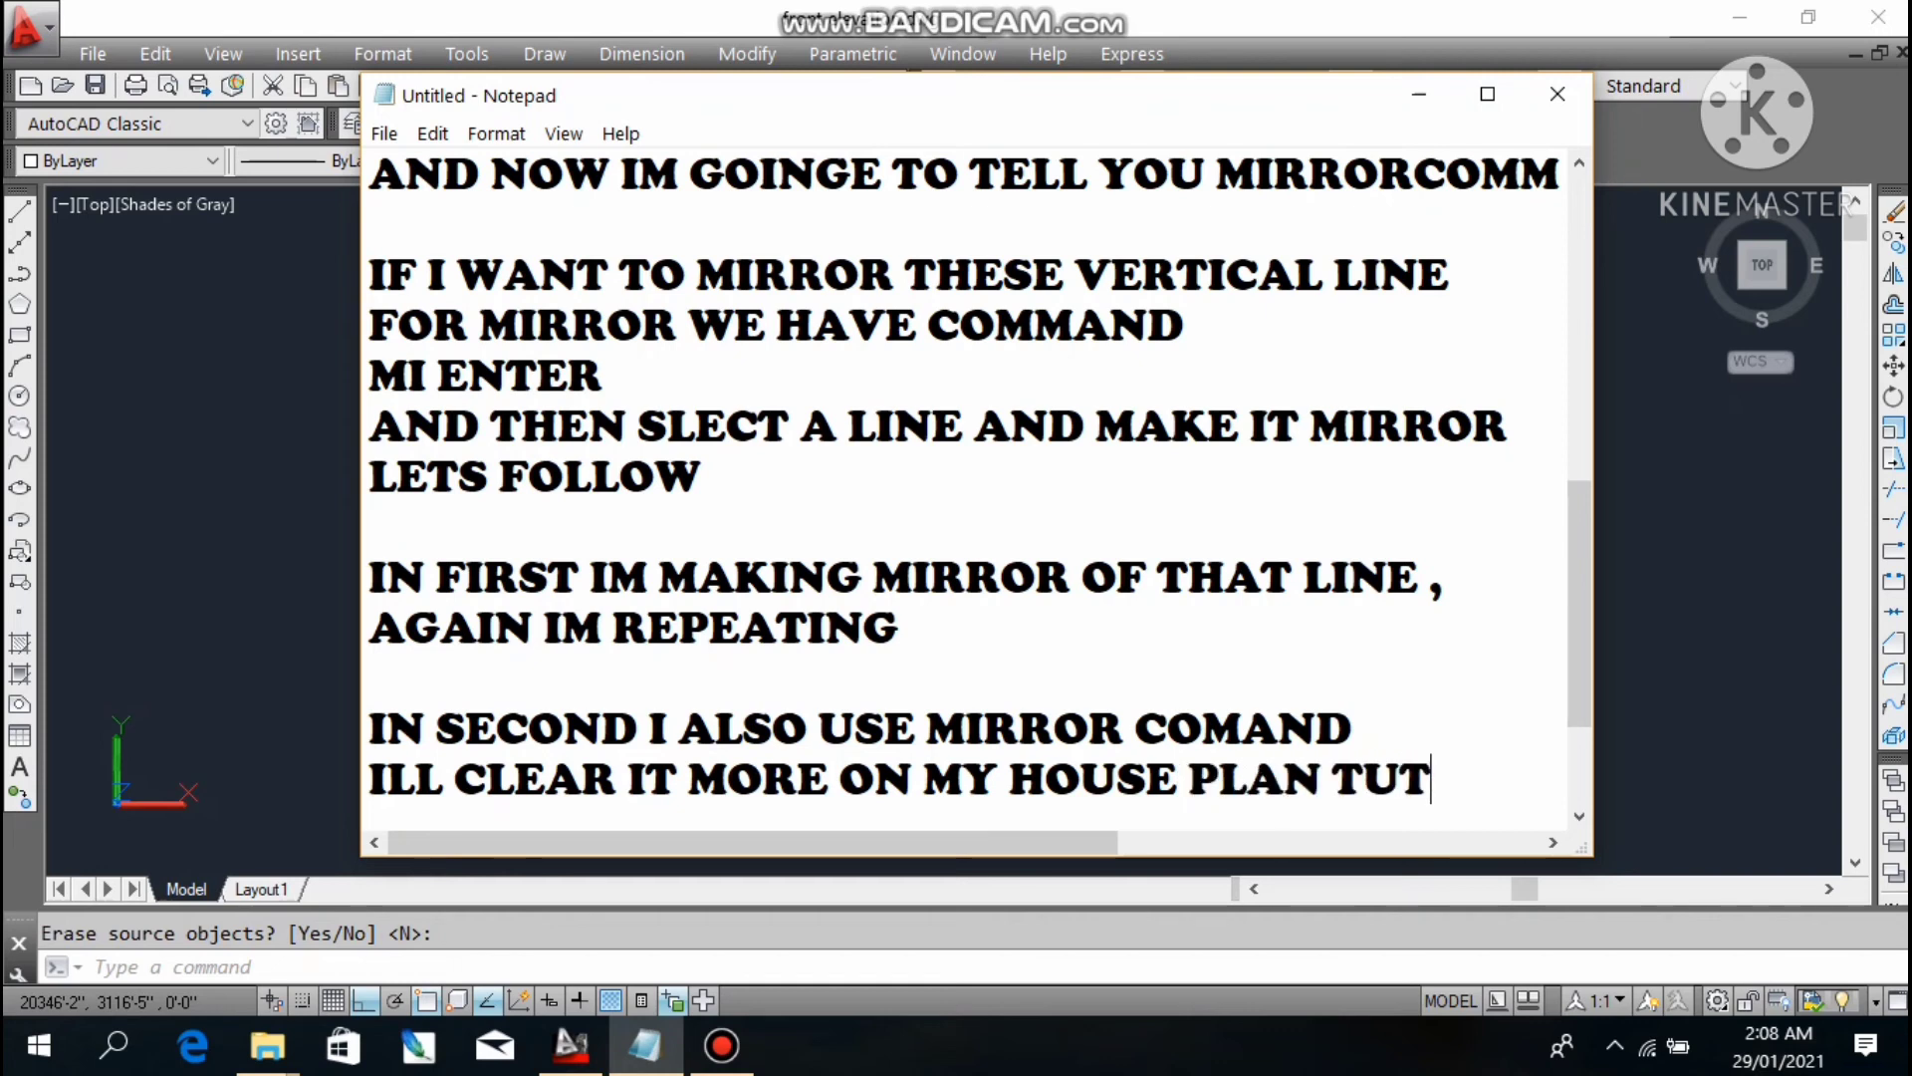
text(TUTORIAL)
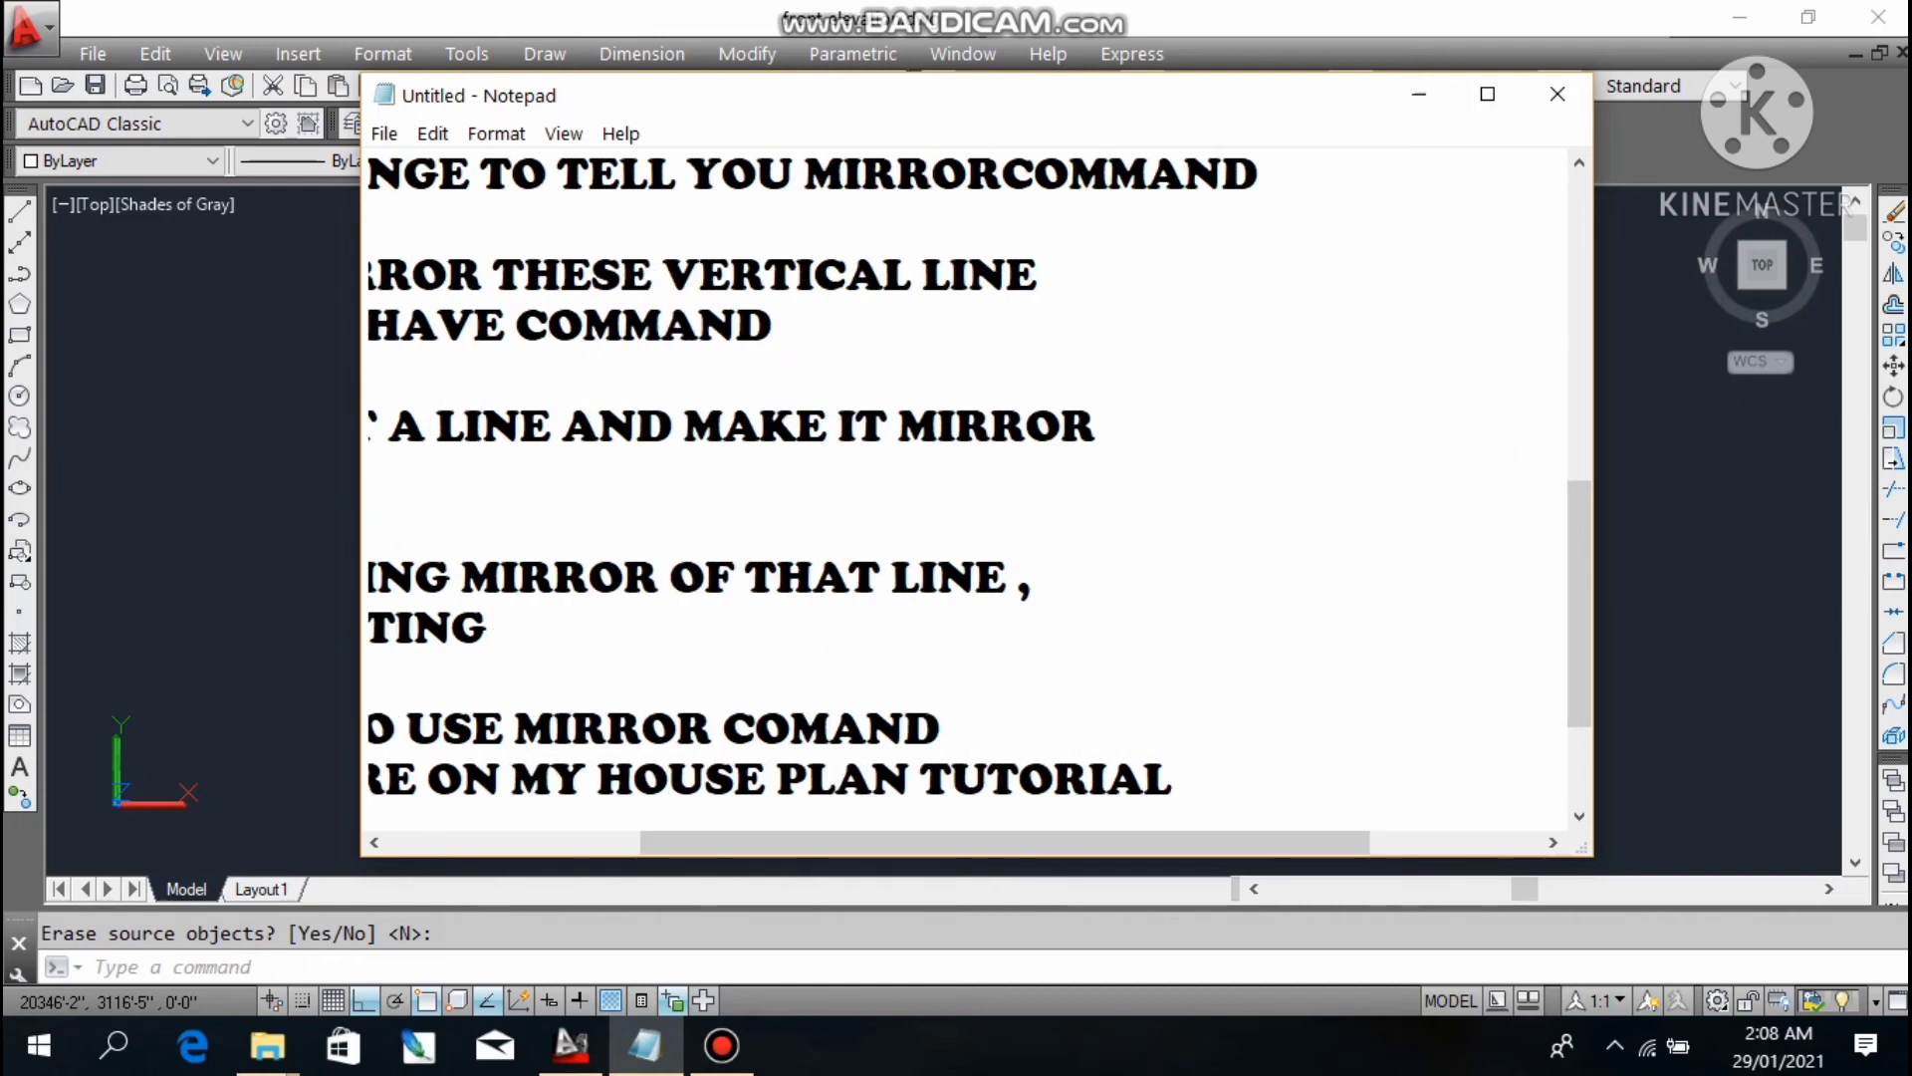
text( VIDEO)
- Insert a run of empty lines and write "THANS FOR WATCHING THIS VIDEO" one blank line below the existing text
key(Return)
key(Return)
key(Return)
key(Return)
key(Return)
key(Return)
key(Return)
key(Return)
key(Return)
key(Return)
key(Return)
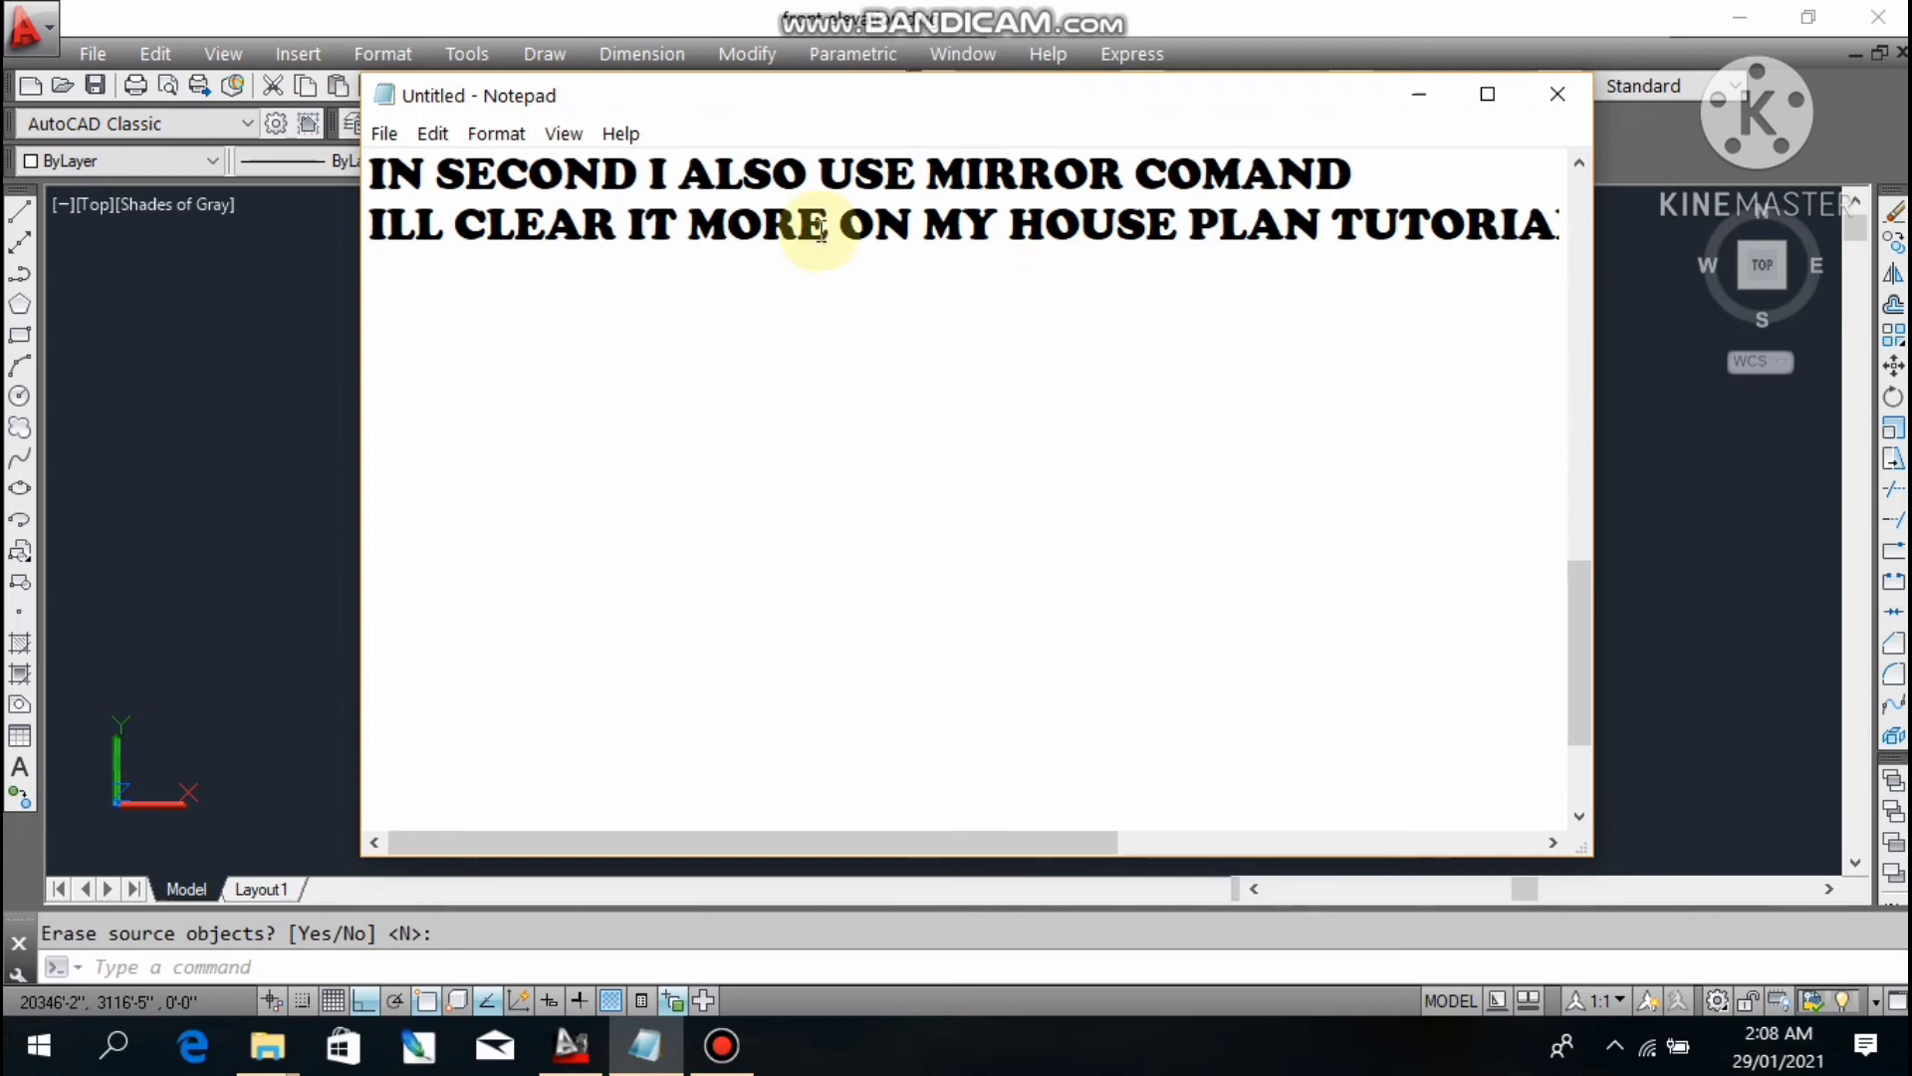
click(607, 261)
click(518, 341)
text(T)
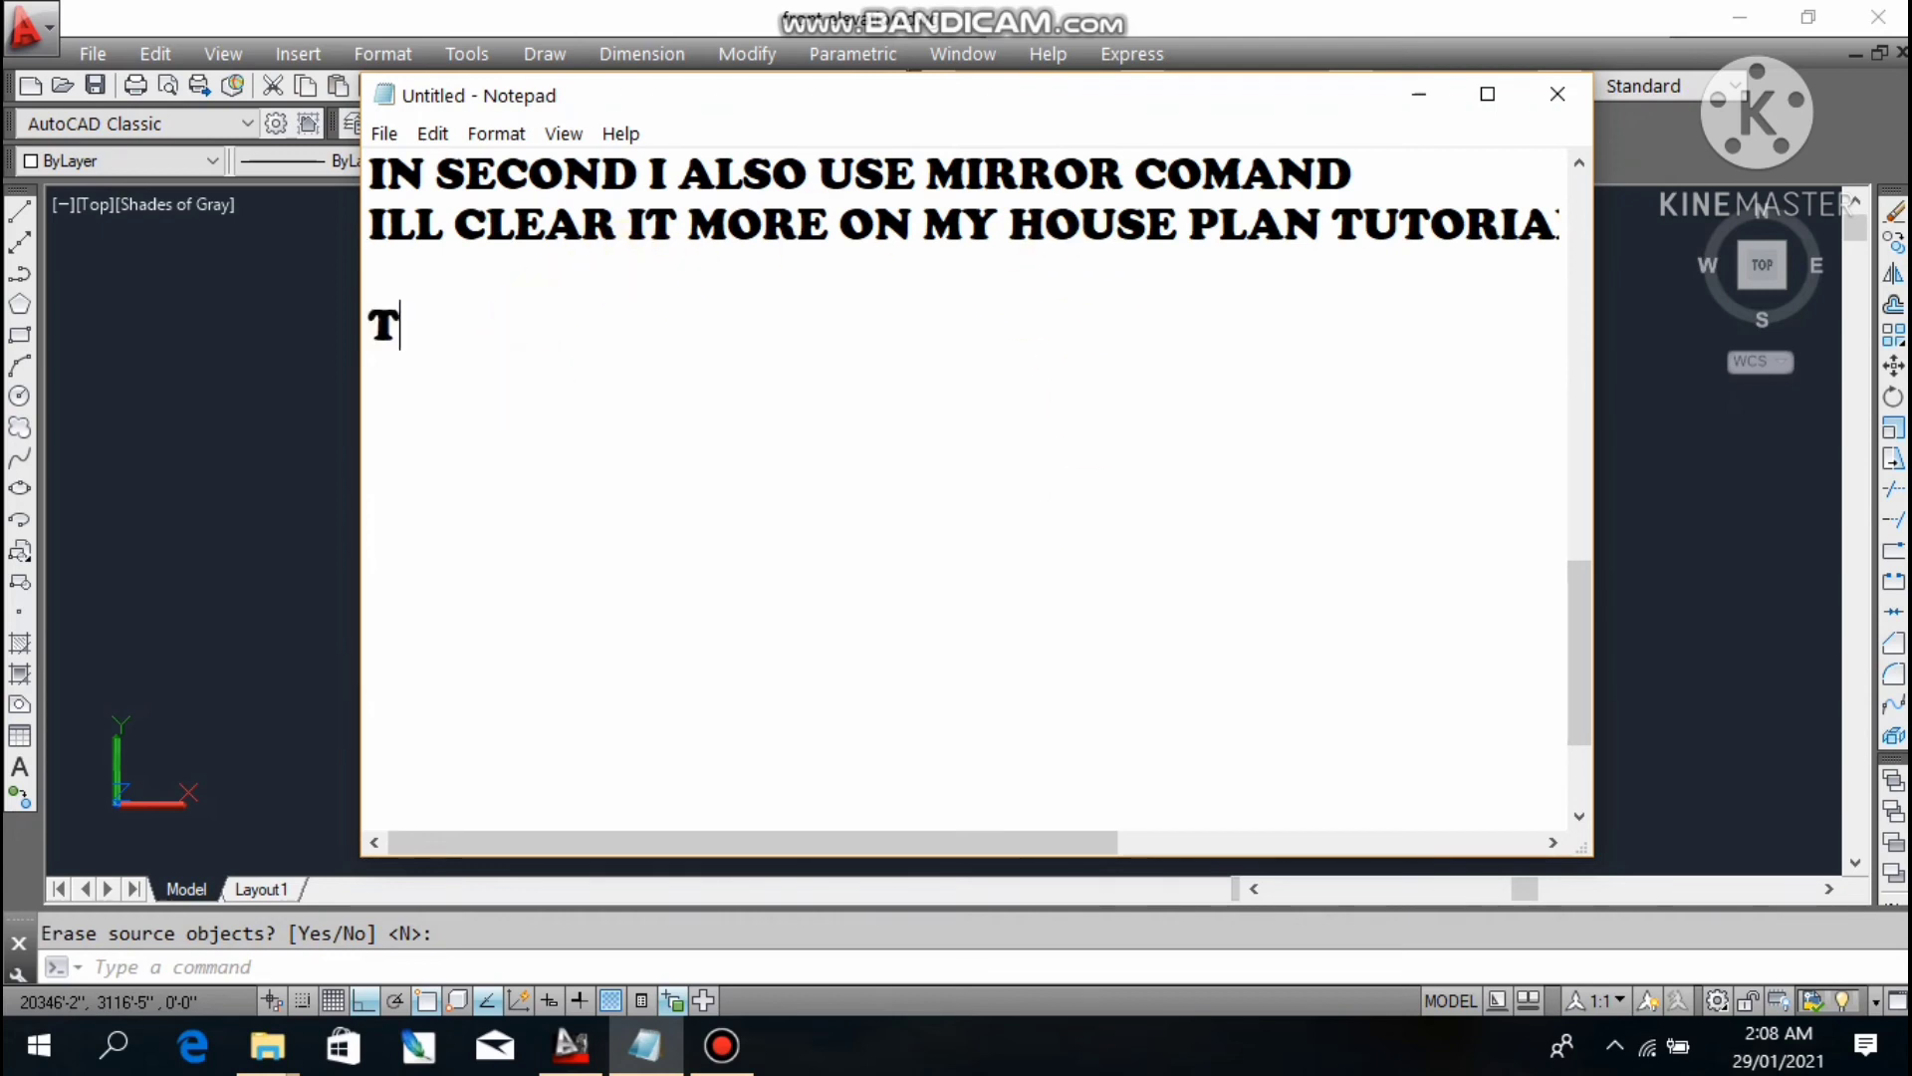
text(HANS FO)
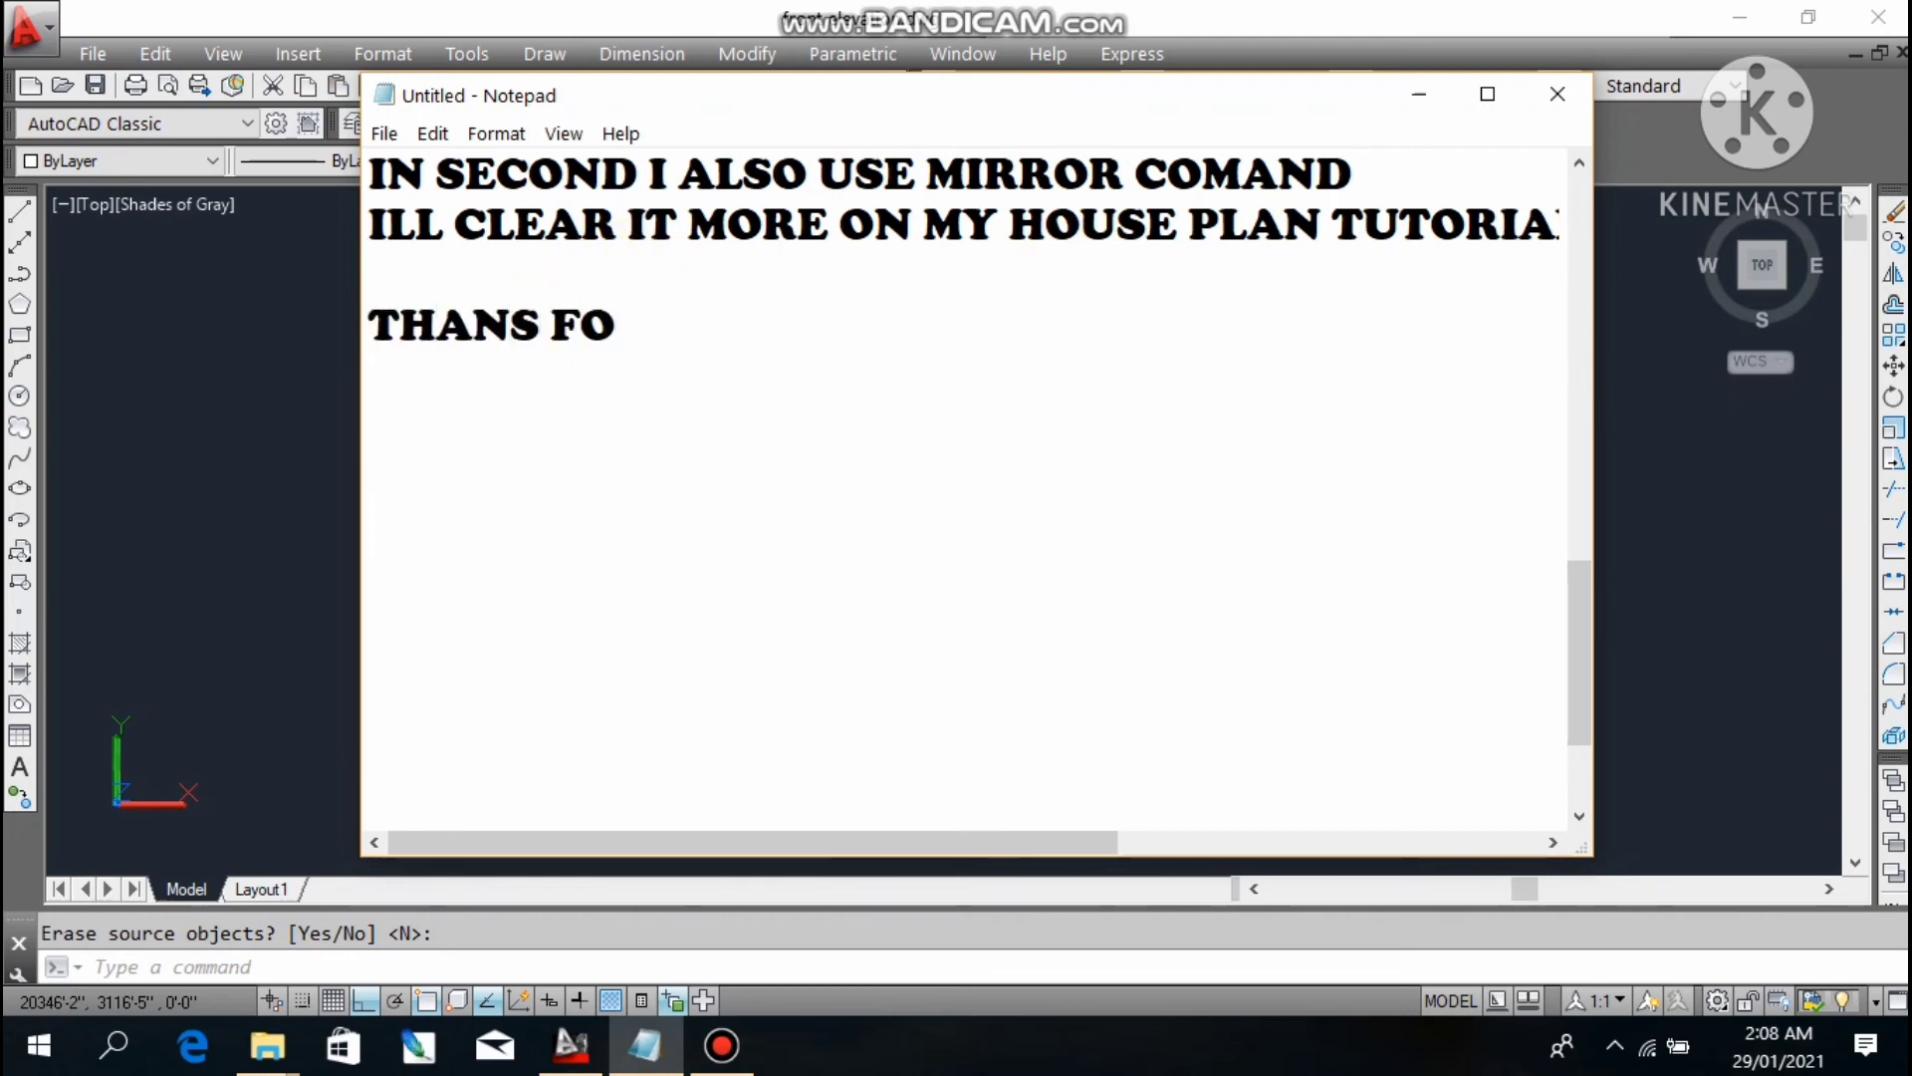
text(R WATCHING THIS)
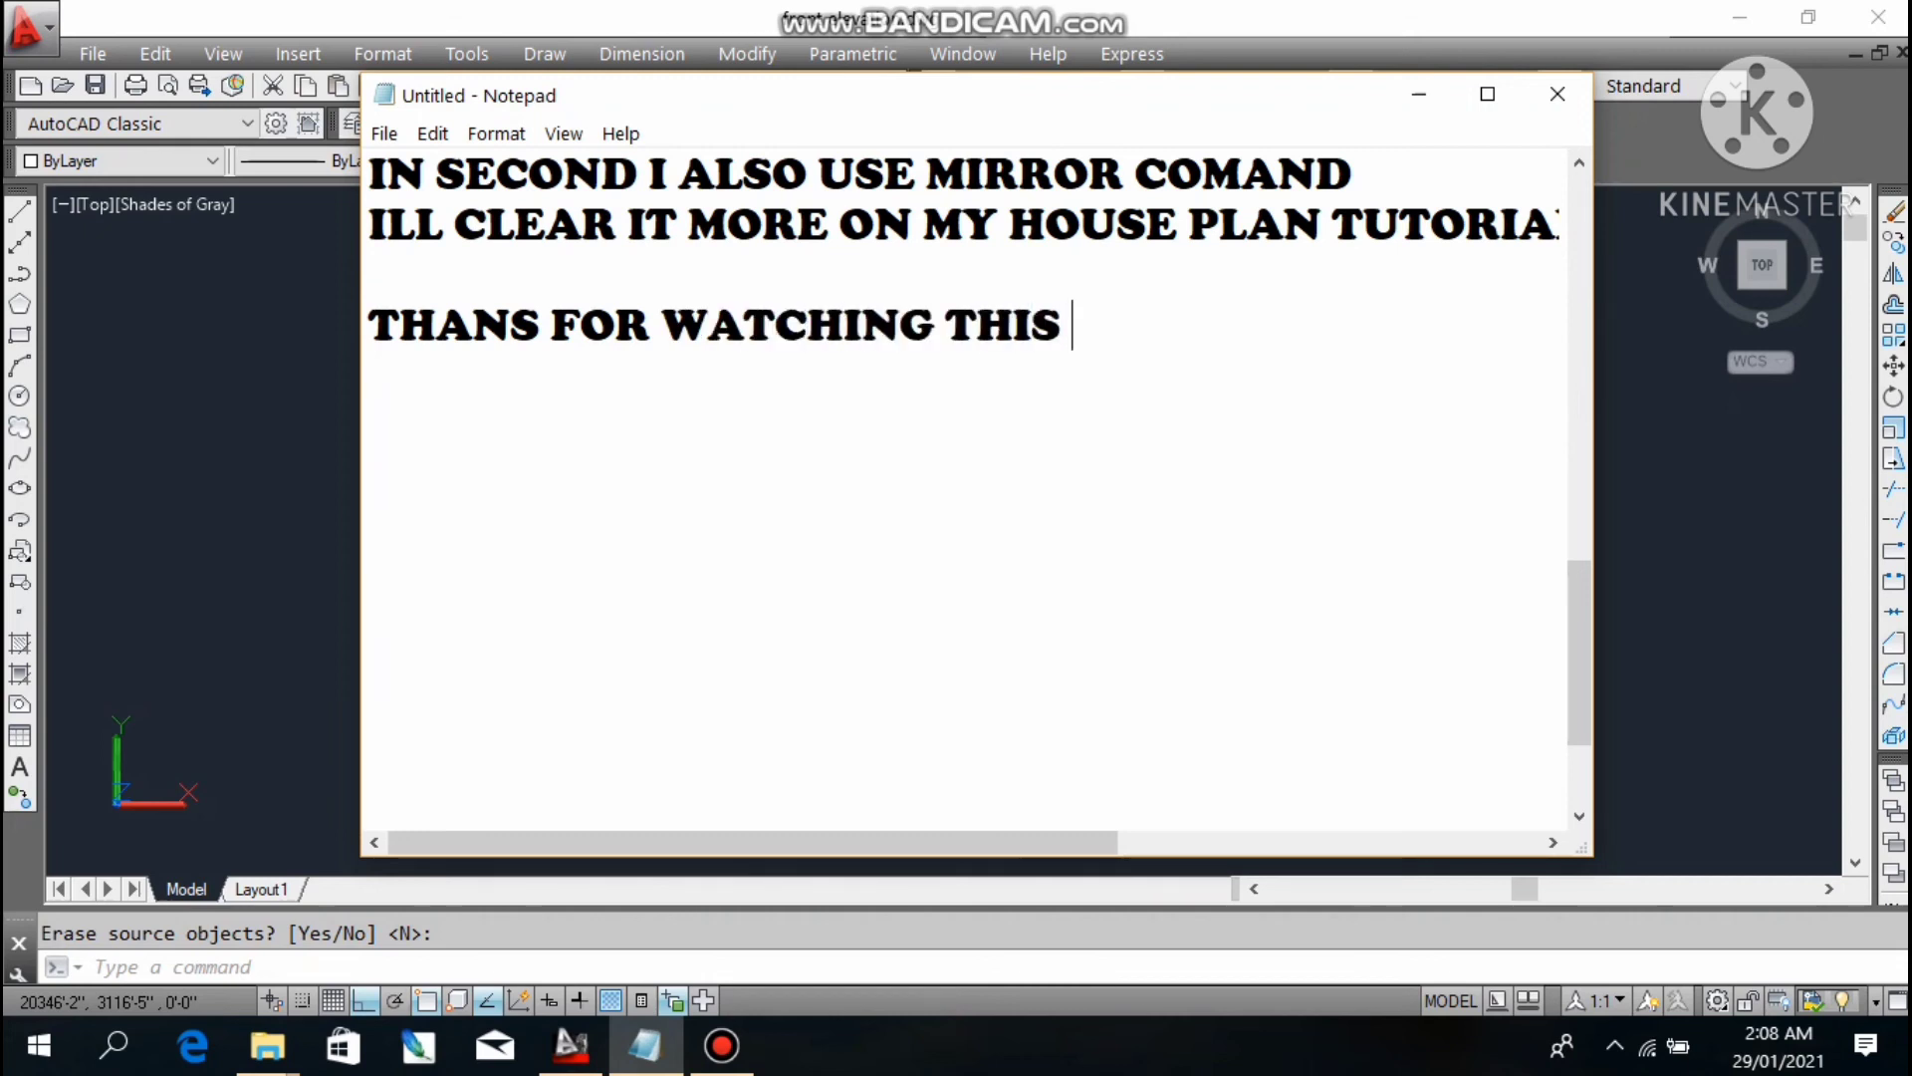
text( VIDEO)
- Add the line "HOPE YOU WILL GET SOMETHING TO LEARN" below the thank-you line
key(Return)
text(HOPE )
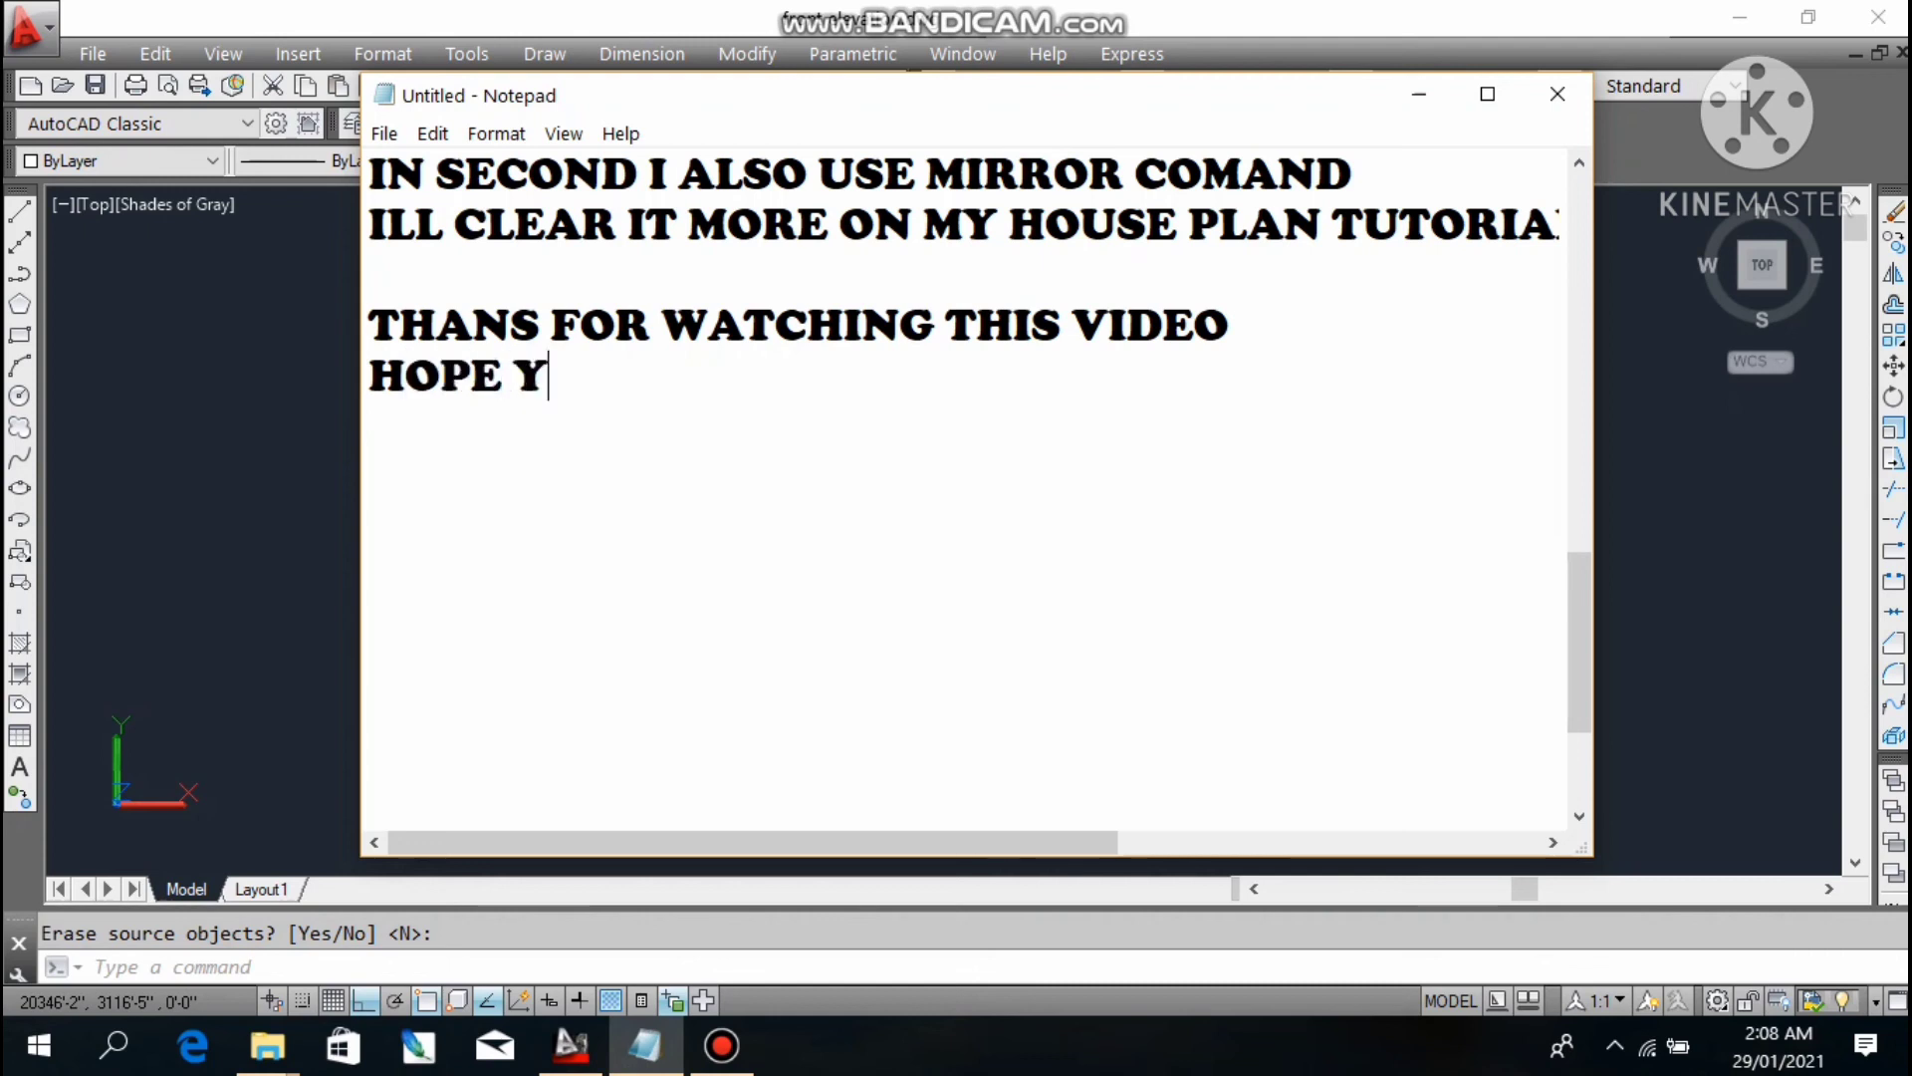
text(YOU WILL )
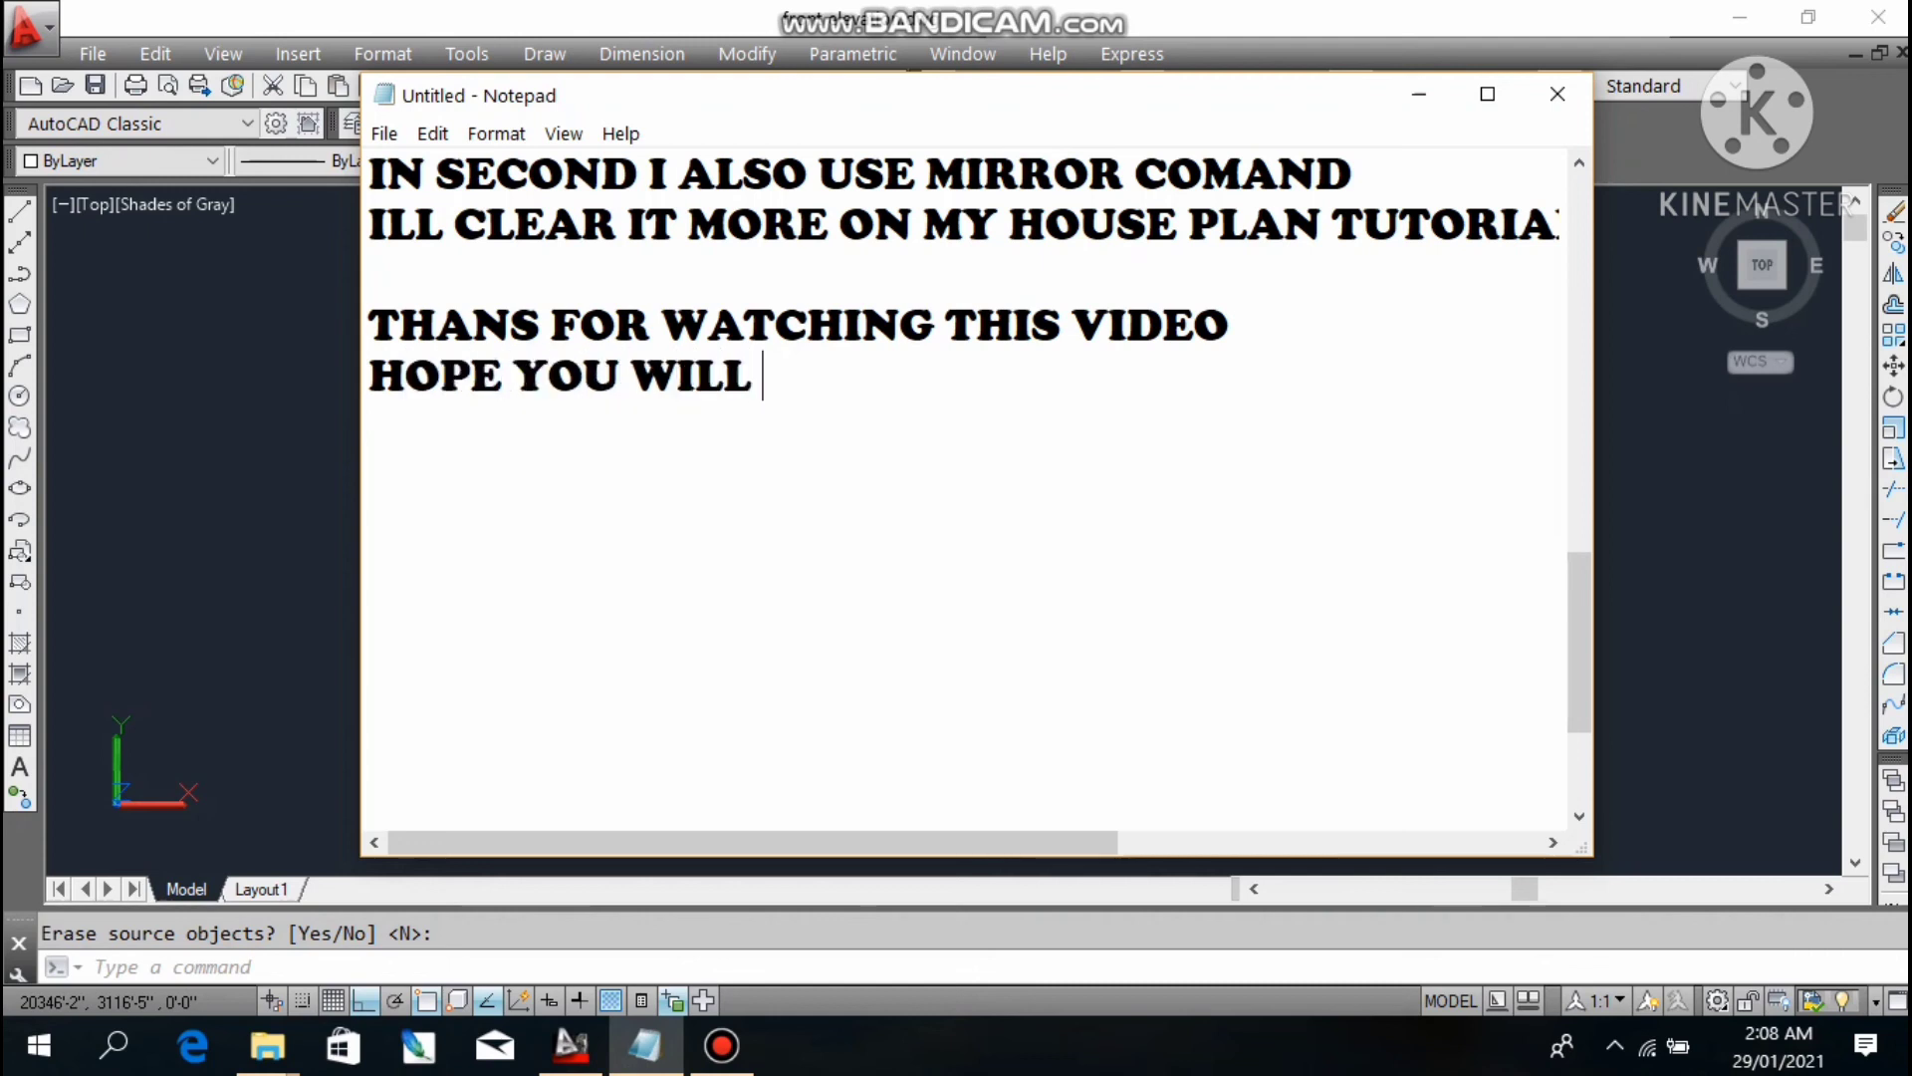
text( GET SO)
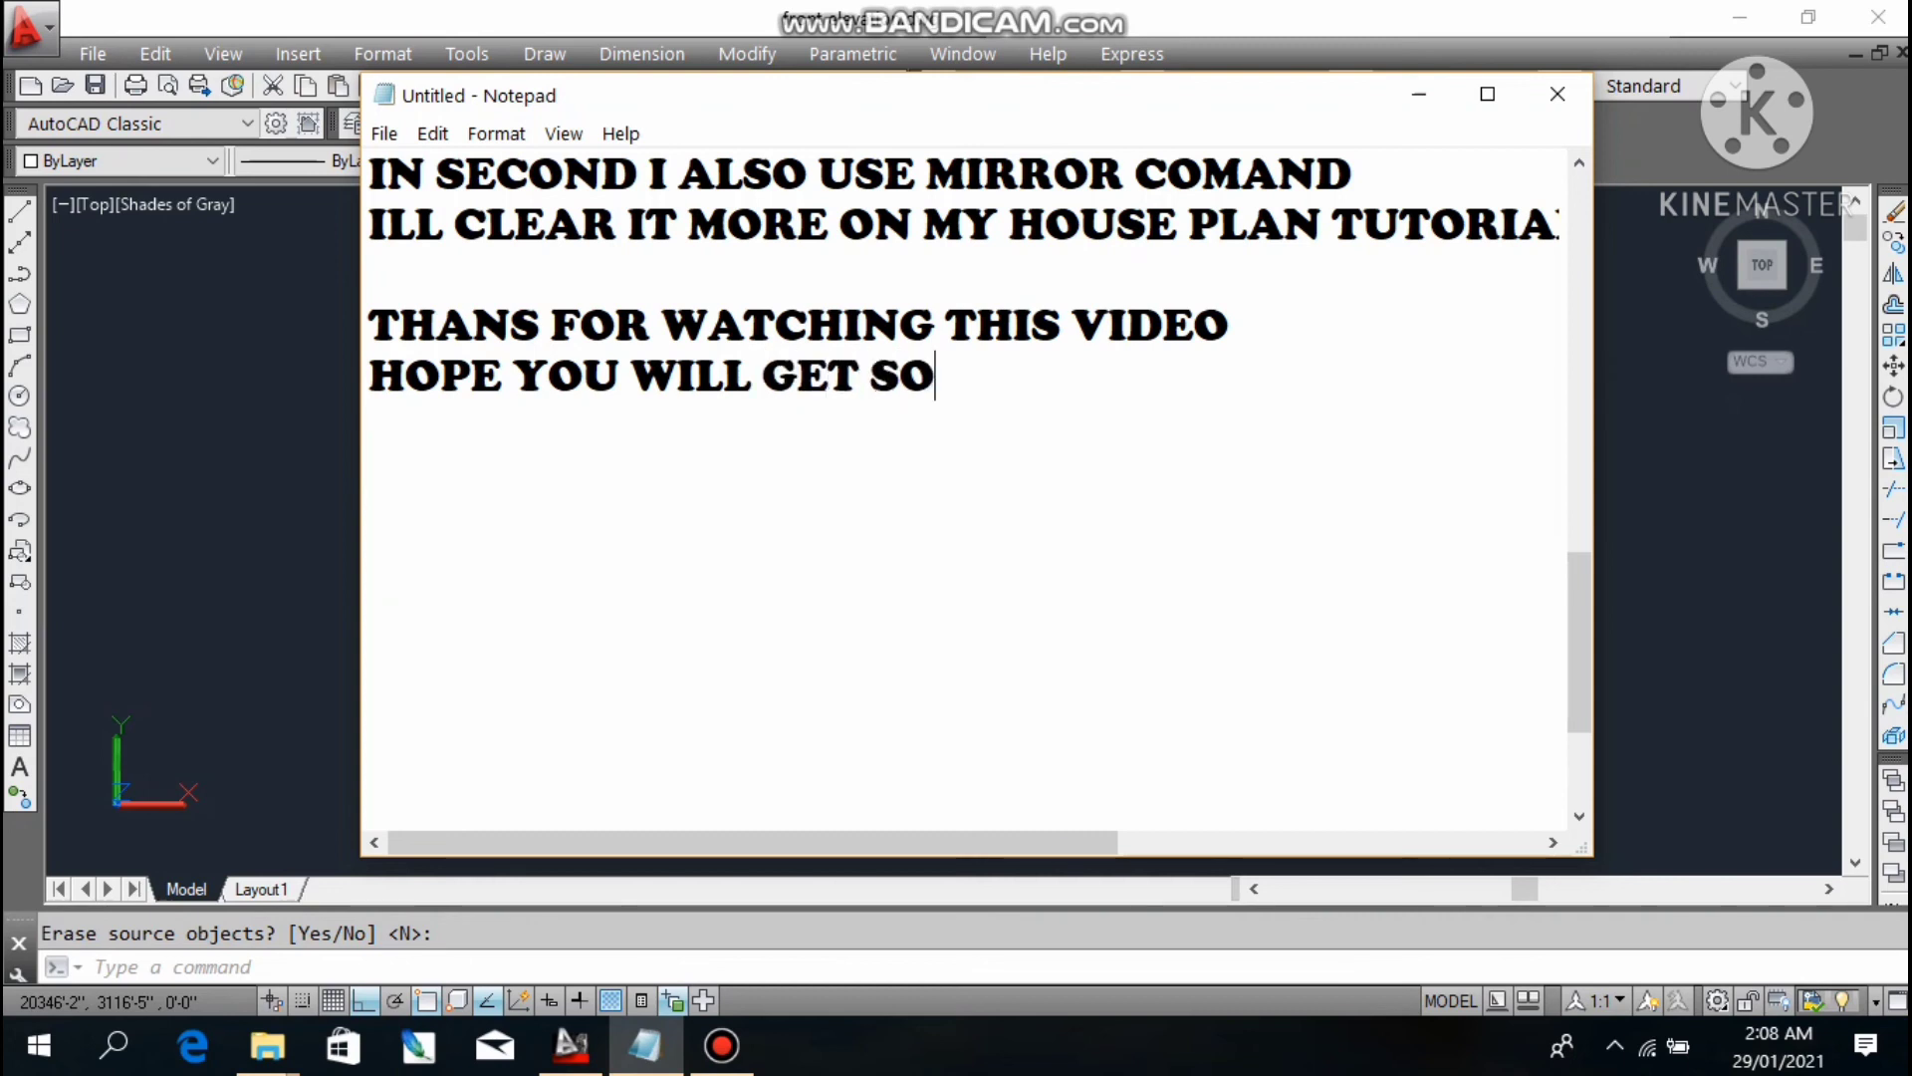
text(METHING TO)
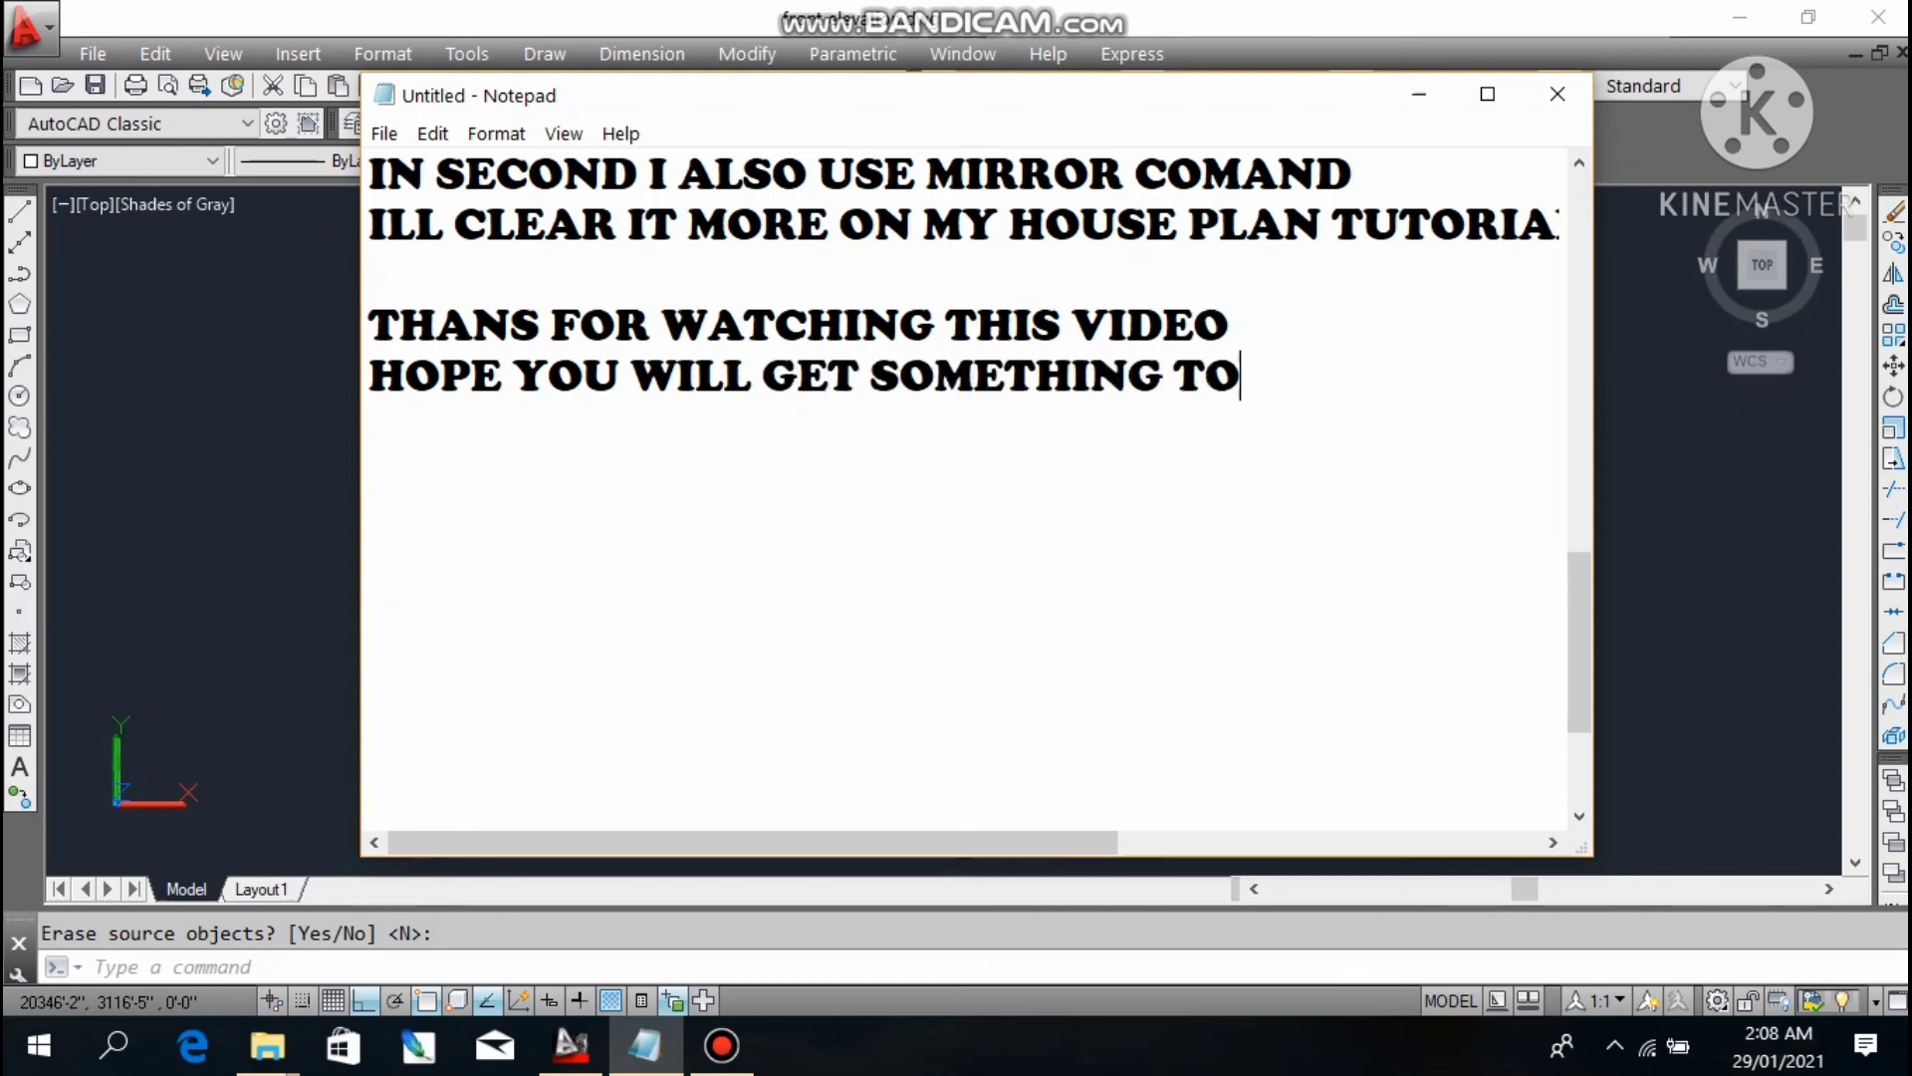
text( LEARN )
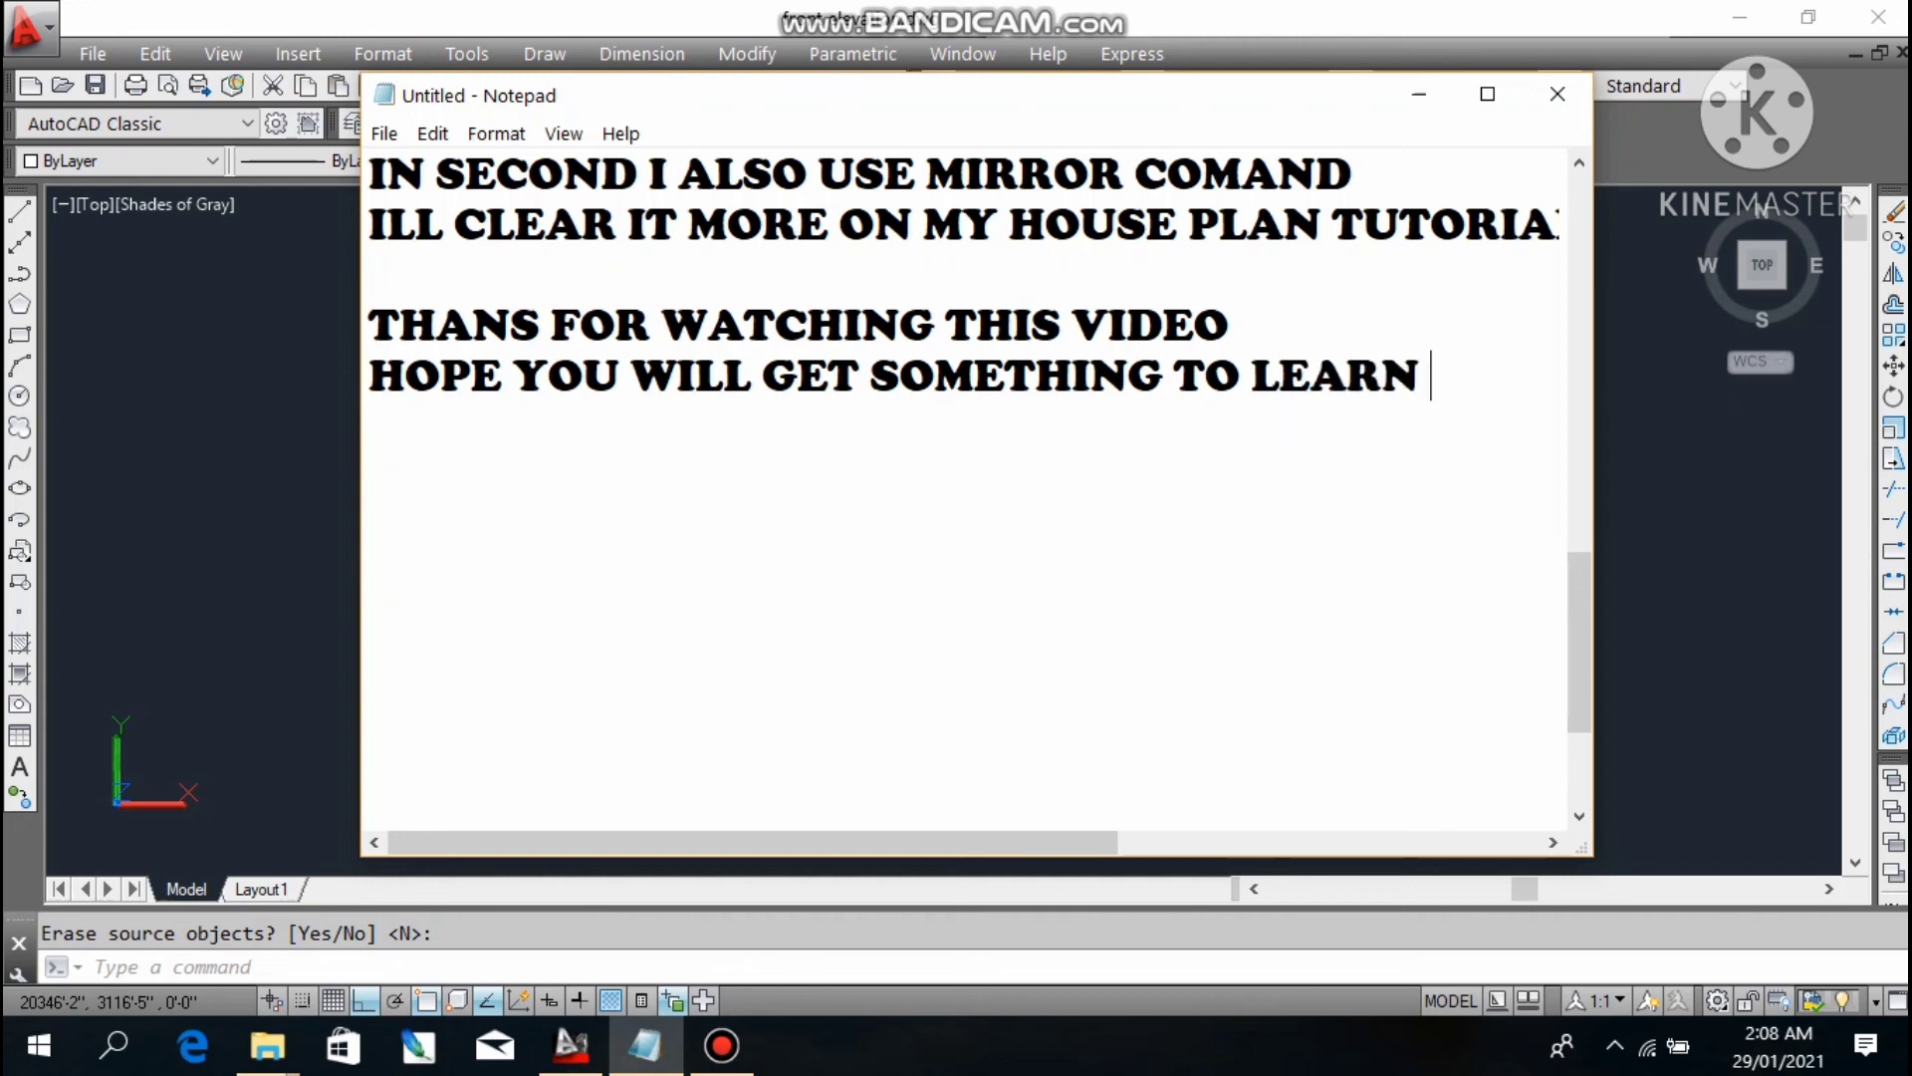
- Add the line "IF YOU DIDNT SUBSCRIBE MY CHANNEL KINDLY" below the line about getting something to learn
text(IF YOH)
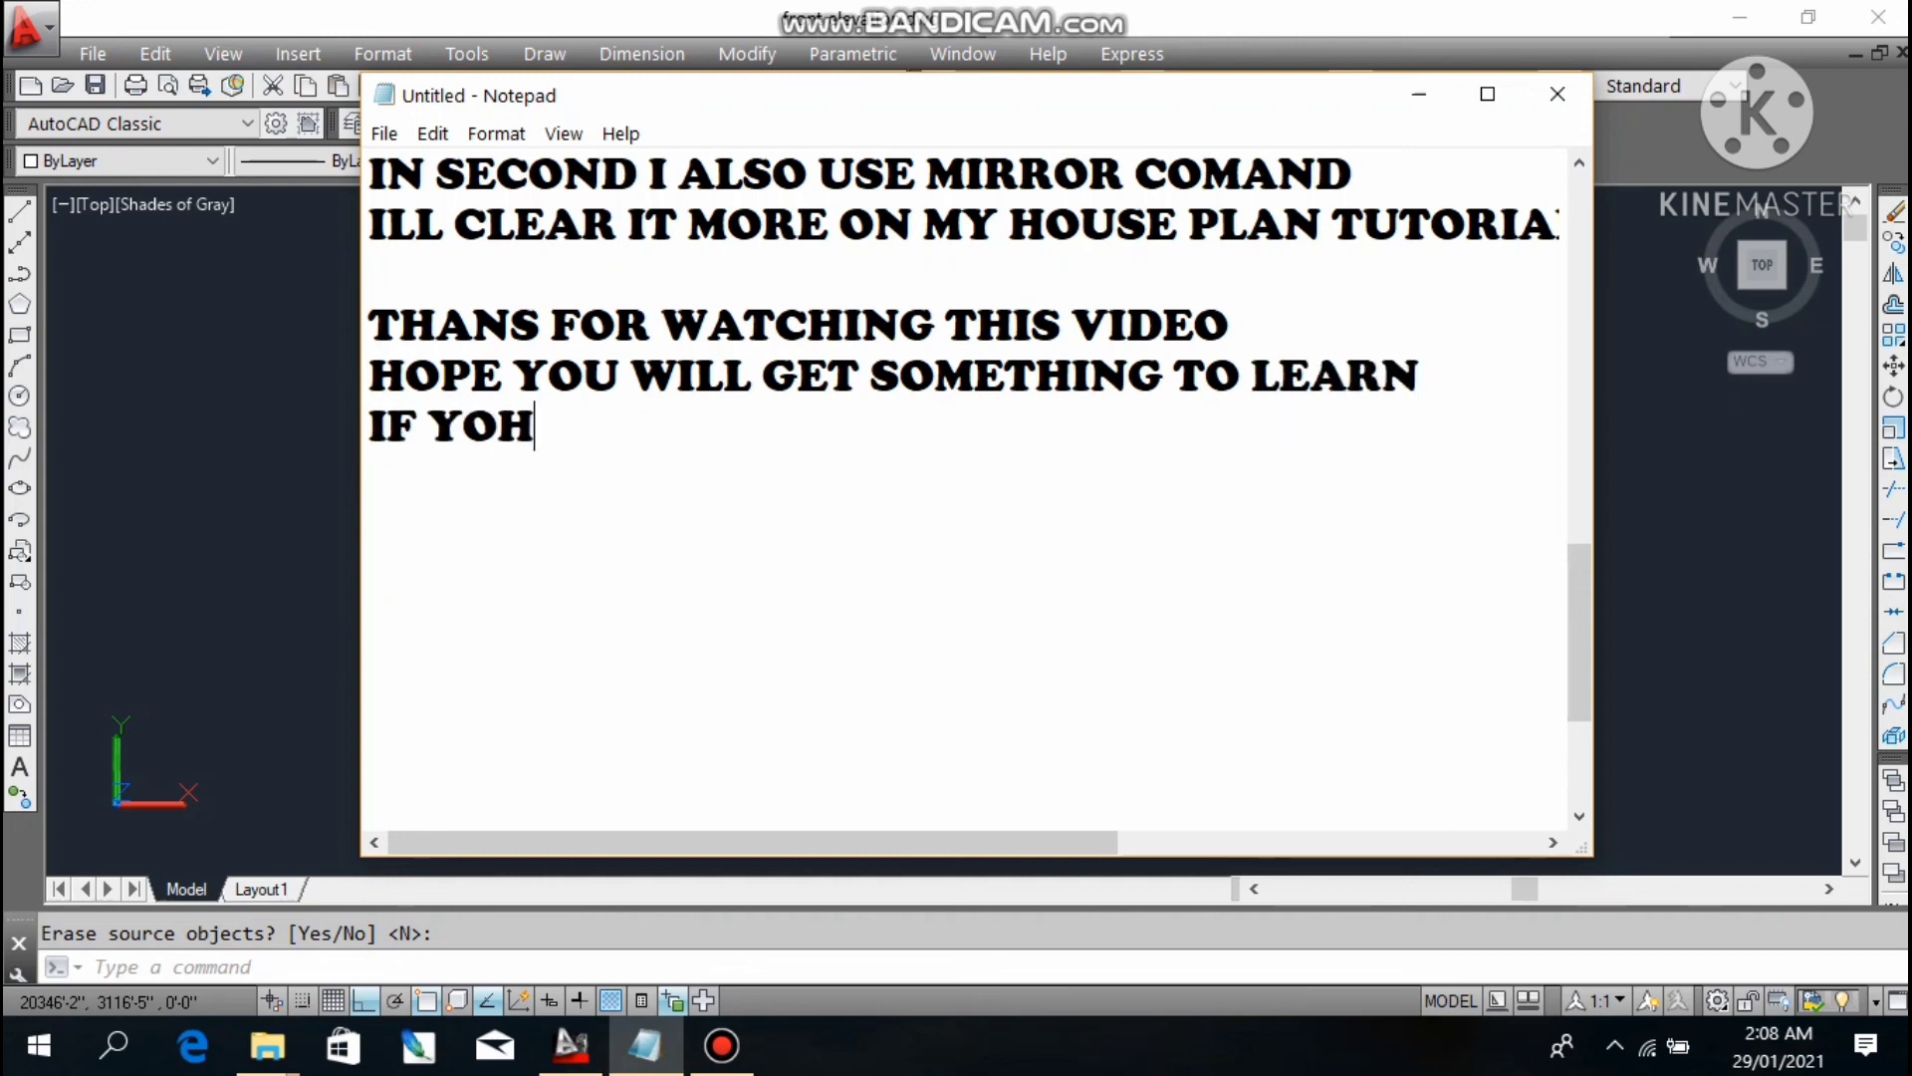
key(BackSpace)
text(U DIDN)
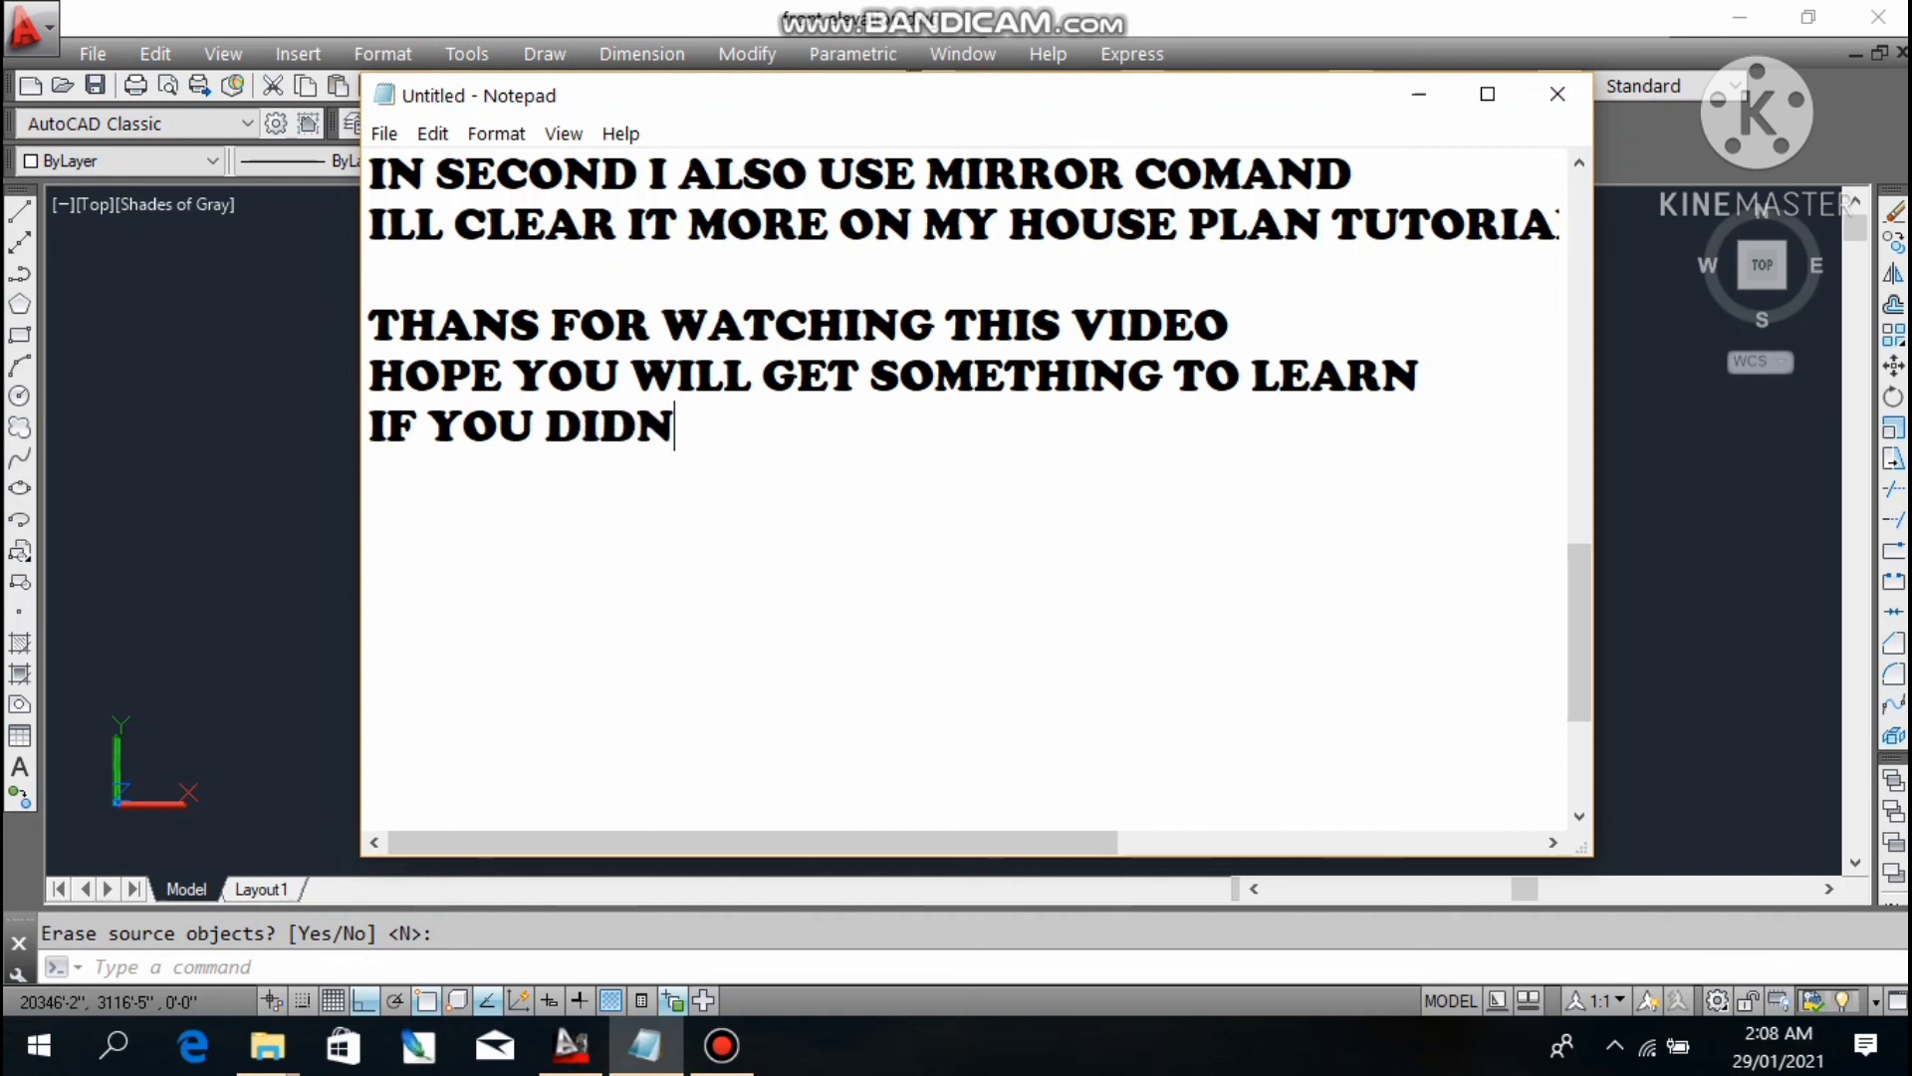
text(T SUBS)
key(BackSpace)
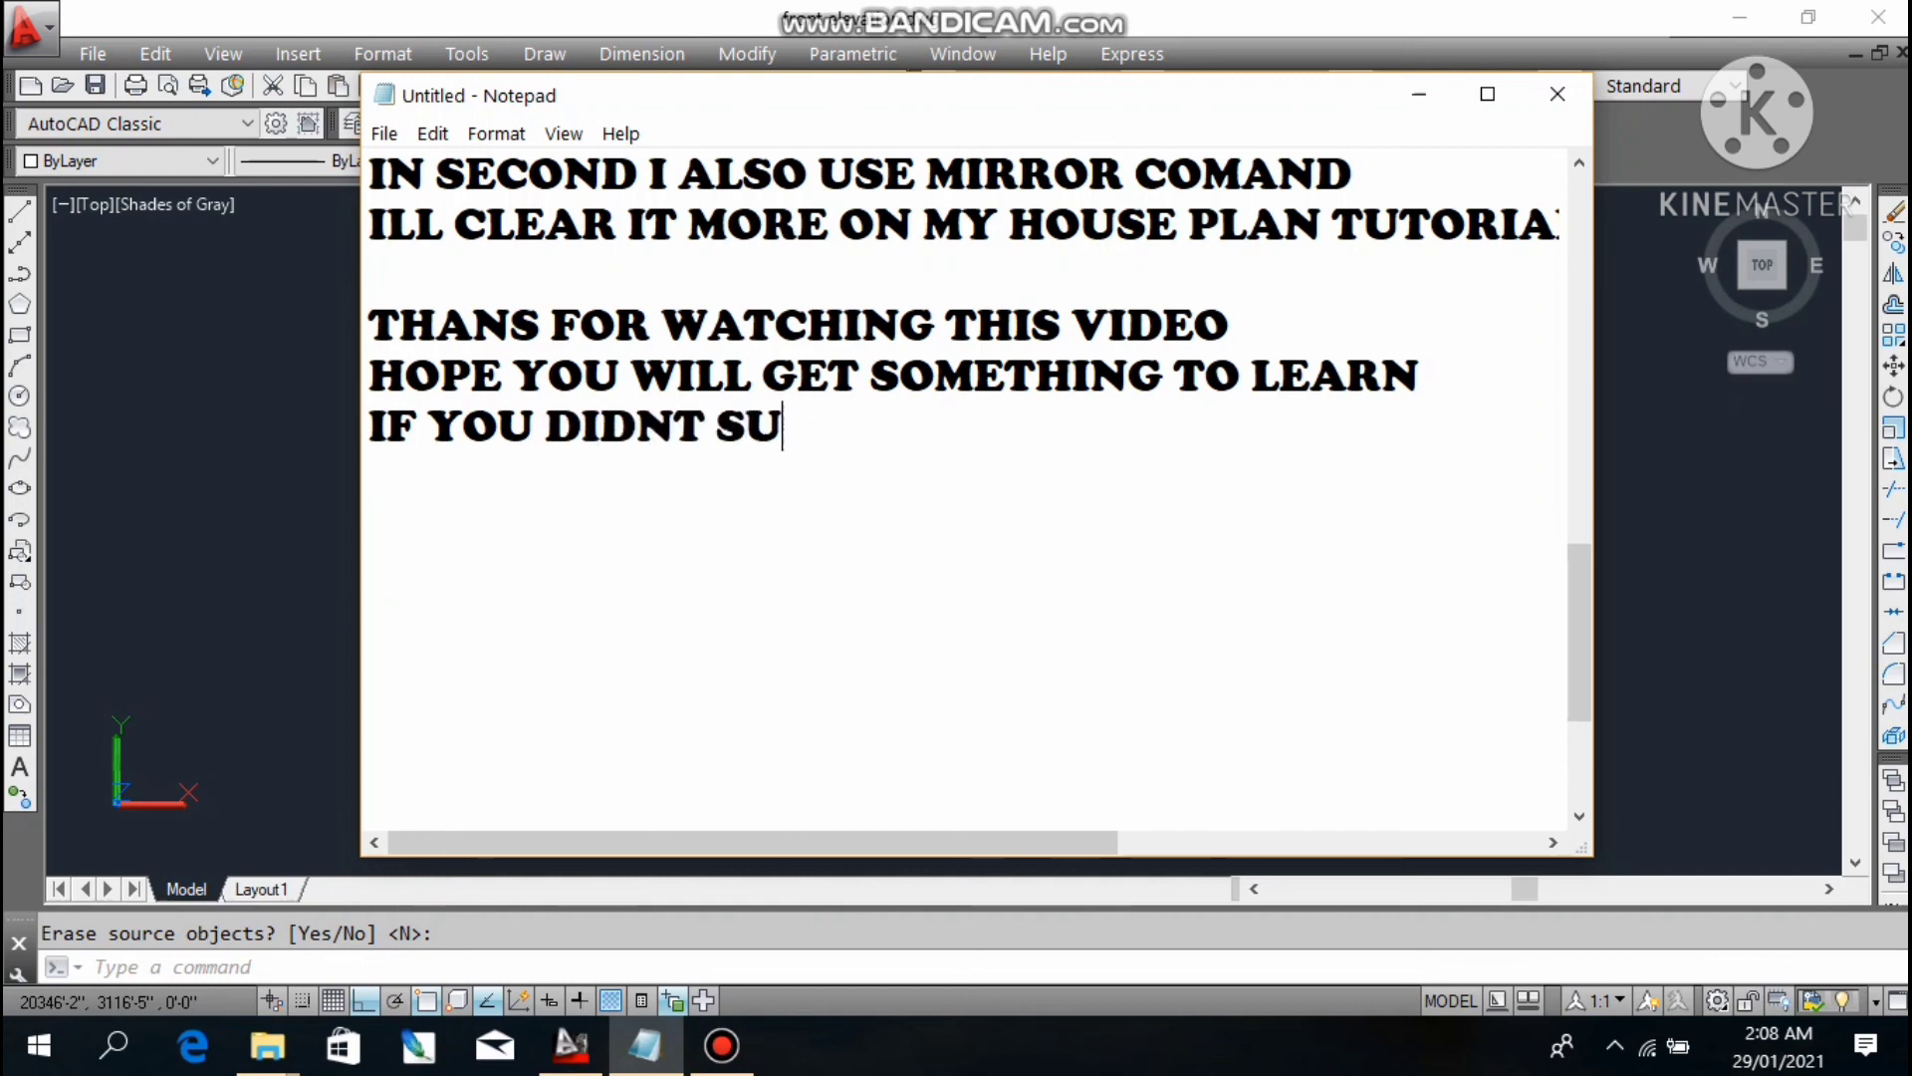
text(BSCRIBE )
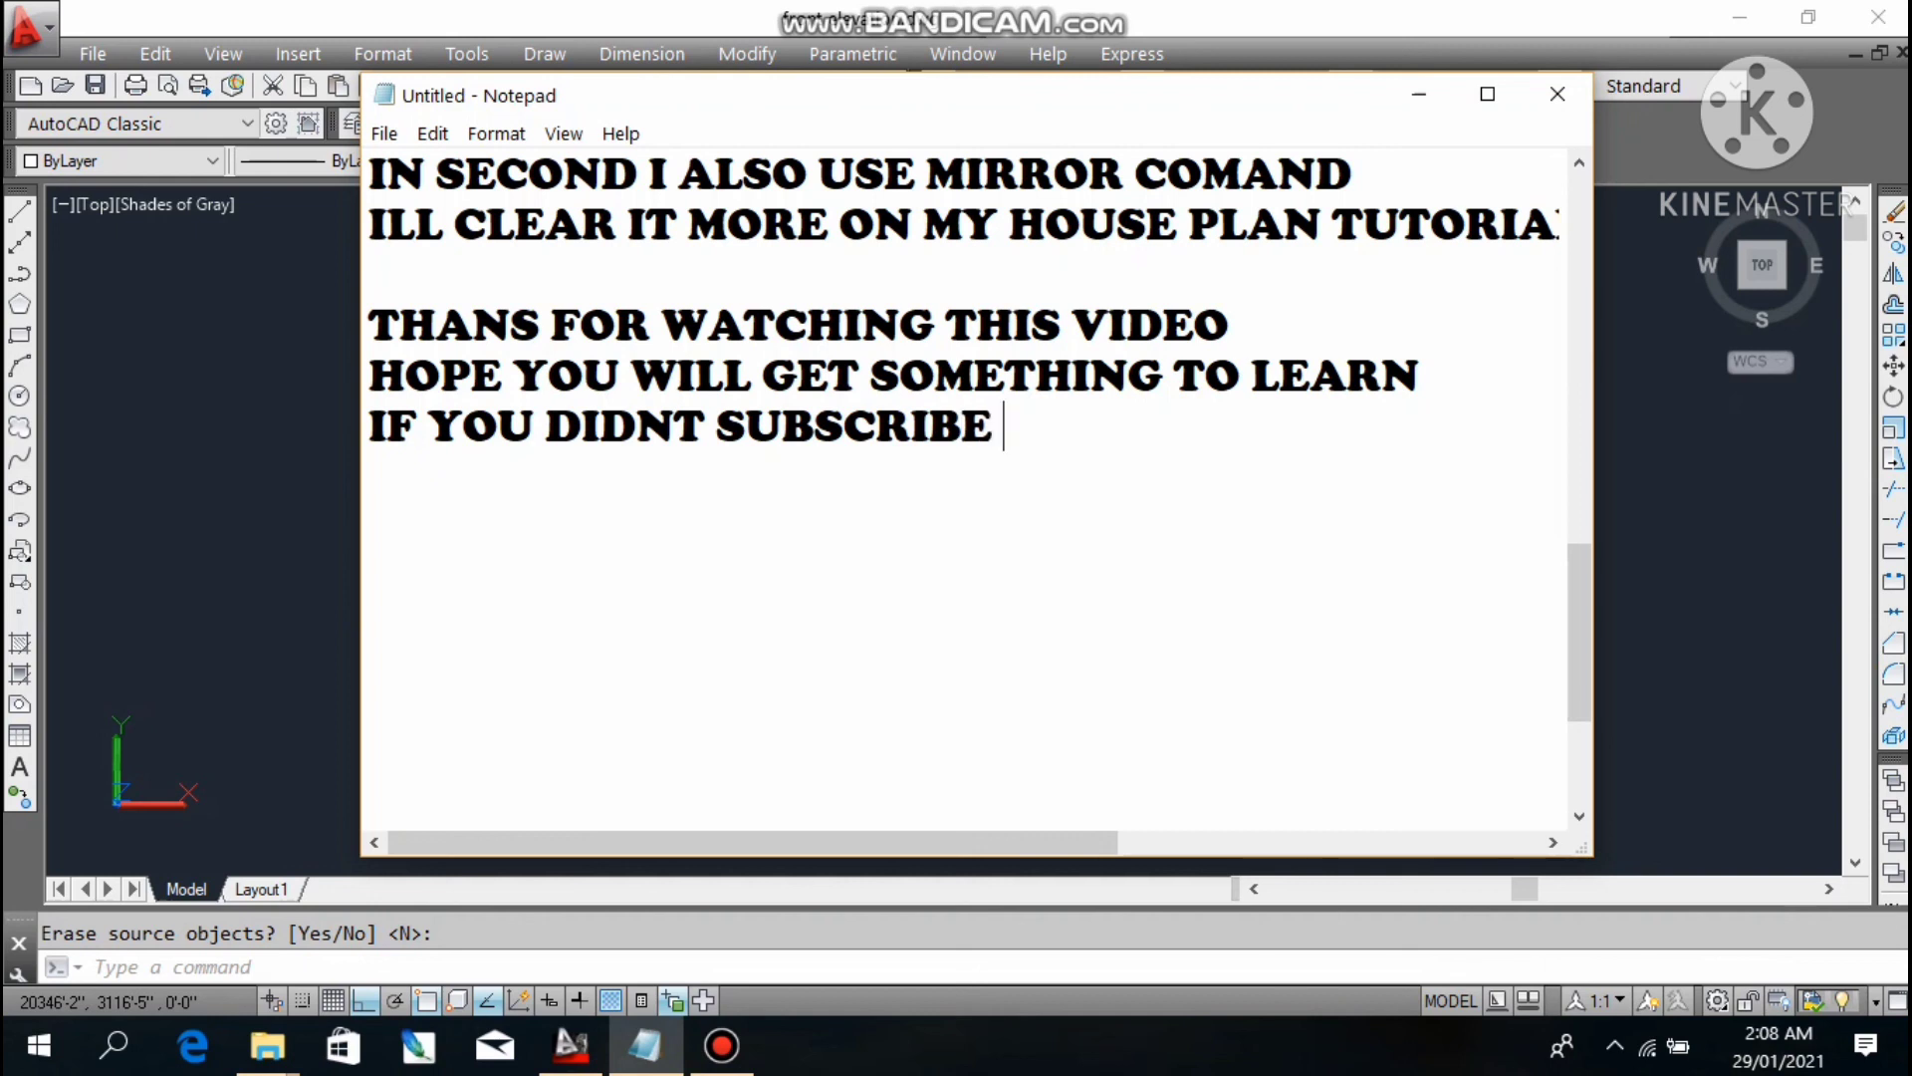
text(MY CHANNE)
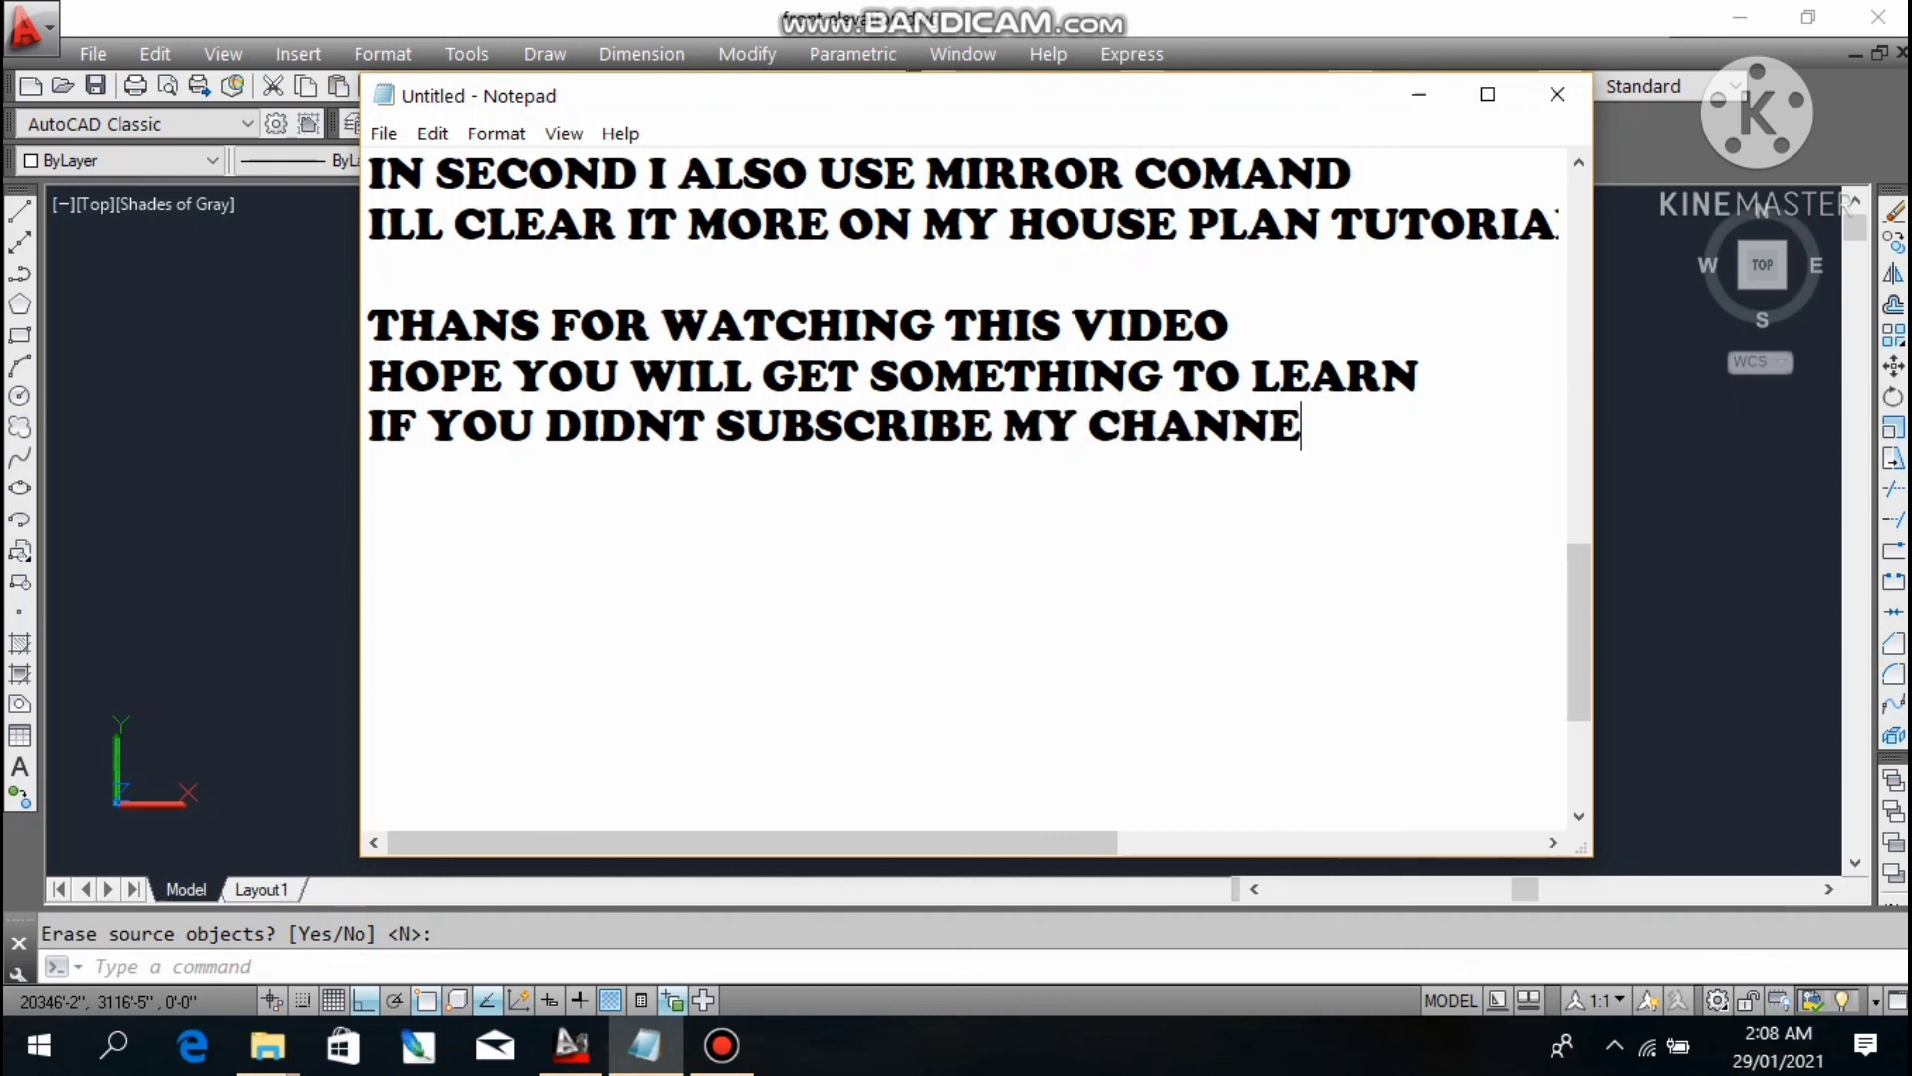
text(L KINDLY )
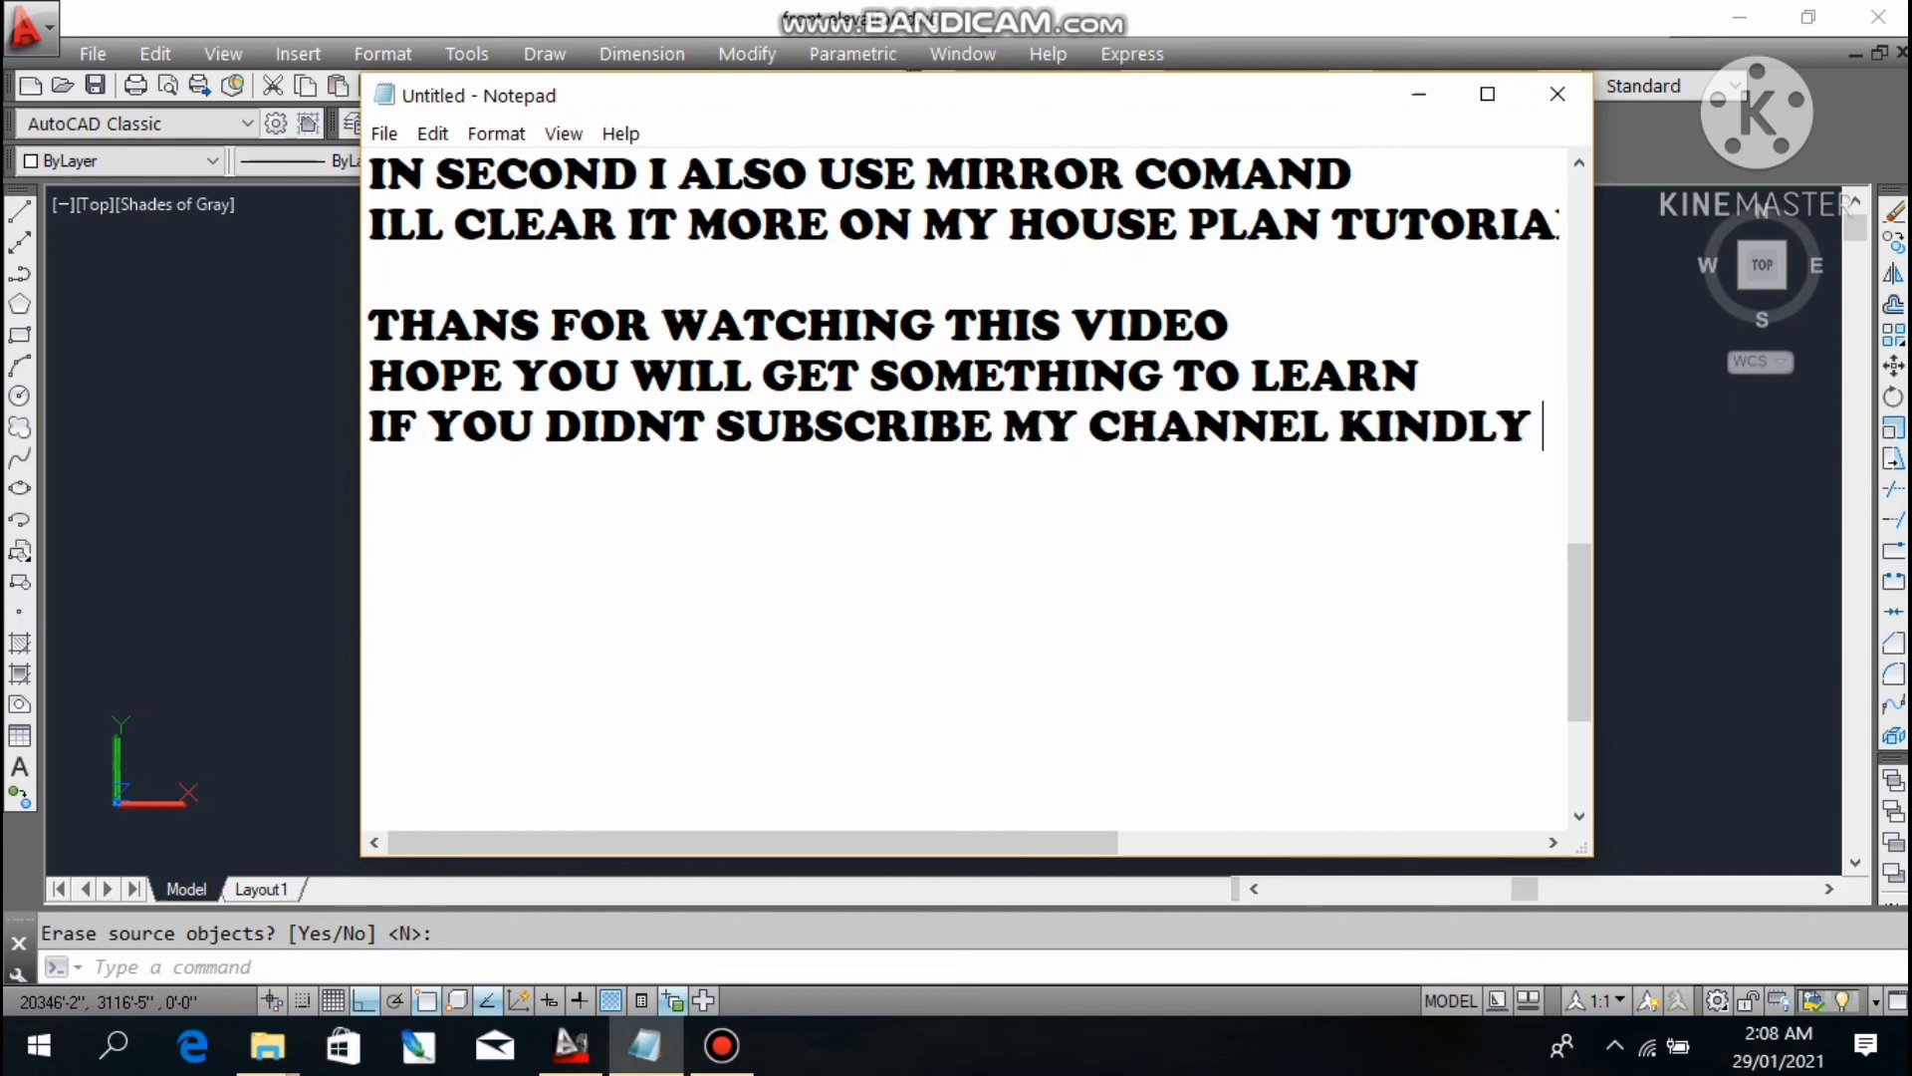
- Add the lines "SUBSCRIBE IT AND LIKE SHARE THIS VIDEO" and "THAMKS STAY BLESSED" at the end of the note
text(SUBSCR)
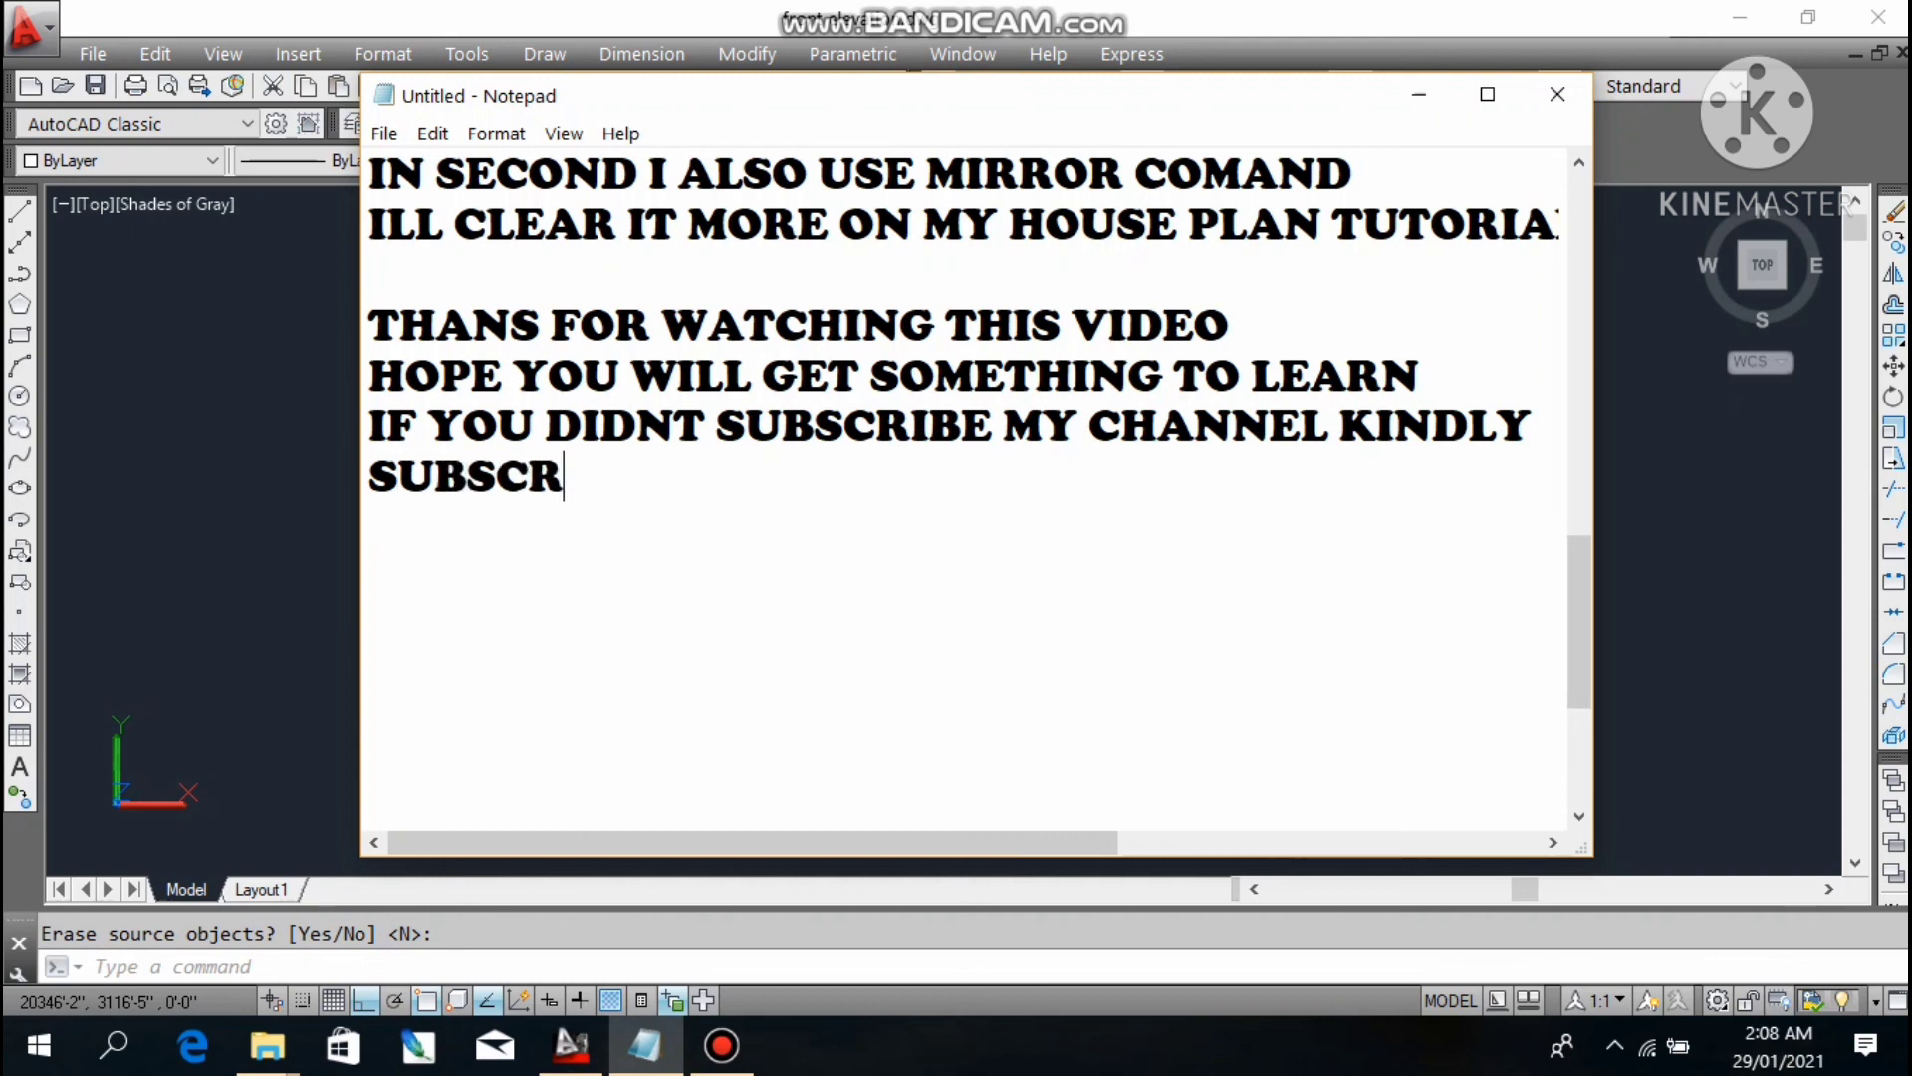
text(IBE IT AND)
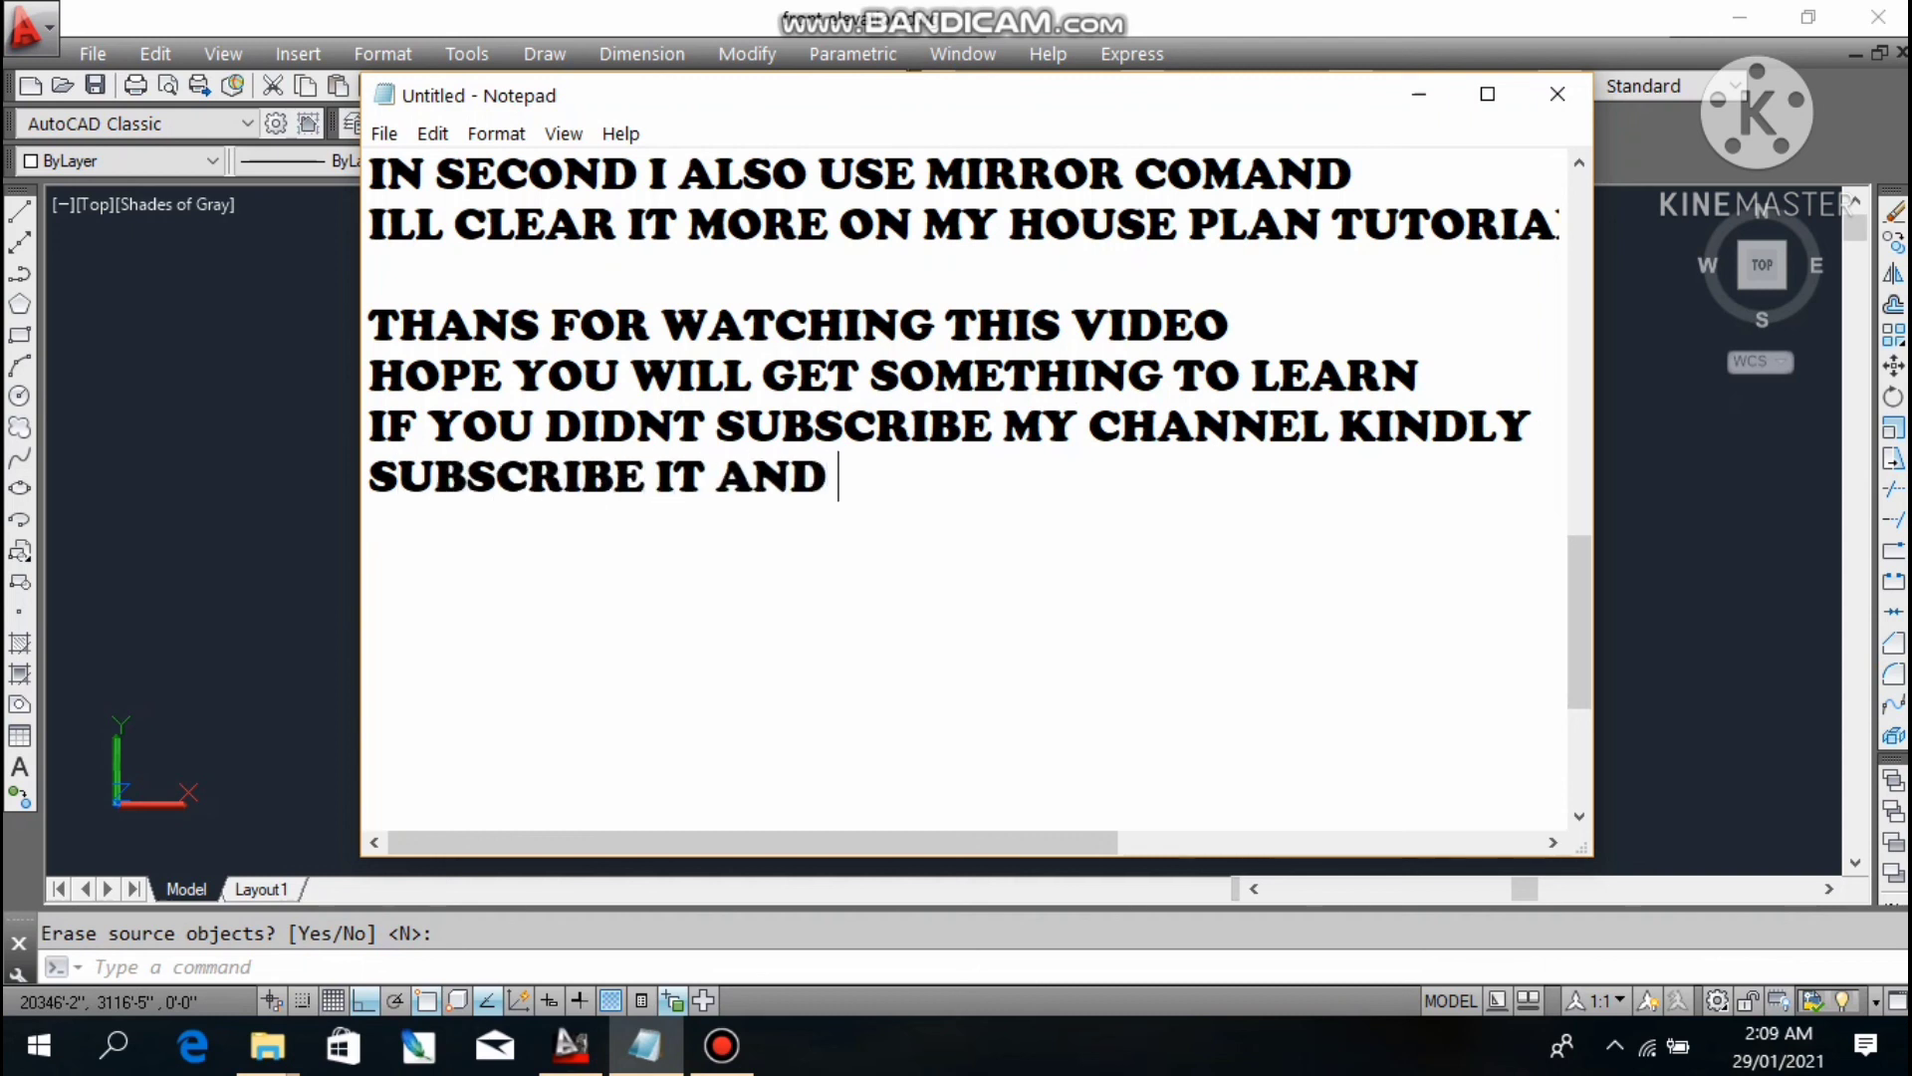
text( K)
key(BackSpace)
text(LIK)
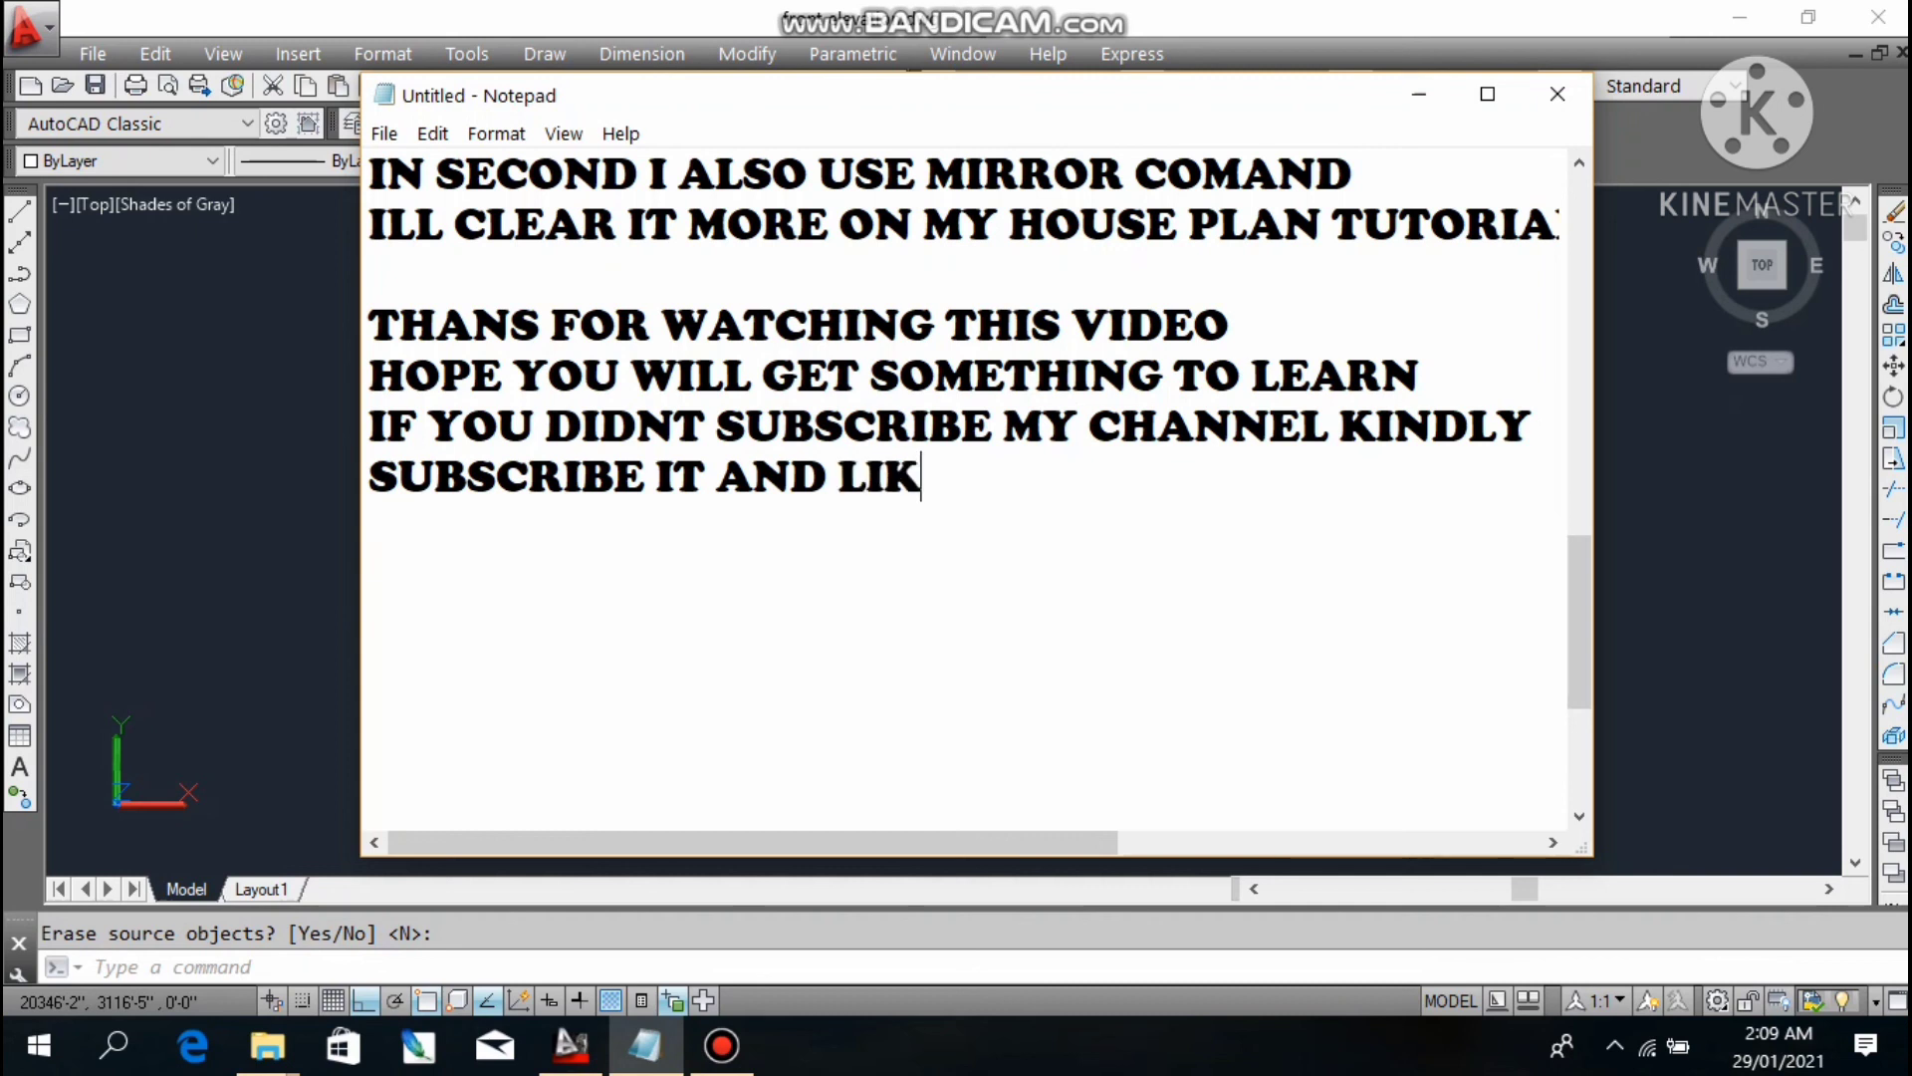
text(E SHARE THI)
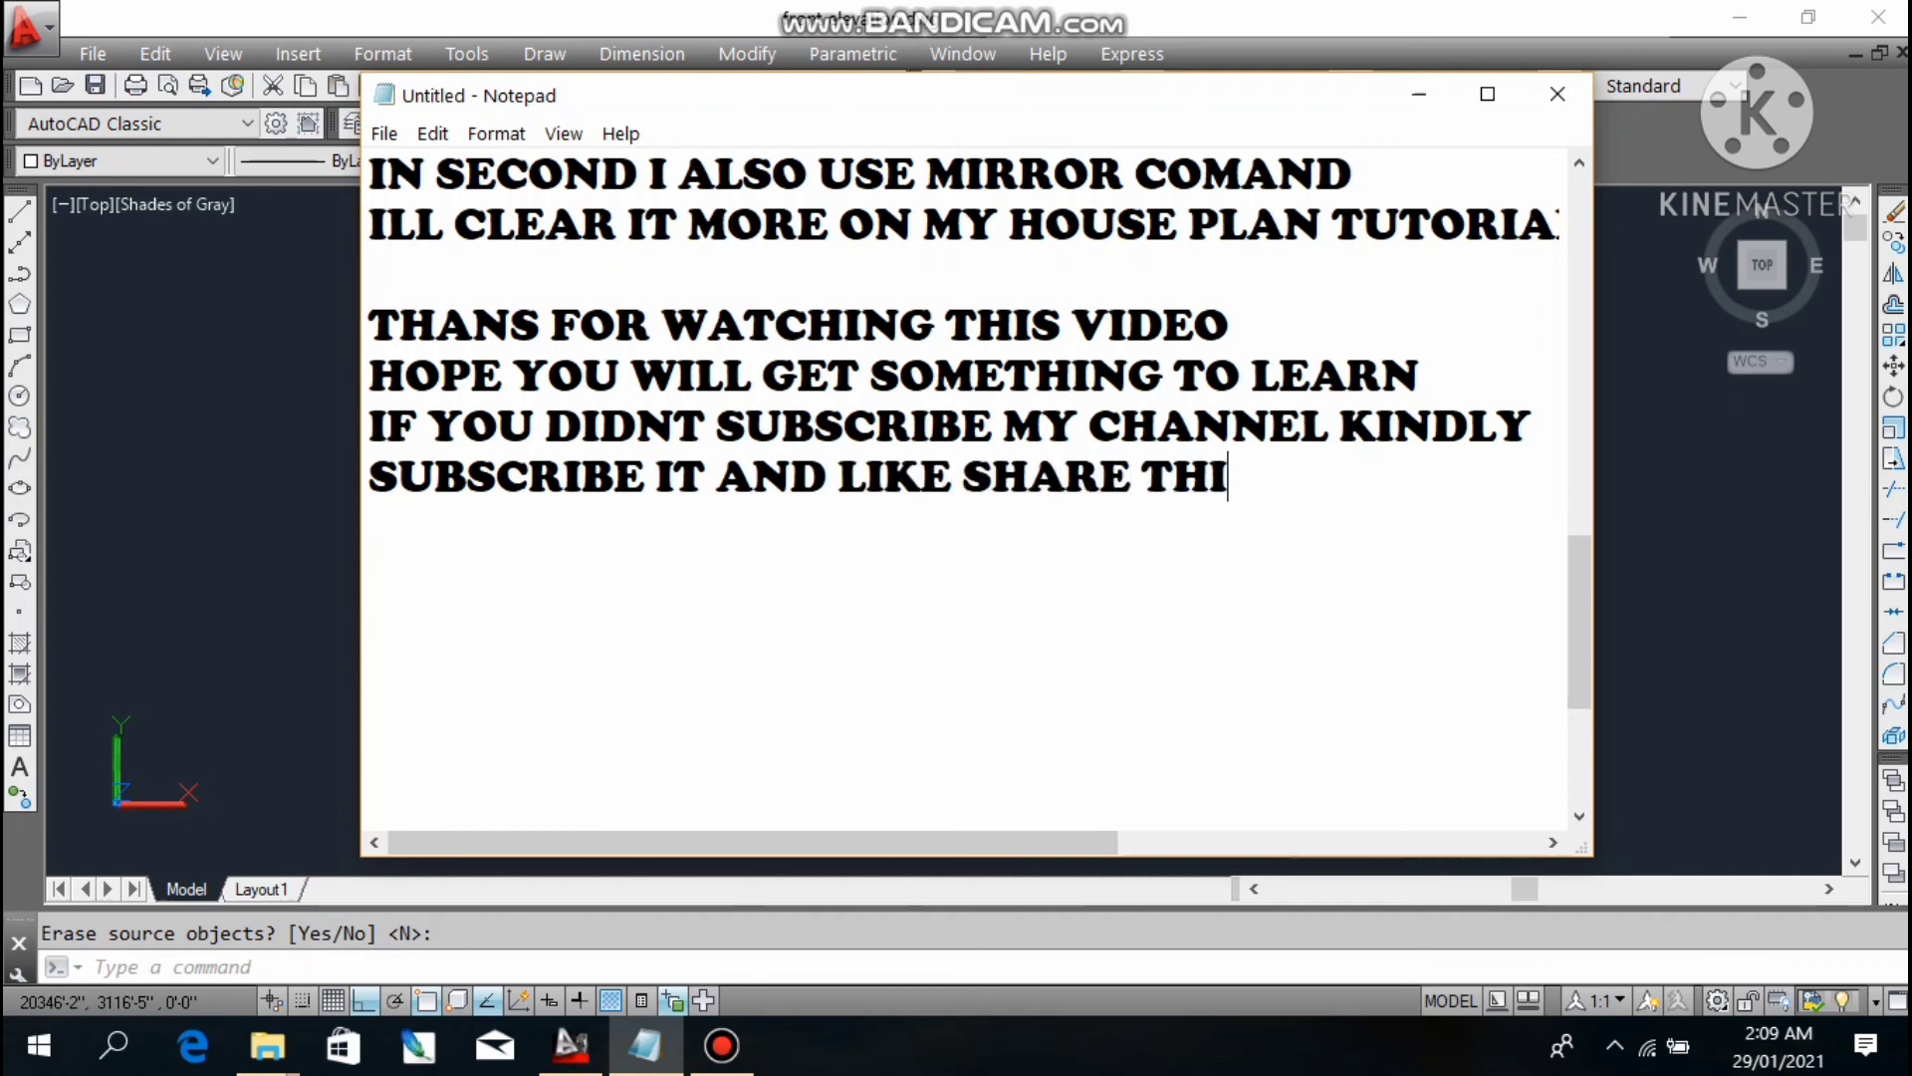
text(S VIDEO T)
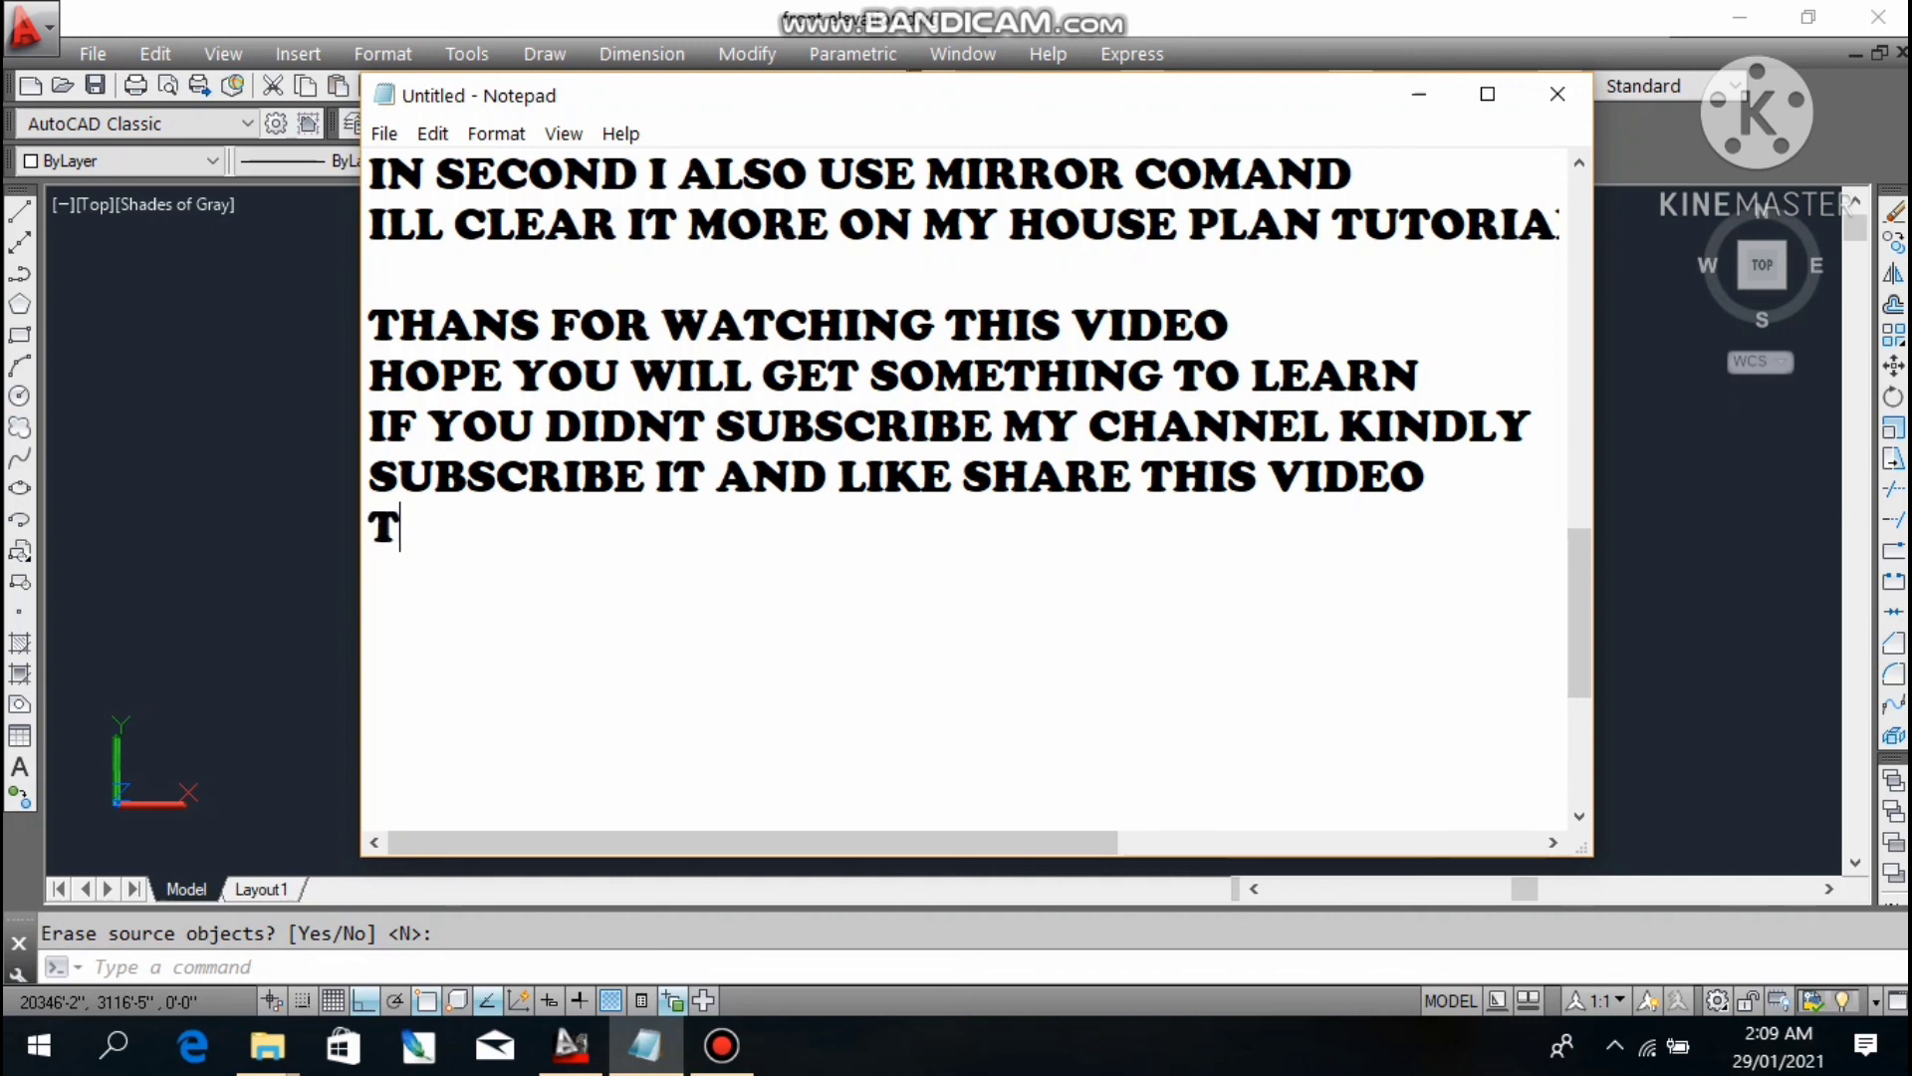
text(HAMKS STA)
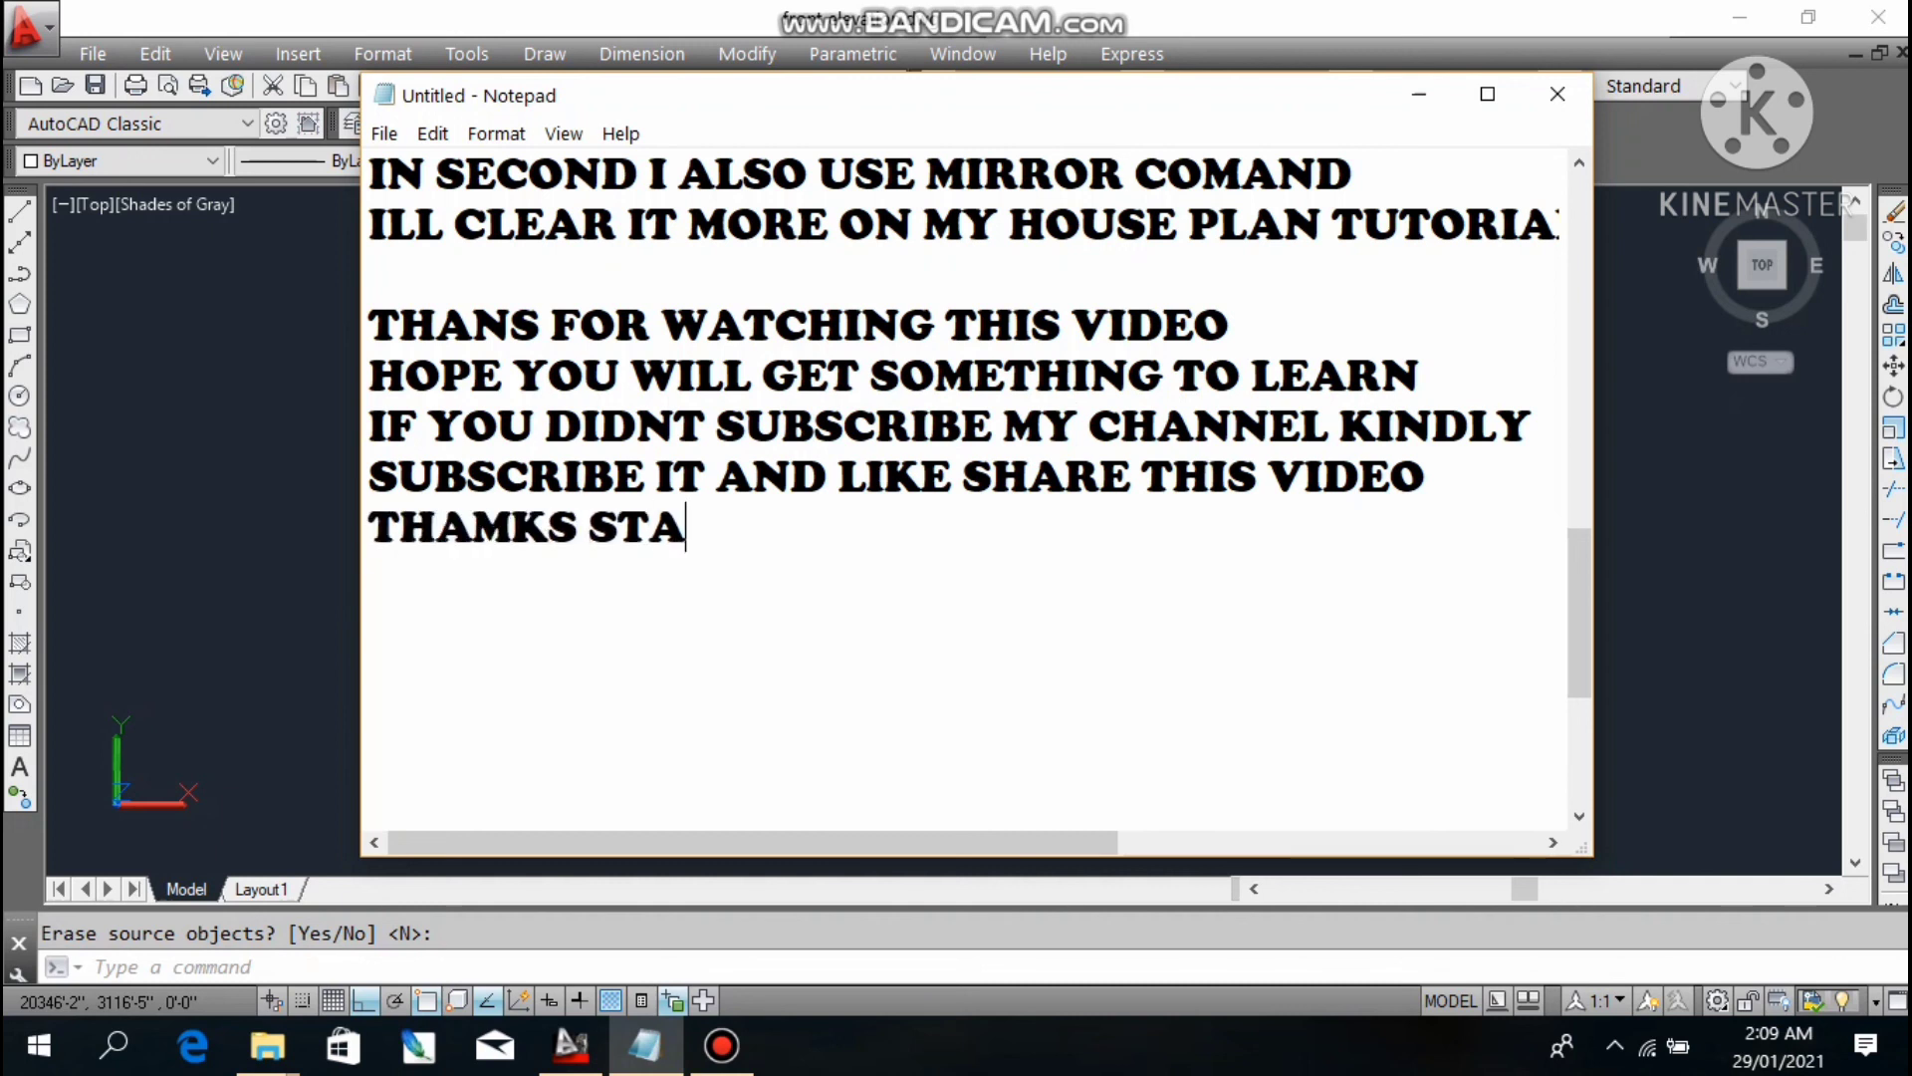
text(Y BLESSED)
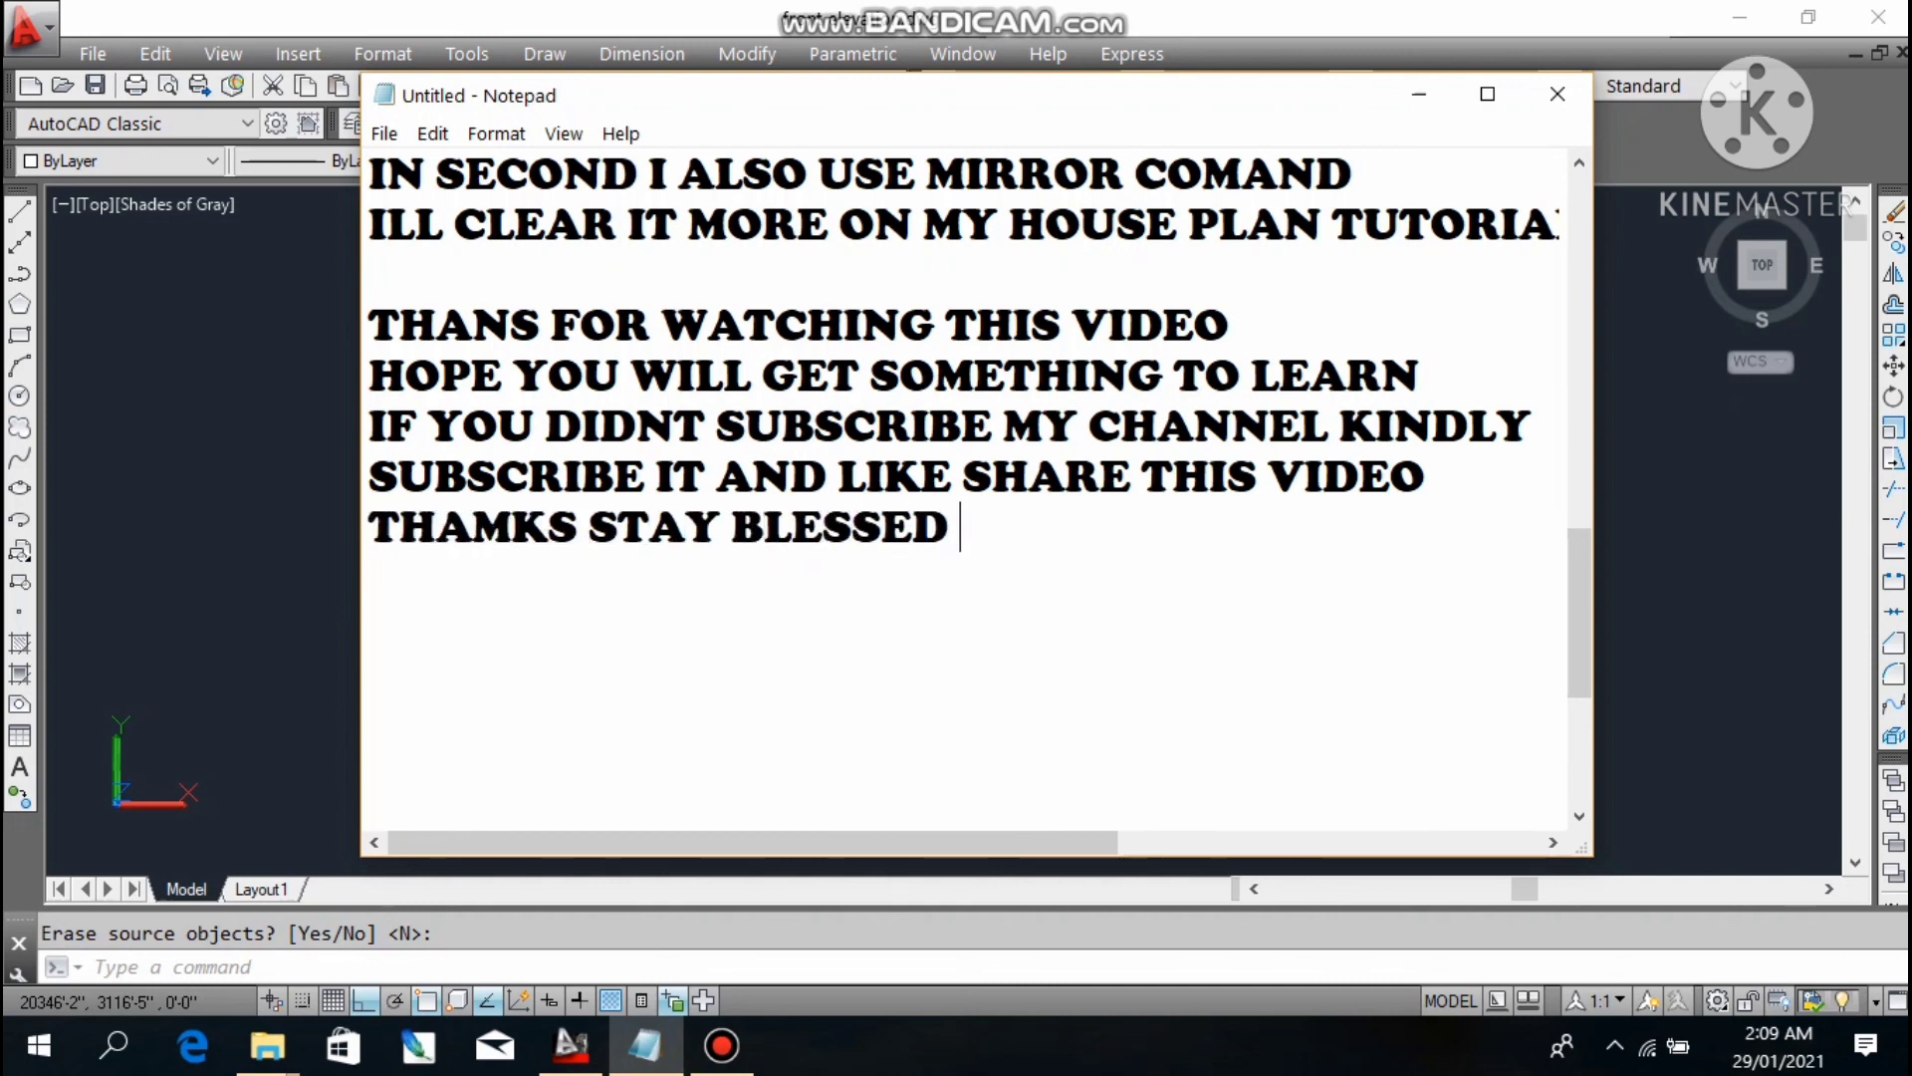